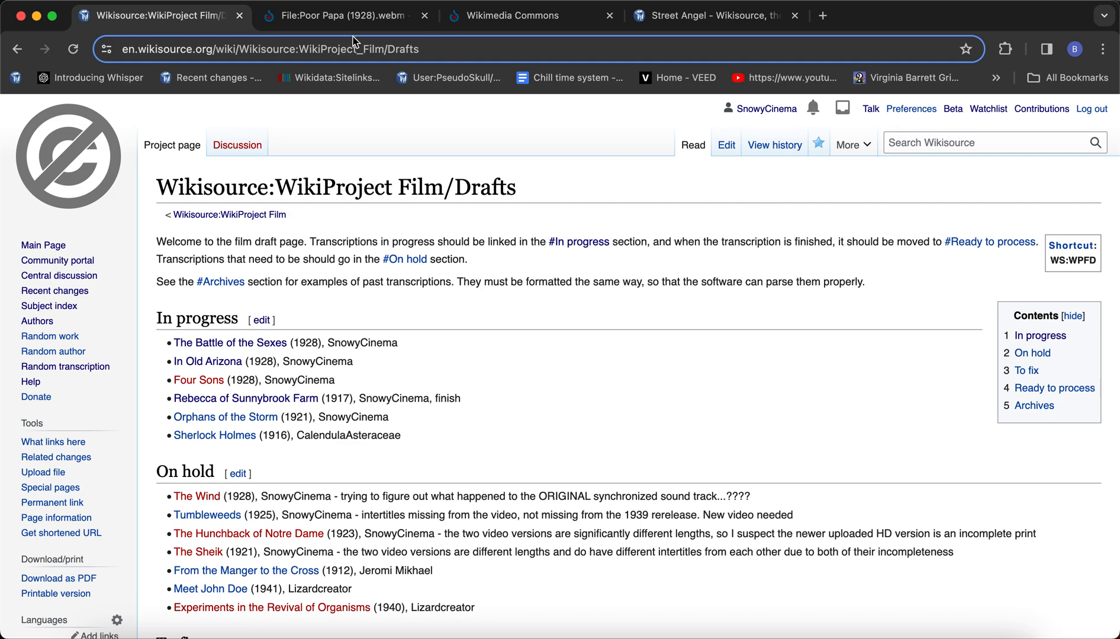
Step: Look over the Poor Papa (1928) video file page on Wikimedia Commons and return to the Wikisource film drafts page
scroll(455, 311, "down", 2)
scroll(455, 311, "down", 2)
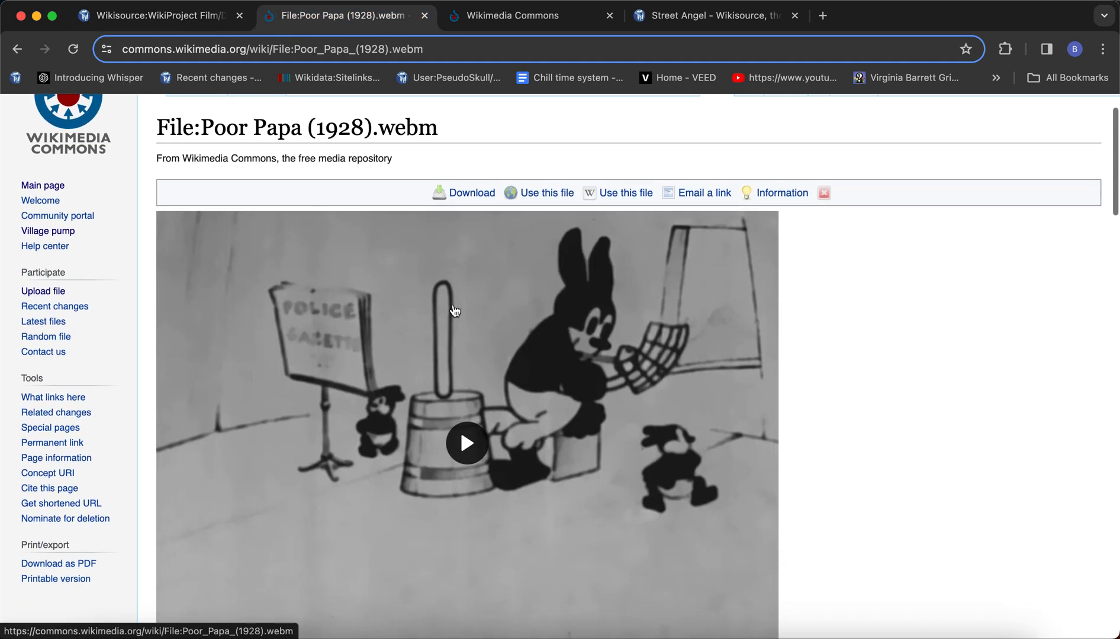
scroll(455, 311, "up", 2)
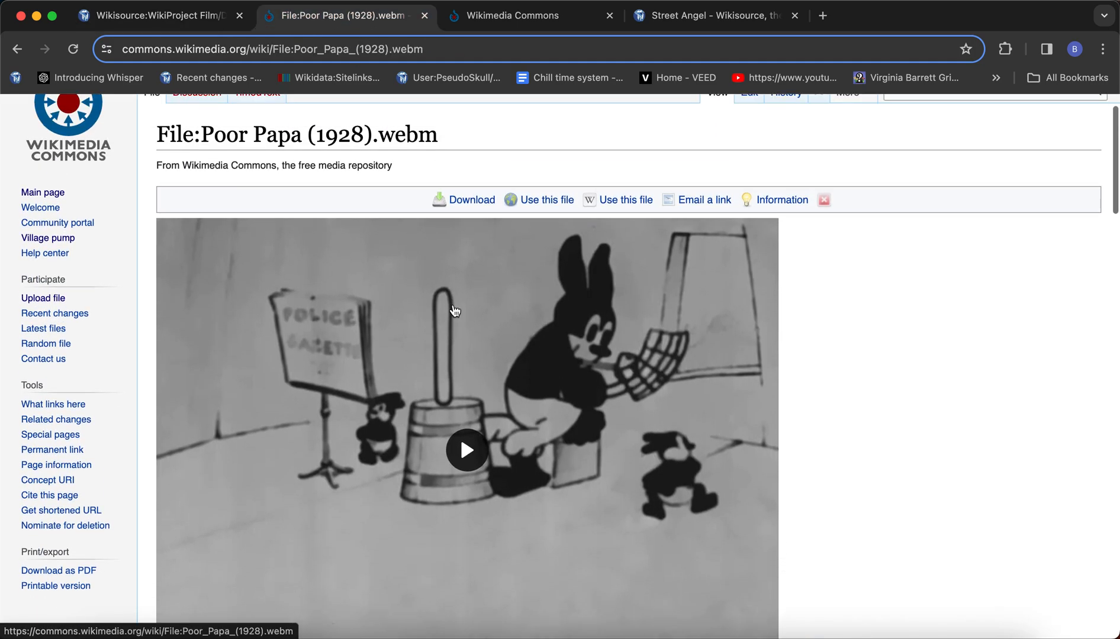
left_click(134, 15)
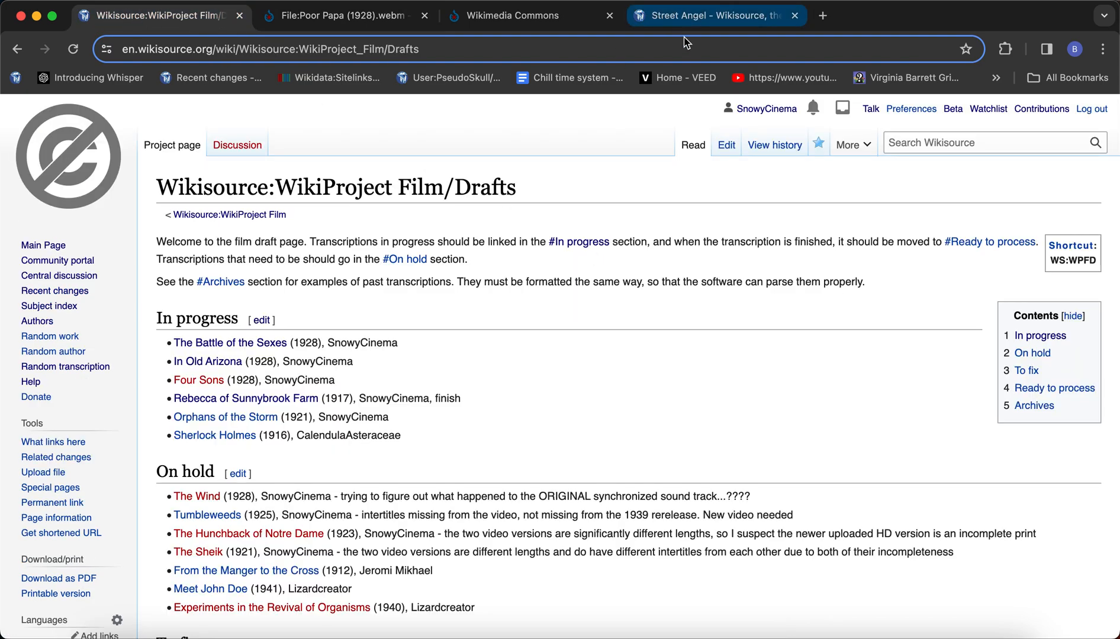
Step: Open the Street Angel transcription and examine its colour key for dialogue, in-scene and storyline text
left_click(682, 20)
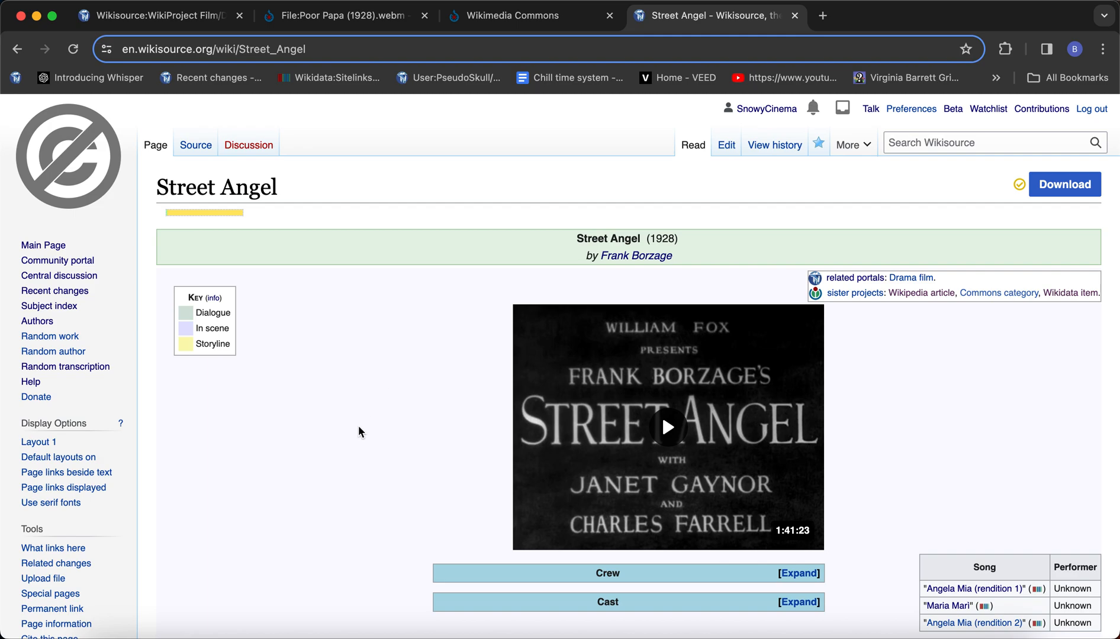
scroll(359, 427, "down", 1)
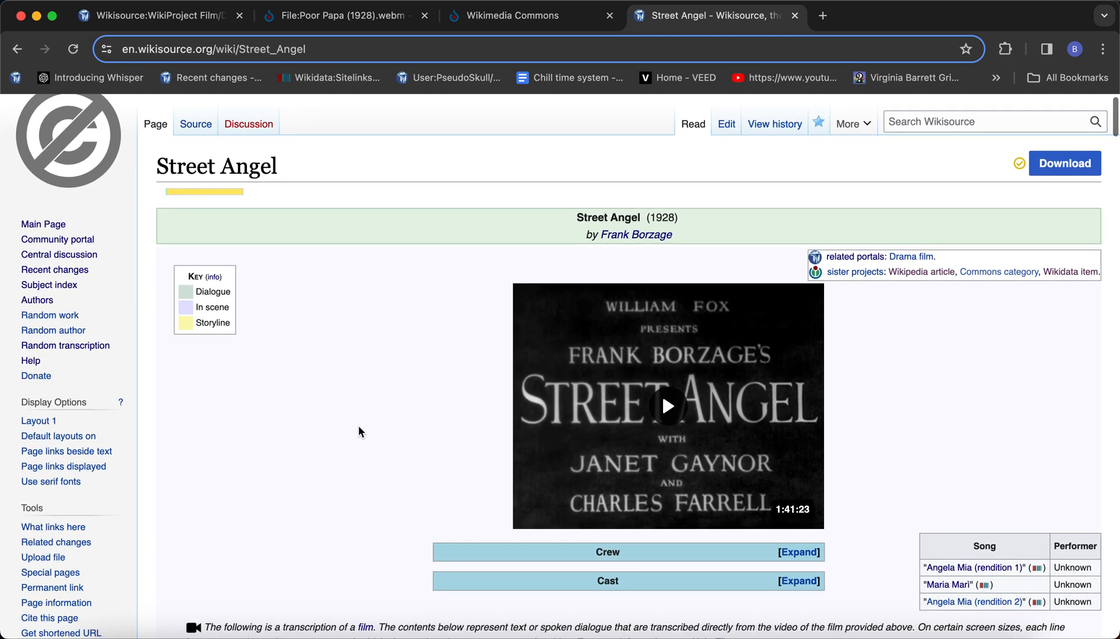
scroll(212, 311, "up", 5, "ctrl")
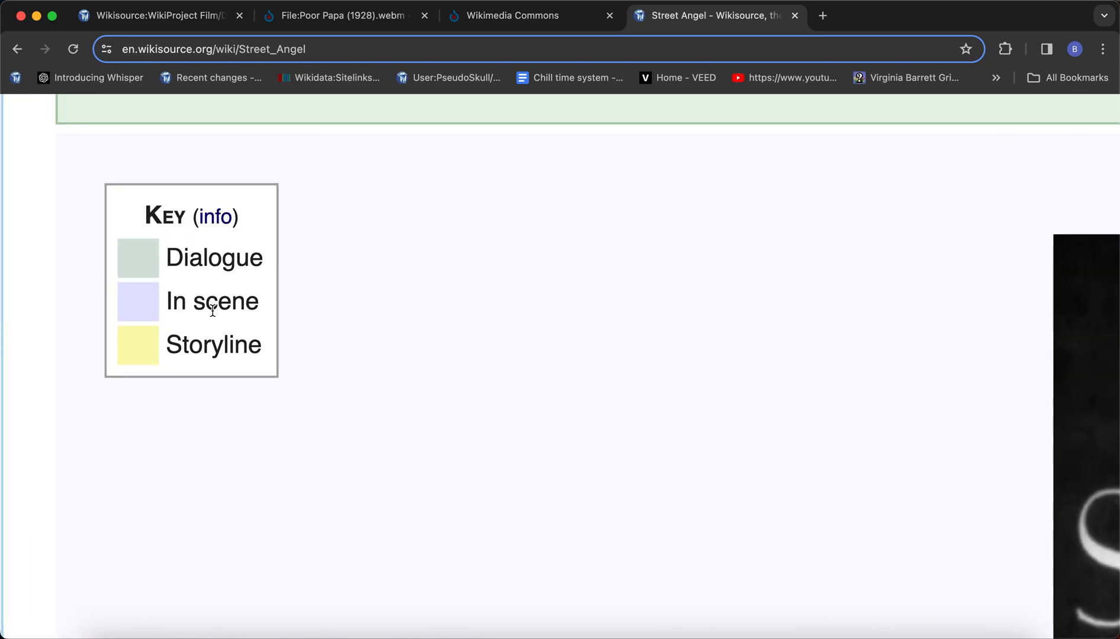
scroll(213, 311, "down", 5, "ctrl")
Step: Read through the transcribed title cards, cast list and opening dialogue of Street Angel
scroll(212, 311, "down", 5)
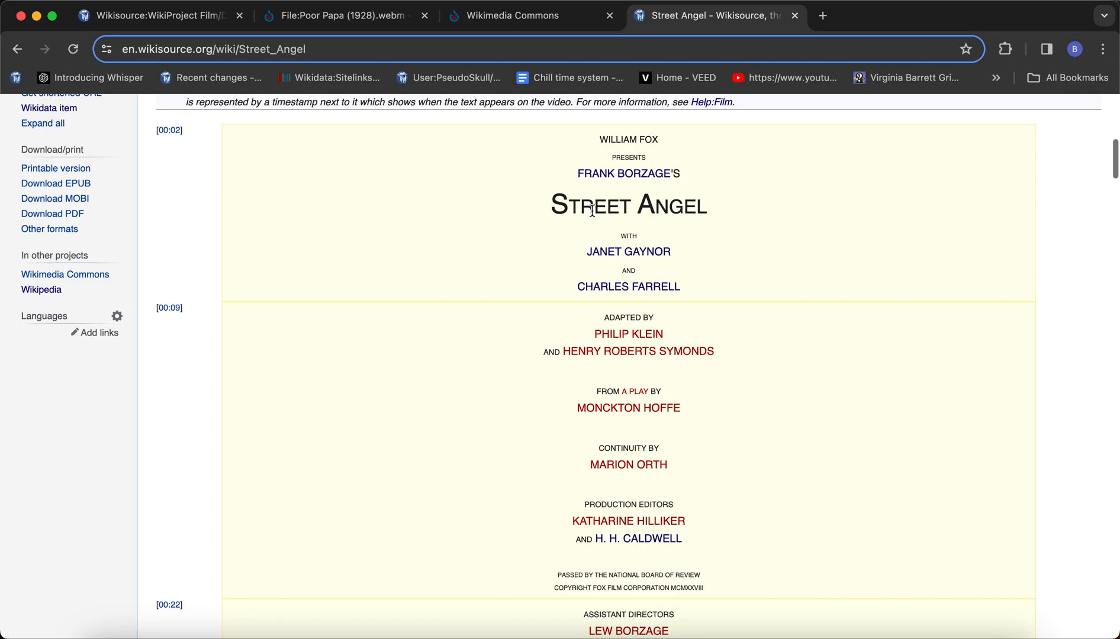
scroll(592, 210, "down", 2)
scroll(593, 210, "down", 15)
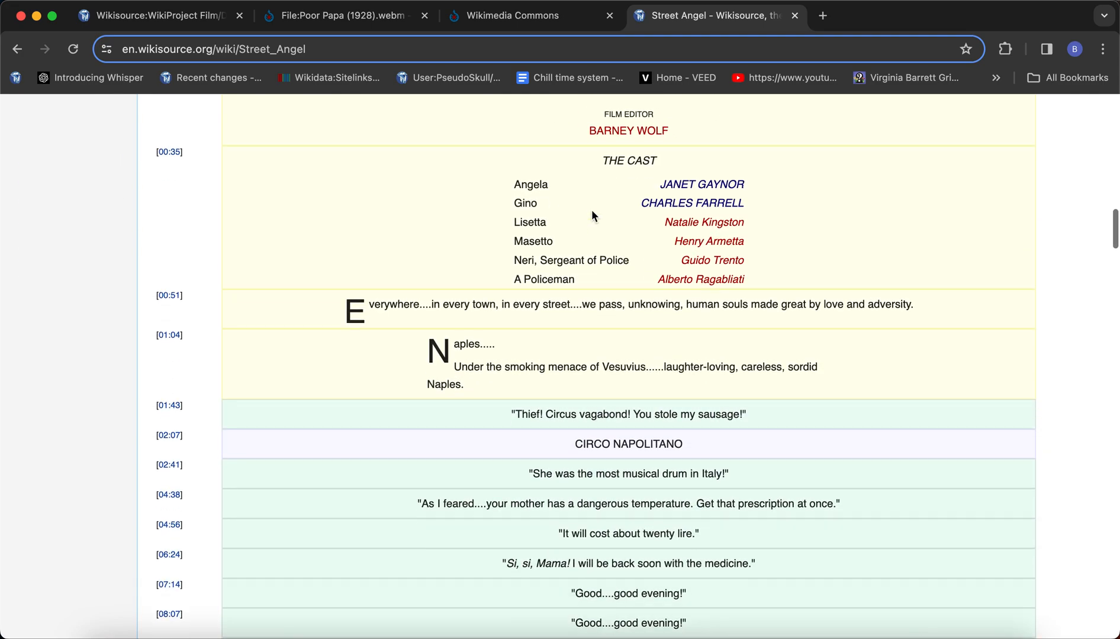
scroll(592, 210, "up", 2)
scroll(591, 209, "up", 15)
scroll(592, 210, "down", 8)
scroll(592, 209, "down", 10)
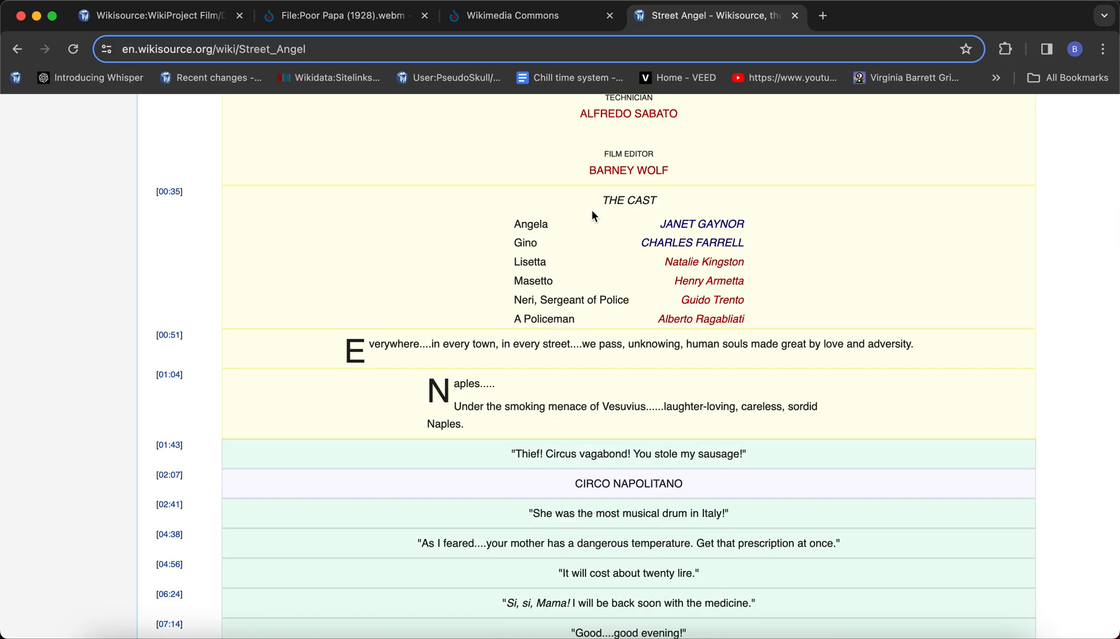
scroll(591, 209, "down", 5)
scroll(465, 374, "down", 2)
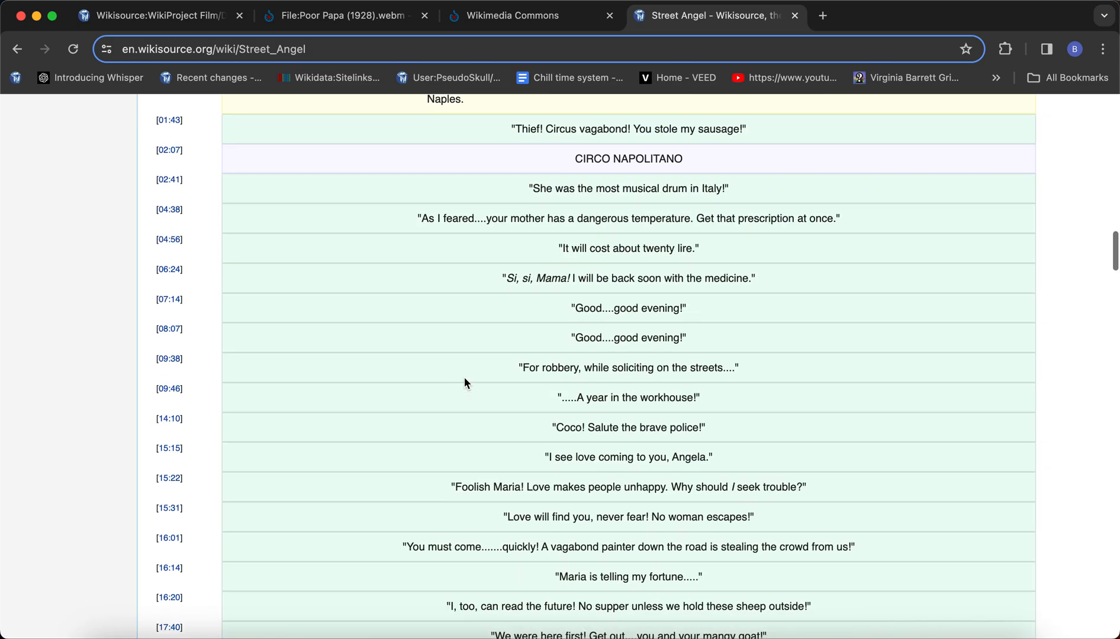
Step: Examine the timestamps beside the transcribed lines and return to the start of the Street Angel page
scroll(463, 376, "down", 1)
scroll(463, 376, "up", 5)
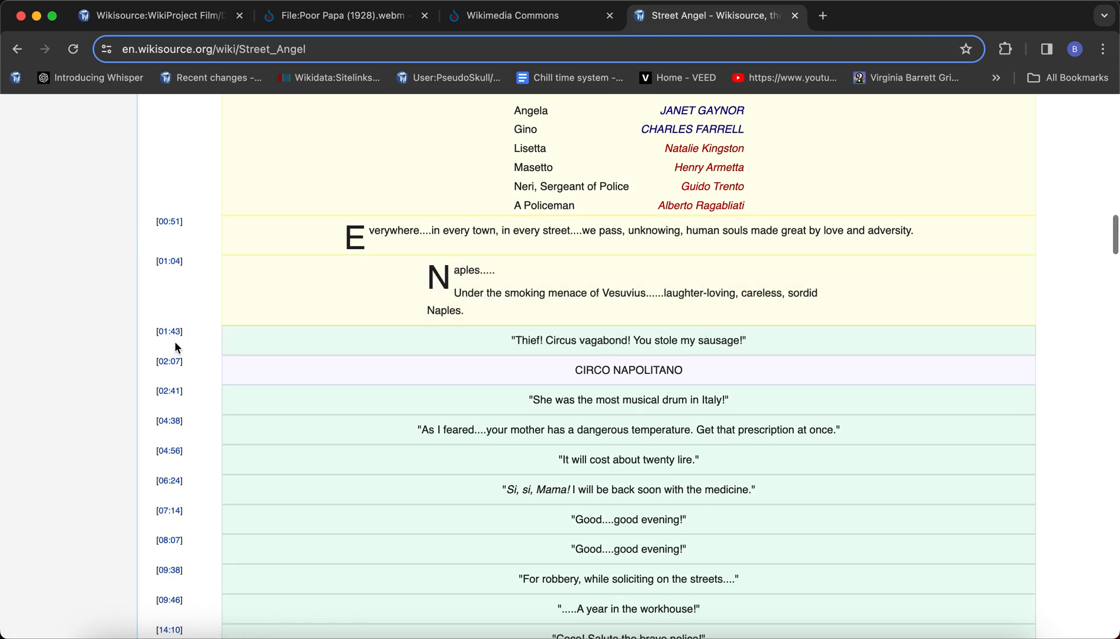
scroll(175, 341, "down", 4)
scroll(199, 303, "up", 15)
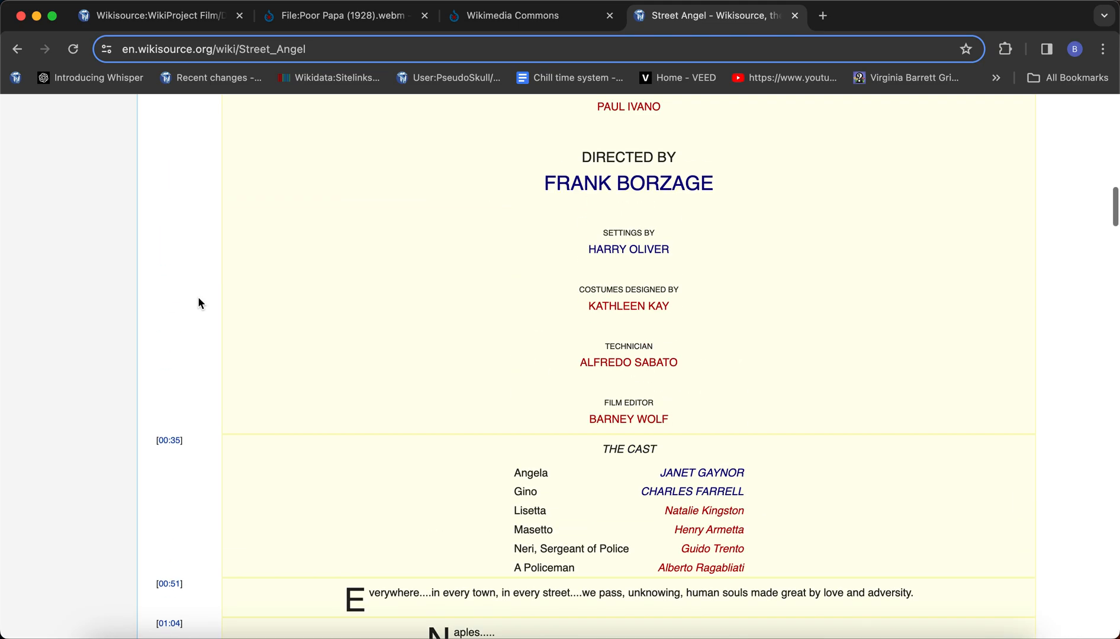
scroll(198, 303, "up", 8)
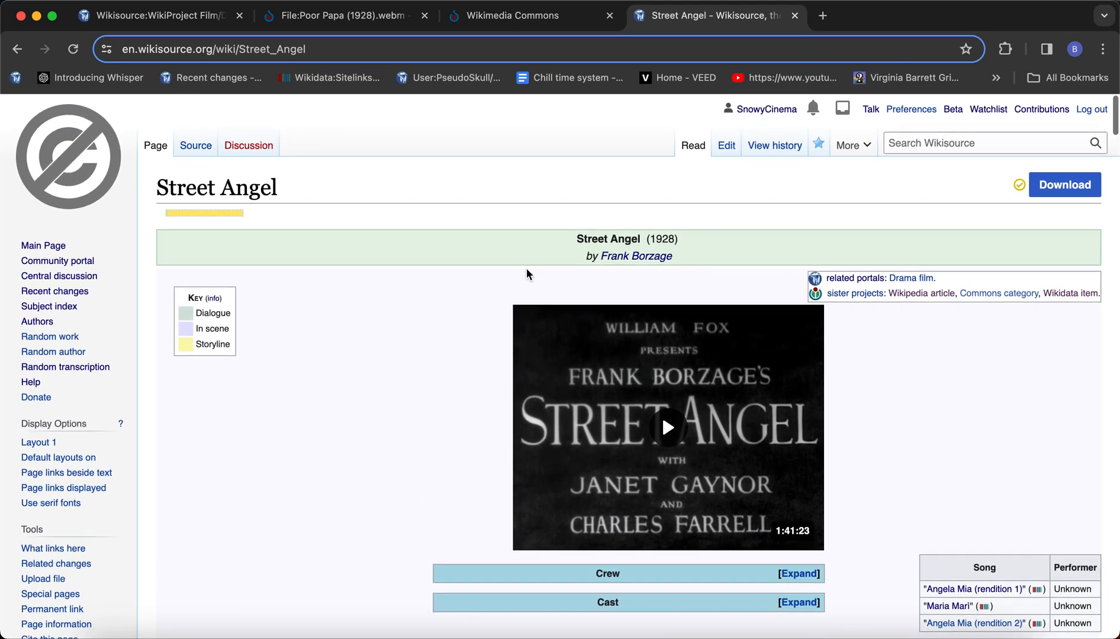
Step: Compare the background colours of the transcribed text with the colour key near the film's video
scroll(544, 268, "down", 20)
scroll(735, 326, "down", 3)
scroll(438, 243, "up", 20)
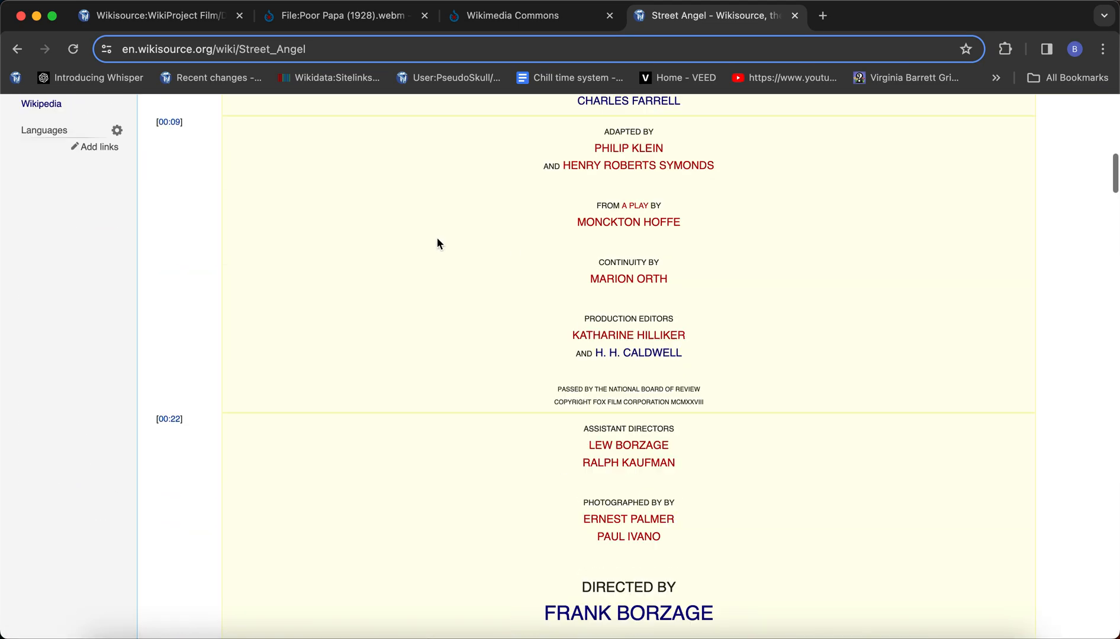
scroll(185, 298, "up", 5)
scroll(185, 298, "down", 5)
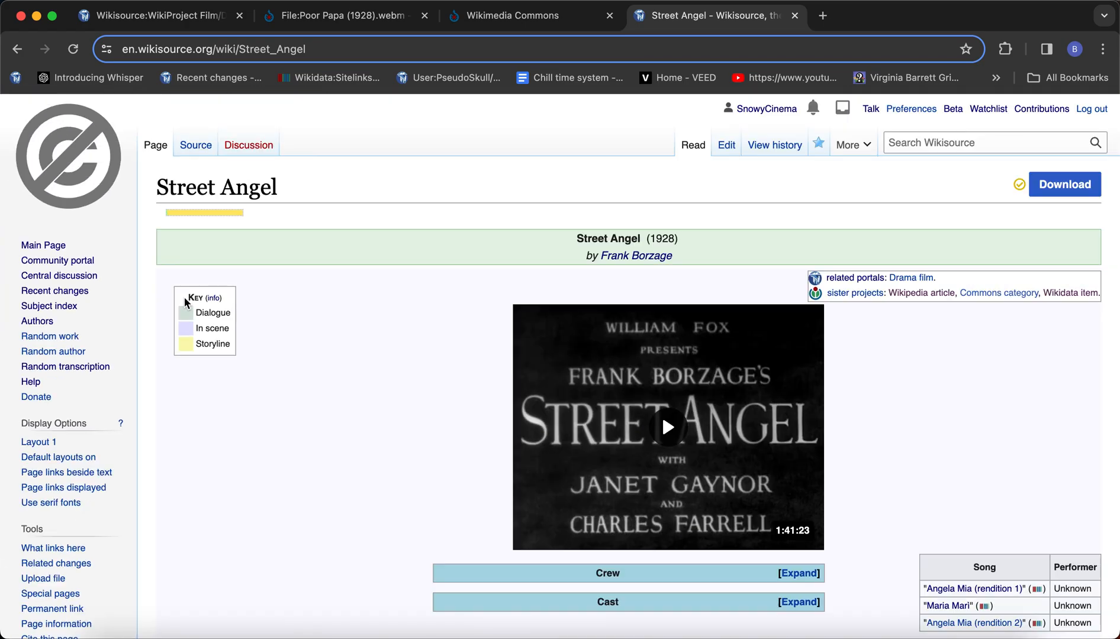
scroll(294, 531, "down", 13)
scroll(274, 342, "up", 12)
Step: Examine the Dialogue entry in the colour key and the matching green dialogue lines in the transcription
scroll(188, 272, "up", 5)
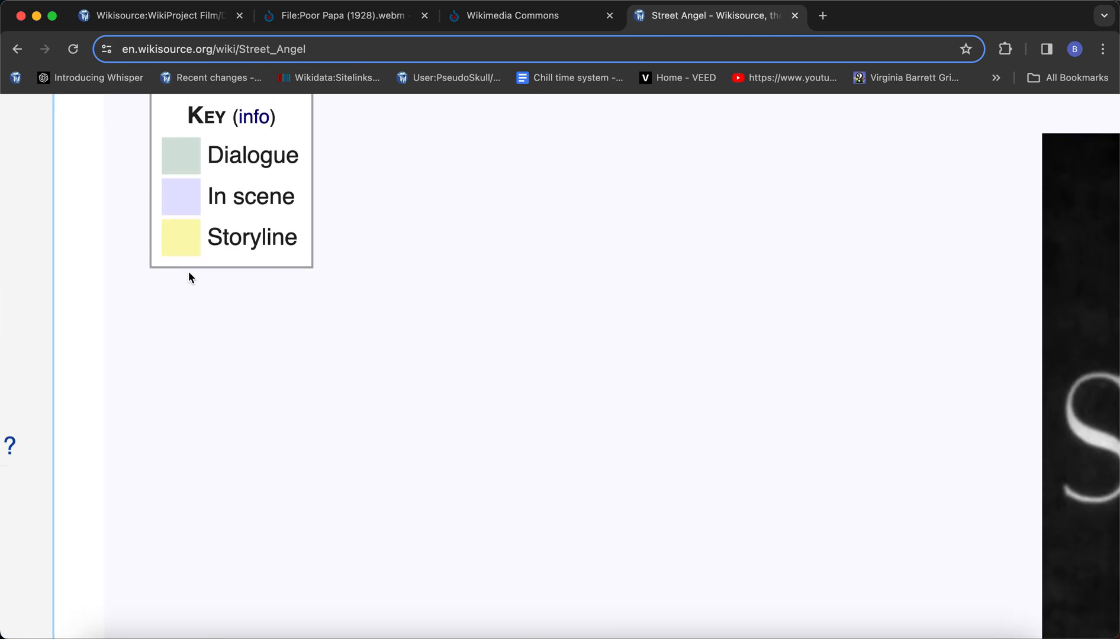
left_click_drag(205, 254, 309, 248)
left_click(307, 251)
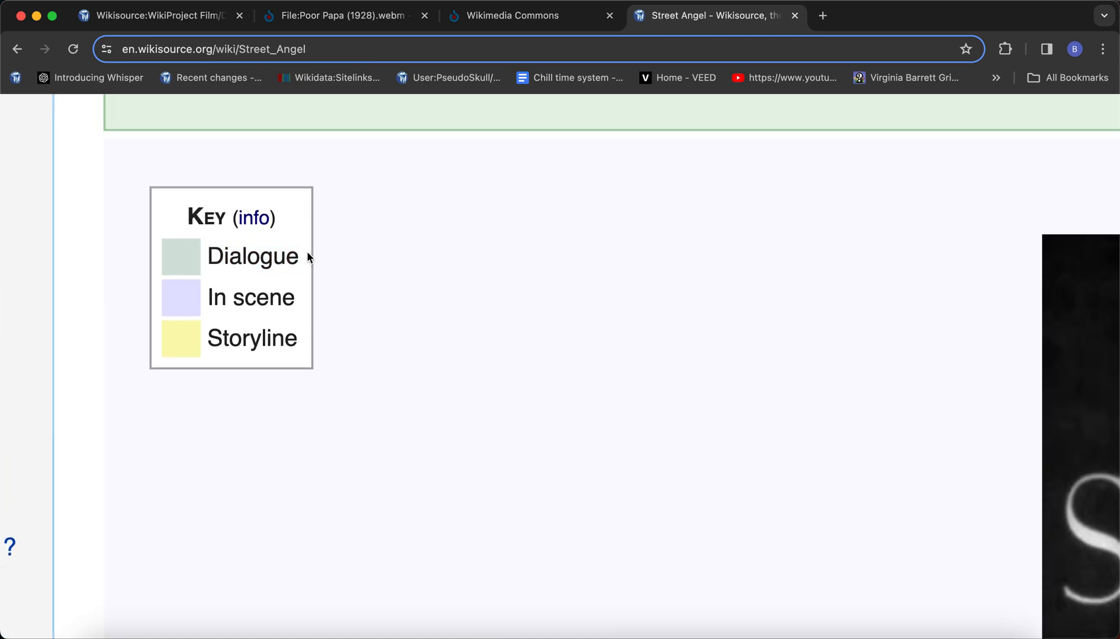
scroll(314, 264, "down", 5)
scroll(313, 272, "down", 20)
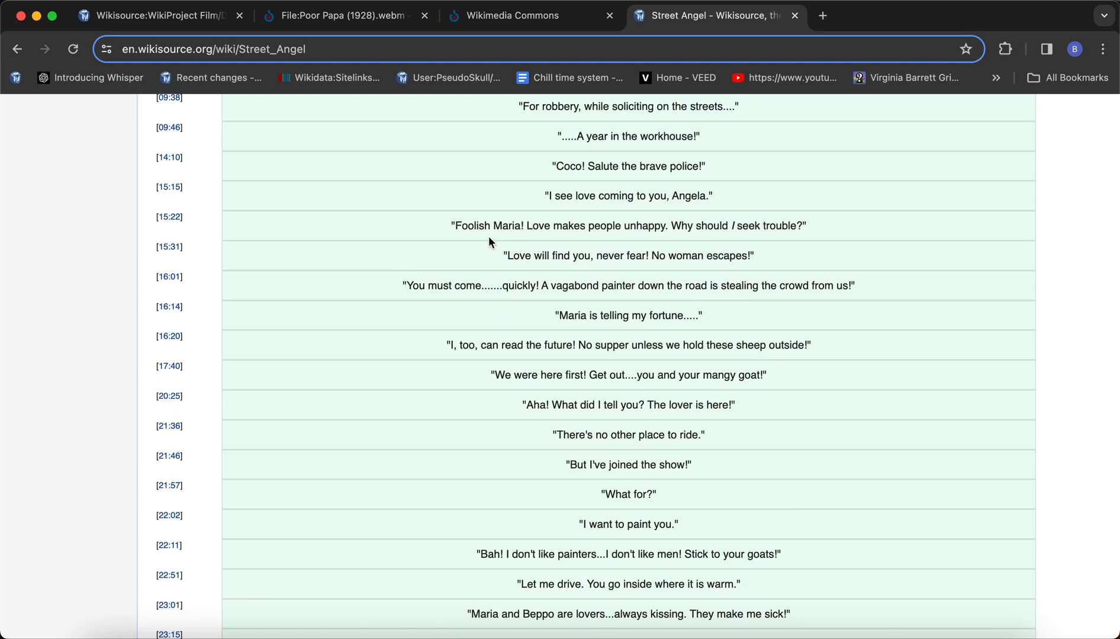
scroll(488, 237, "down", 1)
scroll(743, 193, "up", 15)
scroll(743, 193, "up", 12)
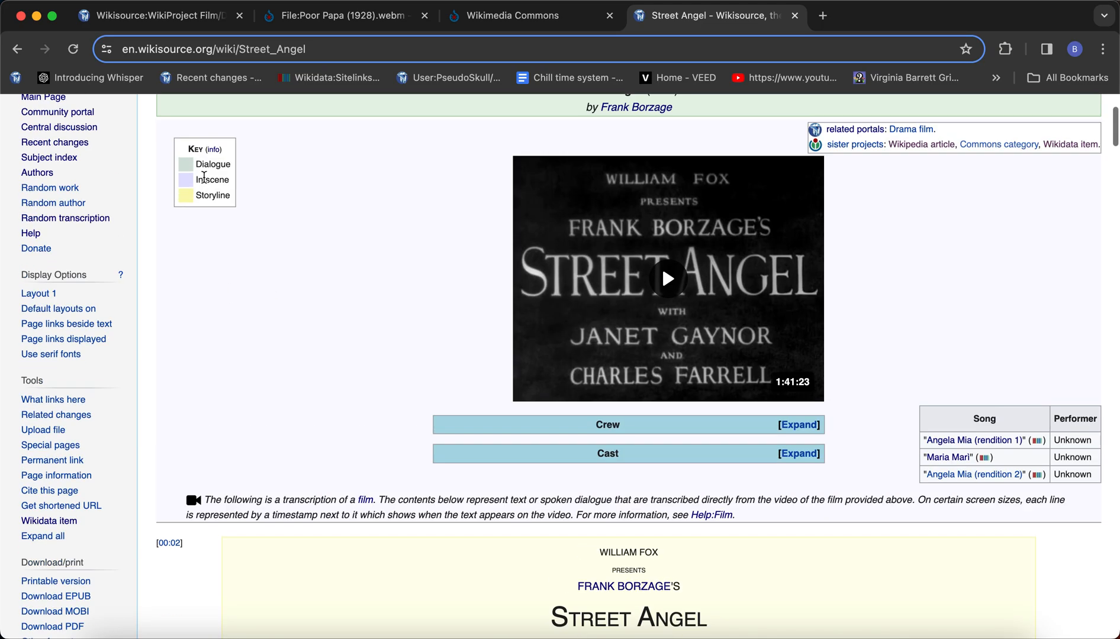
Step: Examine the yellow storyline text of the title card and opening credits in the transcription
scroll(264, 205, "down", 14)
scroll(409, 380, "up", 6)
scroll(554, 268, "up", 2)
left_click_drag(564, 185, 691, 356)
left_click(802, 375)
scroll(801, 374, "down", 7)
scroll(801, 379, "down", 8)
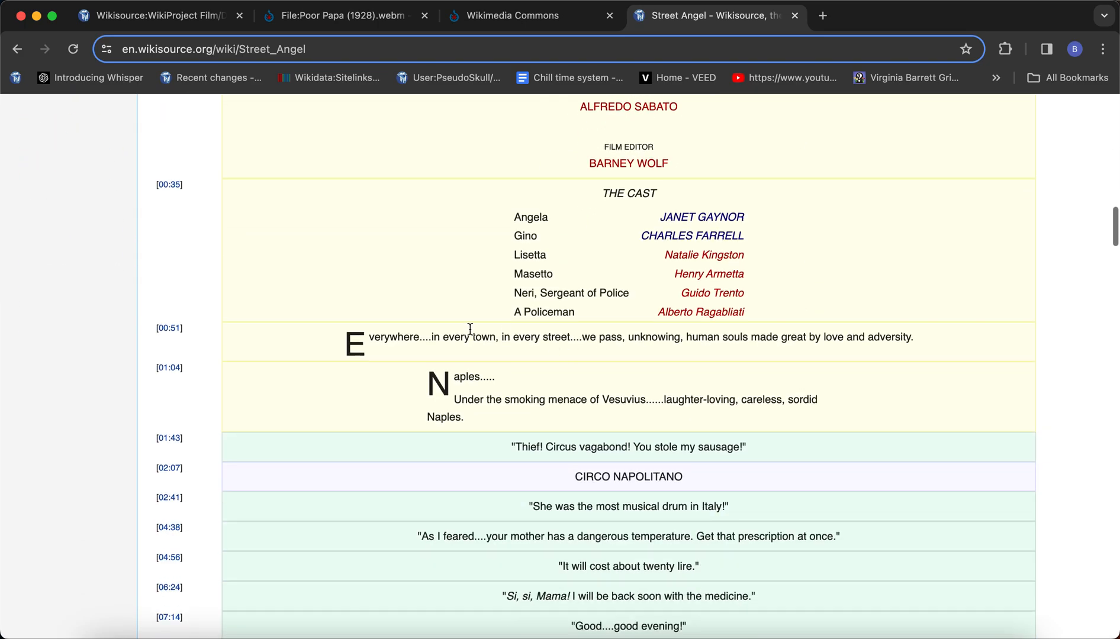
Step: Examine the storyline intertitle at 00:51 and return to the colour key
left_click_drag(747, 314, 915, 350)
left_click(915, 350)
scroll(915, 350, "up", 2)
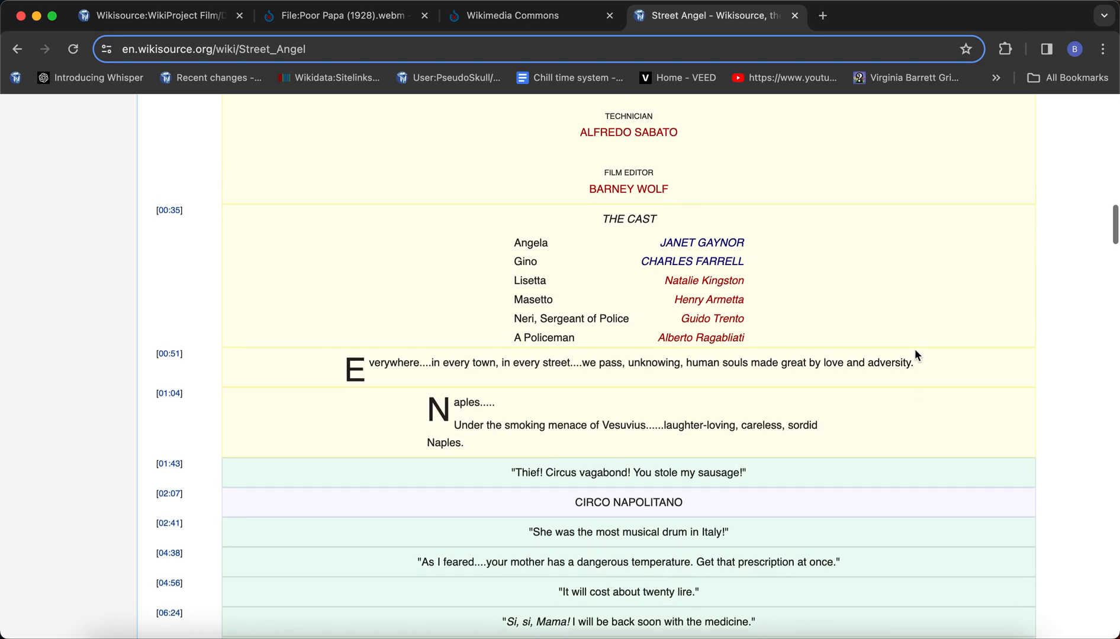
scroll(915, 355, "up", 1)
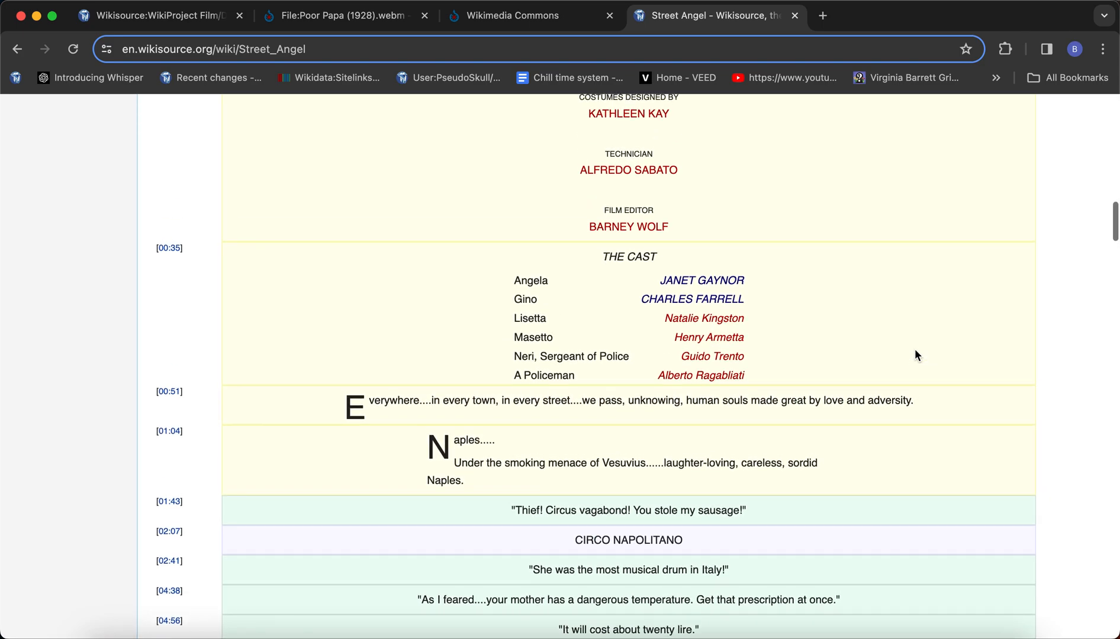
scroll(914, 355, "up", 15)
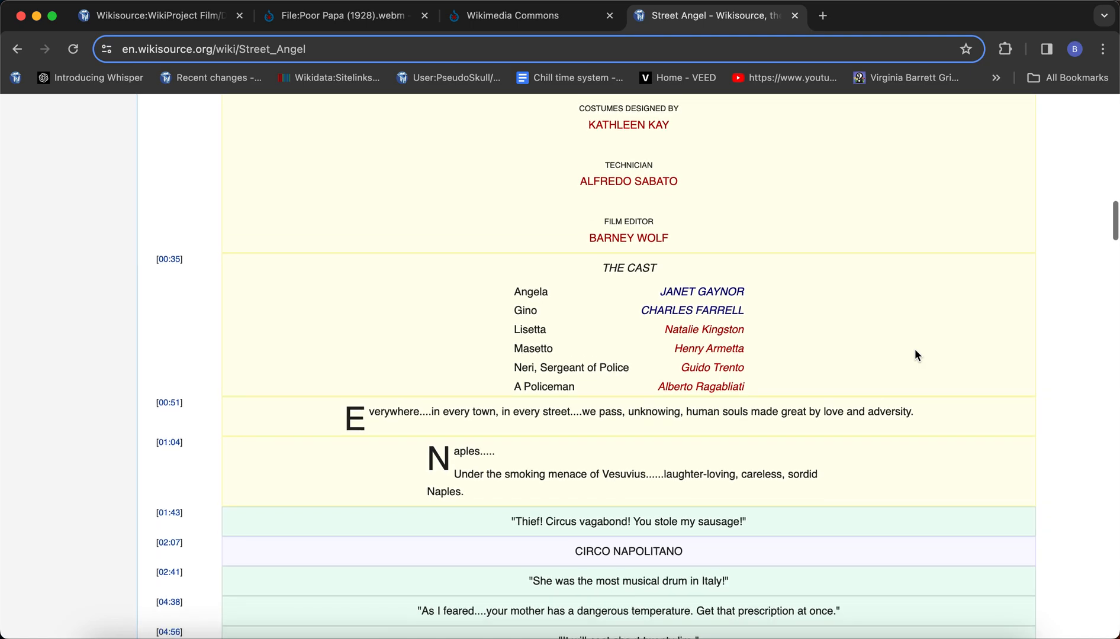
scroll(303, 193, "up", 10)
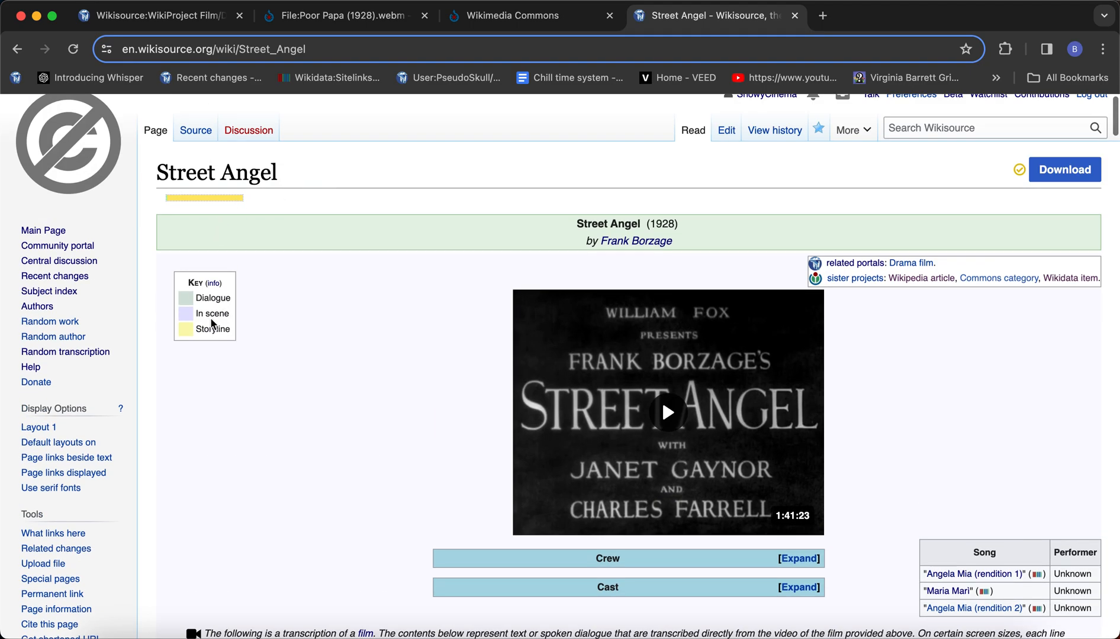
Step: Examine the In scene entry in the colour key and find the matching in-scene text around 37:37
left_click_drag(193, 314, 249, 319)
left_click(250, 315)
scroll(249, 315, "down", 20)
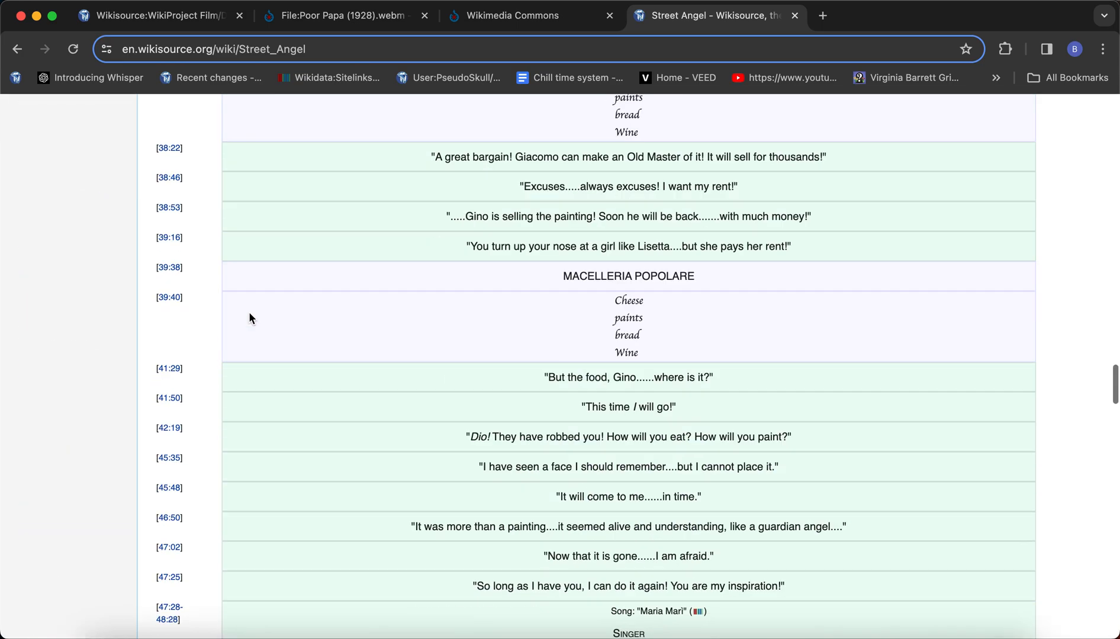
scroll(249, 315, "up", 3)
scroll(249, 312, "up", 10)
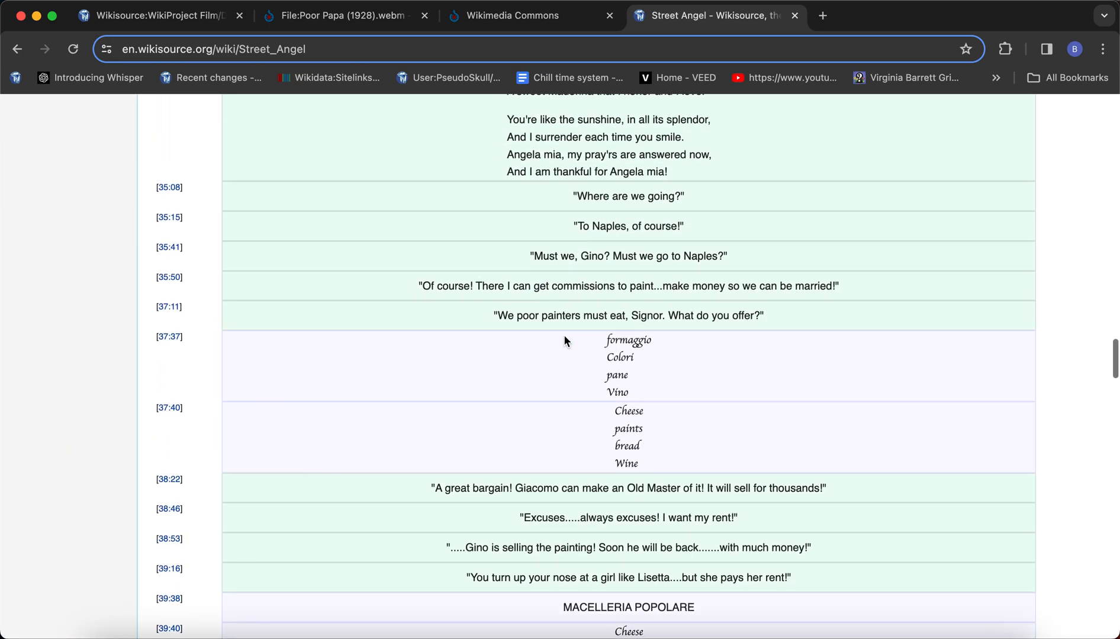
scroll(567, 340, "up", 5)
scroll(567, 341, "down", 12)
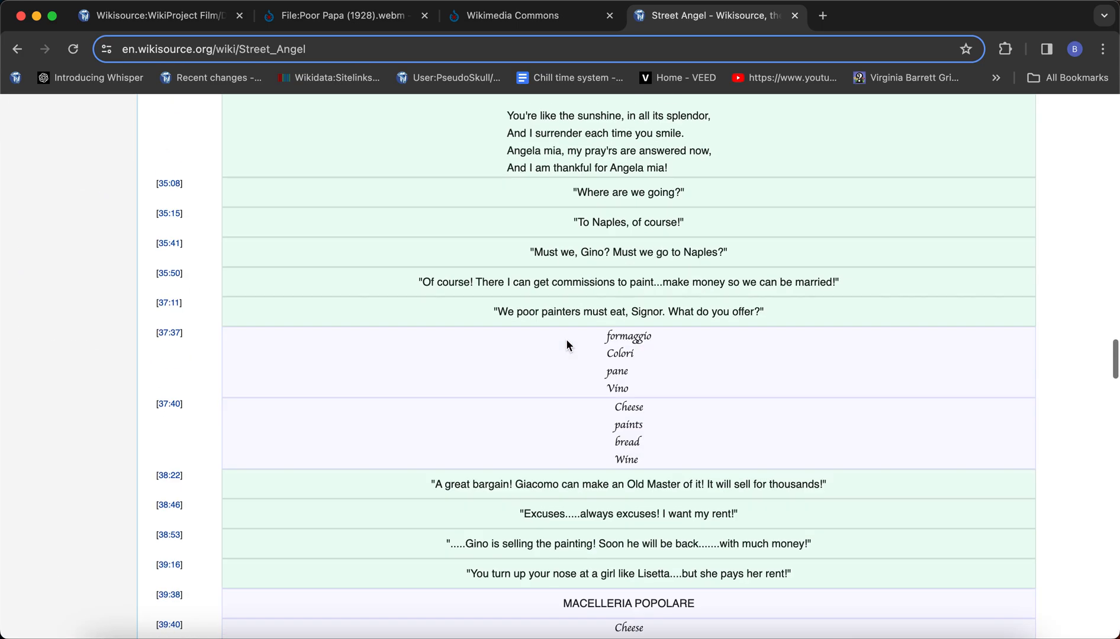
Step: Highlight the in-scene list of Italian words at 37:37 for inspection, and clear the selection
scroll(567, 341, "up", 1)
left_click_drag(599, 318, 636, 368)
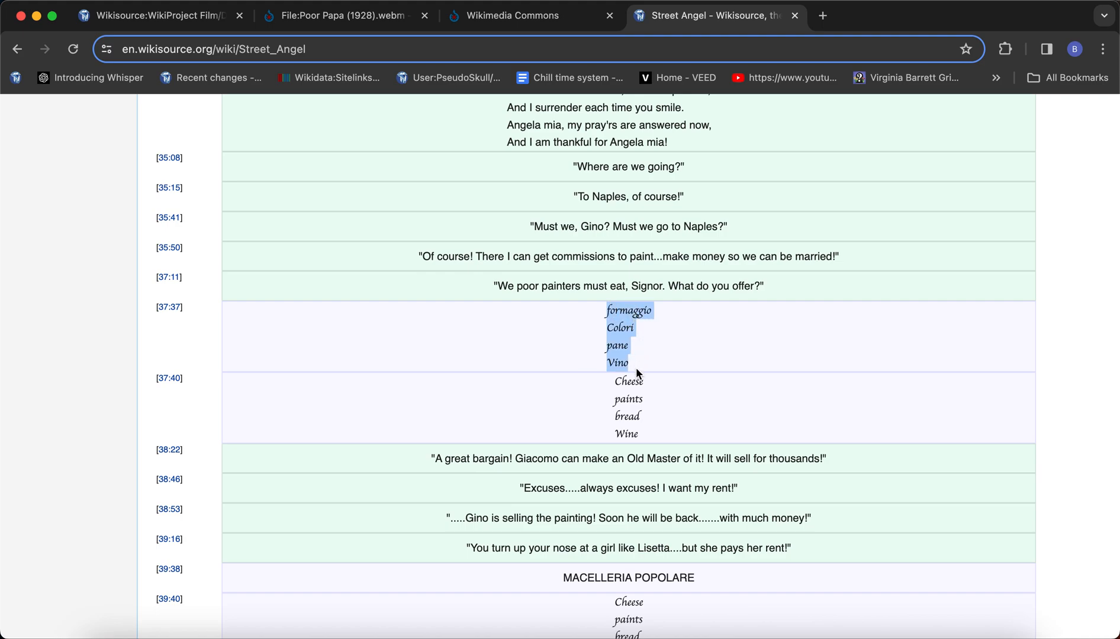
left_click(637, 367)
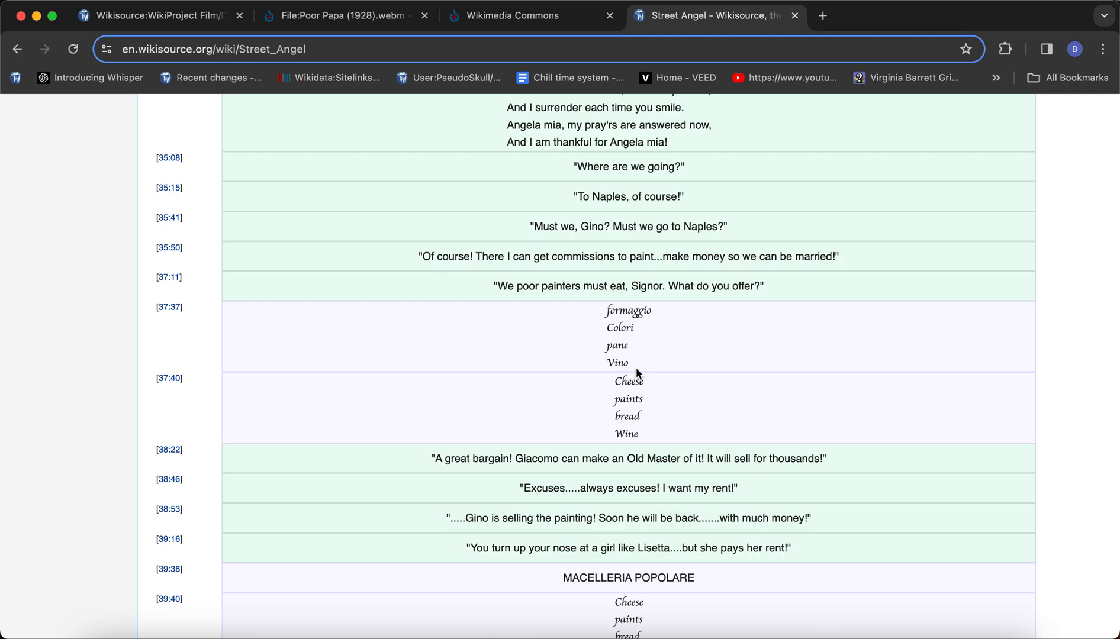
left_click_drag(606, 311, 625, 363)
left_click(628, 364)
Step: Examine the in-scene text CIRCO NAPOLITANO at 02:07 and return to the film's video
scroll(667, 397, "up", 20)
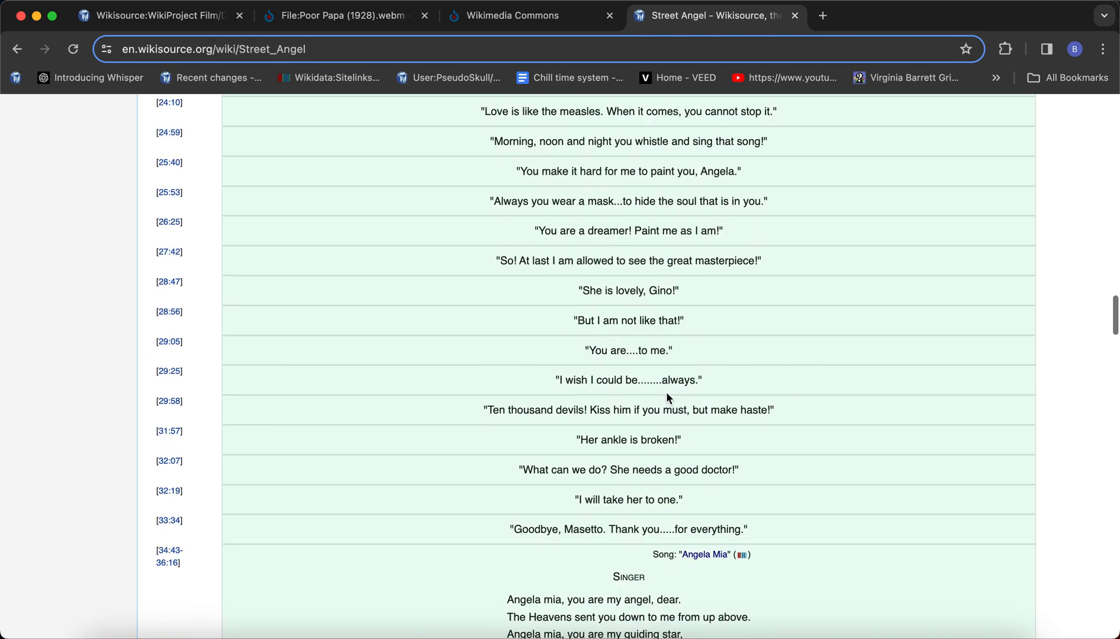
scroll(666, 396, "up", 8)
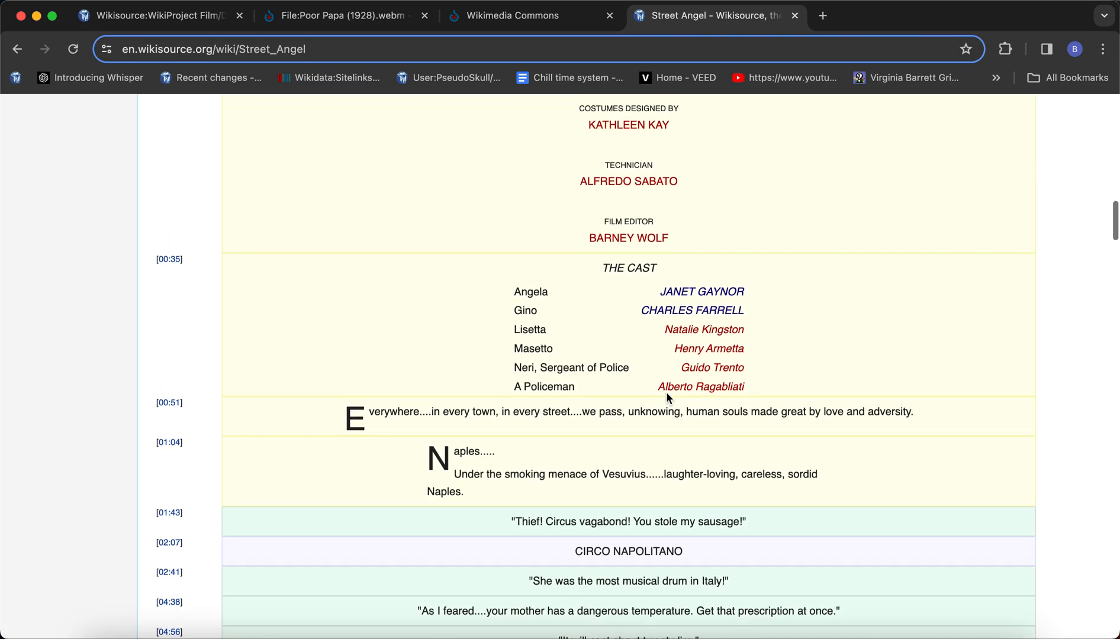
scroll(666, 396, "down", 4)
mouse_move(557, 324)
left_mouse_down()
mouse_move(721, 324)
mouse_move(541, 326)
left_mouse_up()
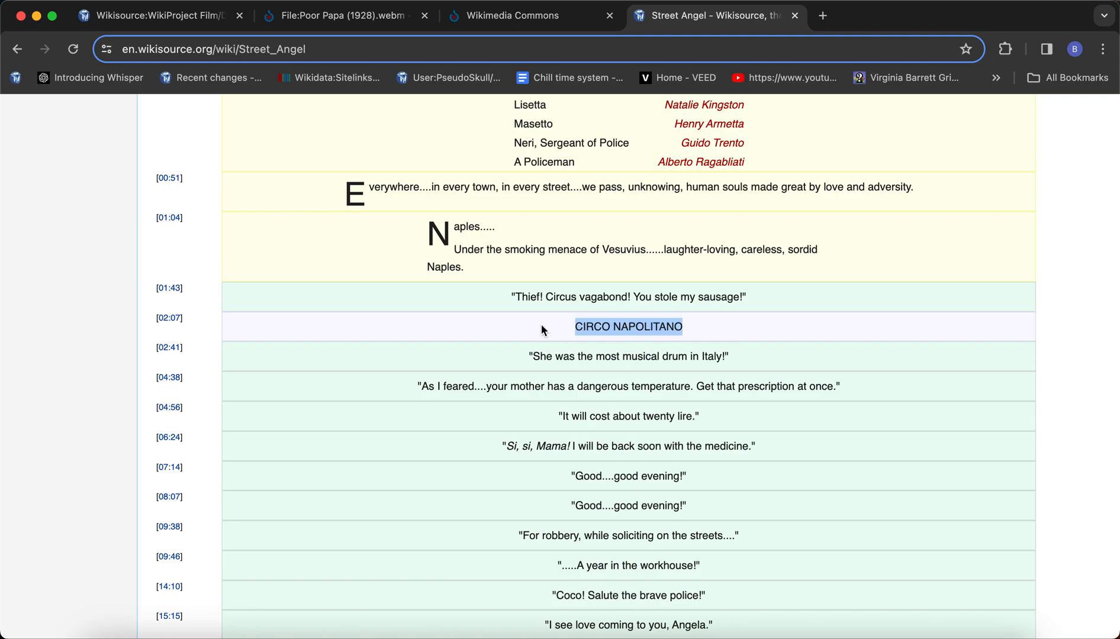
left_click(541, 324)
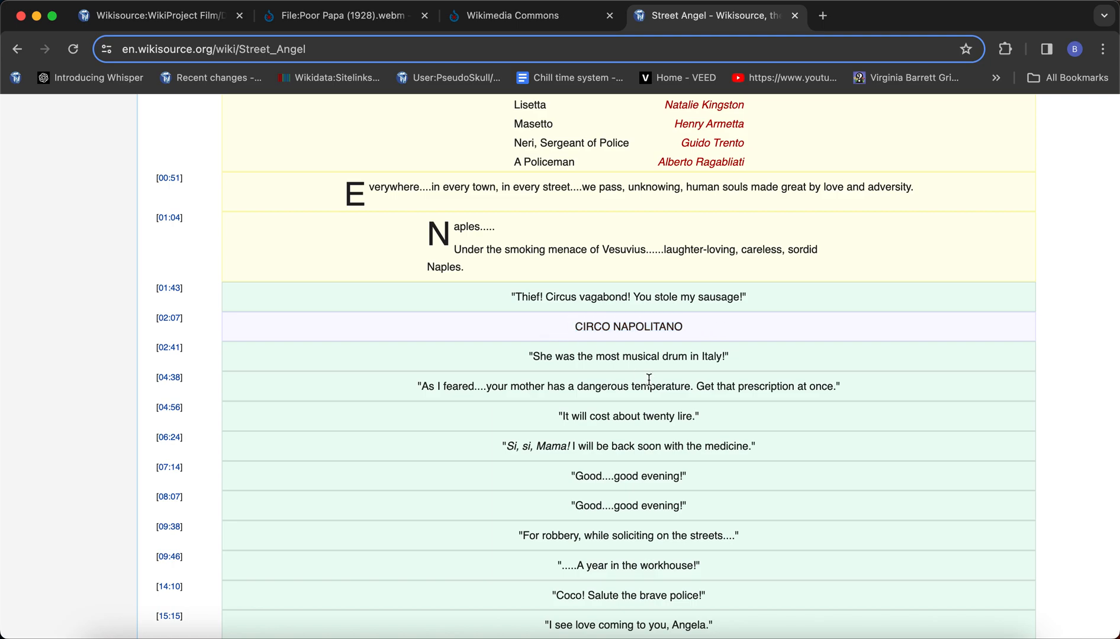
scroll(649, 379, "up", 15)
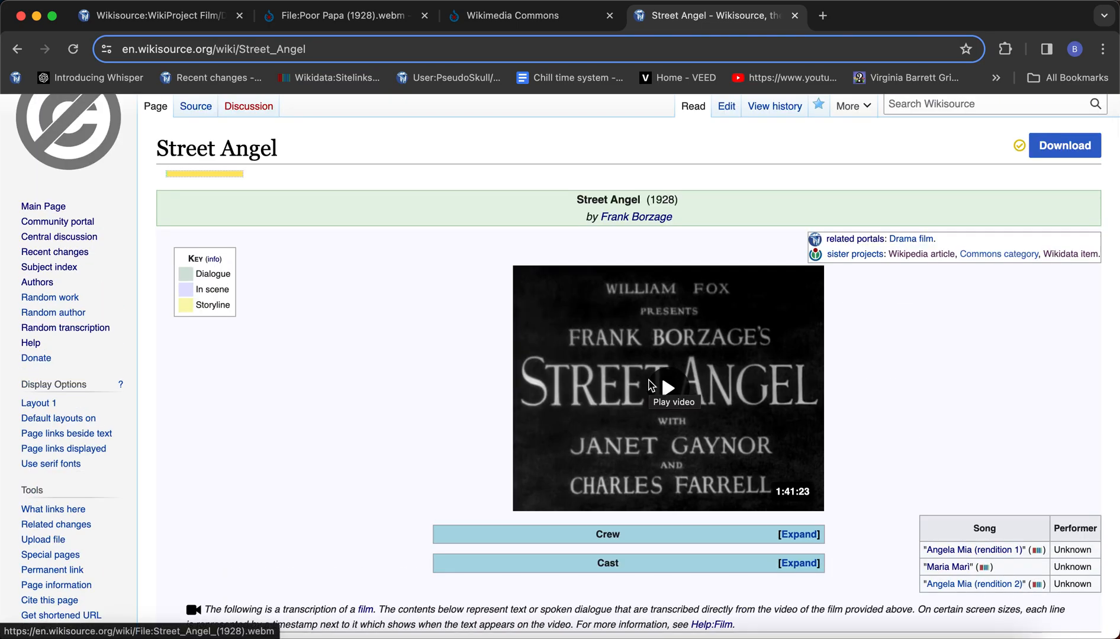
scroll(651, 266, "down", 1)
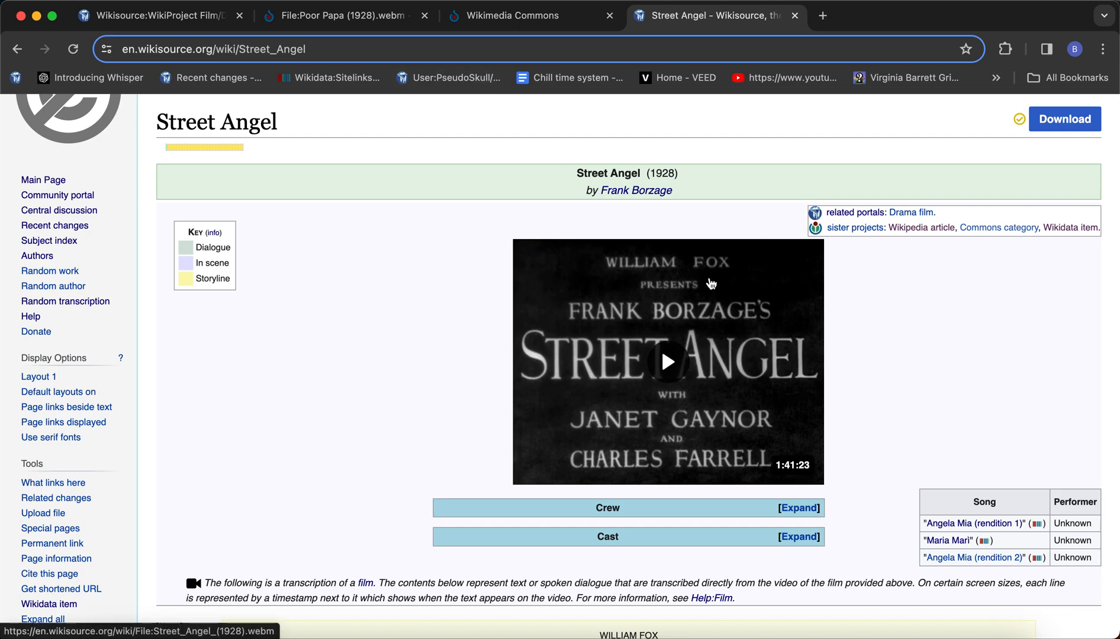
Step: Leave the Street Angel page and examine the In progress list on the WikiProject Film/Drafts page
scroll(551, 293, "up", 2)
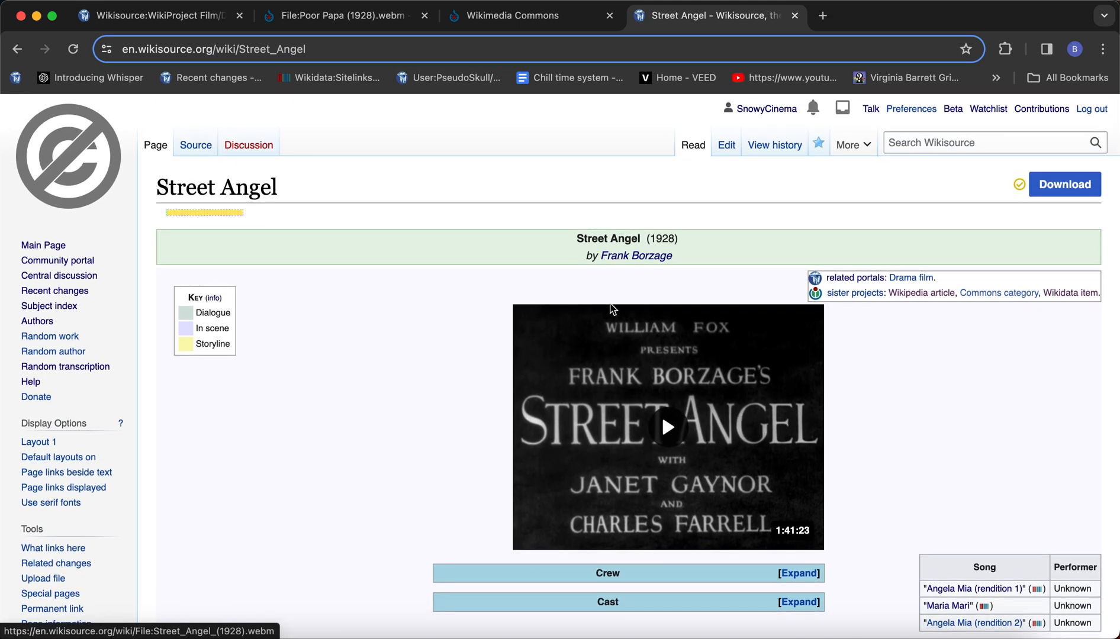
left_click(165, 21)
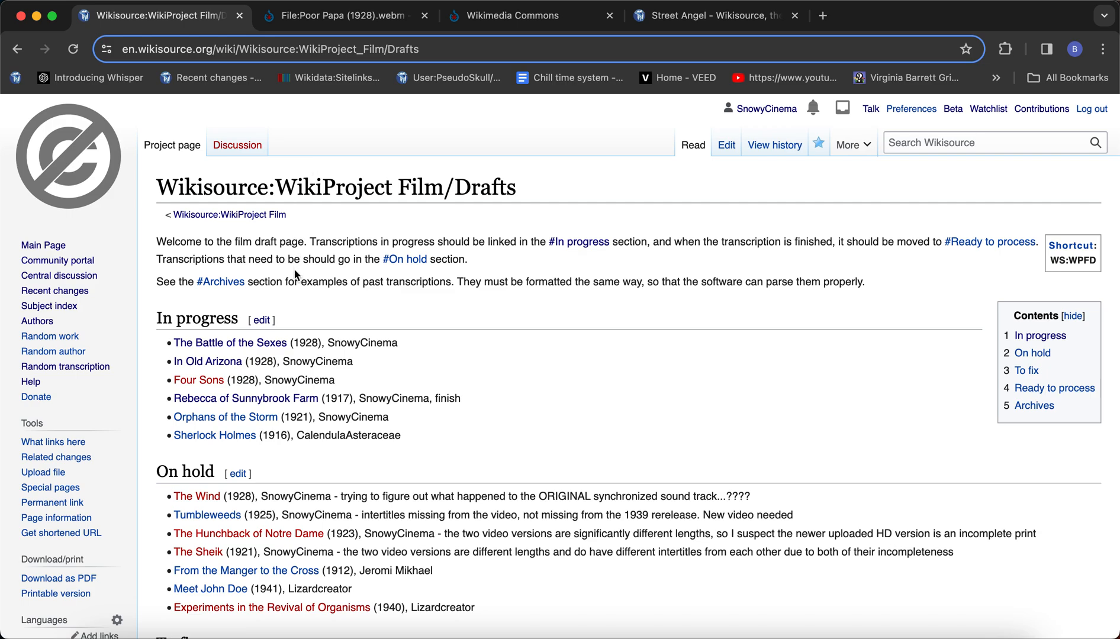
scroll(476, 299, "down", 1)
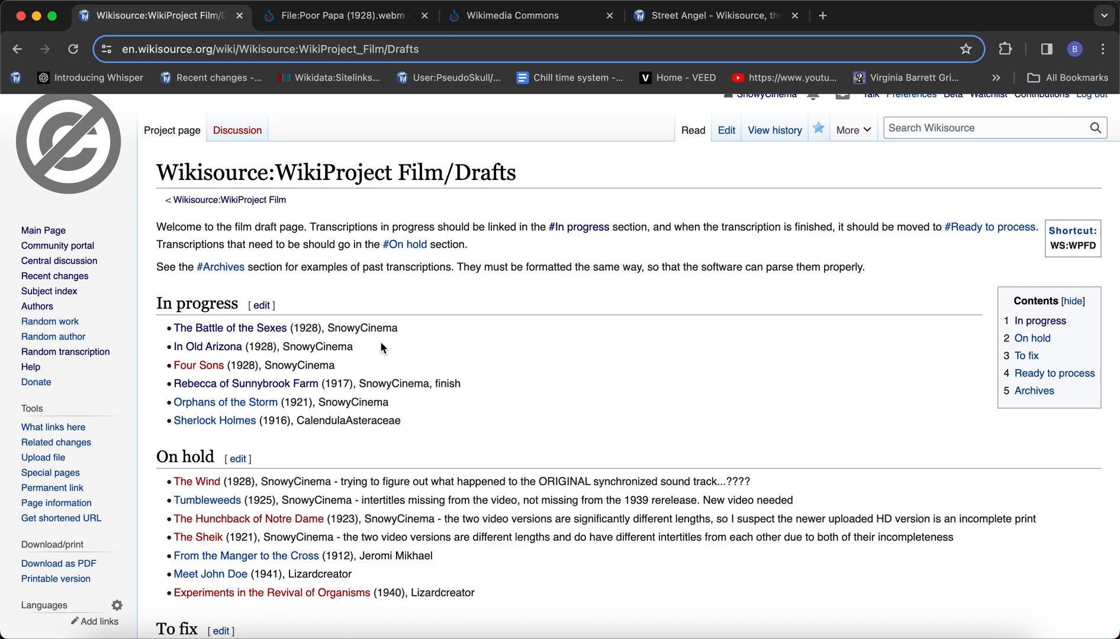
scroll(381, 345, "down", 1)
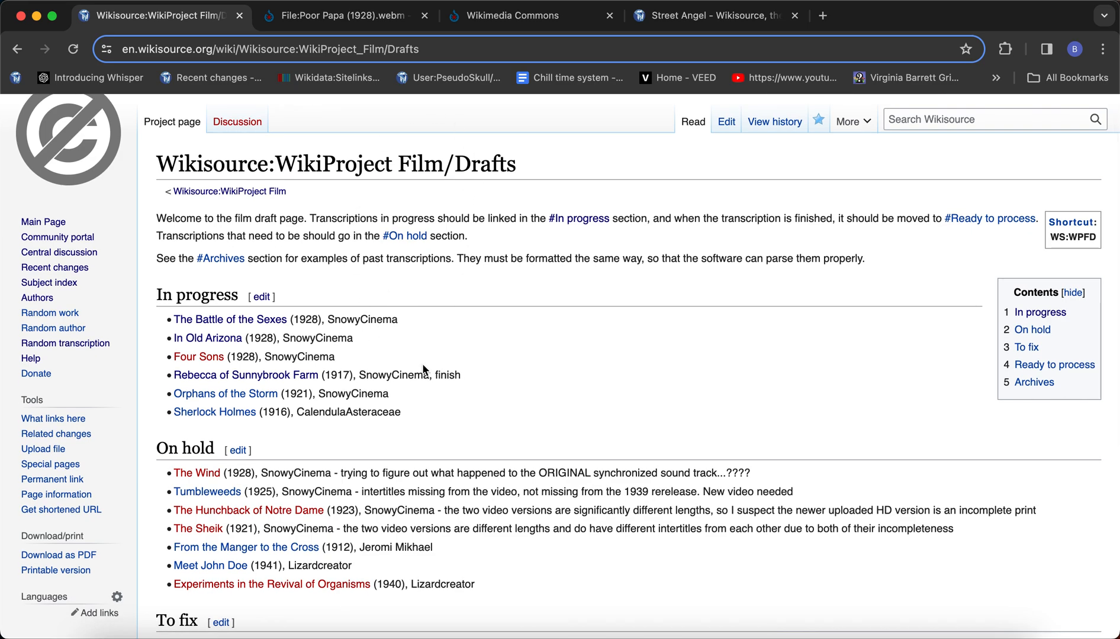
Step: Examine Street Angel's source index and its 02:07 page, and return to the index
left_click(677, 23)
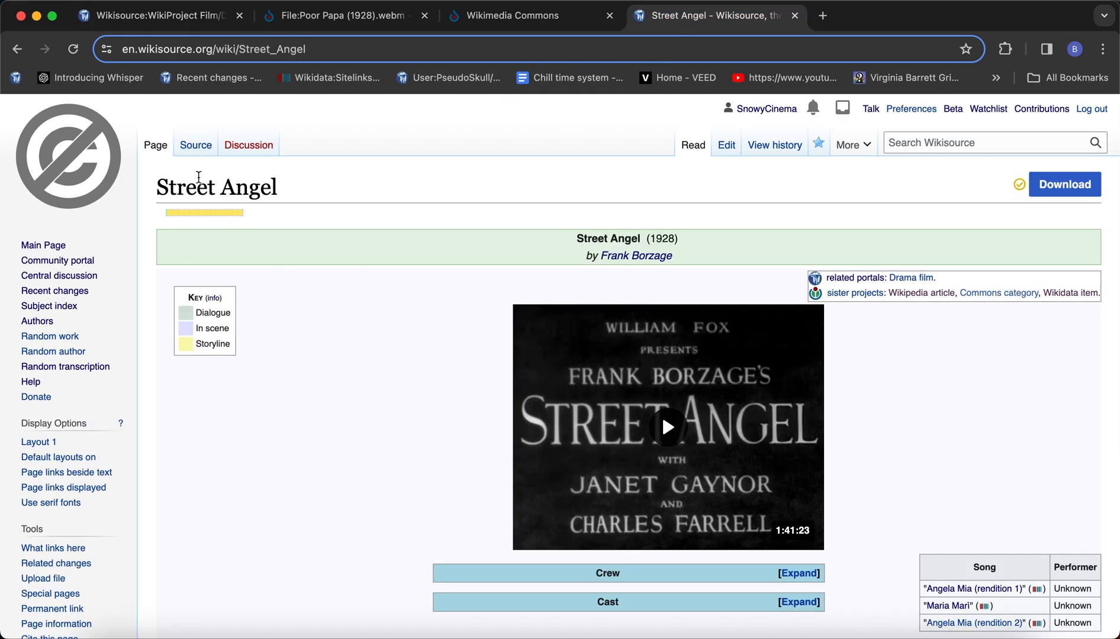
left_click(196, 146)
scroll(461, 388, "down", 2)
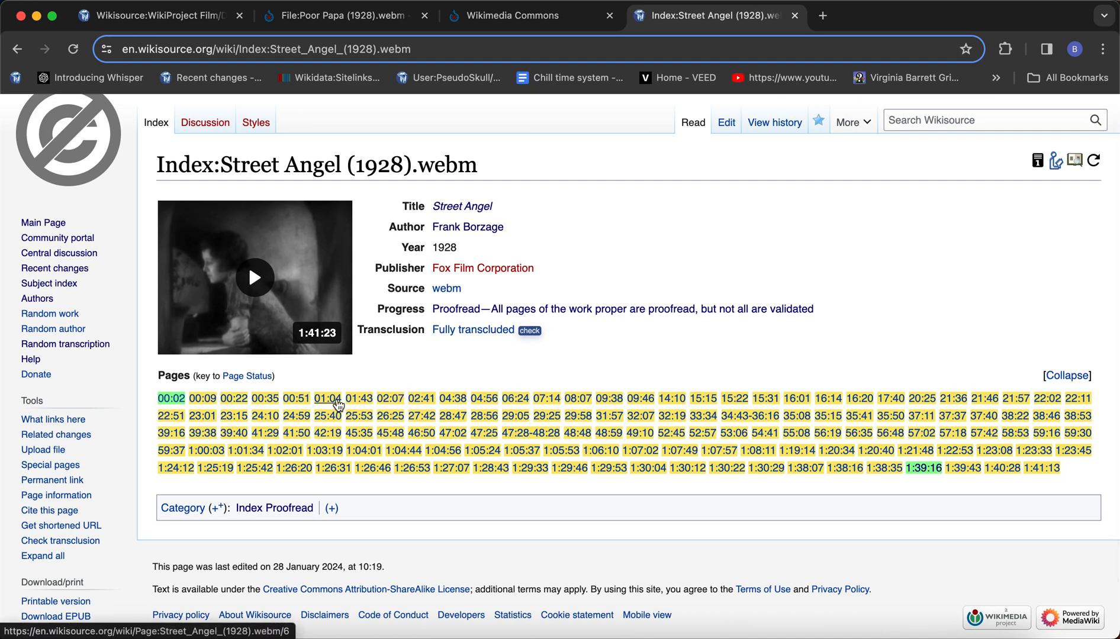
left_click(383, 403)
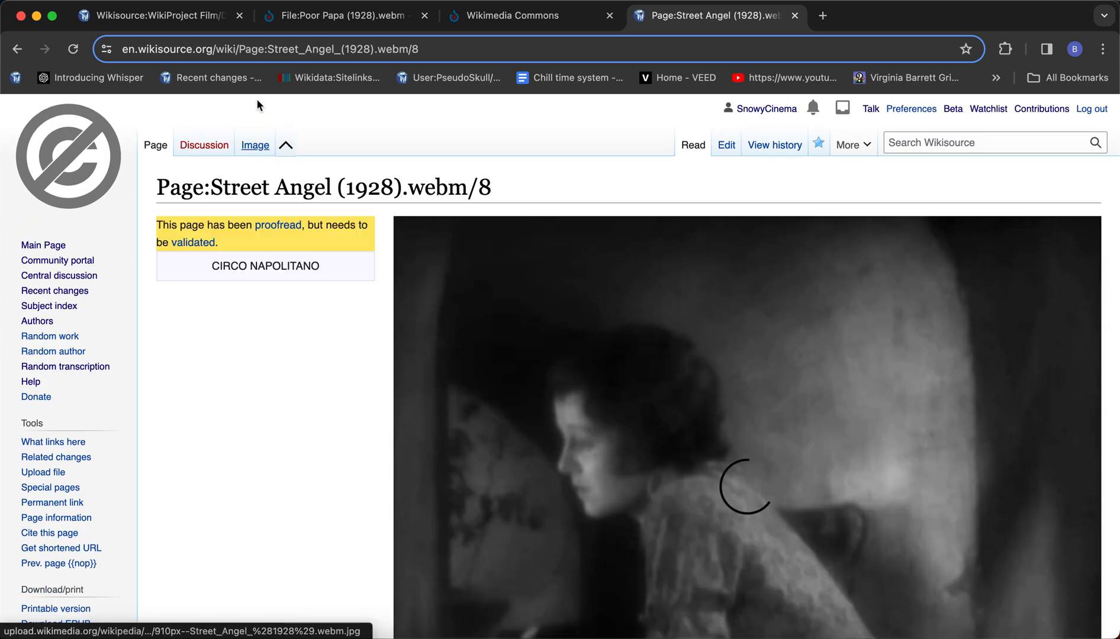
left_click(17, 49)
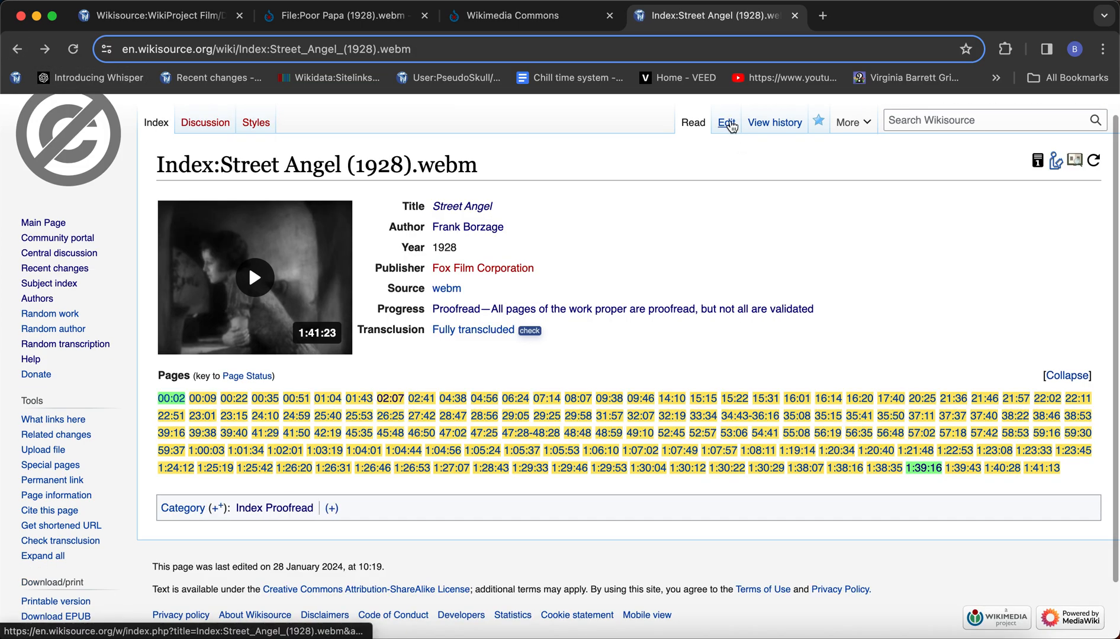
Step: Inspect the time template entries in the Pages field of the Street Angel index source, and return to the index unchanged
scroll(514, 483, "down", 17)
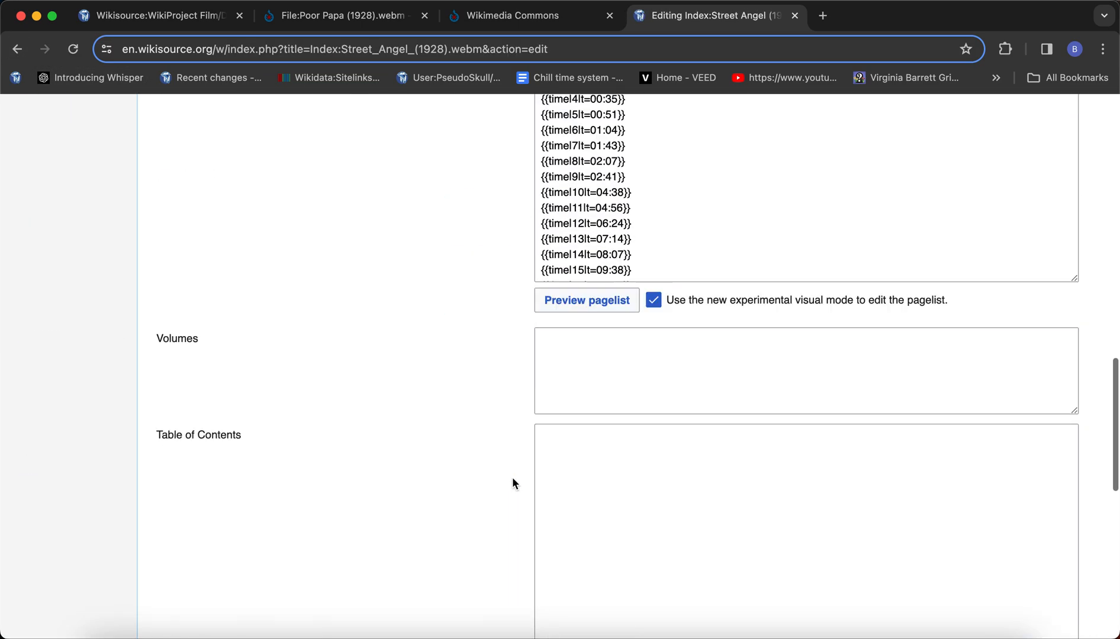
scroll(514, 483, "up", 3)
scroll(552, 394, "down", 4)
scroll(552, 393, "up", 5)
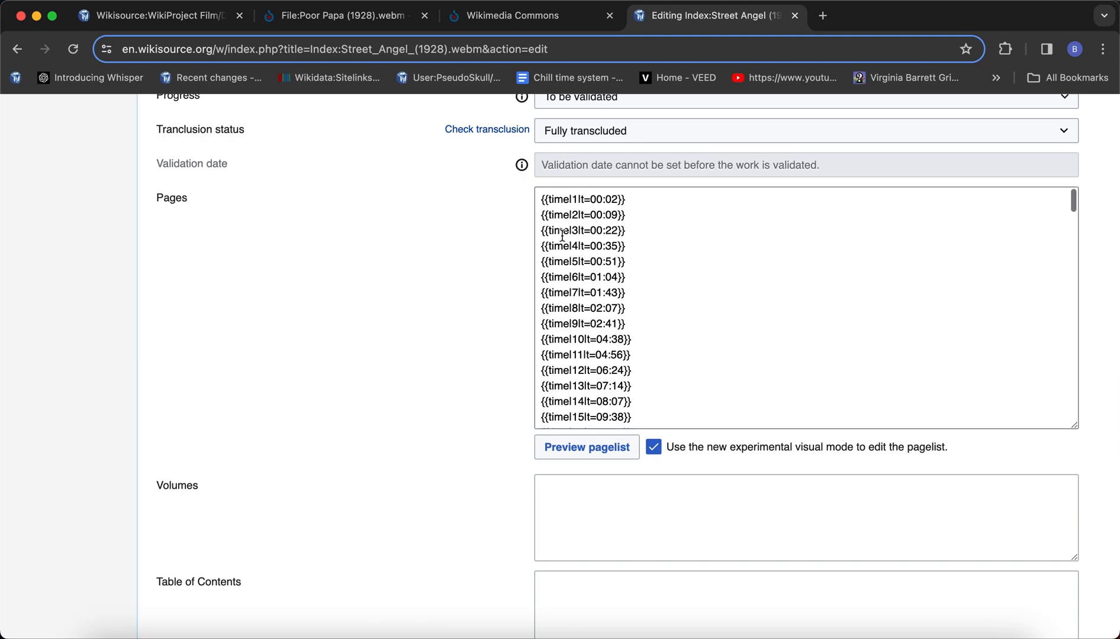
scroll(508, 302, "up", 1)
left_click_drag(543, 225, 679, 368)
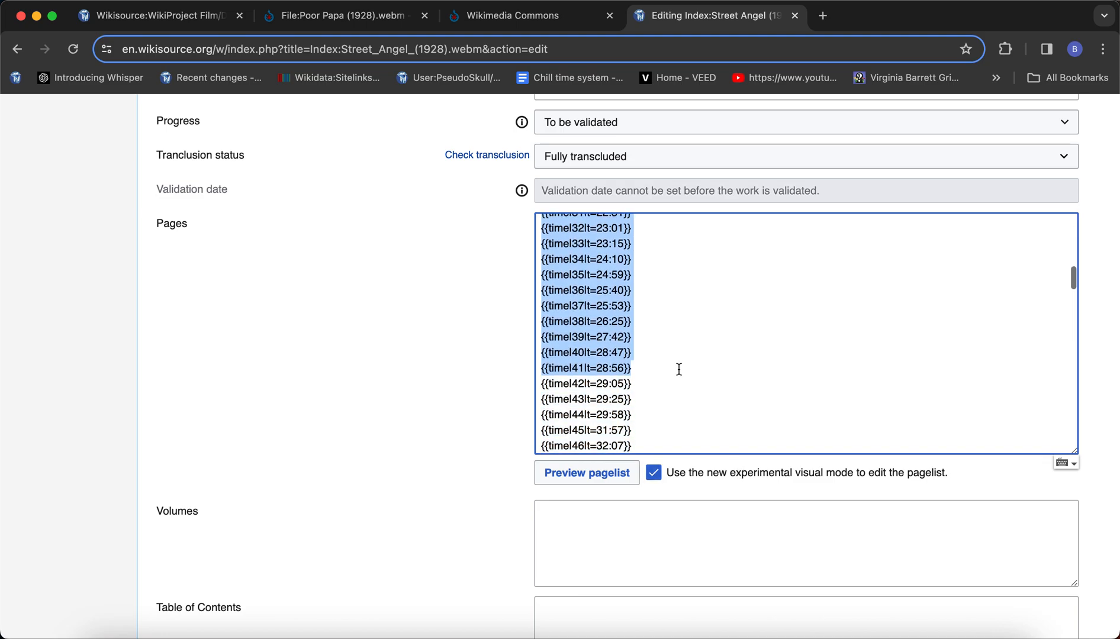
left_click(16, 49)
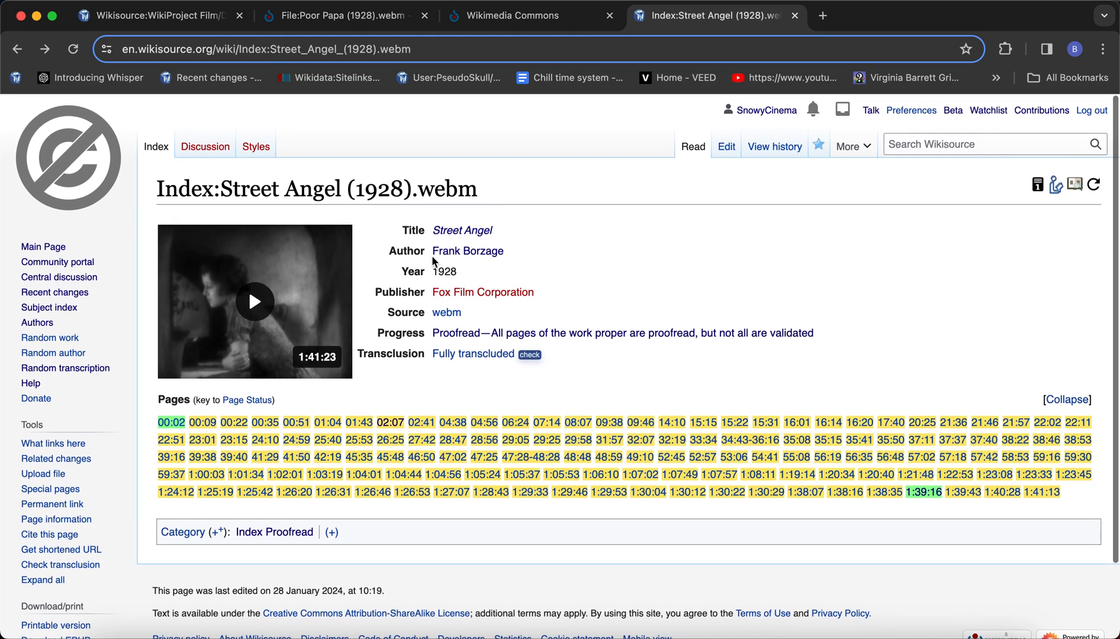
Step: Examine the header and Film transclusion templates in the Street Angel main page's wikitext, and return to its reading view
left_click(464, 232)
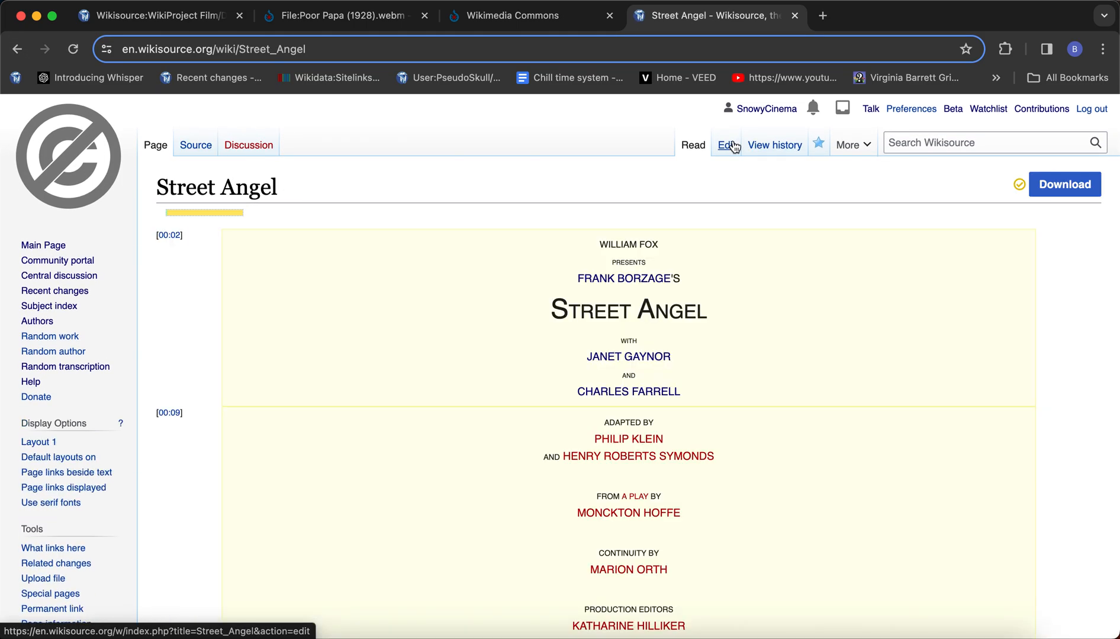
left_click(727, 145)
scroll(338, 443, "down", 5)
scroll(113, 486, "up", 1)
scroll(233, 432, "up", 4)
scroll(108, 388, "down", 5)
scroll(532, 174, "up", 3)
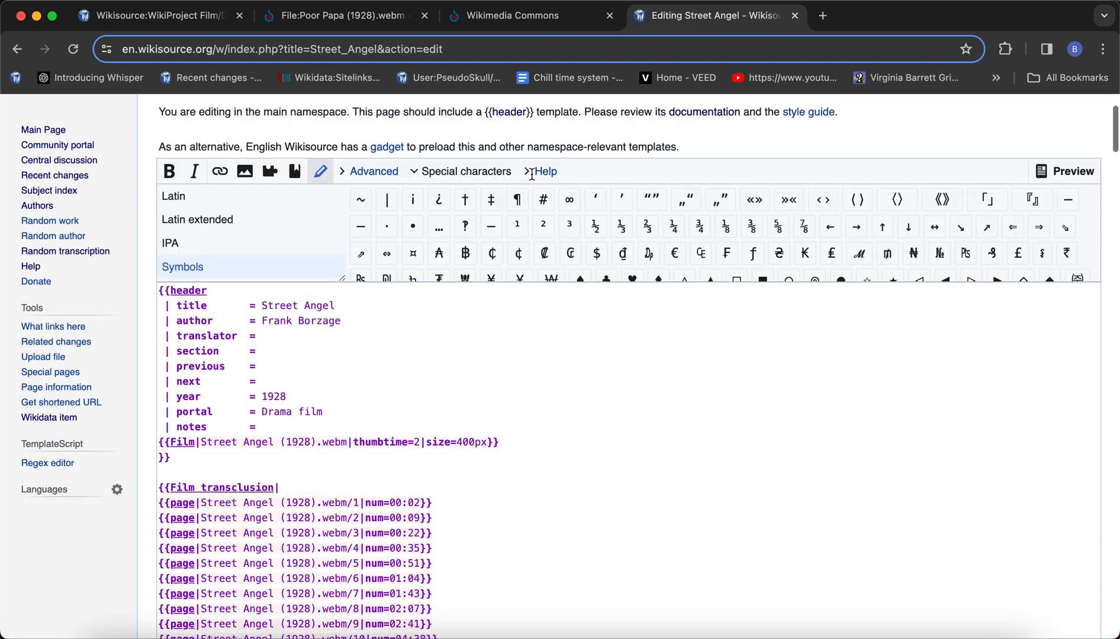
scroll(531, 174, "up", 3)
left_click(693, 145)
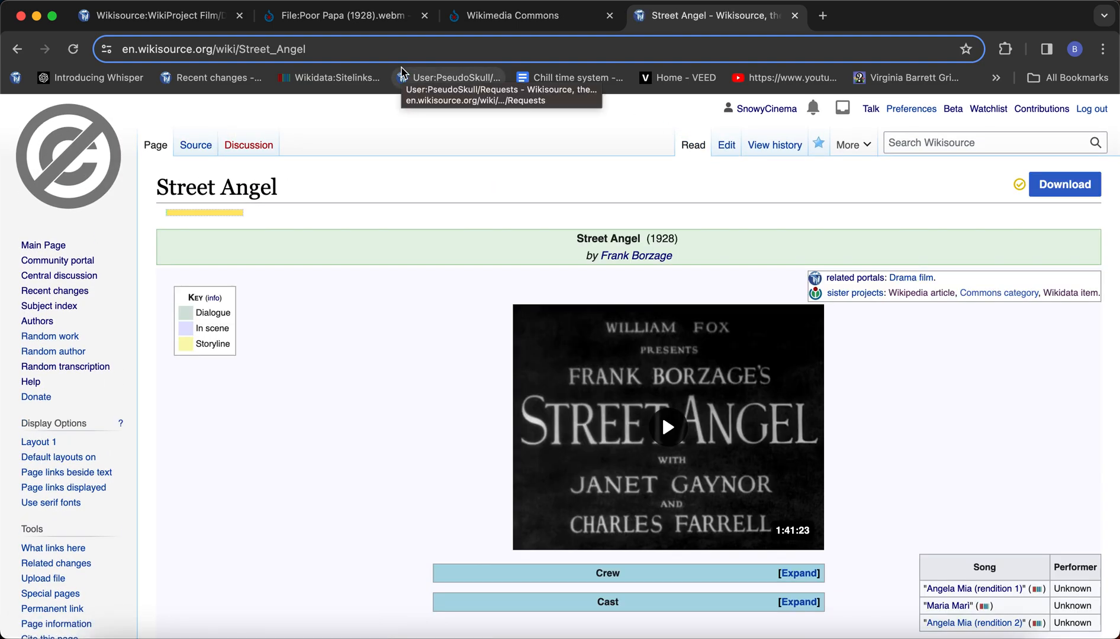
Step: Check the film drafts page against Street Angel's source index once more, ending on the drafts page
left_click(199, 24)
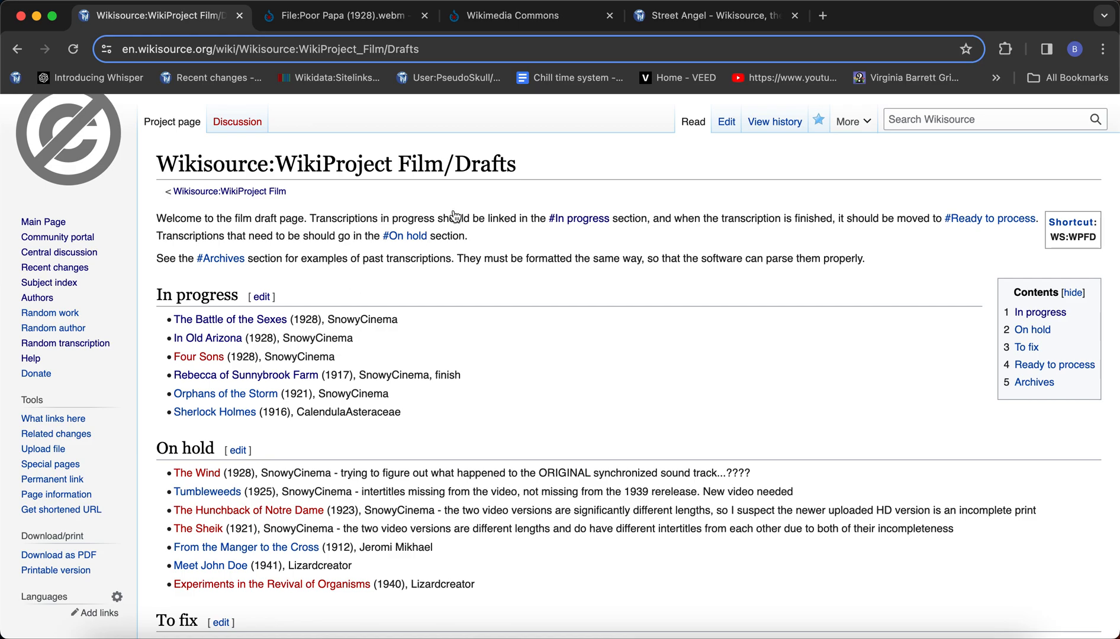
left_click(662, 18)
left_click(239, 205)
scroll(453, 434, "down", 1)
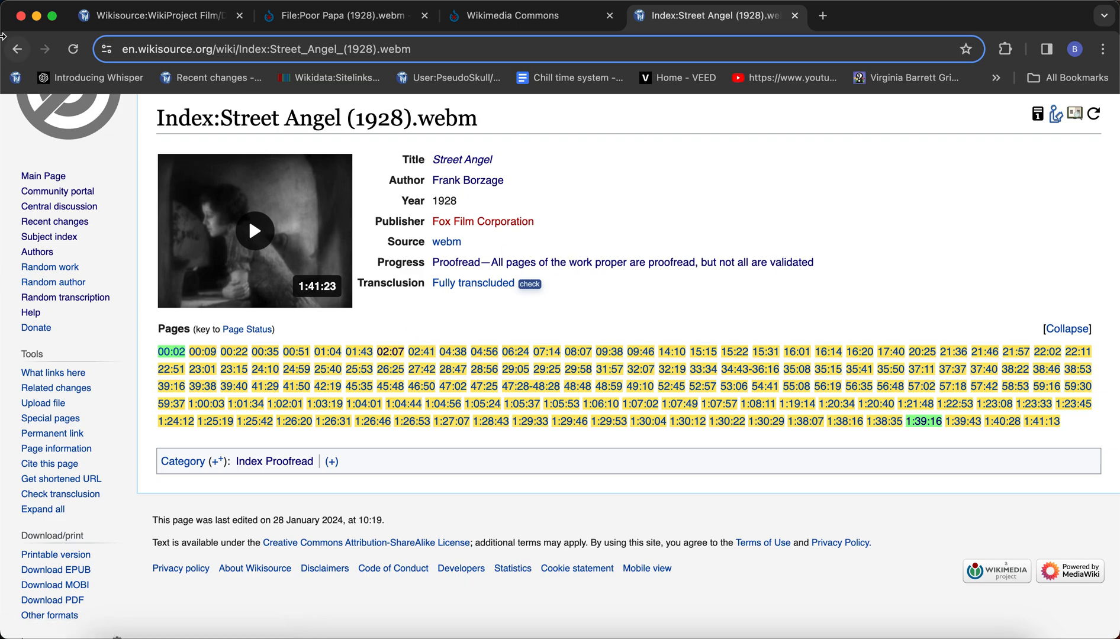
left_click(18, 48)
left_click(112, 18)
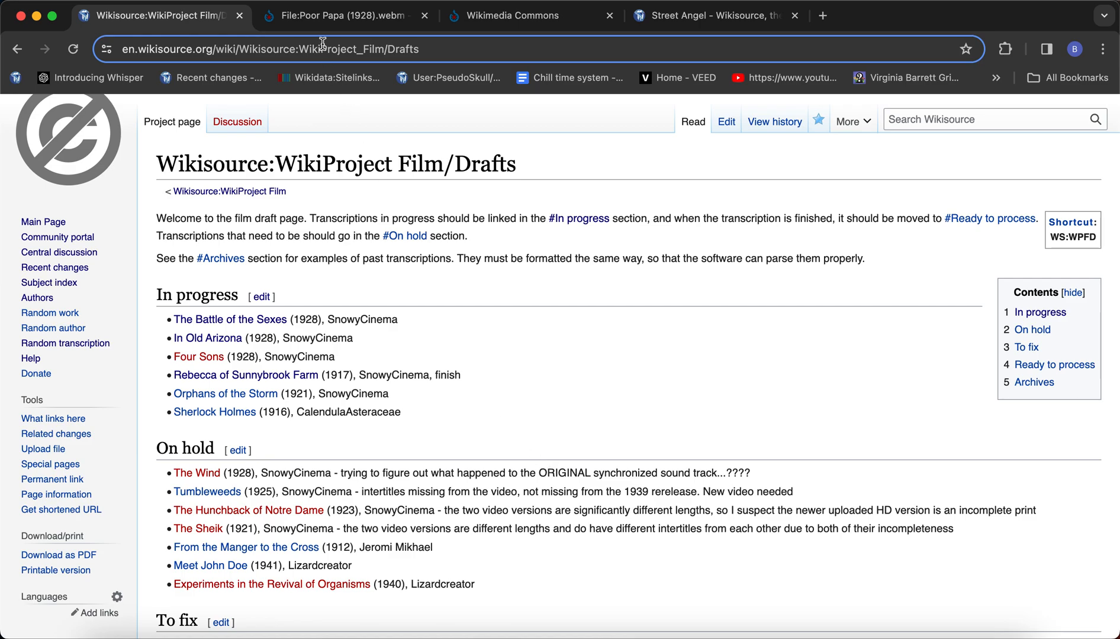
Step: Edit the film drafts page, adding a /Poor Papa subpage link labelled Poor Papa, (1928) and the editor's username atop the In progress list
left_click(726, 128)
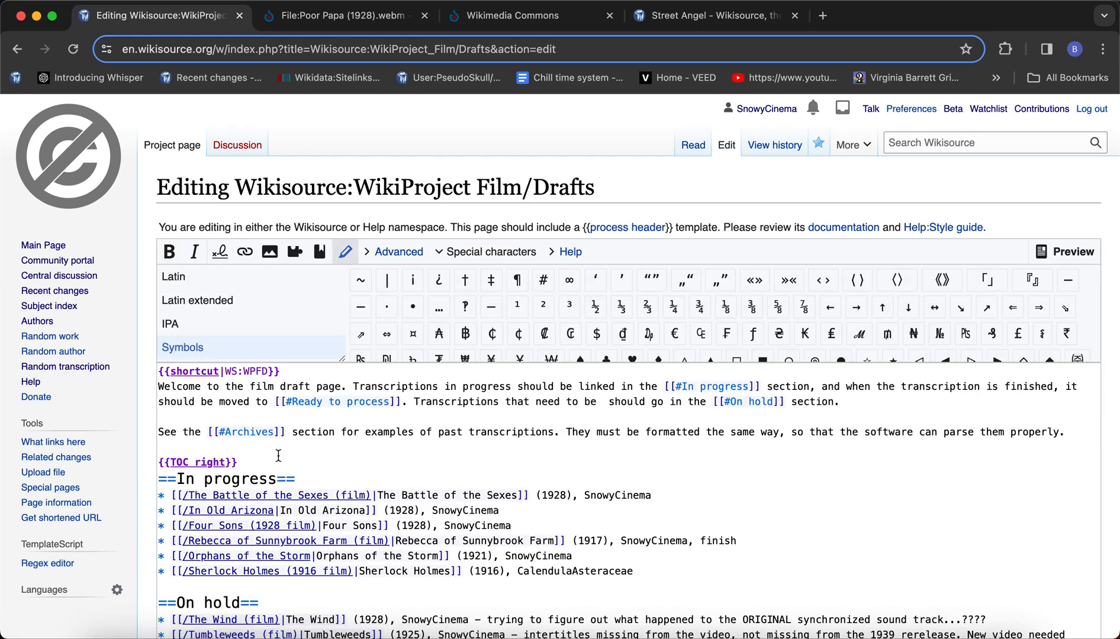
scroll(302, 477, "down", 1)
key("Return")
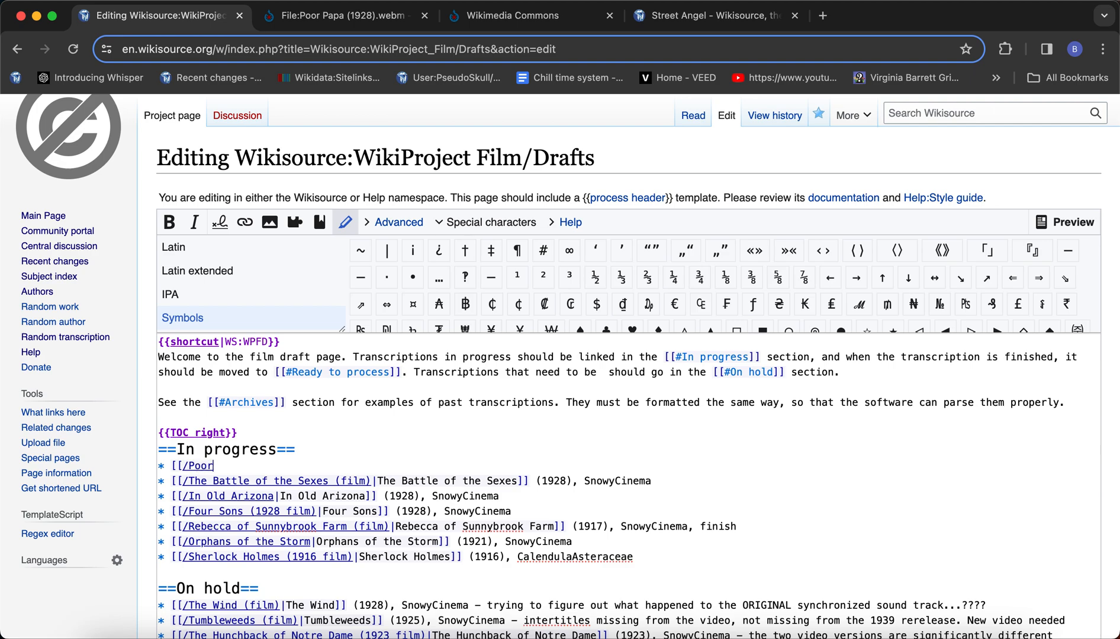
type("oor")
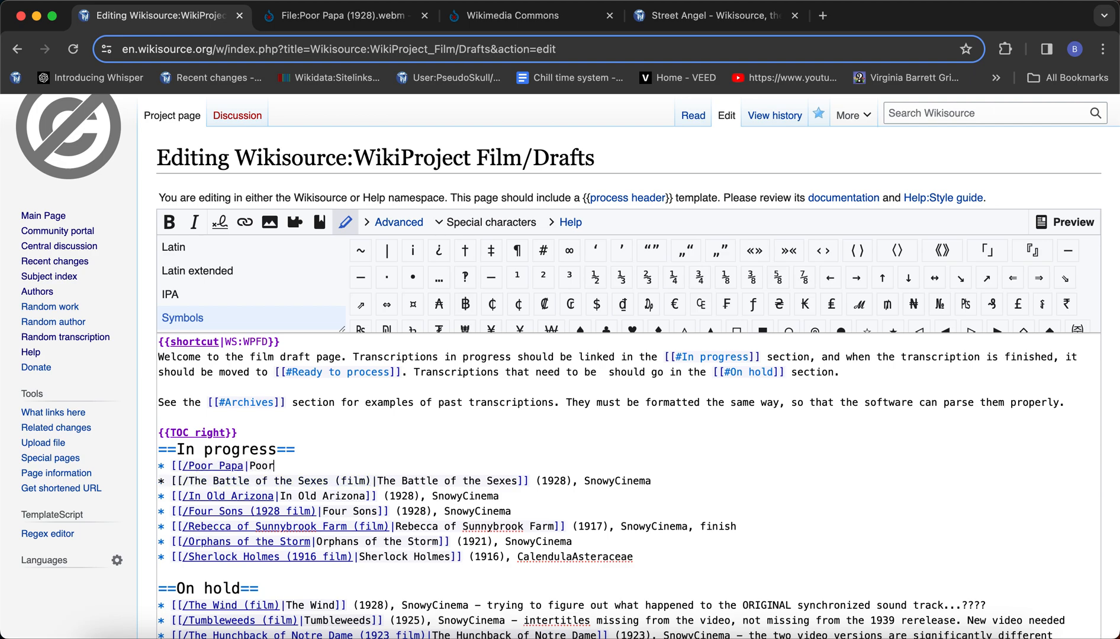
type(" Papa]],")
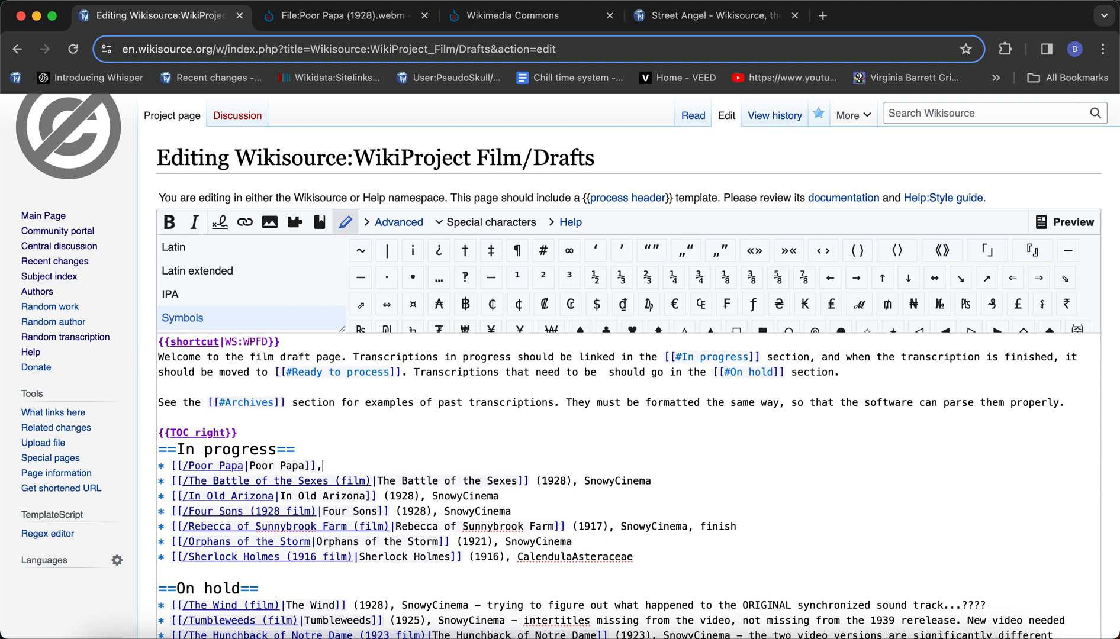
type("(1828), SnowyCinema")
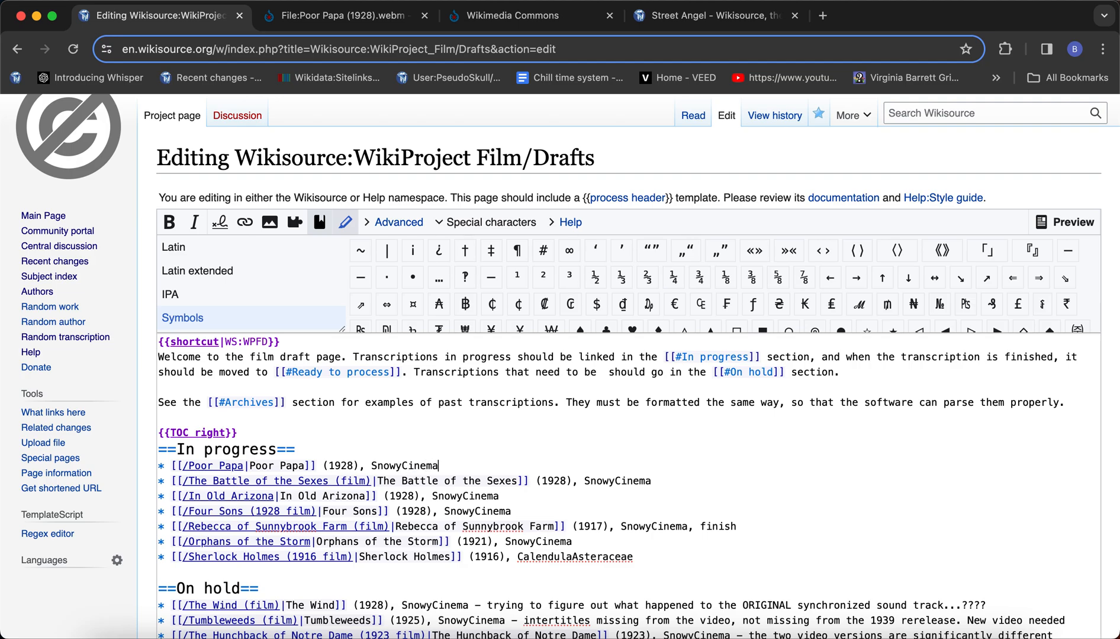
Step: Publish the drafts page edit without a summary and check the In progress list
scroll(92, 360, "down", 10)
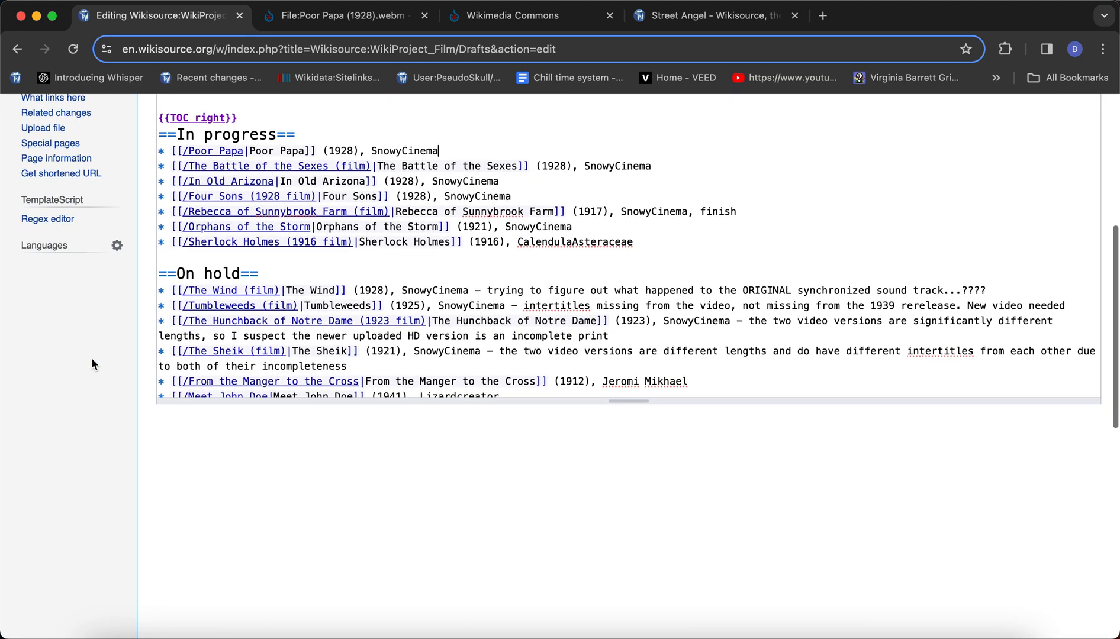
scroll(91, 359, "down", 10)
left_click(240, 442)
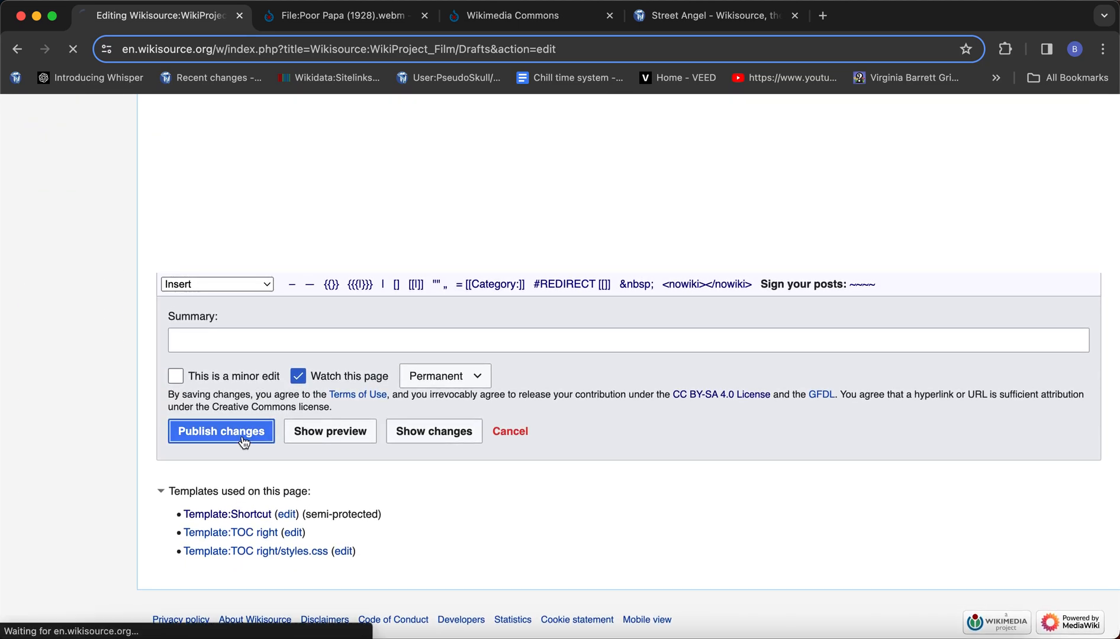
scroll(243, 443, "up", 5)
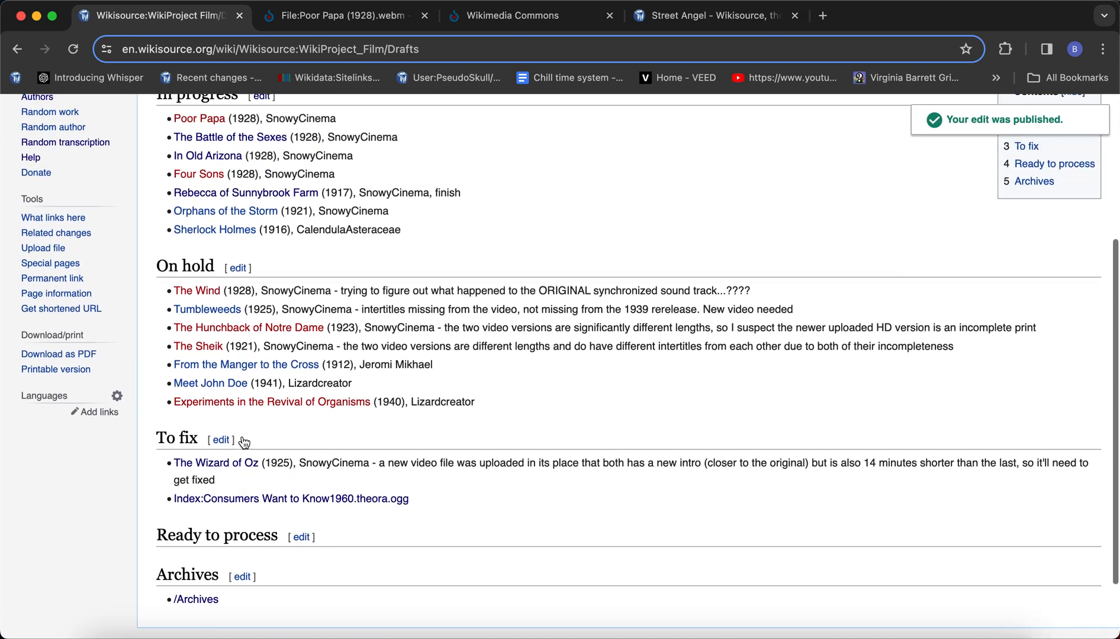
Step: Open The Battle of the Sexes draft and highlight its metadata block from User to Cat, clearing the selection after inspection
left_click(219, 218)
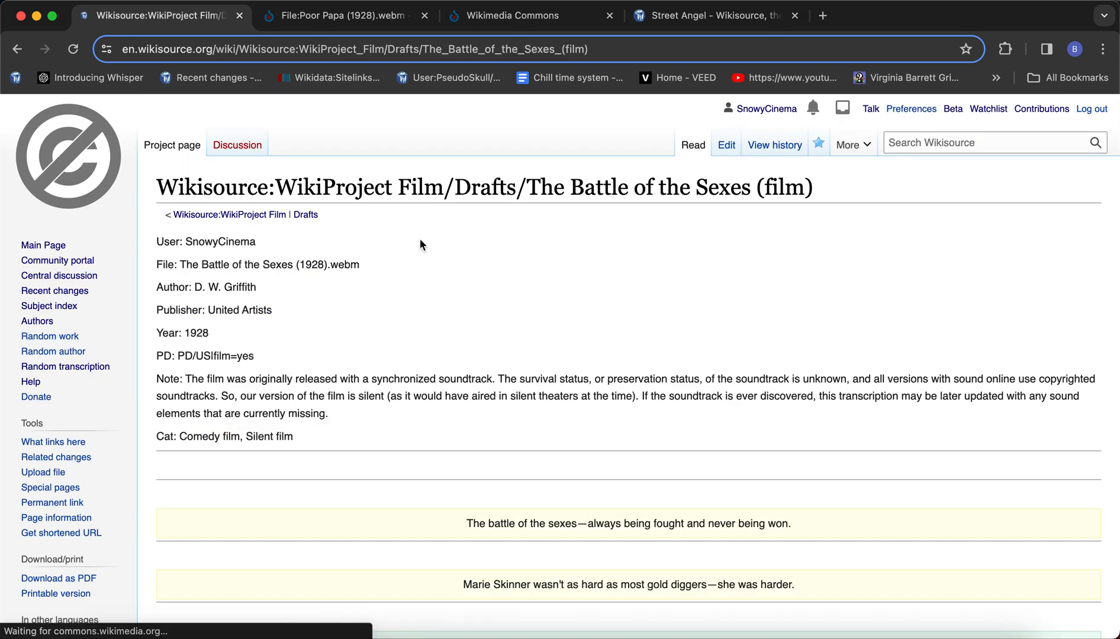
left_click_drag(157, 248, 138, 225)
left_click(354, 440)
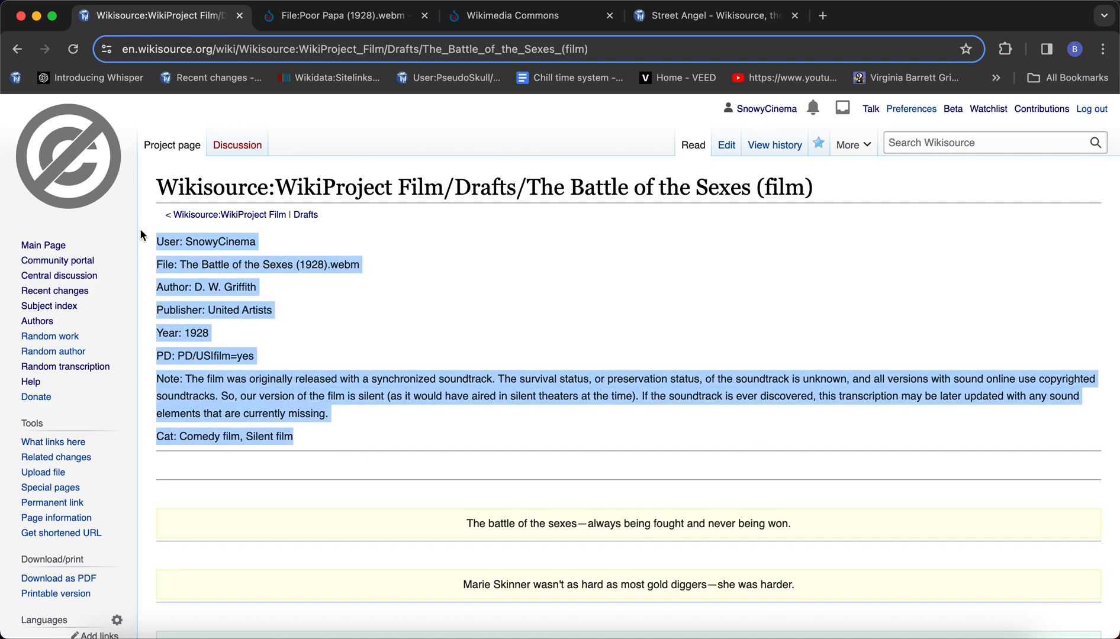
left_click(209, 235)
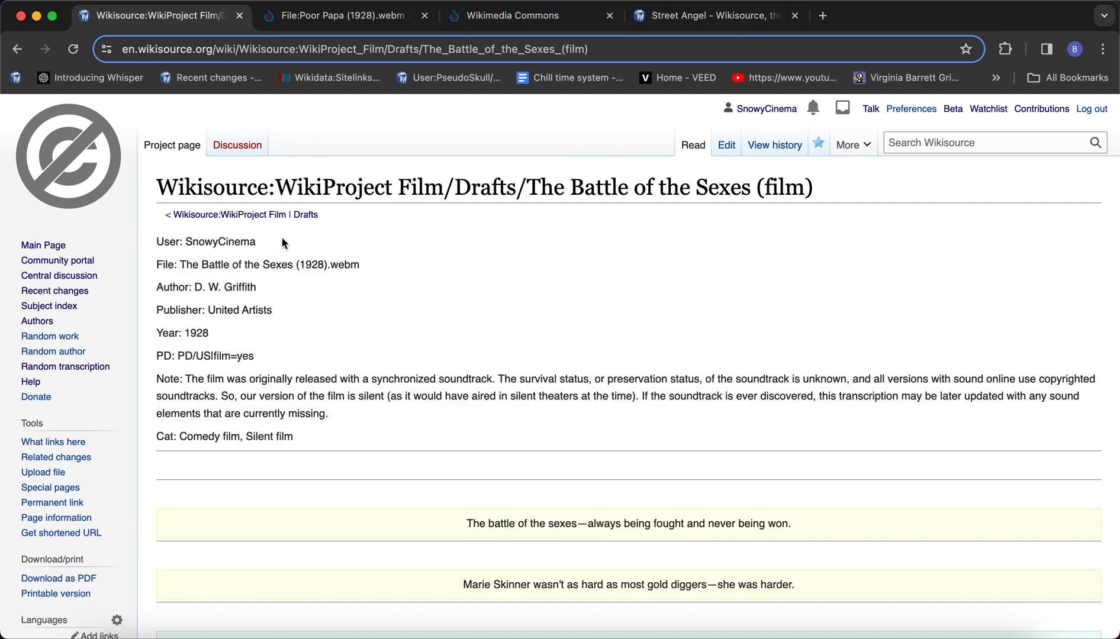
Step: Highlight the draft's metadata again and single out its PD licence line for inspection, and clear the selection
left_click_drag(164, 237, 429, 438)
left_click(182, 332)
left_click_drag(279, 346, 137, 355)
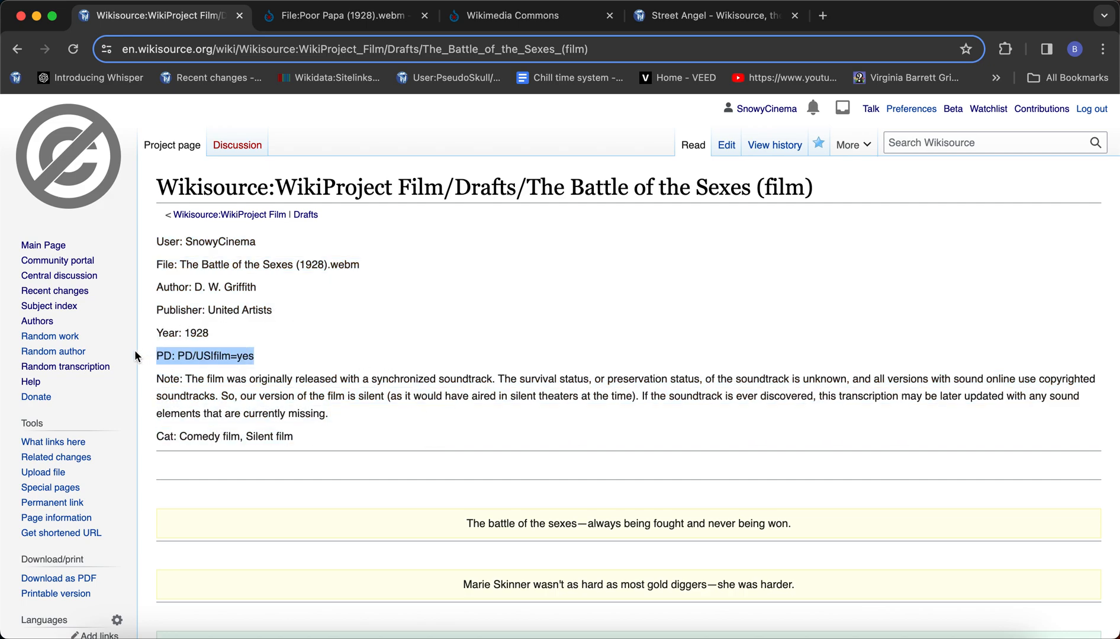
left_click(167, 326)
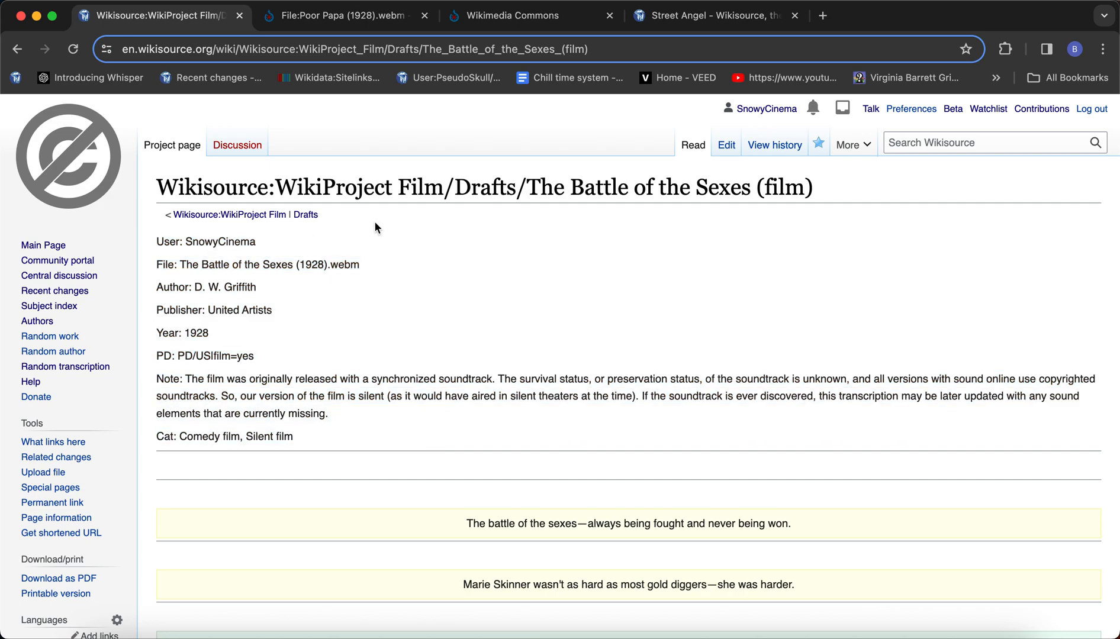
Step: Return to the film drafts page, open its Archives subpage and examine the 2024 list of past transcriptions
left_click(306, 214)
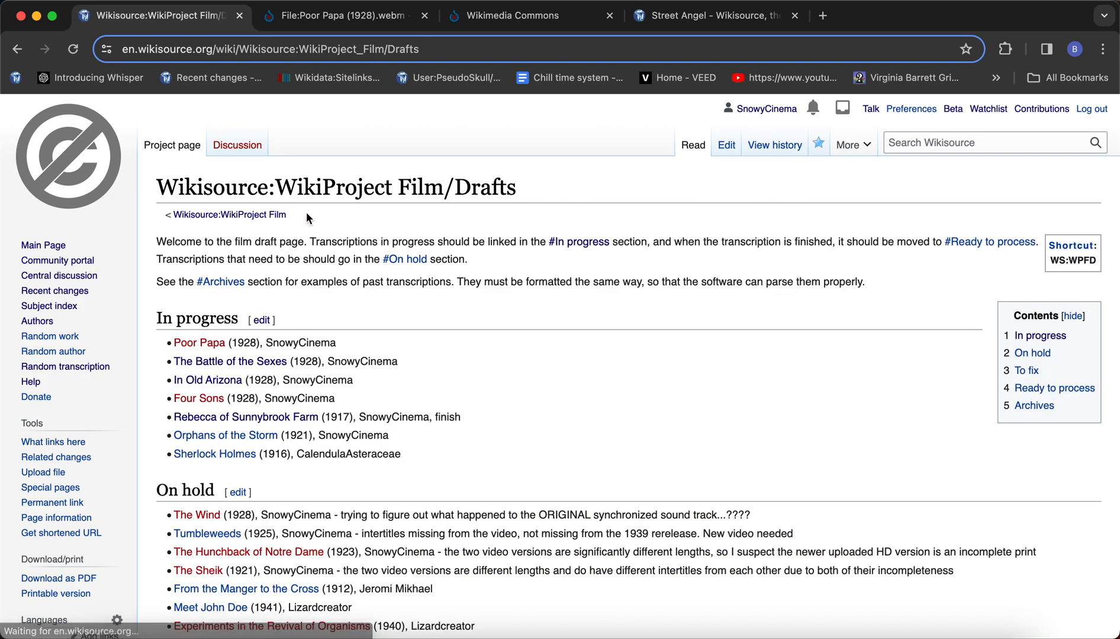
scroll(184, 331, "down", 6)
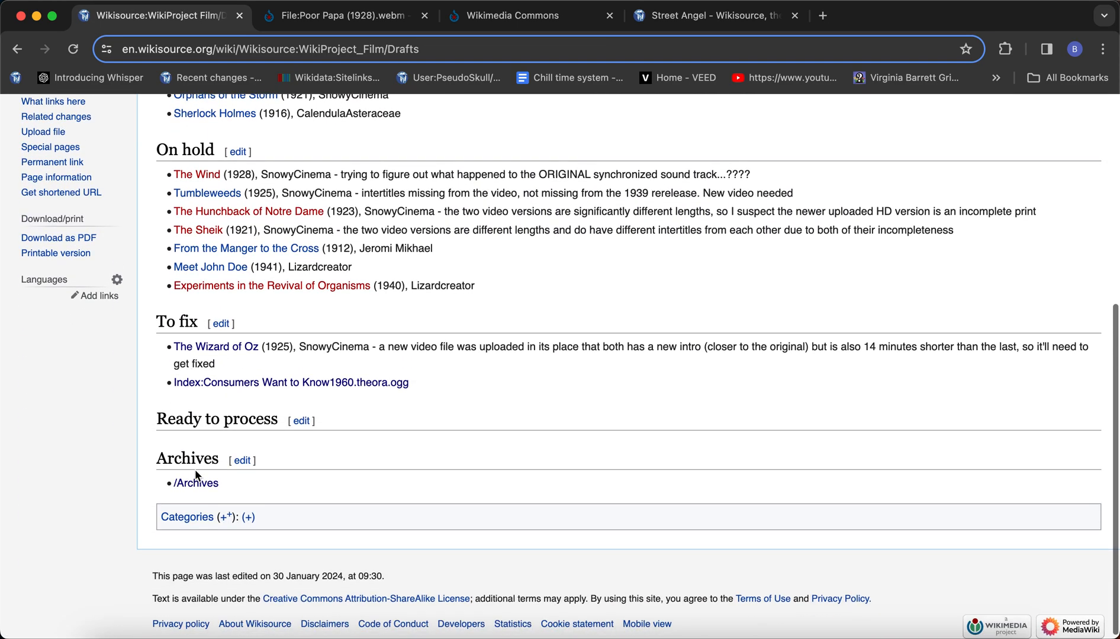
left_click(196, 483)
scroll(339, 407, "down", 20)
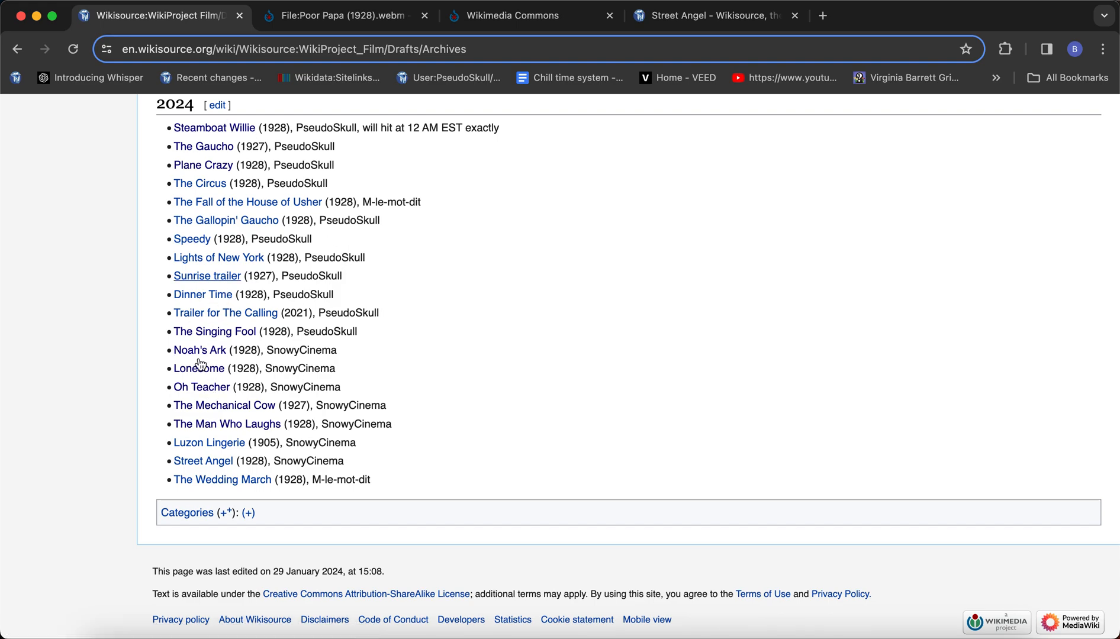
scroll(312, 295, "up", 5)
scroll(312, 294, "down", 5)
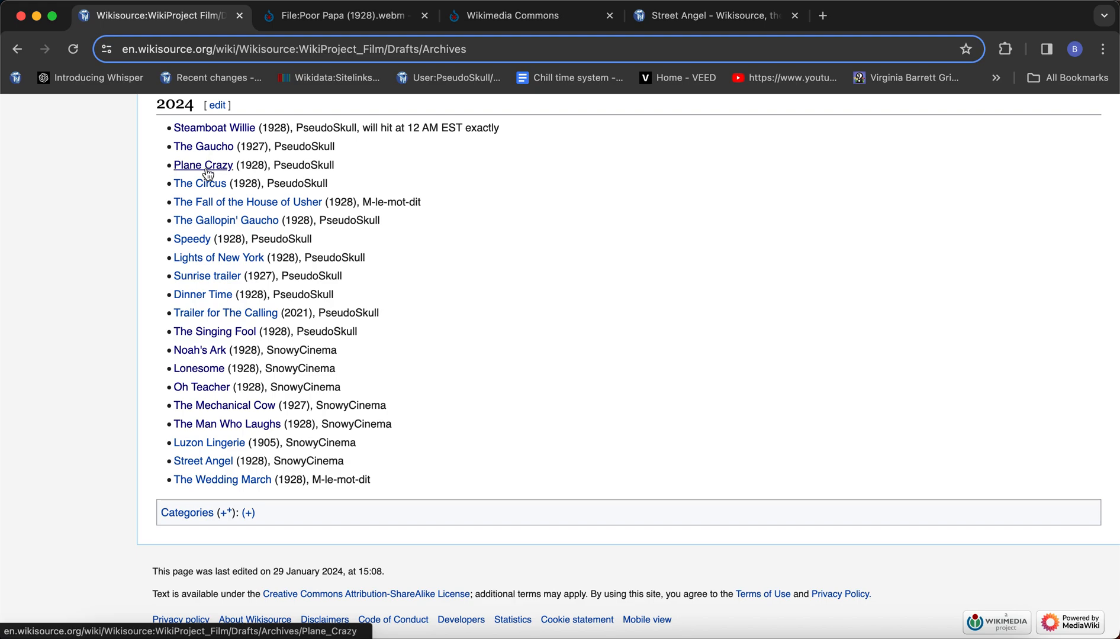
Step: Open the archived draft of The Mechanical Cow and copy its metadata block from User to Cat
left_click(205, 407)
left_click_drag(389, 398, 154, 241)
key("ctrl+c")
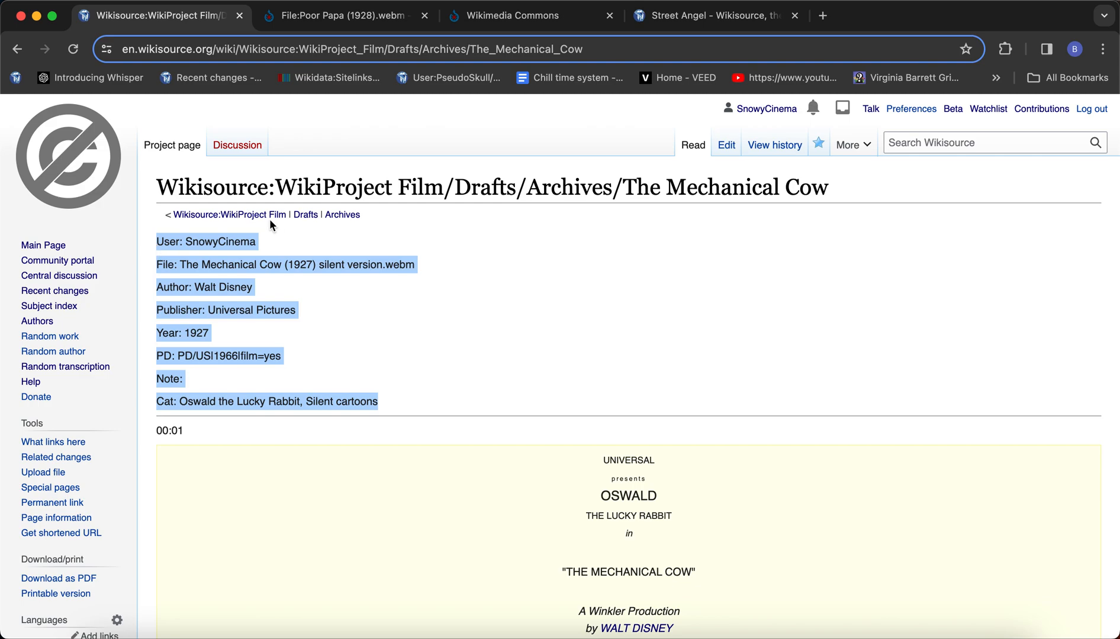
Step: Start the Poor Papa draft page from the film drafts list and paste the copied metadata block into it
left_click(304, 215)
left_click(221, 346)
key("ctrl+a")
key("ctrl+v")
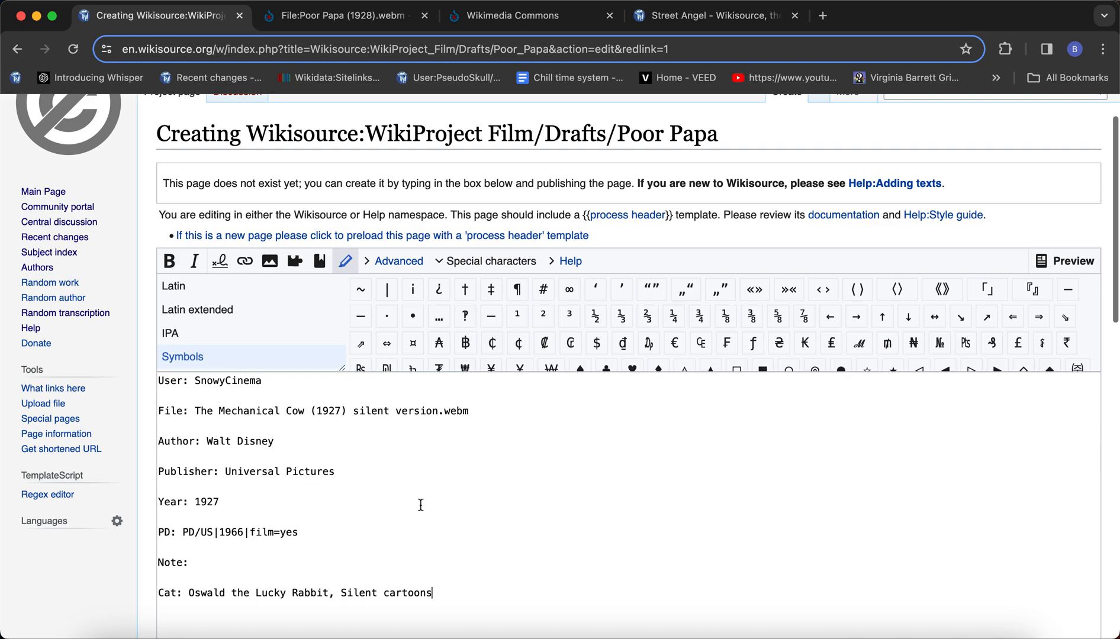
scroll(420, 505, "down", 1)
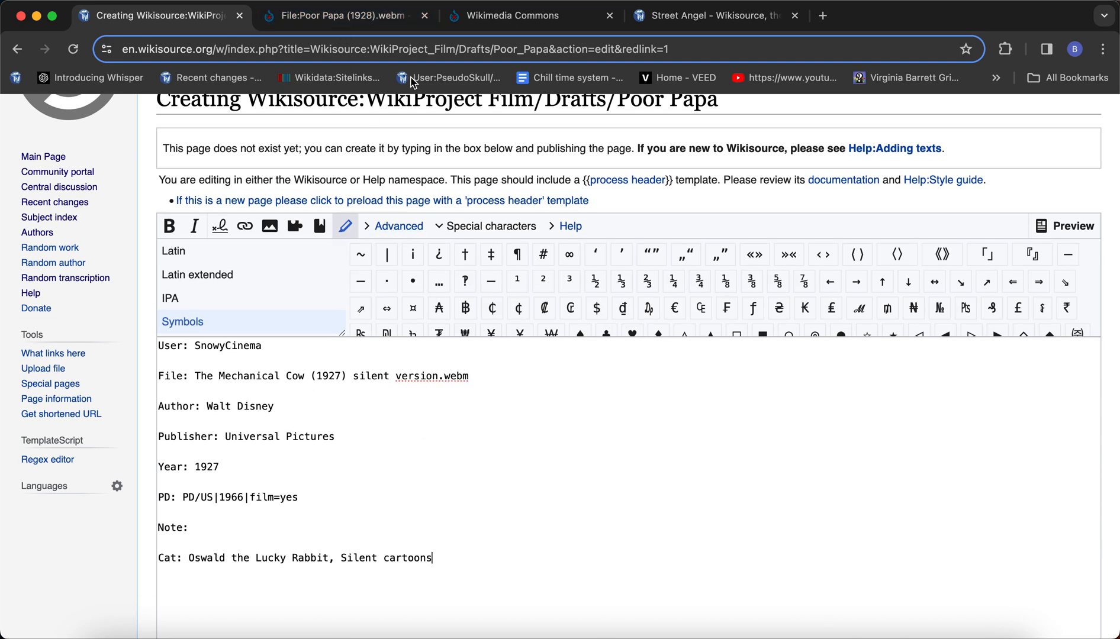
Step: Set the draft's File field to Poor Papa (1928).webm, copying the name from the film's Commons page title
double_click(244, 347)
left_click(350, 23)
left_click_drag(453, 132, 205, 133)
key("ctrl+c")
left_click(192, 15)
left_click_drag(471, 376, 196, 379)
key("ctrl+v")
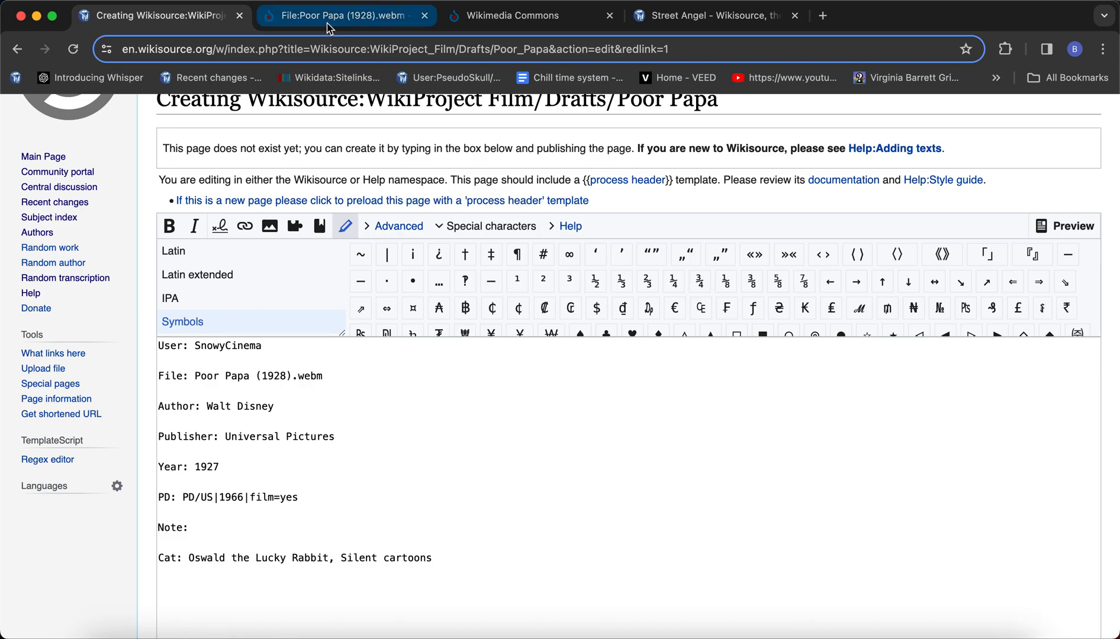
Step: Check the Commons file summary against the draft, and highlight the draft's Author and Publisher values for inspection
left_click(330, 24)
scroll(470, 393, "down", 10)
scroll(470, 395, "up", 10)
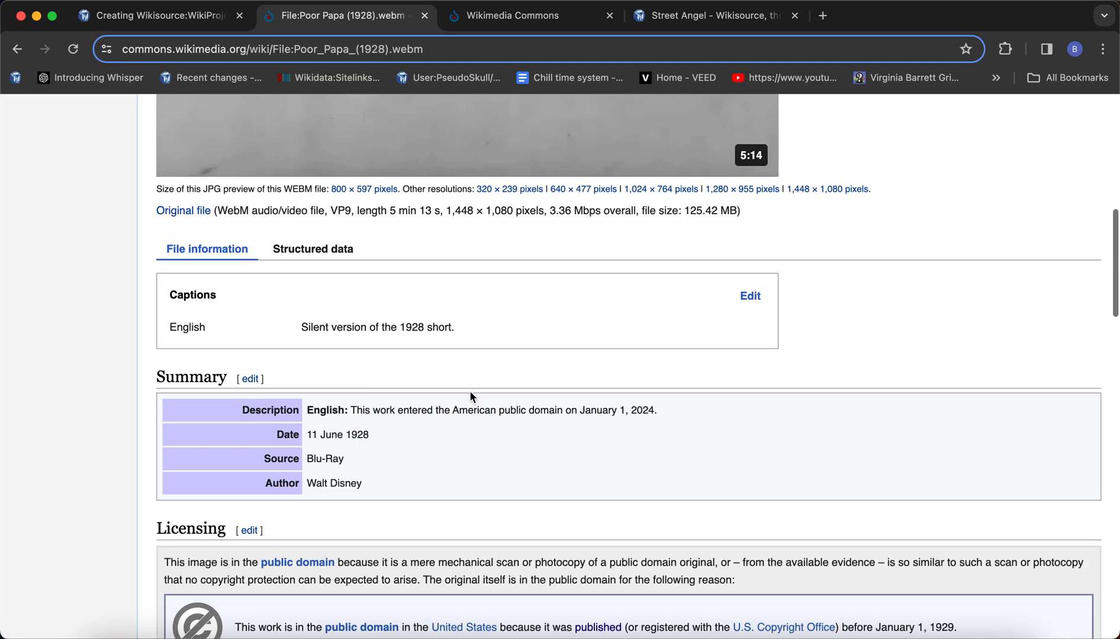
left_click(186, 19)
left_click_drag(305, 407, 274, 407)
scroll(309, 450, "down", 1)
left_click_drag(336, 426, 228, 427)
left_click(228, 428)
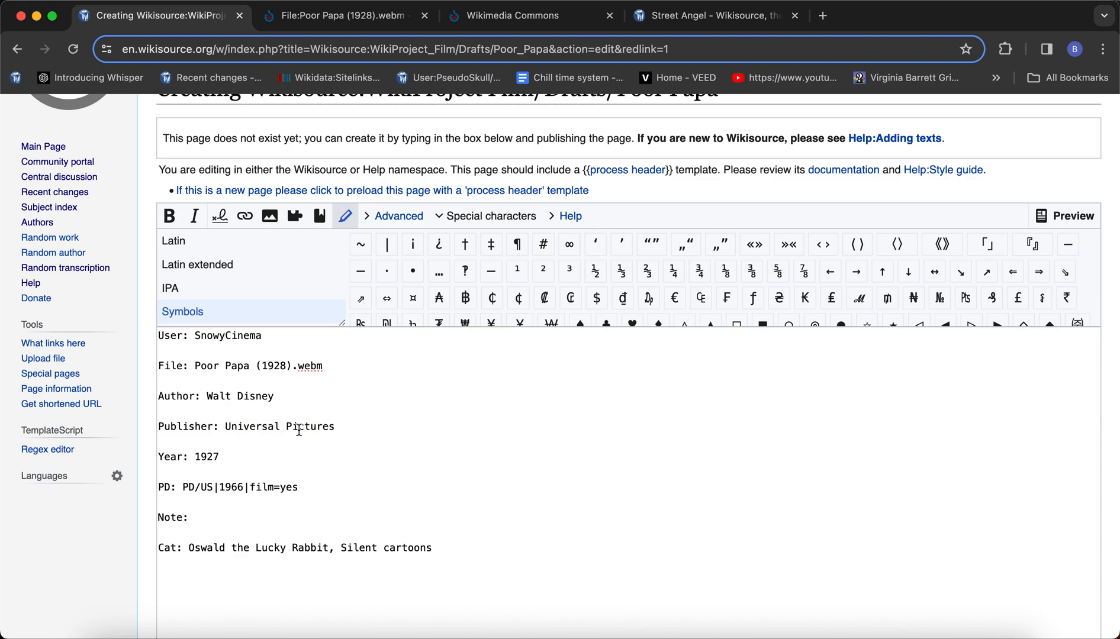
left_click_drag(344, 426, 227, 426)
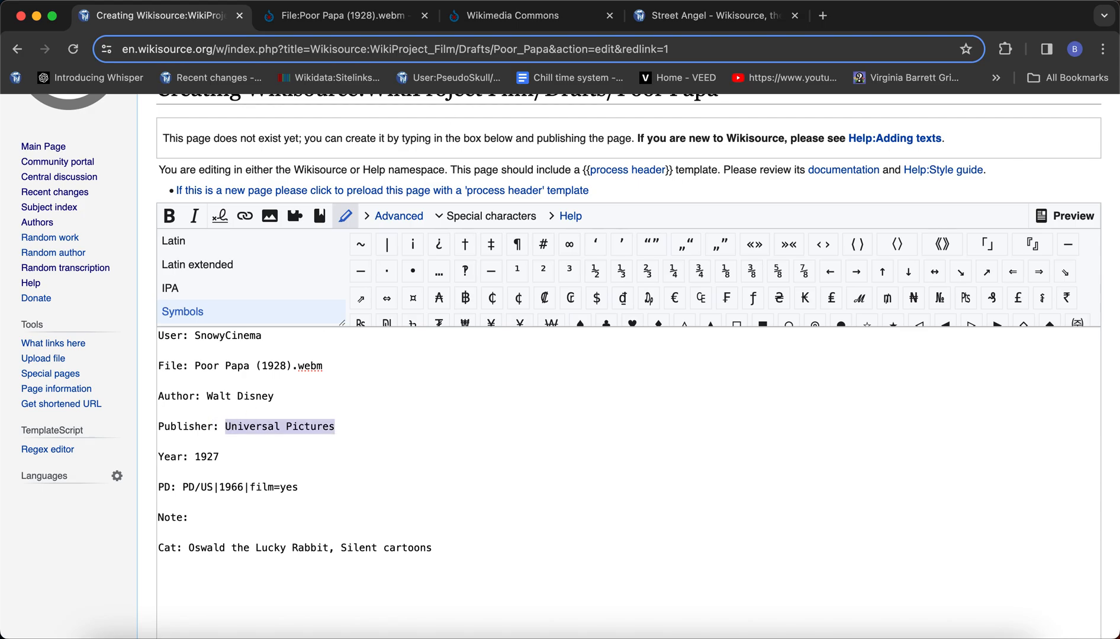
Step: Look through the film's Commons file page for publication details, and set the draft's Year to 1928
left_click(344, 15)
scroll(592, 496, "down", 10)
scroll(591, 494, "down", 12)
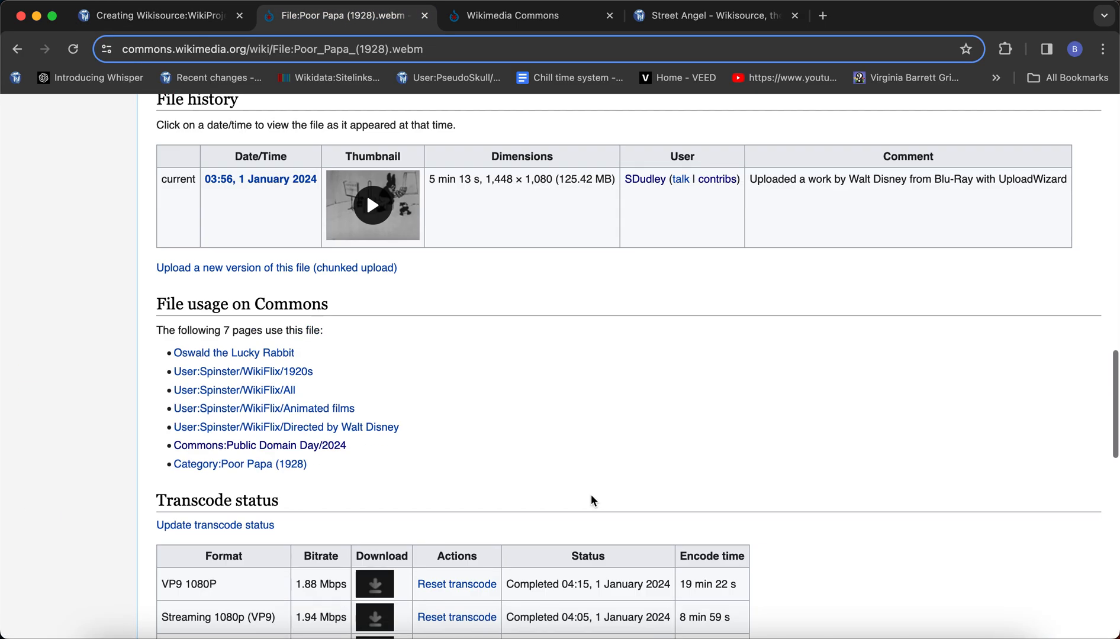
scroll(563, 450, "up", 13)
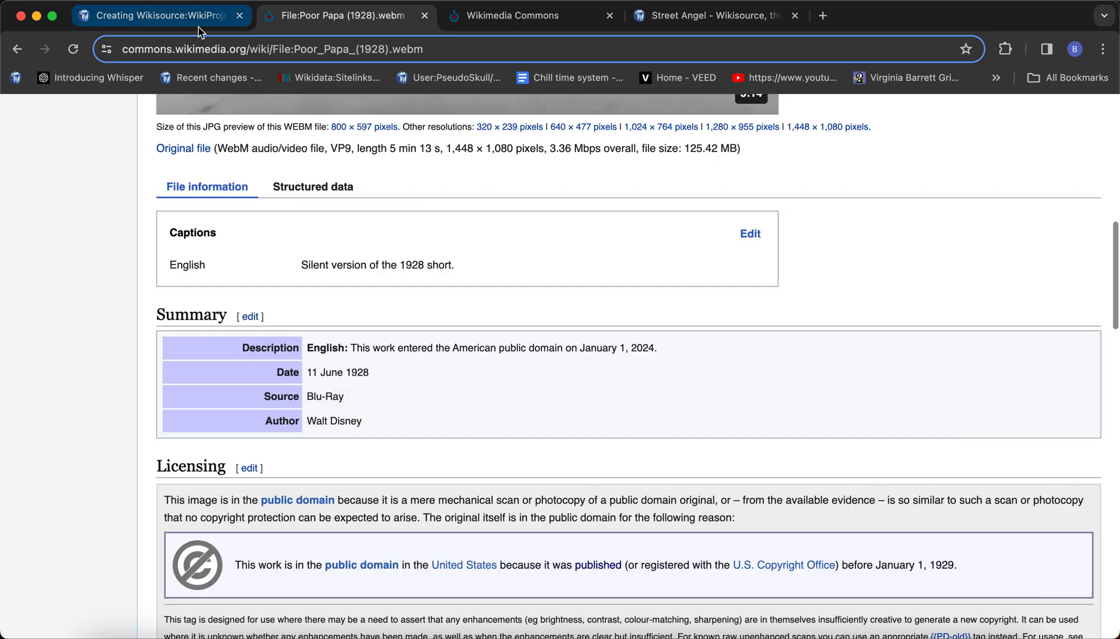
left_click(160, 15)
left_click(400, 461)
left_click(289, 429)
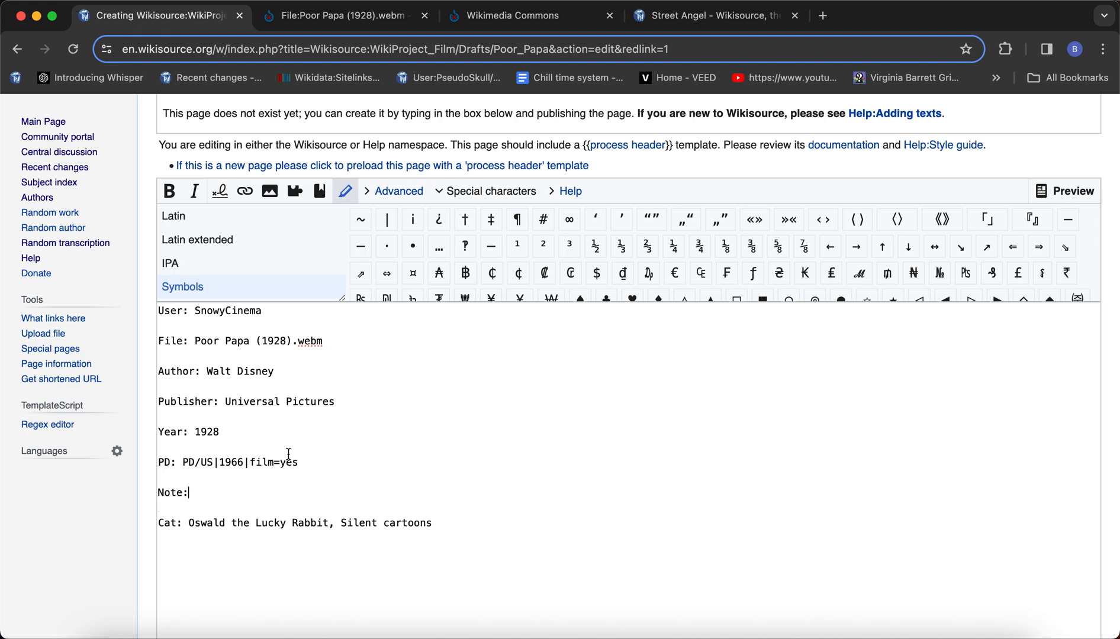
Step: Review the draft's PD licence line and add a ---- horizontal rule below the Cat line
left_click_drag(307, 468, 182, 467)
left_click(260, 493)
scroll(236, 525, "down", 2)
scroll(235, 525, "down", 1)
left_click(442, 490)
key("Return")
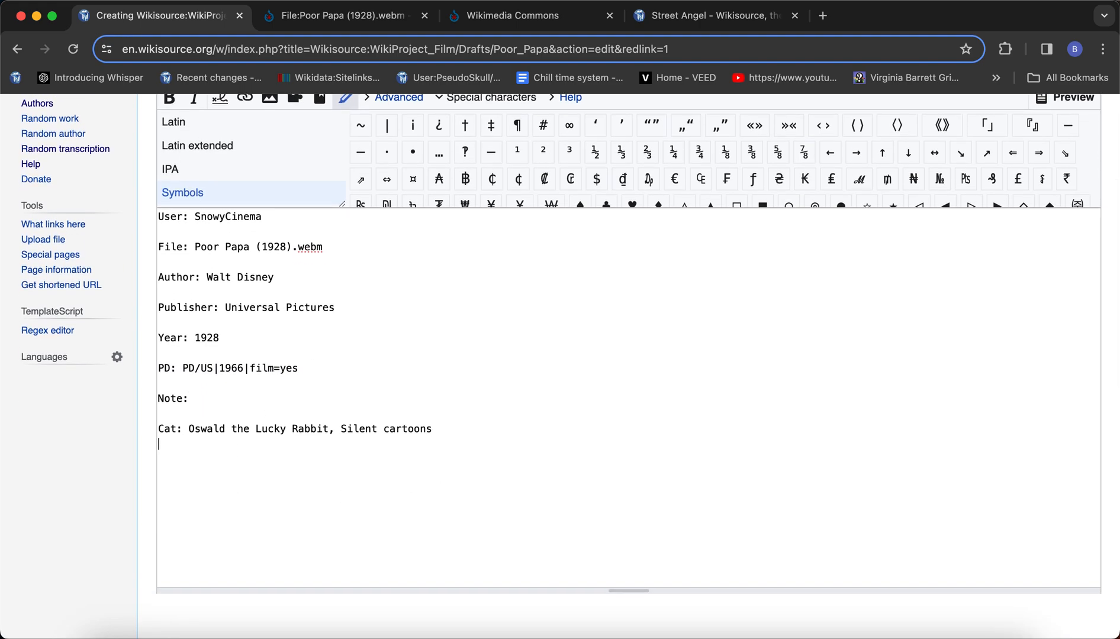
type("----")
Step: Download the full-resolution Poor Papa (1928) video from its Commons file page and check the download's progress
left_click(320, 13)
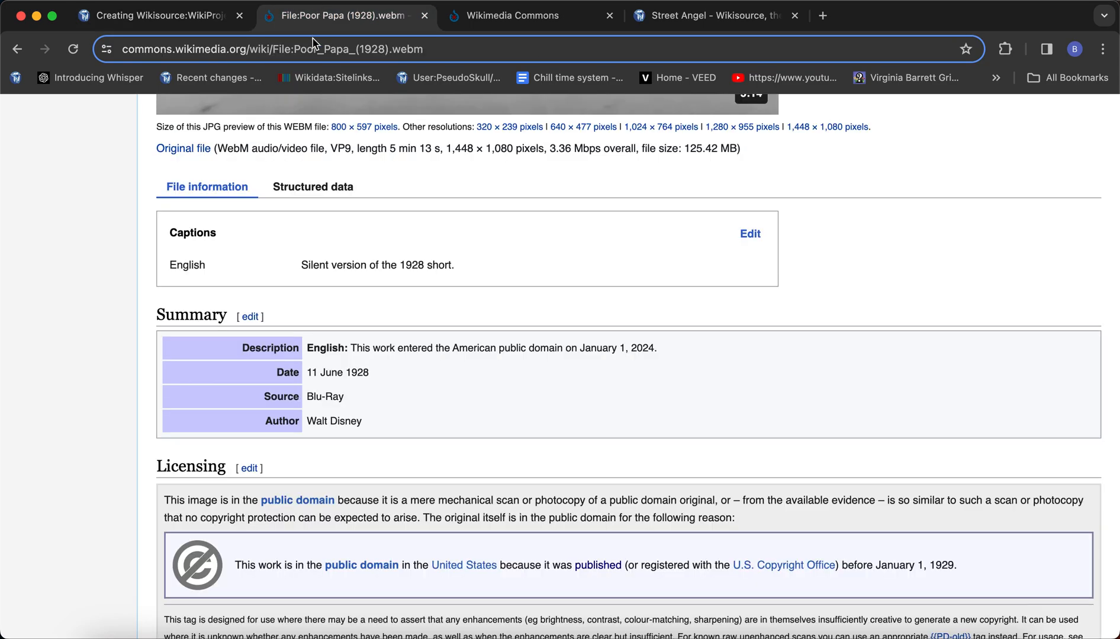
scroll(207, 208, "up", 10)
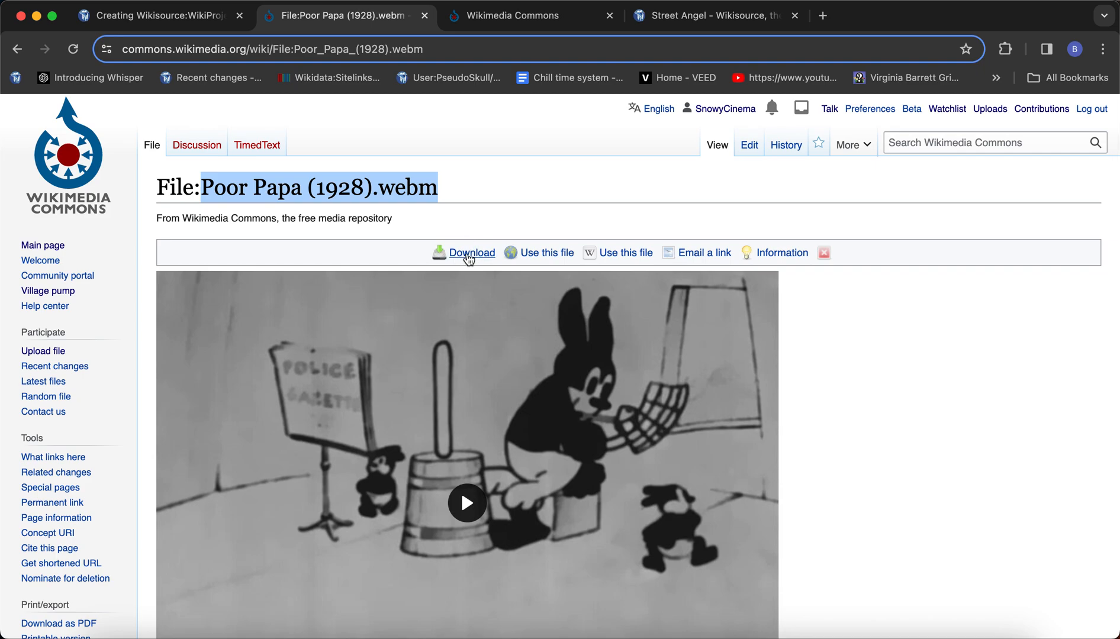
left_click(469, 254)
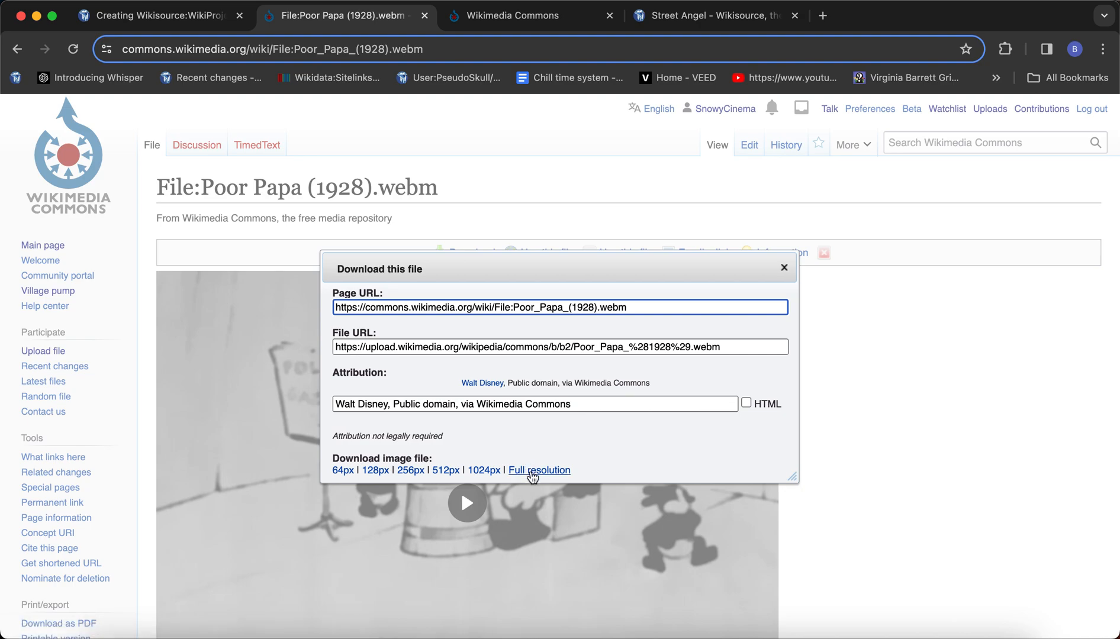
left_click(533, 471)
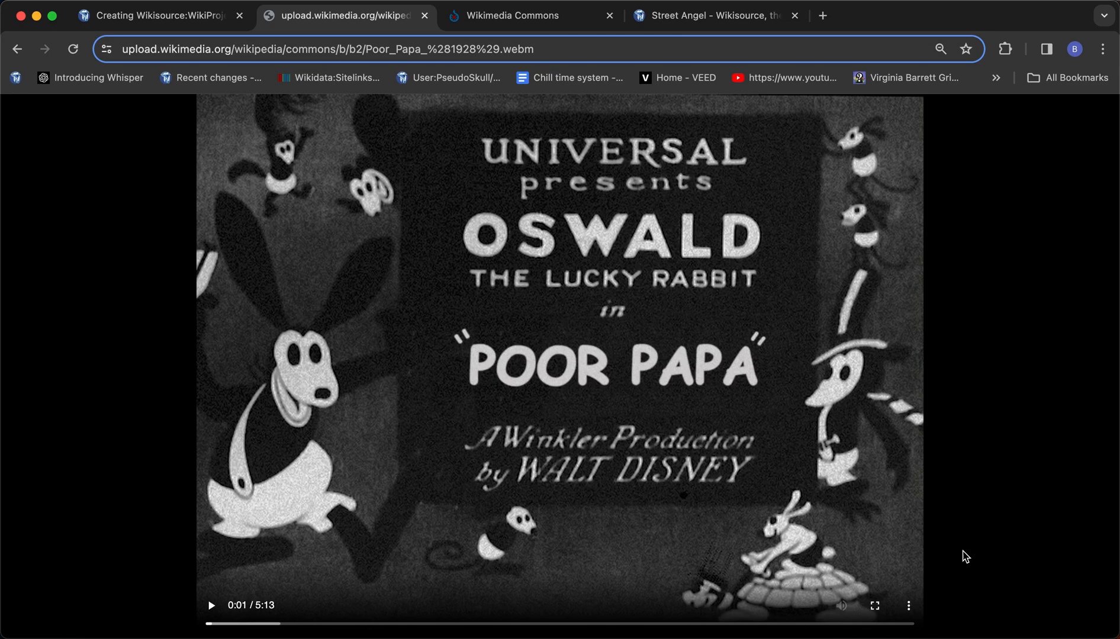
left_click(909, 606)
left_click(876, 544)
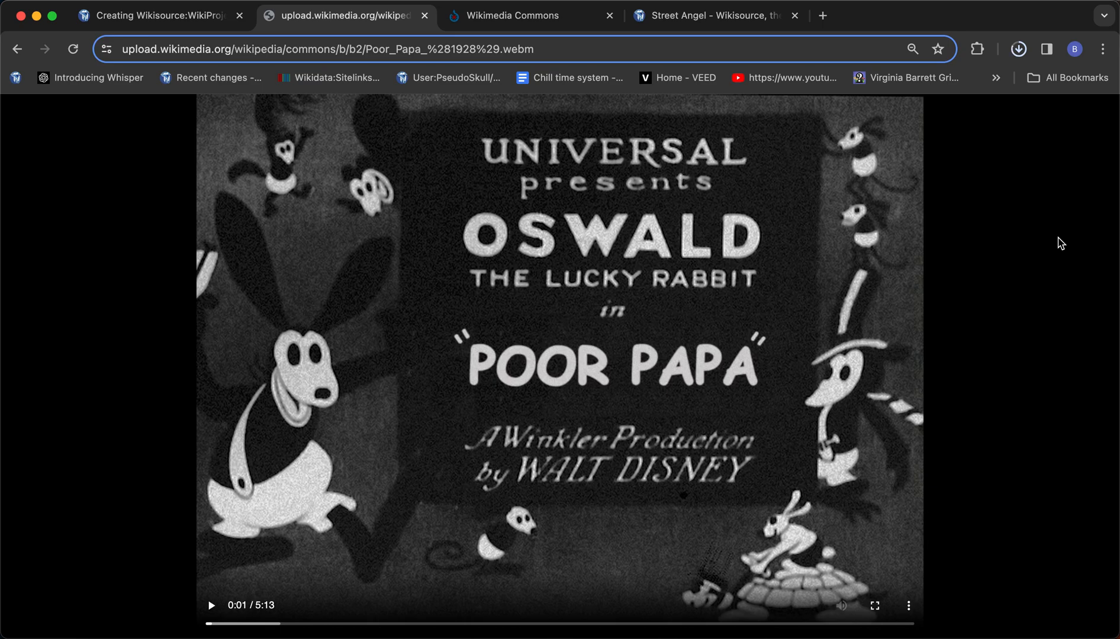
left_click(1019, 48)
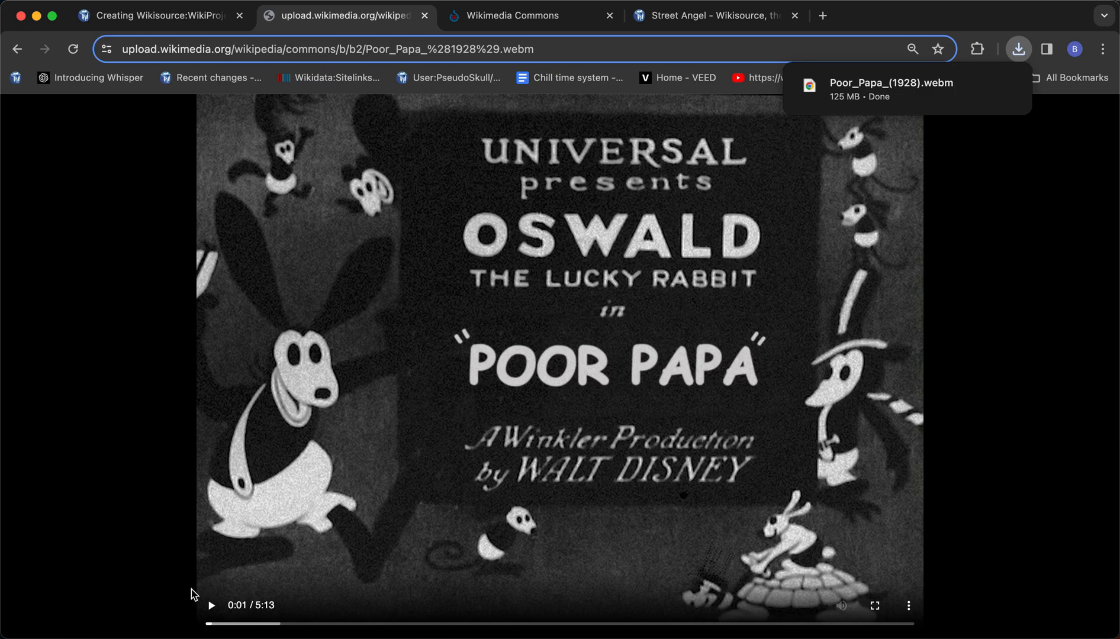
Step: Switch to VLC media player and bring up the Downloads folder for choosing a media file
left_click(273, 634)
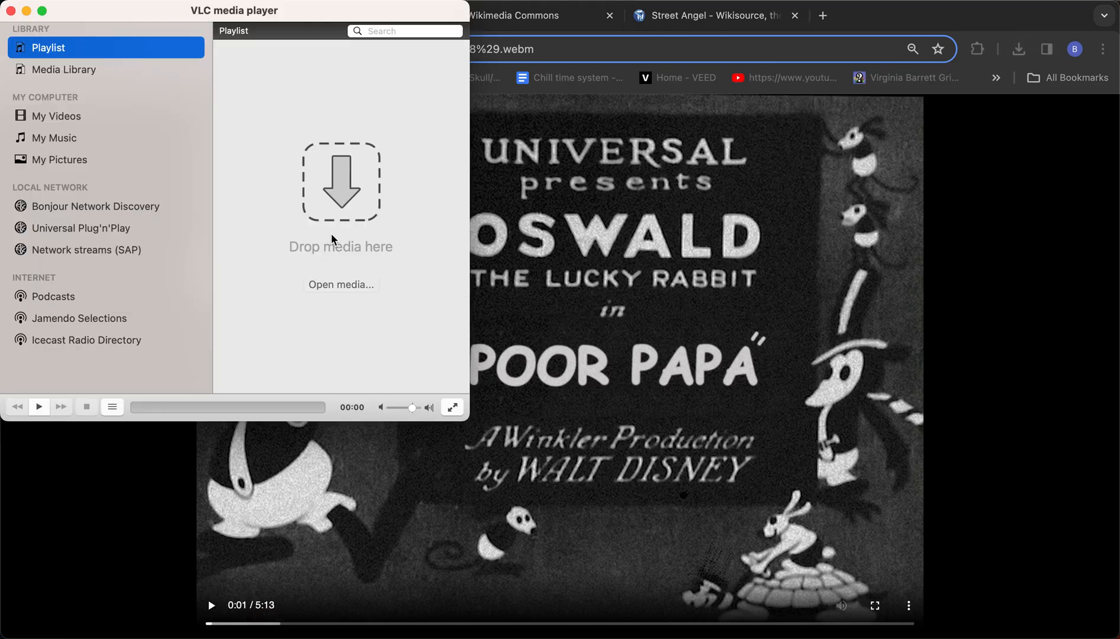
key("super+o")
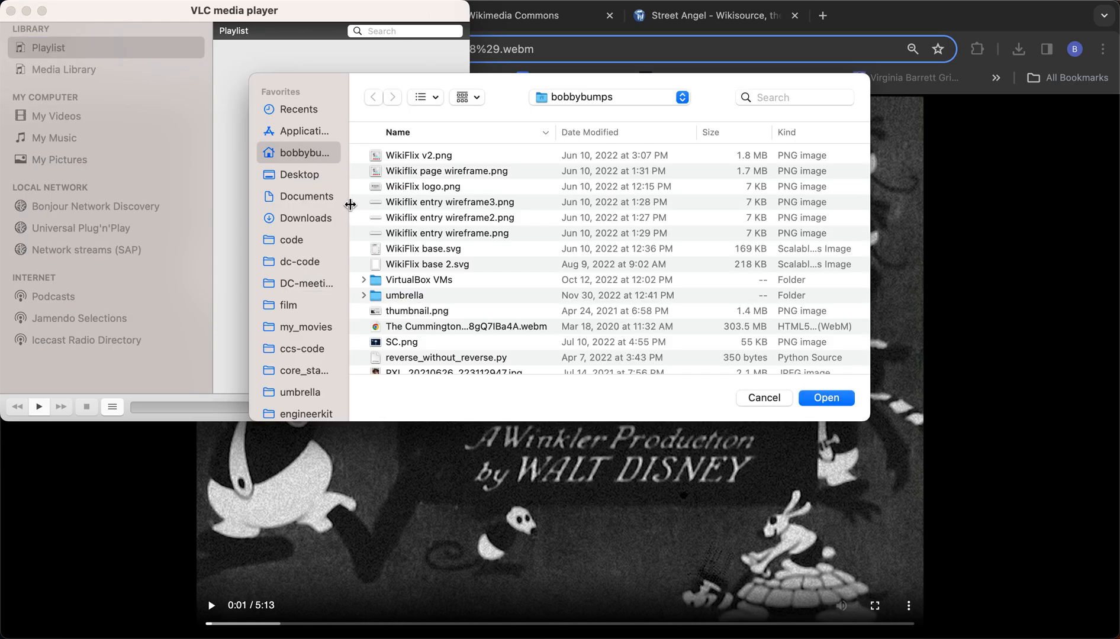
left_click(300, 217)
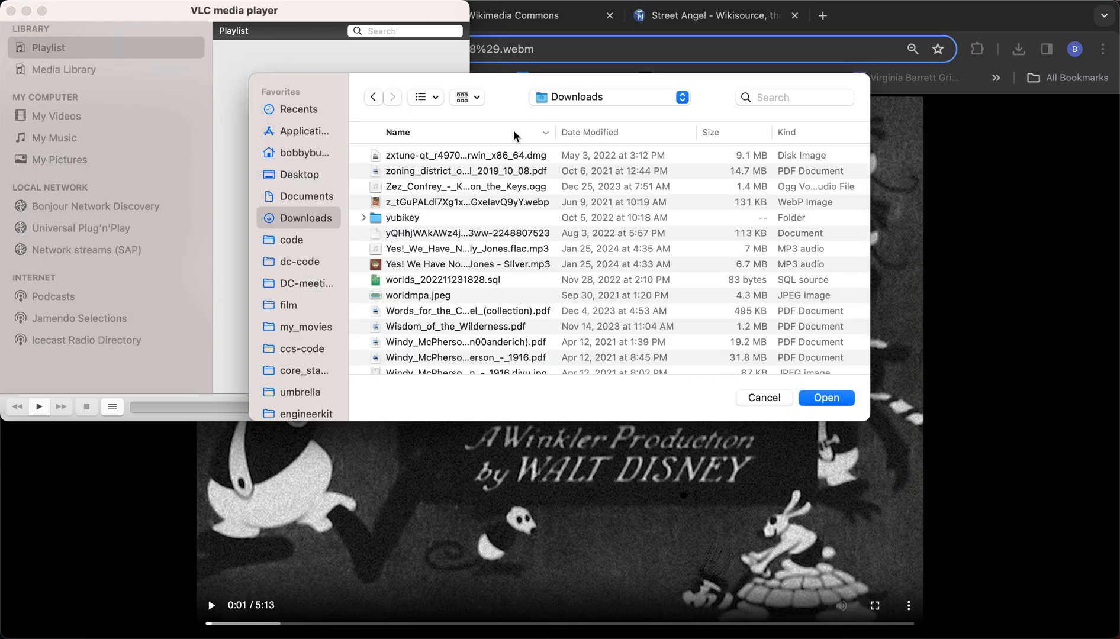
Step: Locate Poor_Papa_(1928).webm among the downloaded files and open it in the player
scroll(492, 272, "down", 20)
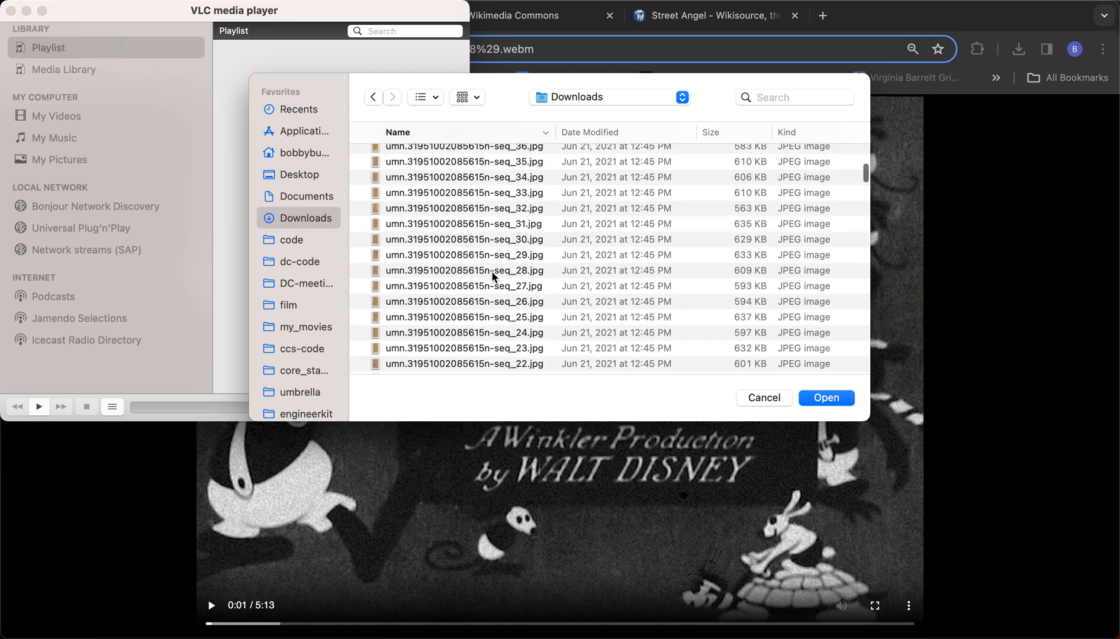
scroll(492, 276, "down", 20)
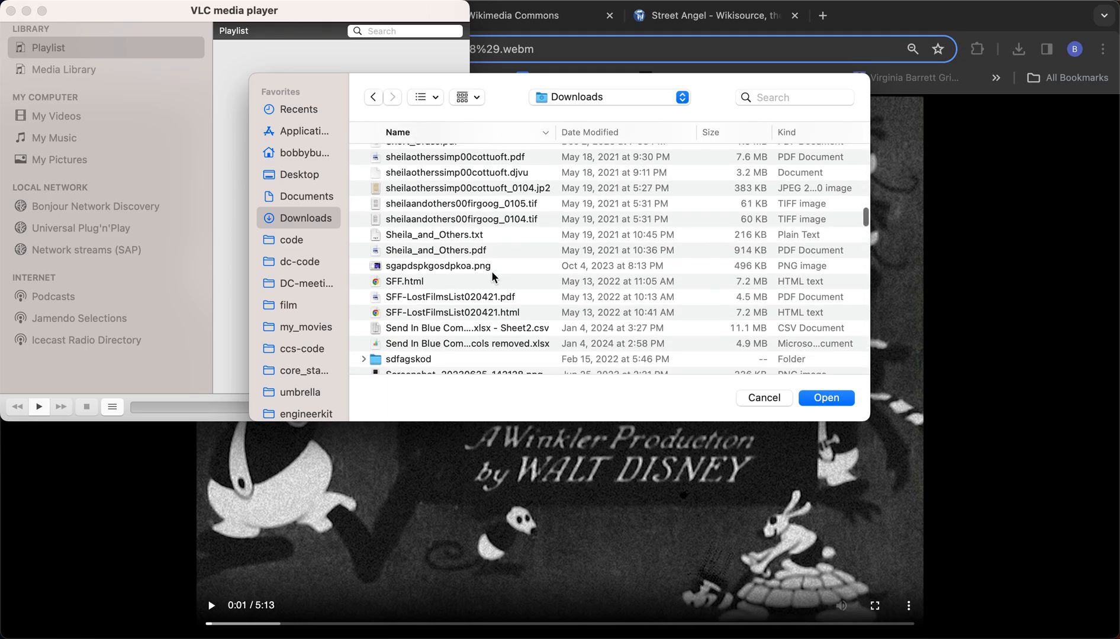
scroll(492, 273, "down", 20)
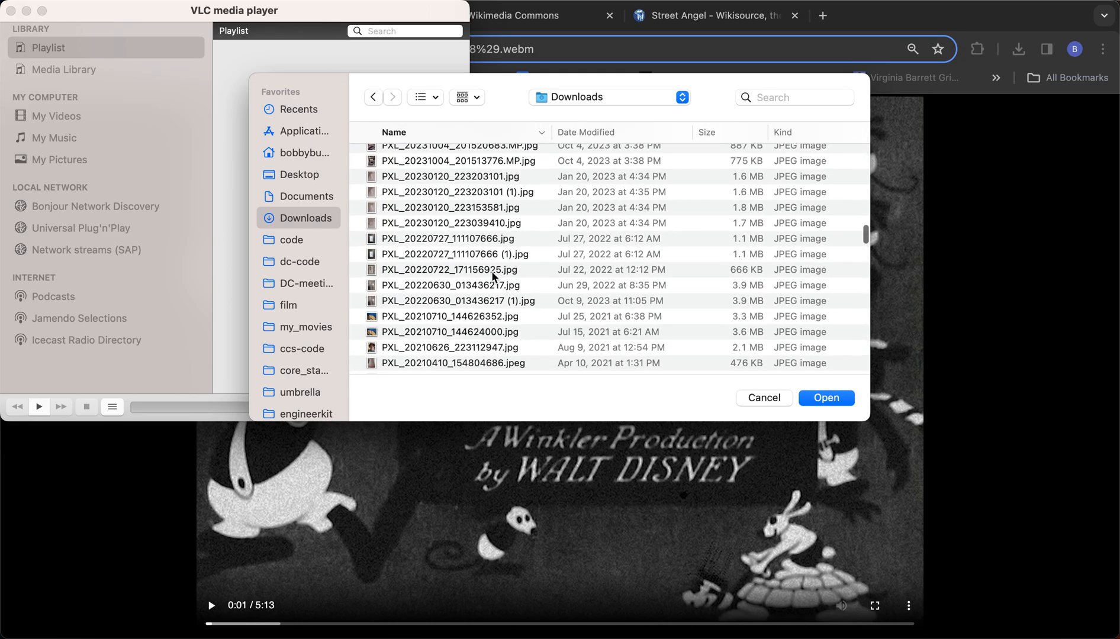
scroll(492, 273, "down", 20)
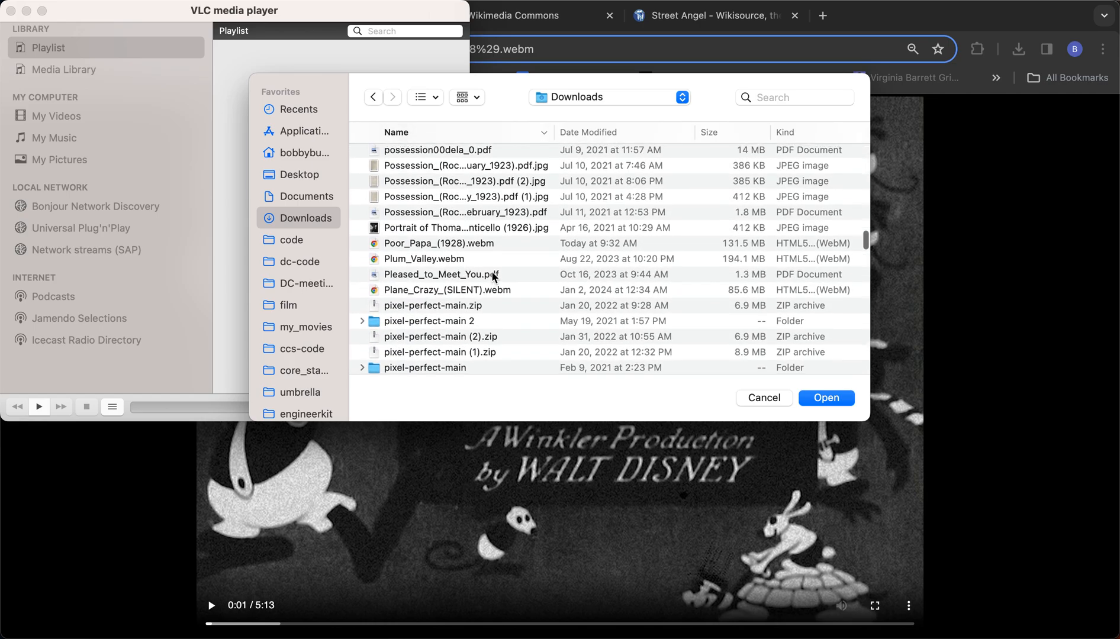
scroll(483, 244, "down", 10)
scroll(483, 244, "up", 5)
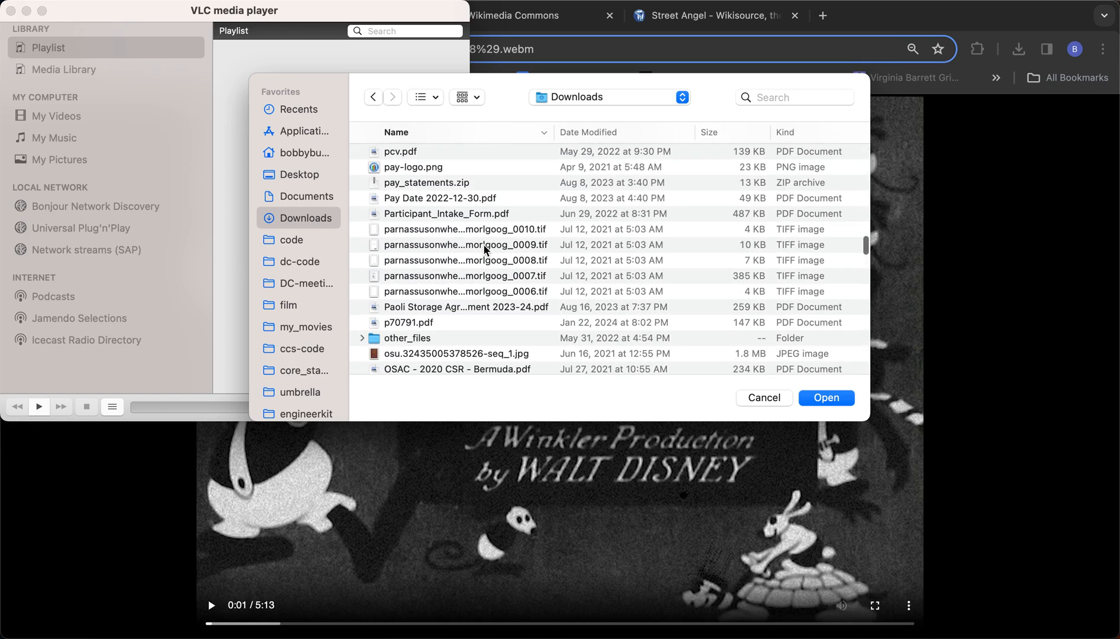
scroll(484, 244, "up", 4)
scroll(483, 244, "down", 10)
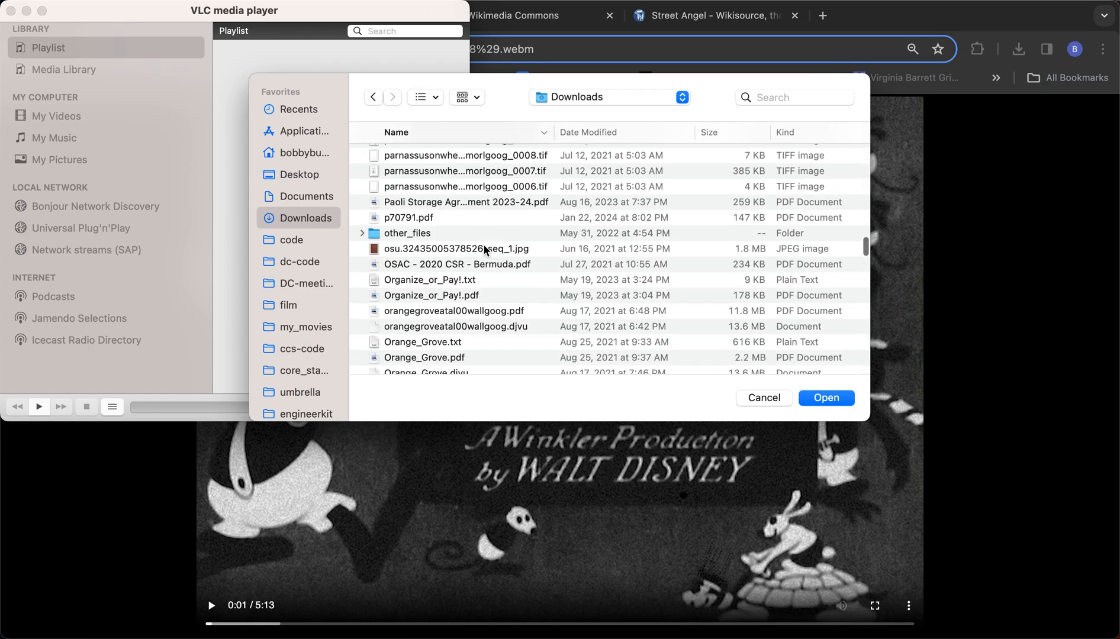
scroll(478, 206, "up", 1)
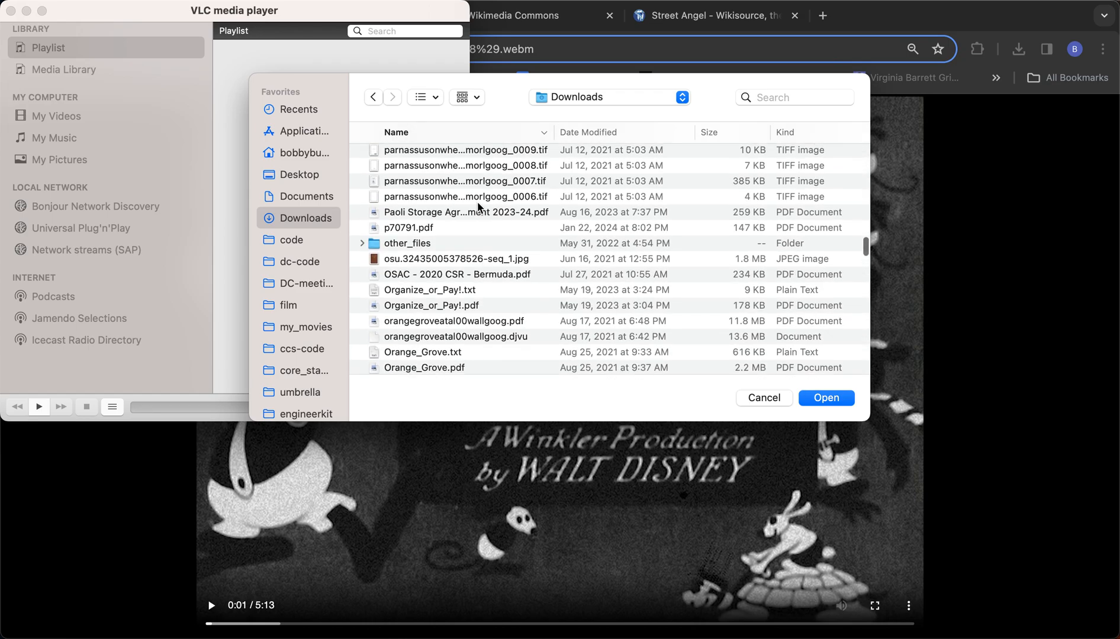
scroll(321, 301, "down", 3)
left_click(792, 97)
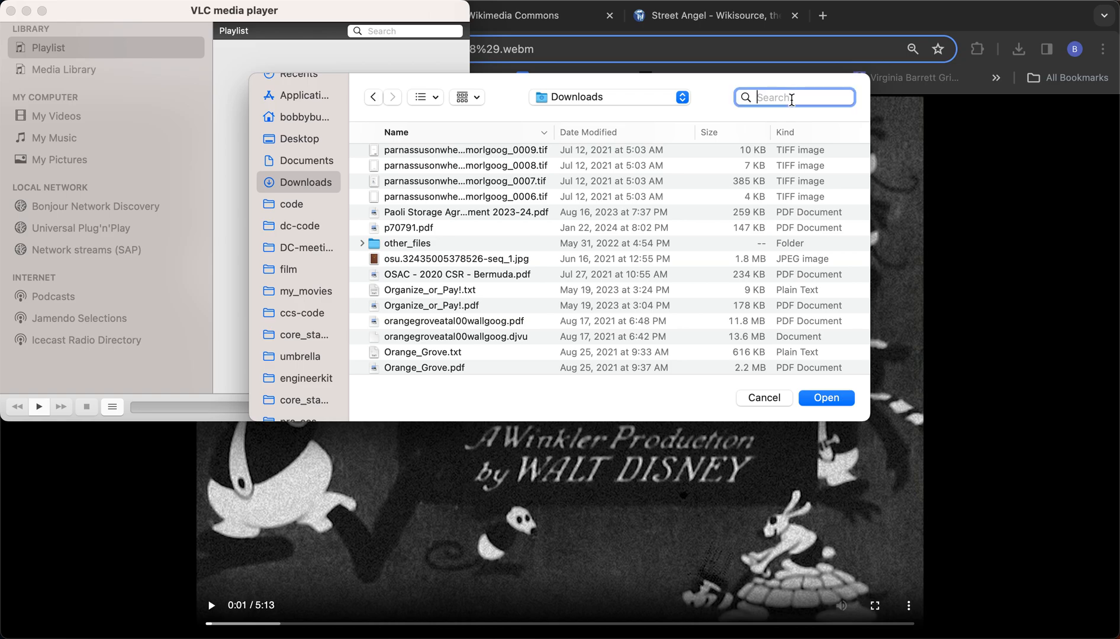
scroll(619, 256, "up", 15)
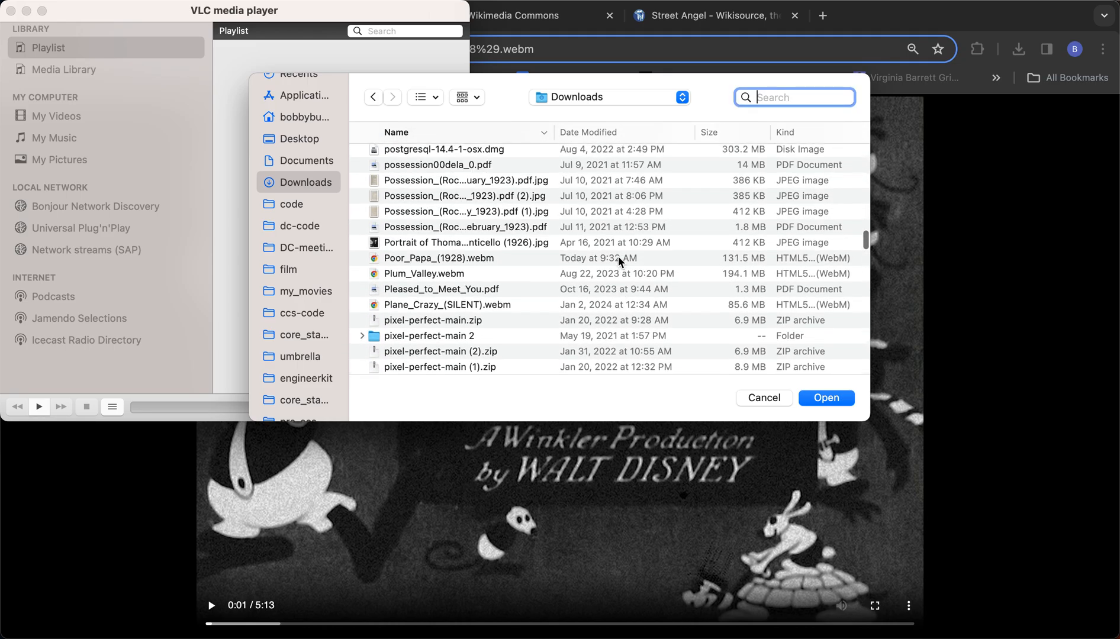
left_click(554, 268)
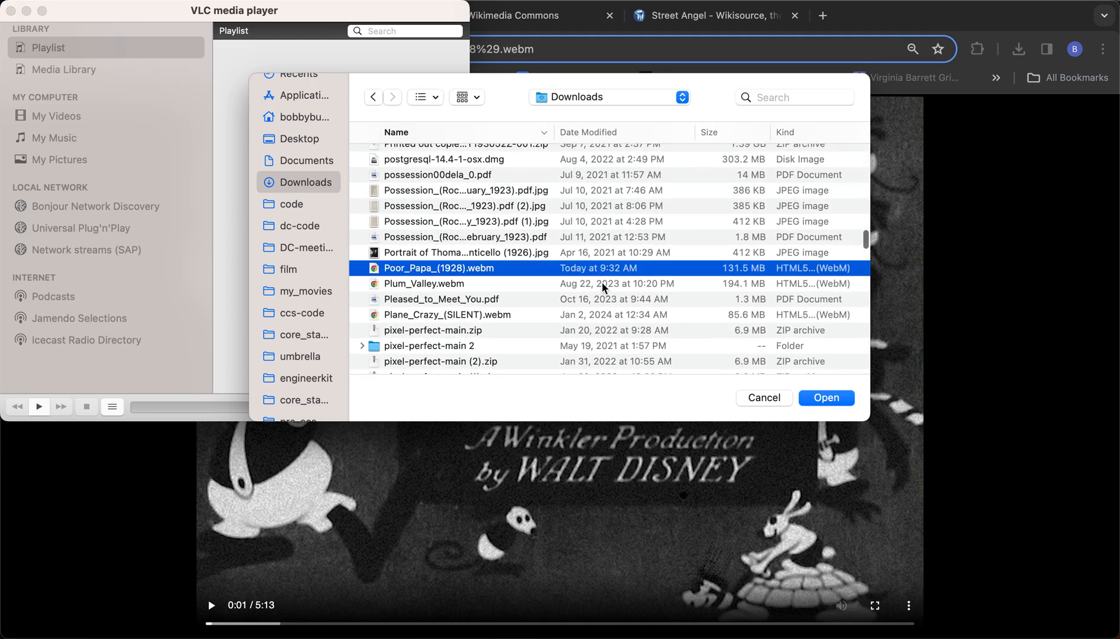
left_click(827, 398)
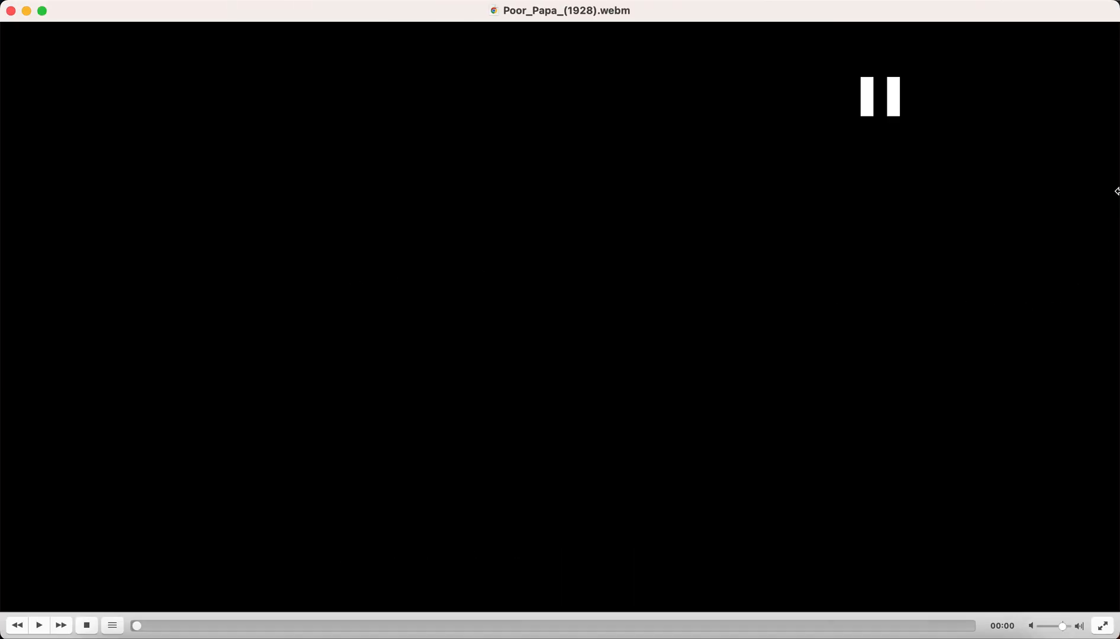
Step: Arrange the shrunken video player and the Poor Papa draft editor side by side, closing the browser's video tab
left_click_drag(1117, 191, 467, 254)
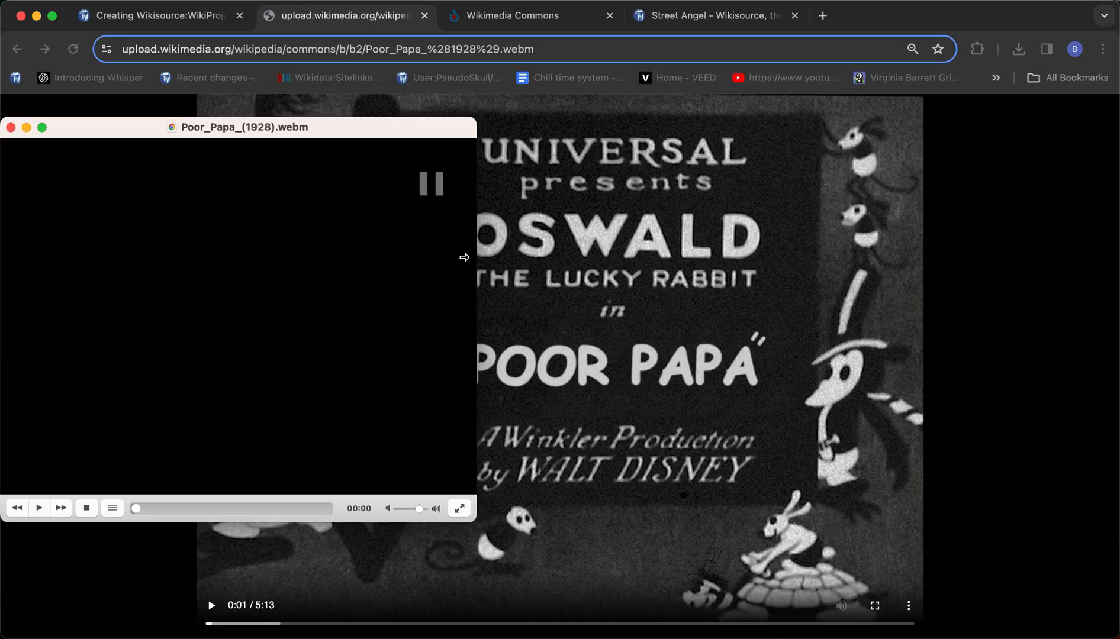
left_click_drag(377, 139, 374, 104)
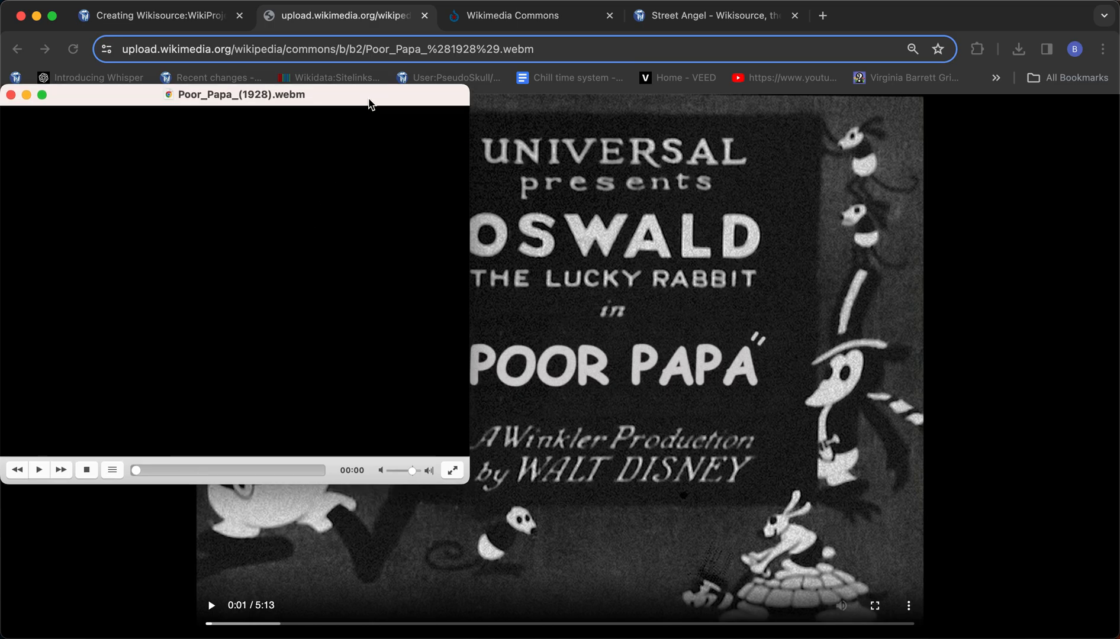
left_click(70, 3)
left_click(104, 21)
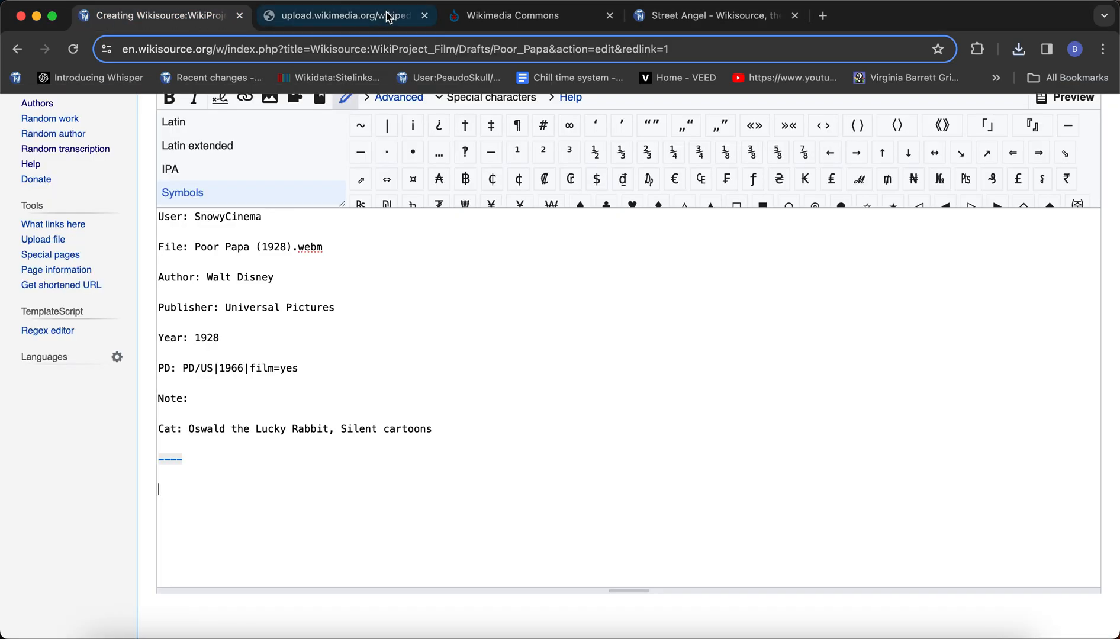
left_click(424, 15)
left_click_drag(2, 219, 471, 183)
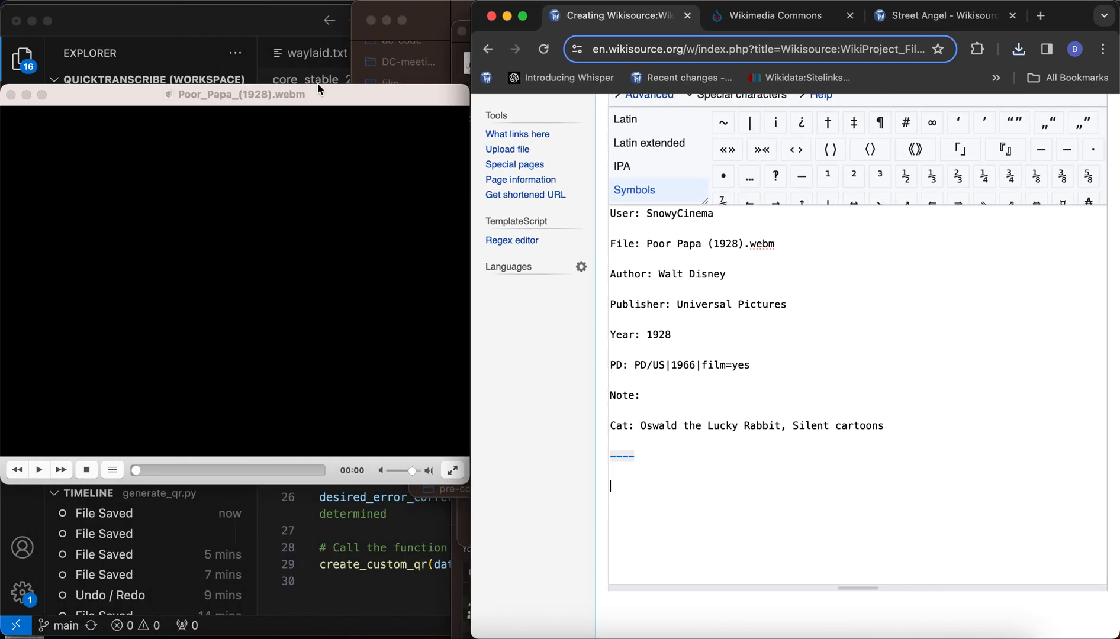
Step: Replay the film from its beginning, pause on the title card at 00:01, and start the 00:01 entry in the draft with an ft/s template
left_click_drag(323, 88, 325, 3)
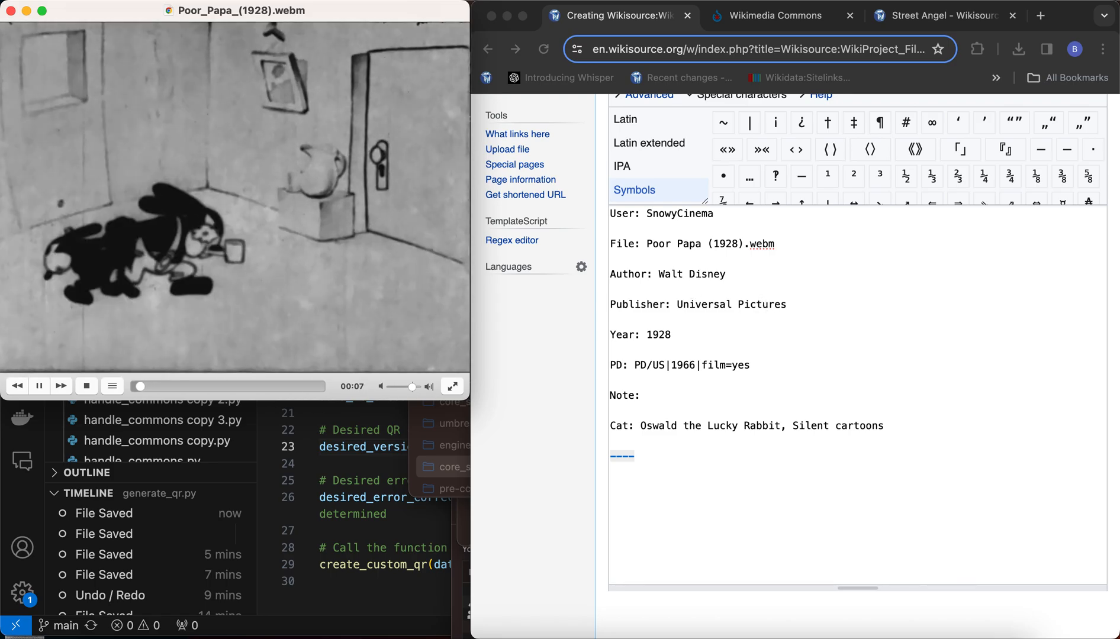
key("space")
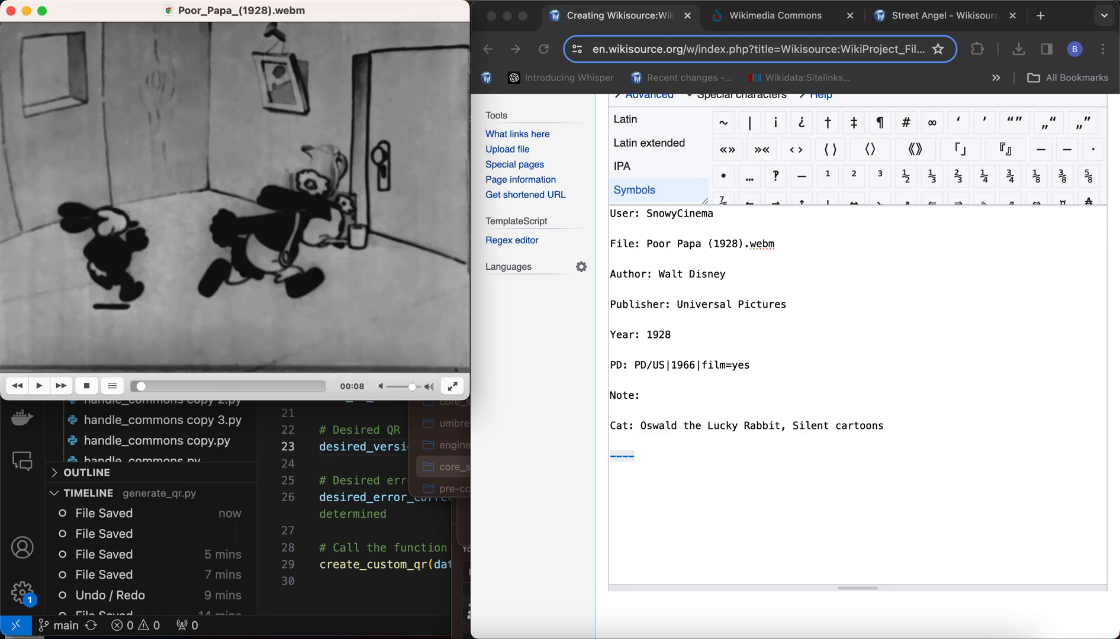
left_click(138, 387)
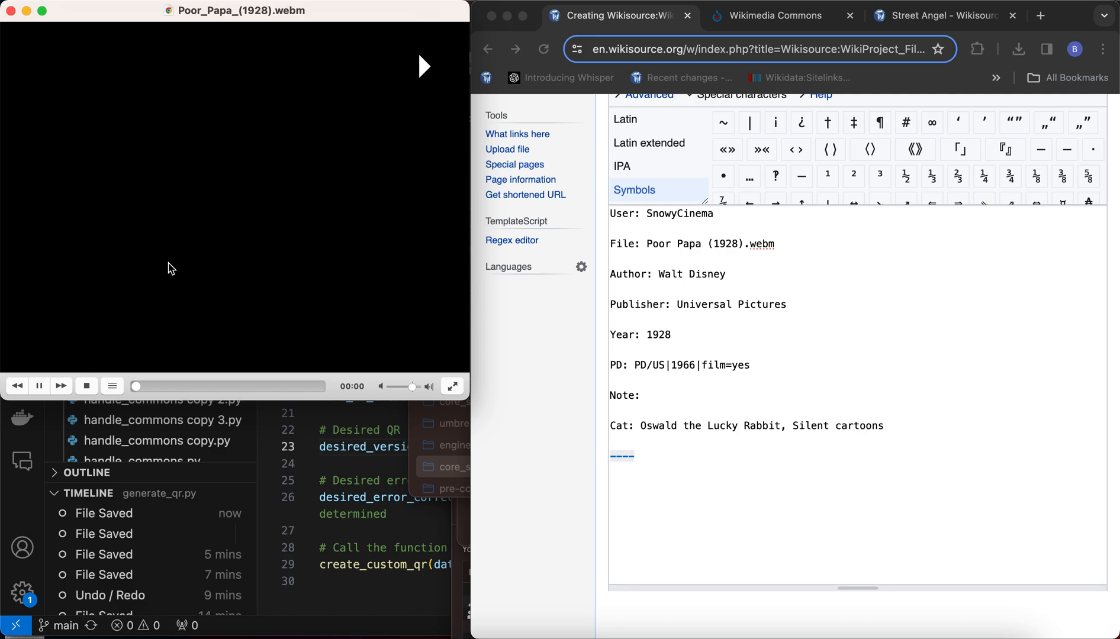
key("space")
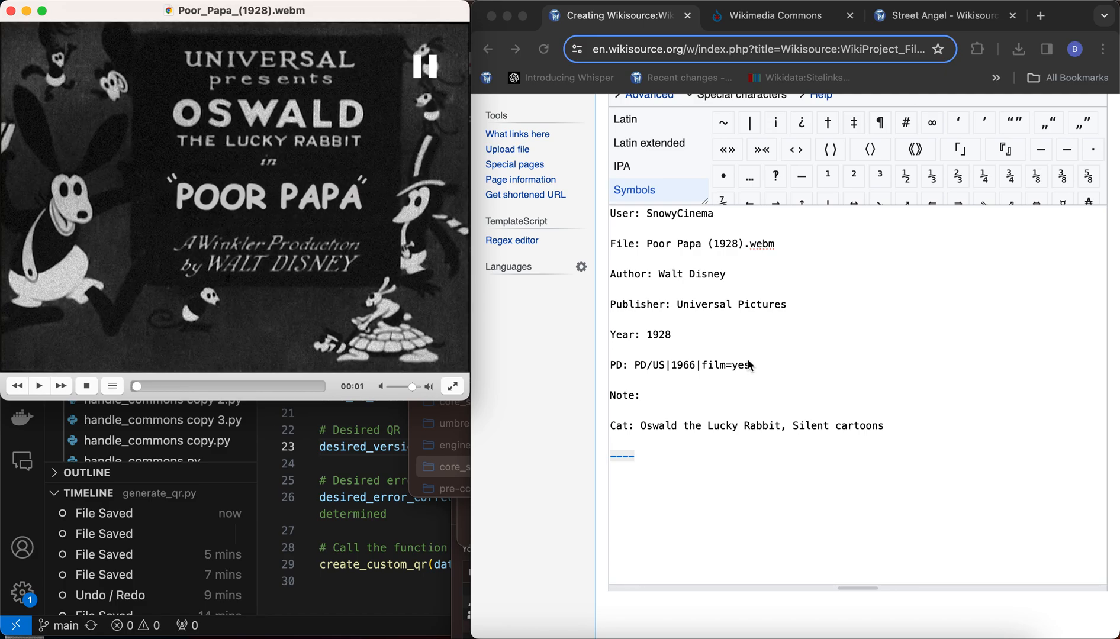
left_click(780, 523)
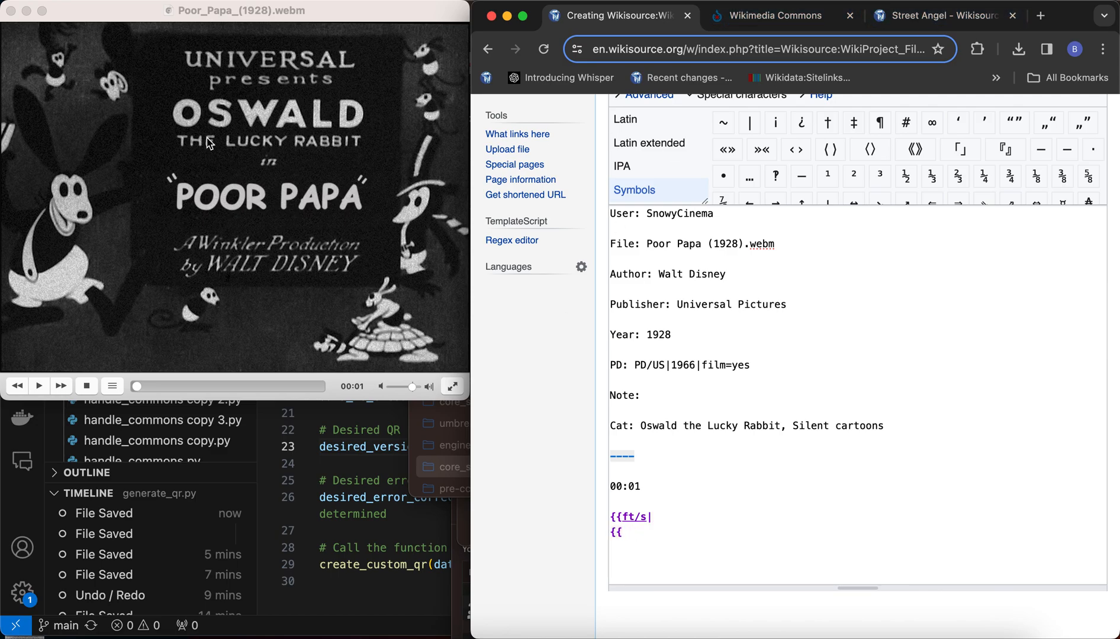
Step: Find The Mechanical Cow on Wikisource and select the whole title-card markup in the editable source of its 00:01 transcription page
left_click(948, 16)
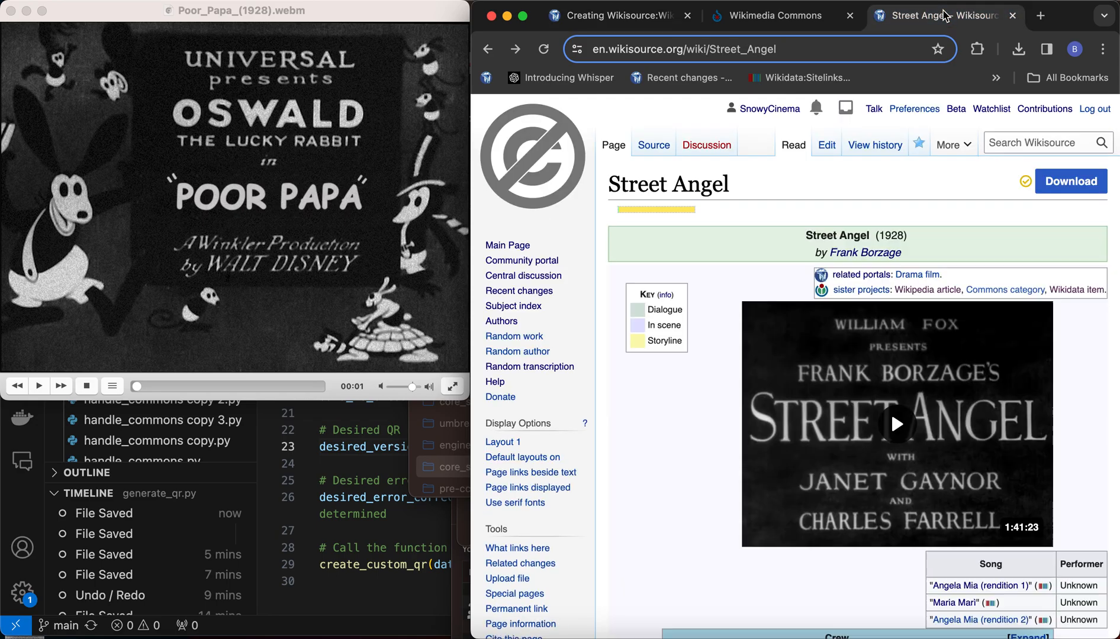
left_click(1009, 143)
type("The M")
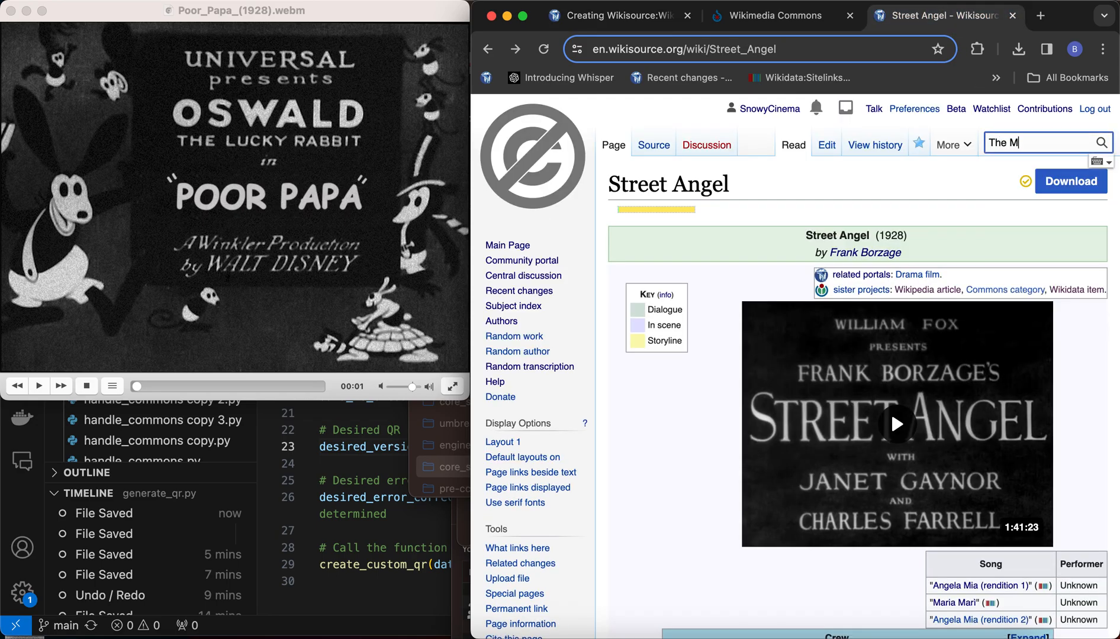
type("echanical Cow")
key("Return")
scroll(751, 461, "down", 5)
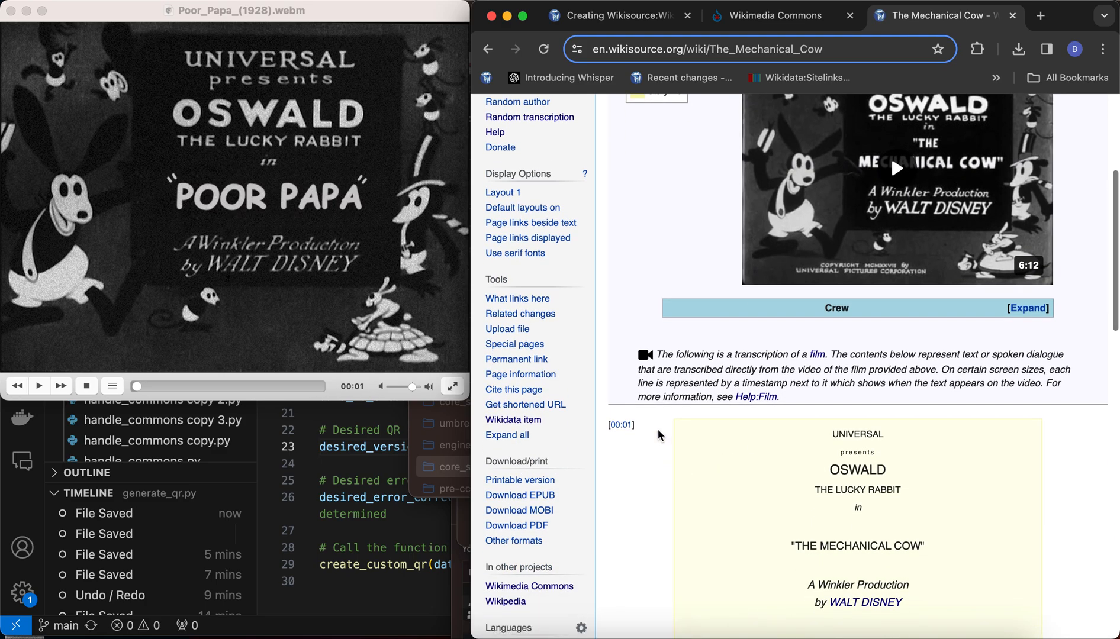
left_click(621, 425)
left_click(826, 152)
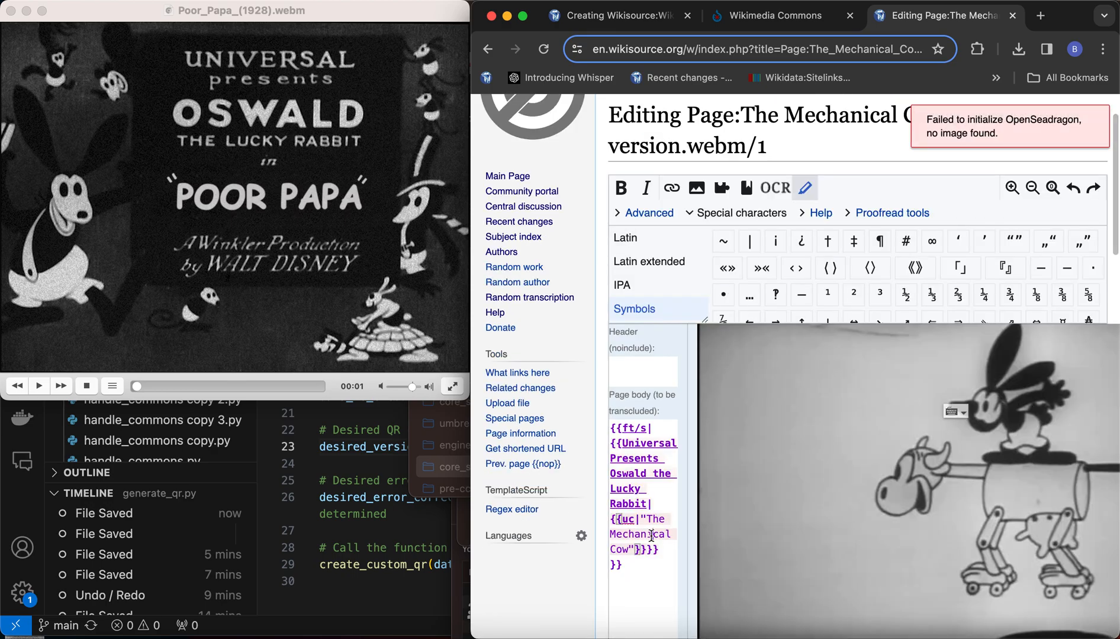
key("super+a")
Step: Paste the Mechanical Cow title-card markup into the draft's 00:01 entry in place of the unfinished template
left_click(614, 21)
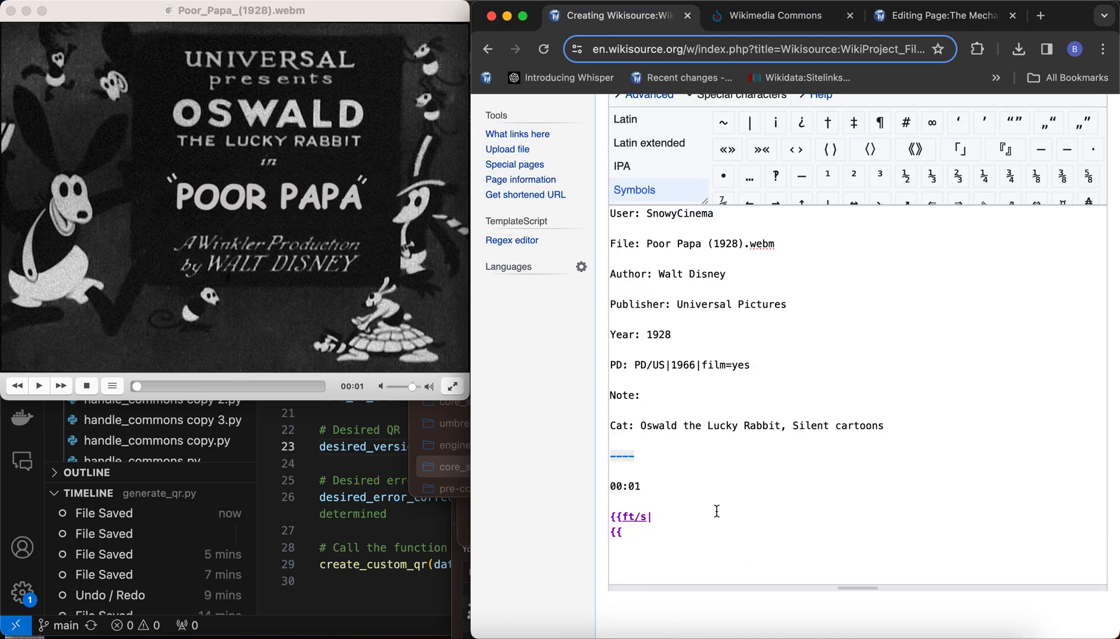
type("{{ft/s| {{Universal Presents Oswald the Lucky Rabbit|{{uc|\"The Mechanical Cow\"}}}} }}")
left_click_drag(611, 545, 619, 531)
key("BackSpace")
key("BackSpace")
key("BackSpace")
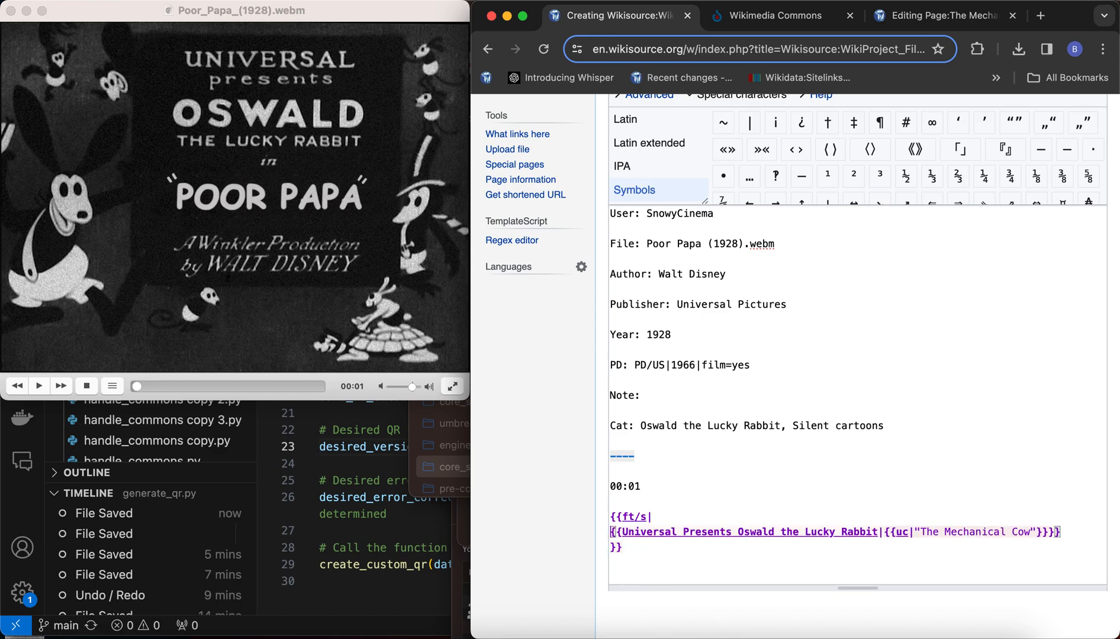
Step: Replace the film title in the pasted title-card template with "Poor Papa" and end the entry with a ---- separator line
left_click_drag(1066, 532, 933, 539)
left_click(1004, 563)
left_click(1060, 537)
left_click_drag(919, 531, 1032, 532)
type("Poor Papa")
key("Return")
type("----")
key("Return")
Step: Play the film on from the title card, point out the ft/s template in the draft, and pause at the Stop sign at 00:50
left_click(324, 320)
key("space")
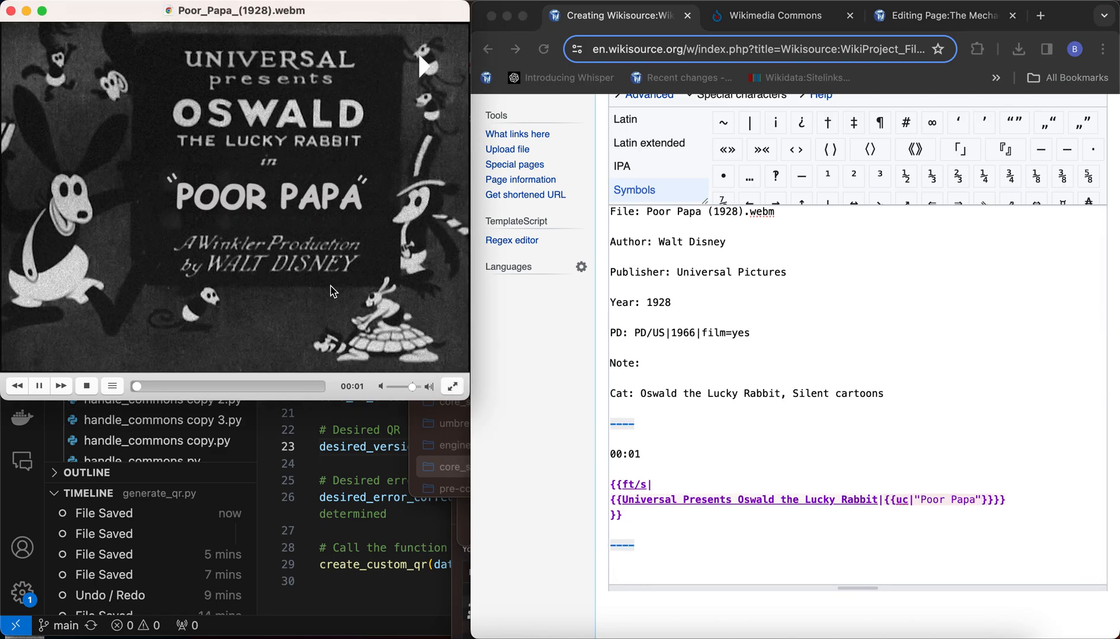
left_click(666, 523)
left_click(664, 498)
left_click_drag(651, 485, 622, 484)
left_click(623, 485)
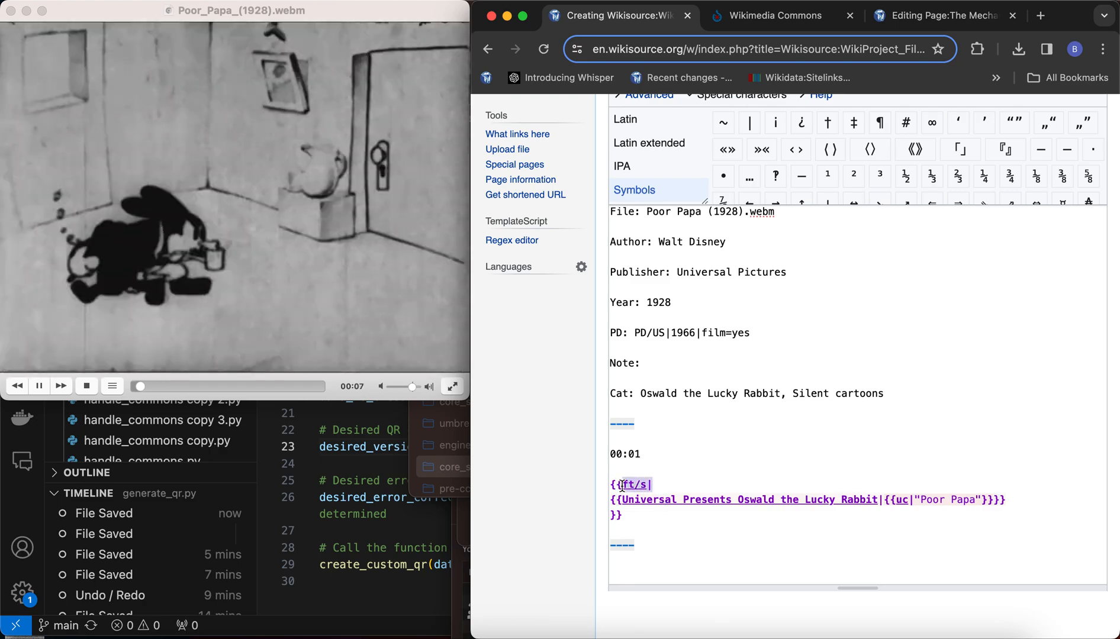
left_click(273, 206)
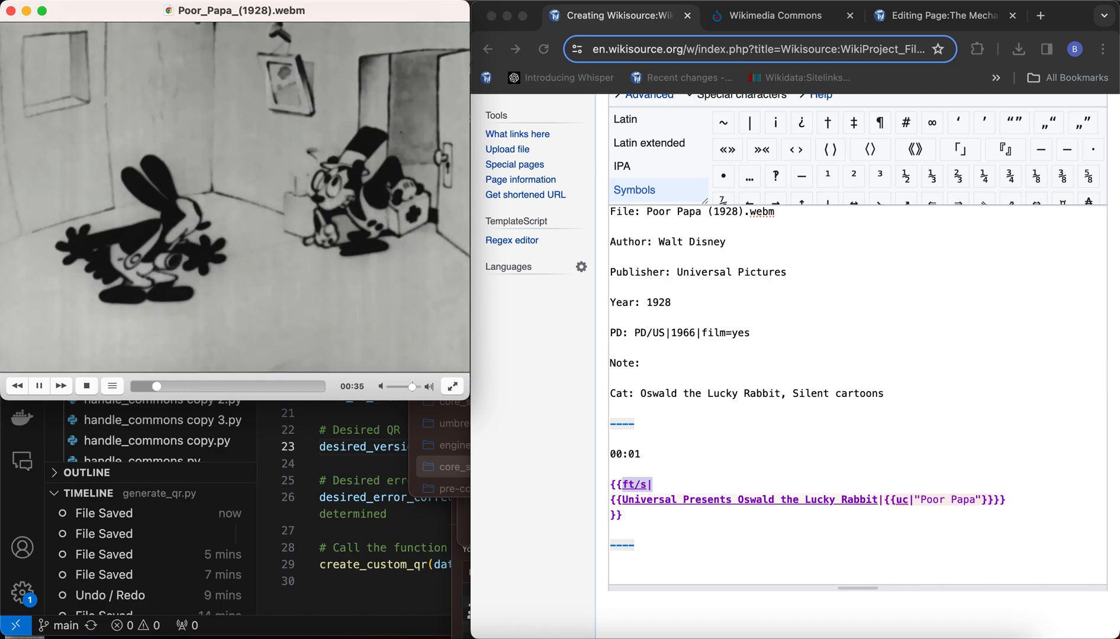
key("space")
key("space")
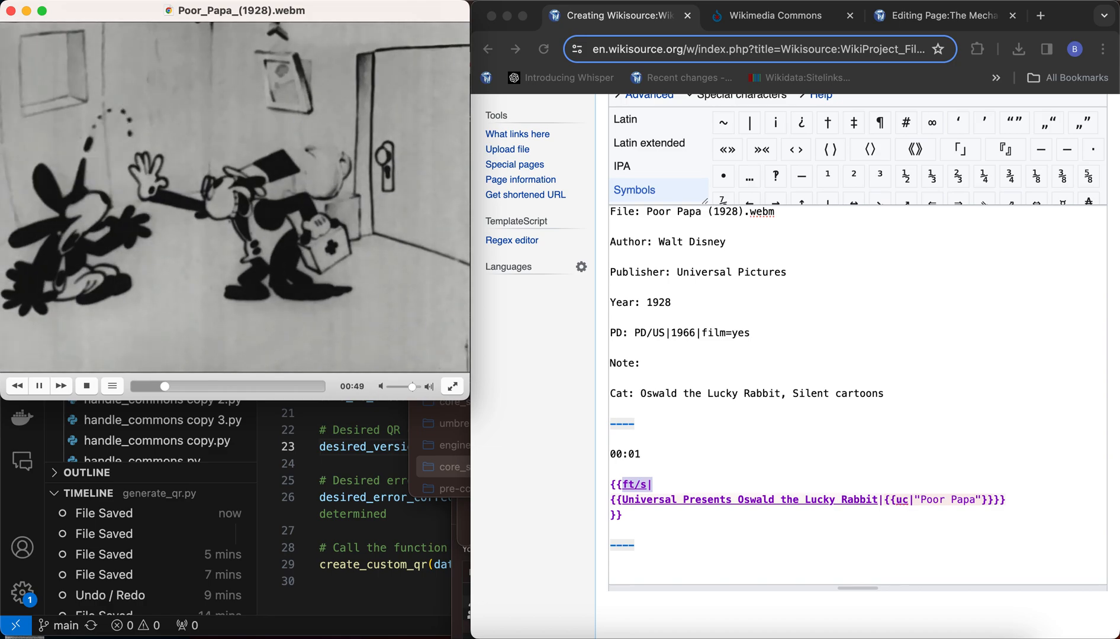
key("space")
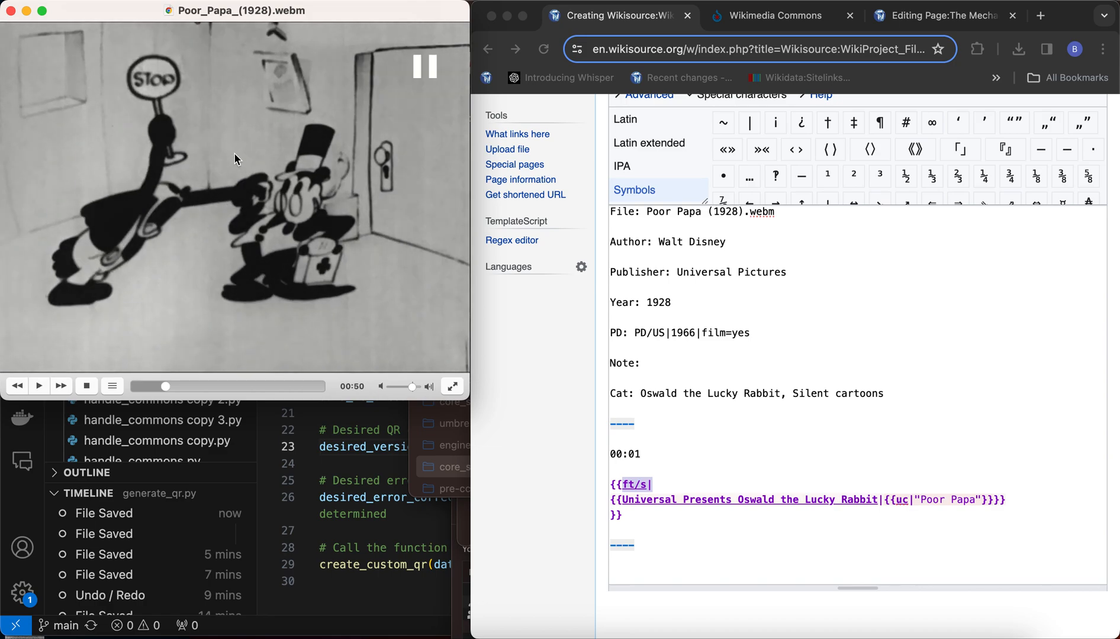
Step: Add a 00:50 entry with an ft/i template containing {{c|{{asc|Stop}}}}, followed by a ---- separator line
left_click(668, 580)
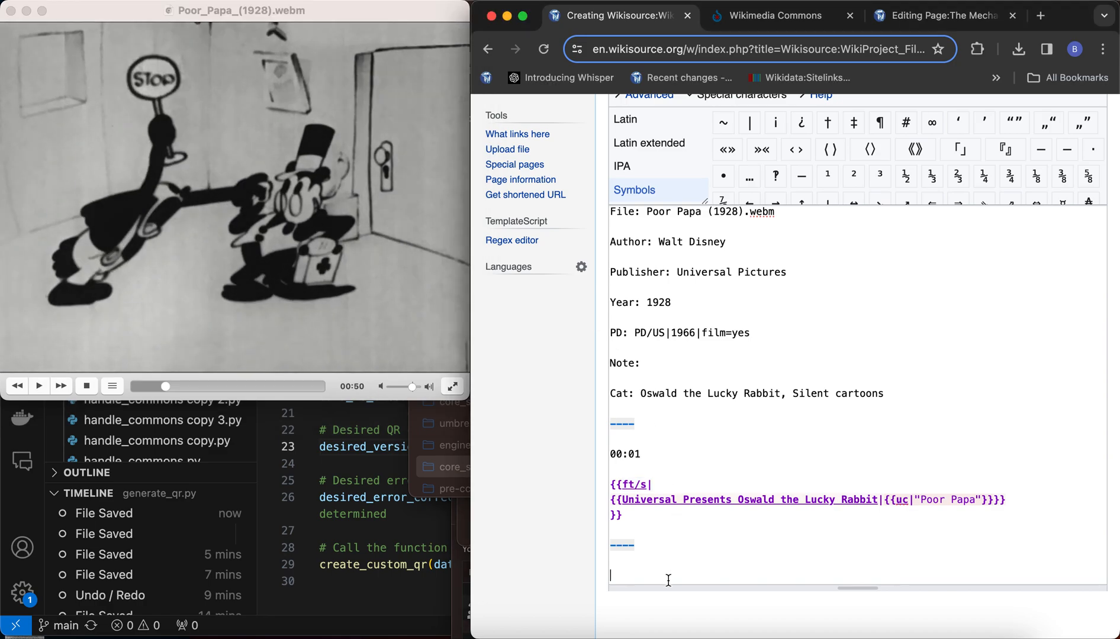
type("00:50")
key("Return")
key("Return")
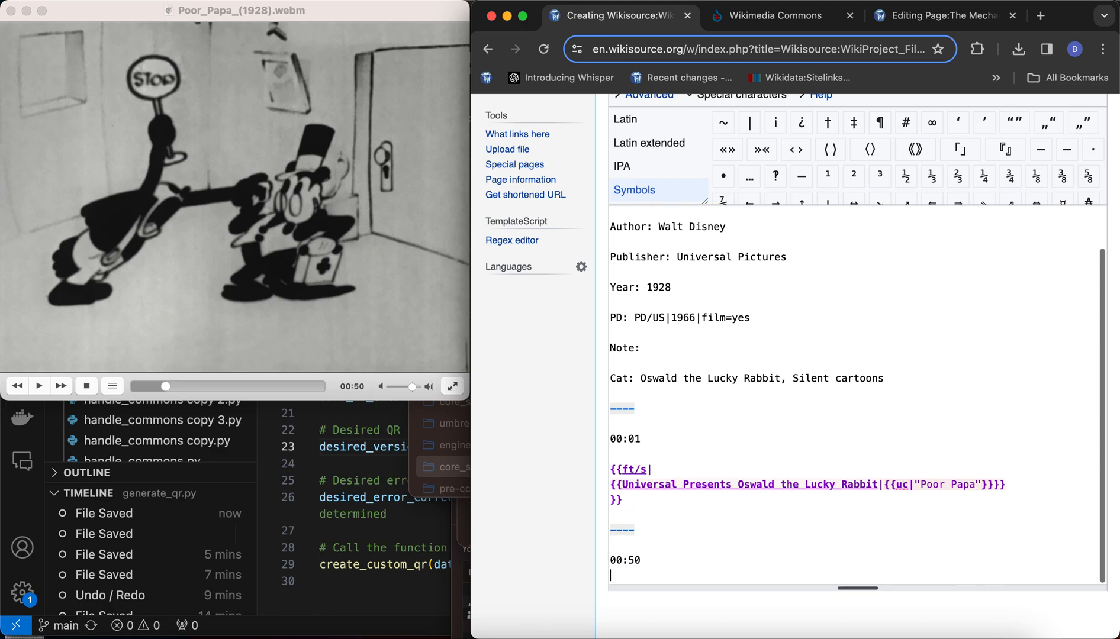
type("{{ft/i|")
key("Return")
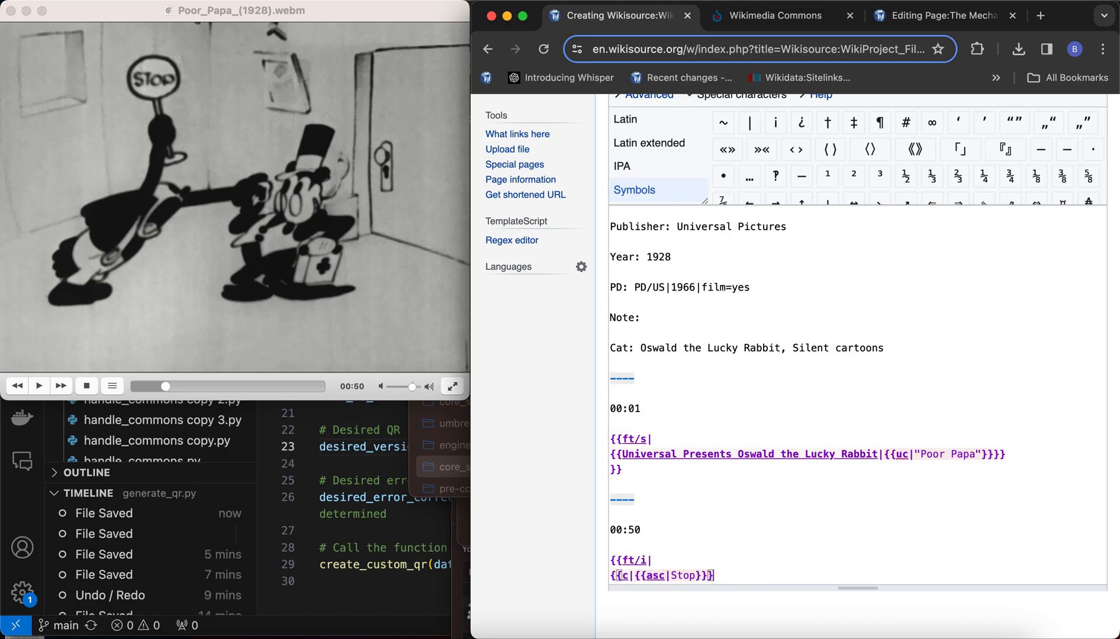
key("Return")
type("}}")
key("Return")
key("Return")
type("----")
key("Return")
key("Return")
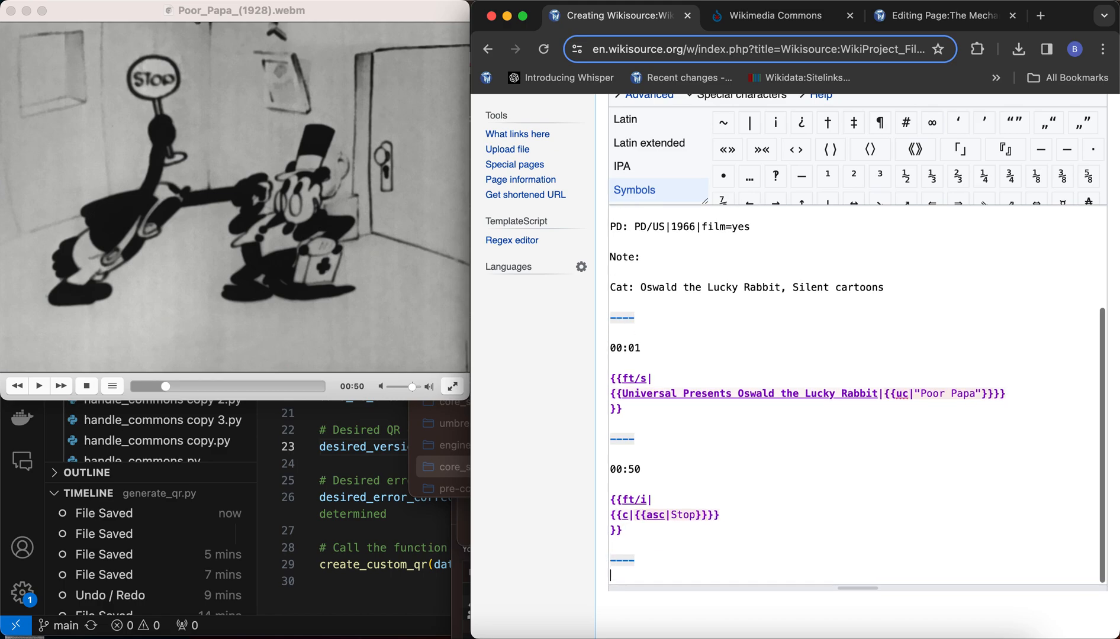
Step: Continue playing the film and pause it on the "Saturday Night" title card at 01:00
left_click(175, 292)
key("space")
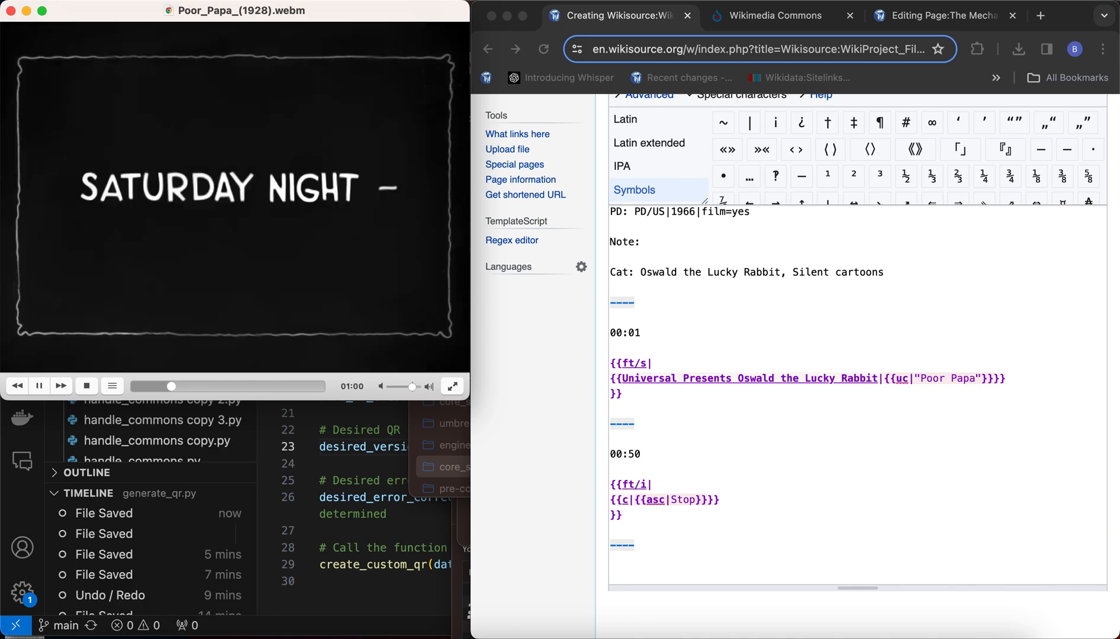
key("space")
Step: Add a 01:00 entry with an ft/s template containing {{c|{{uc|Saturday night—}}}}, followed by a ---- separator line
left_click(697, 557)
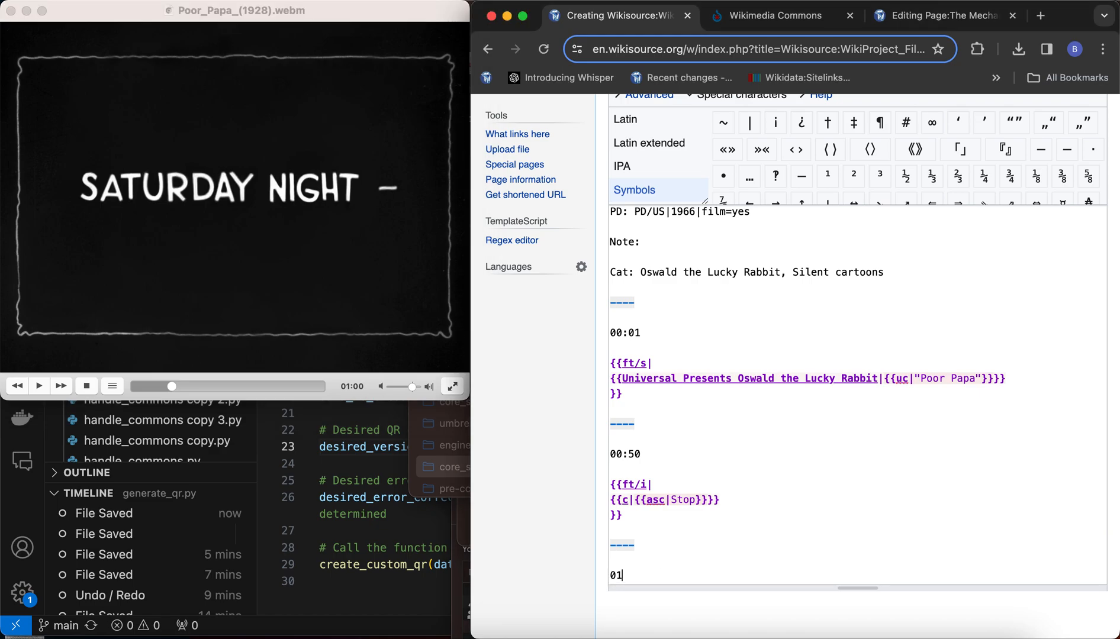
key("Return")
key("Return")
type("{{ft/")
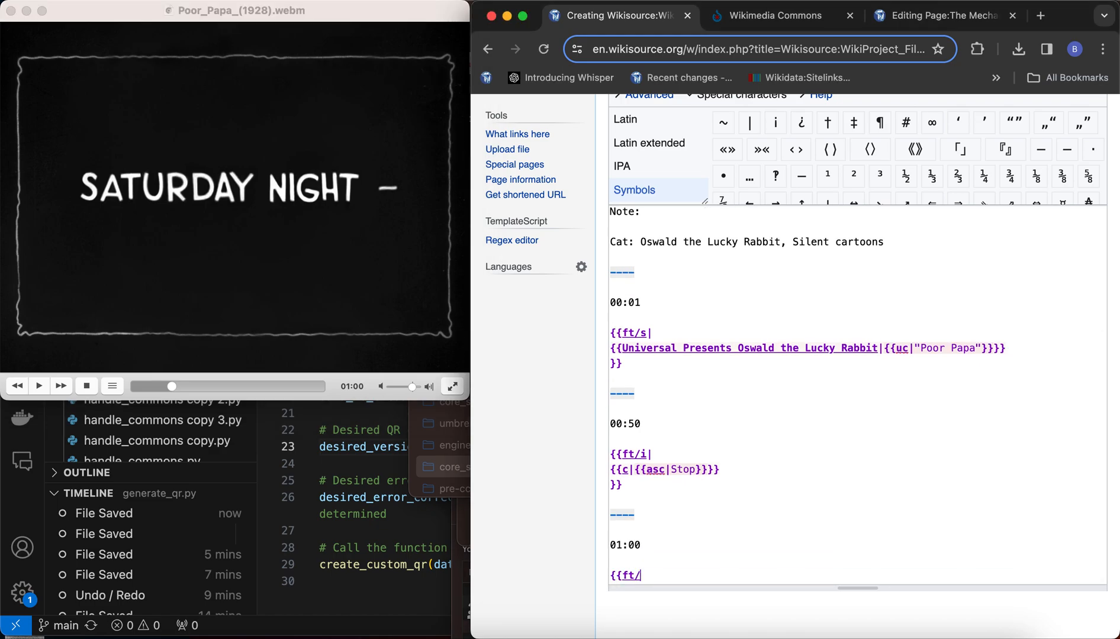
type("s|")
key("Return")
type("{{c|{{uc|")
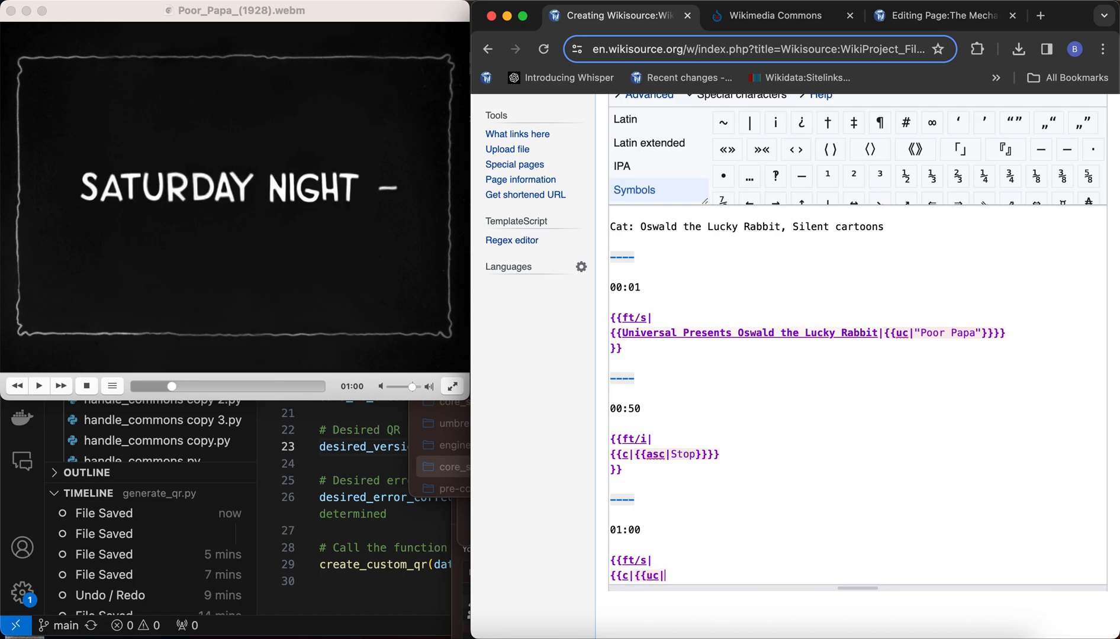
type("Saturday night—")
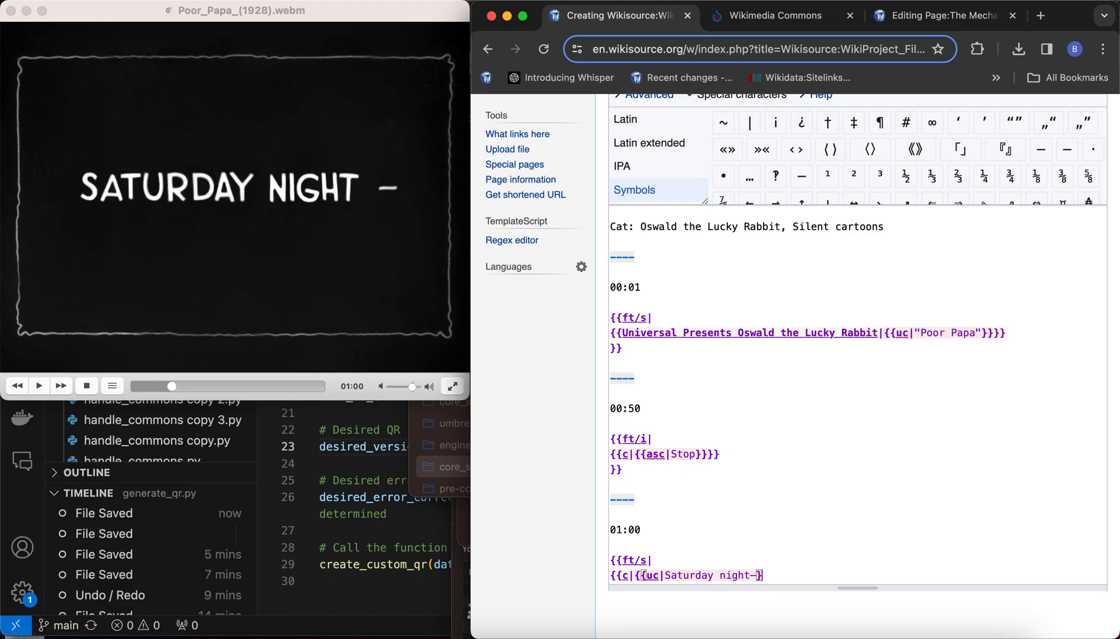
key("Return")
type("}}")
key("Return")
key("Return")
type("----")
key("Return")
key("Return")
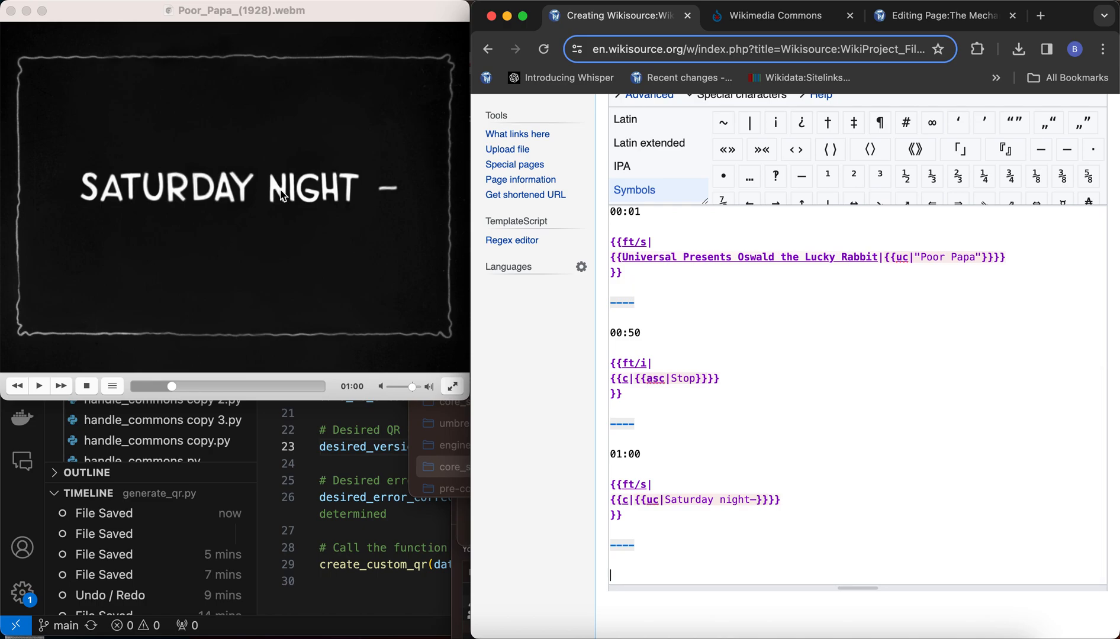
Step: Play the film on to the Police Gazette scene, stepping back as needed to pause with the sign readable at 02:13
left_click(304, 268)
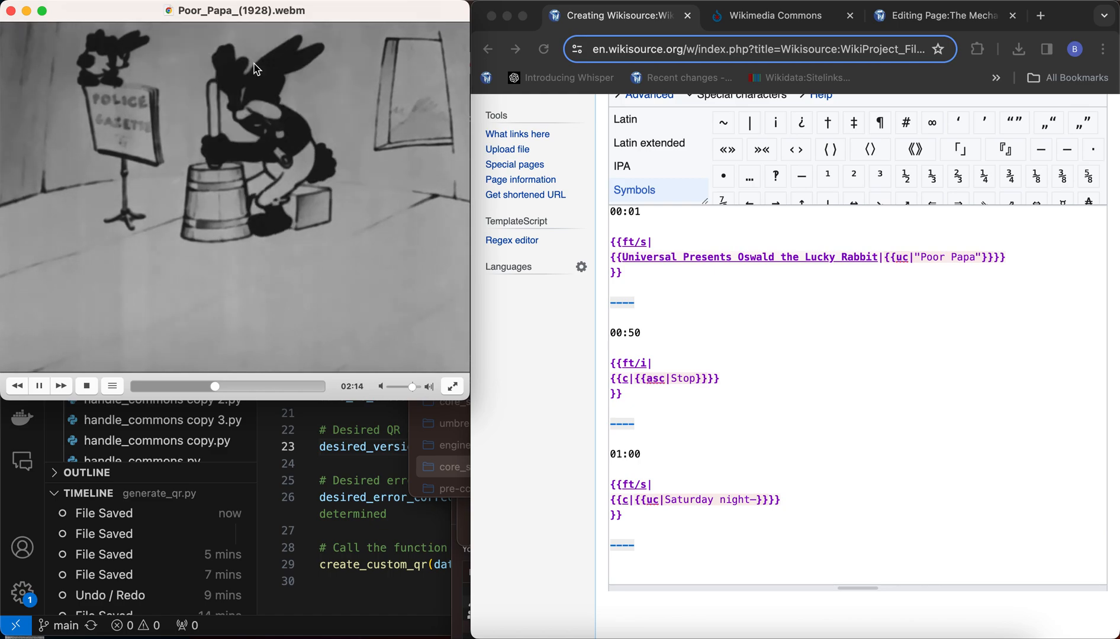
scroll(282, 130, "left", 1)
key("space")
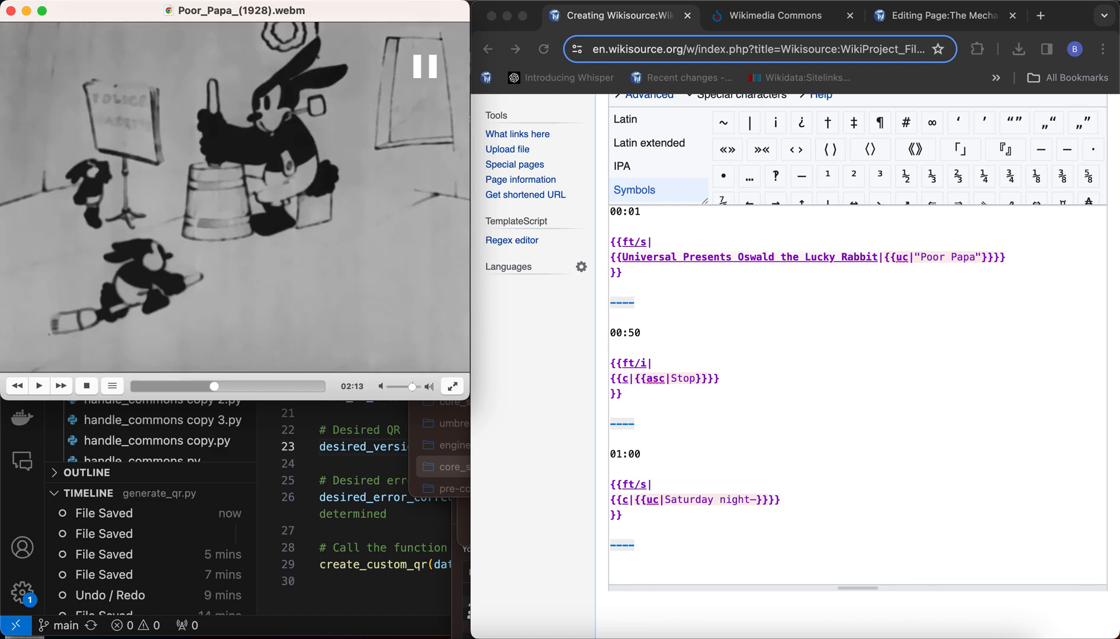
key("space")
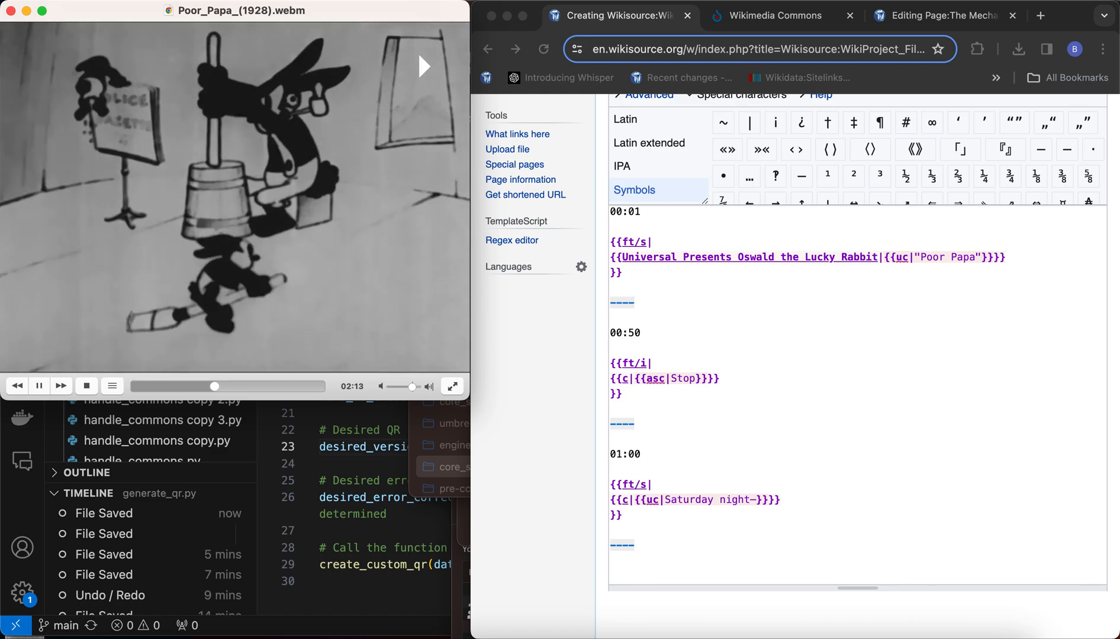
scroll(417, 51, "left", 1)
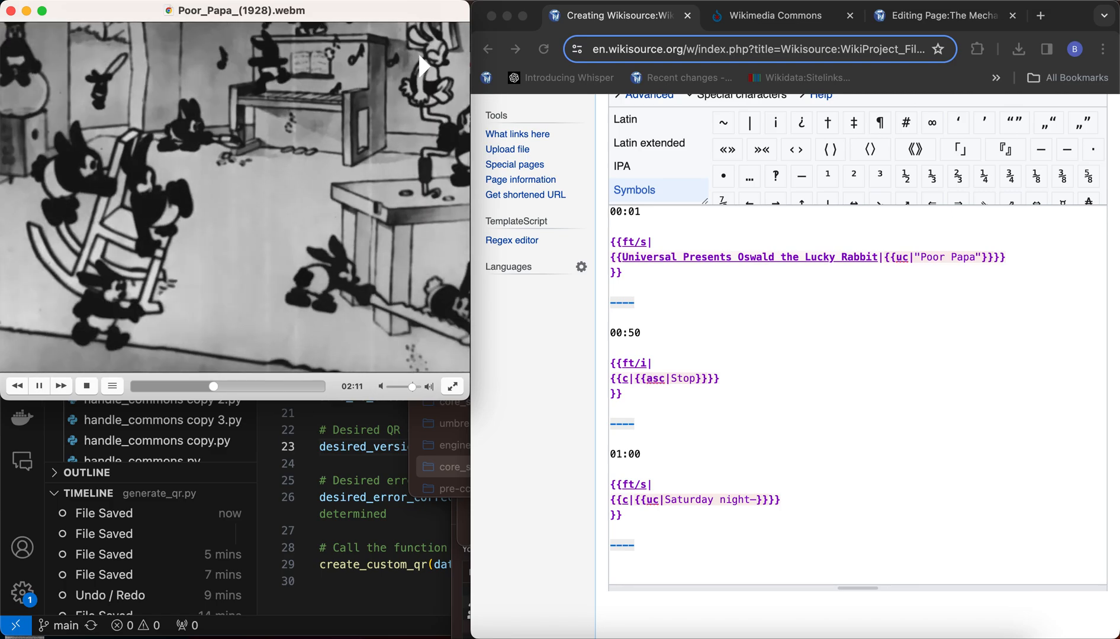
key("space")
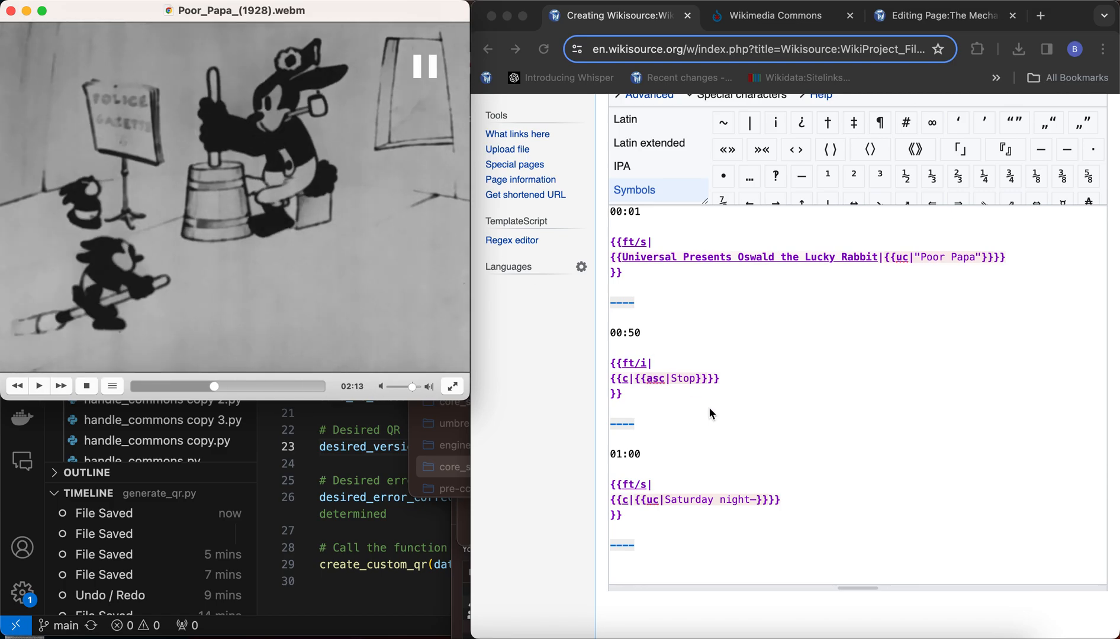
Step: Add a 02:13 entry with an ft/i template containing {{c|{{sm|{{uc|[[Police Gazette]]}}}}}}, followed by a ---- separator line
left_click(710, 486)
key("BackSpace")
type("3")
key("Return")
key("Return")
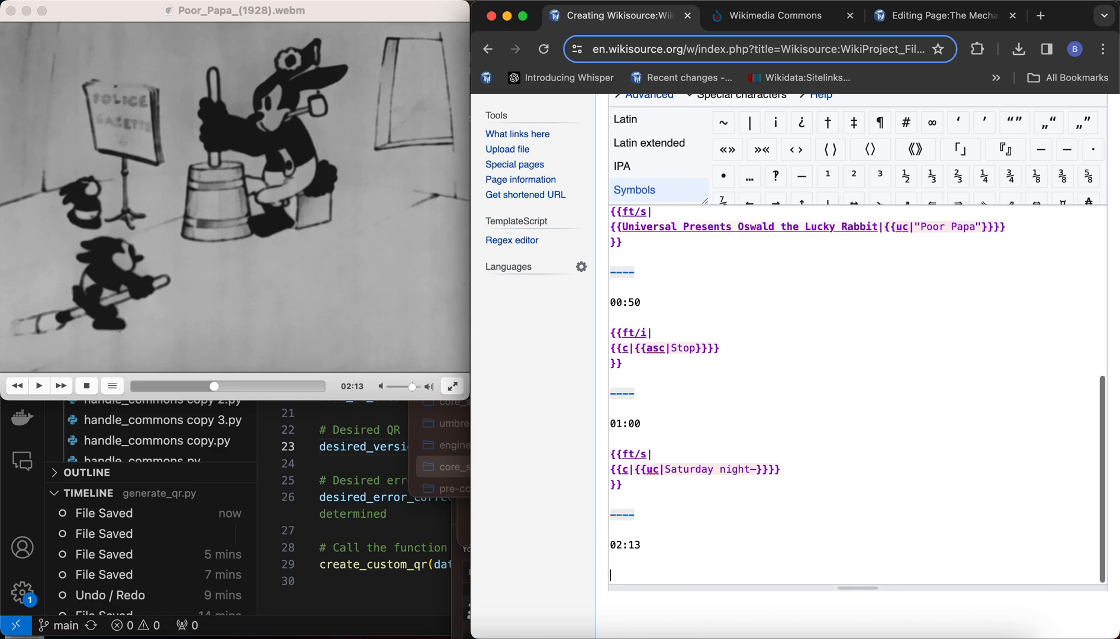
type("{{ft/i|")
key("Return")
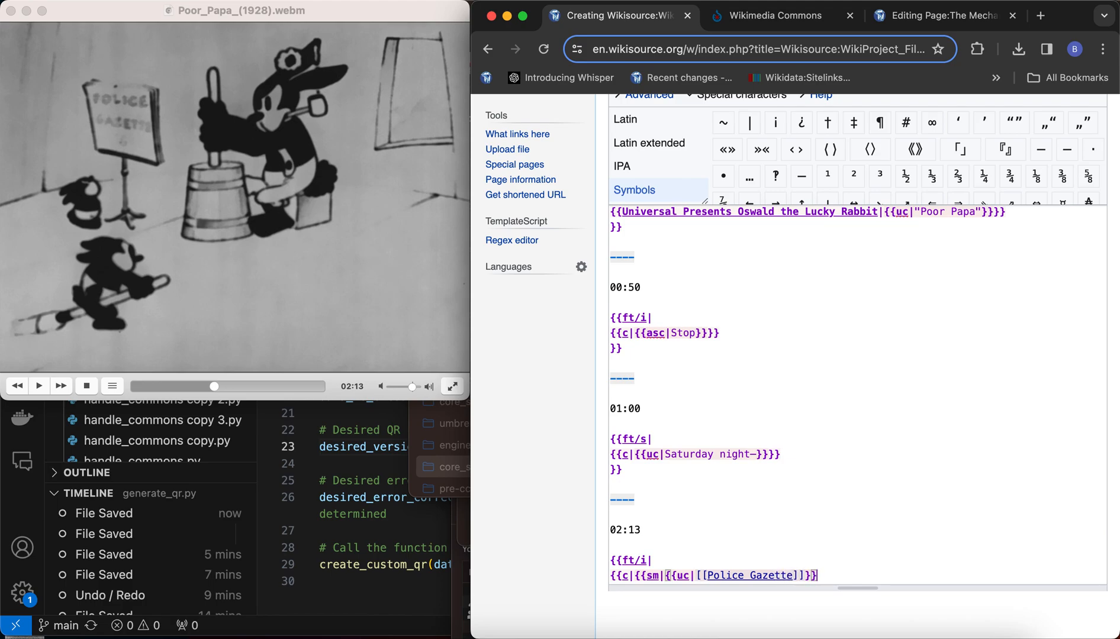
key("Return")
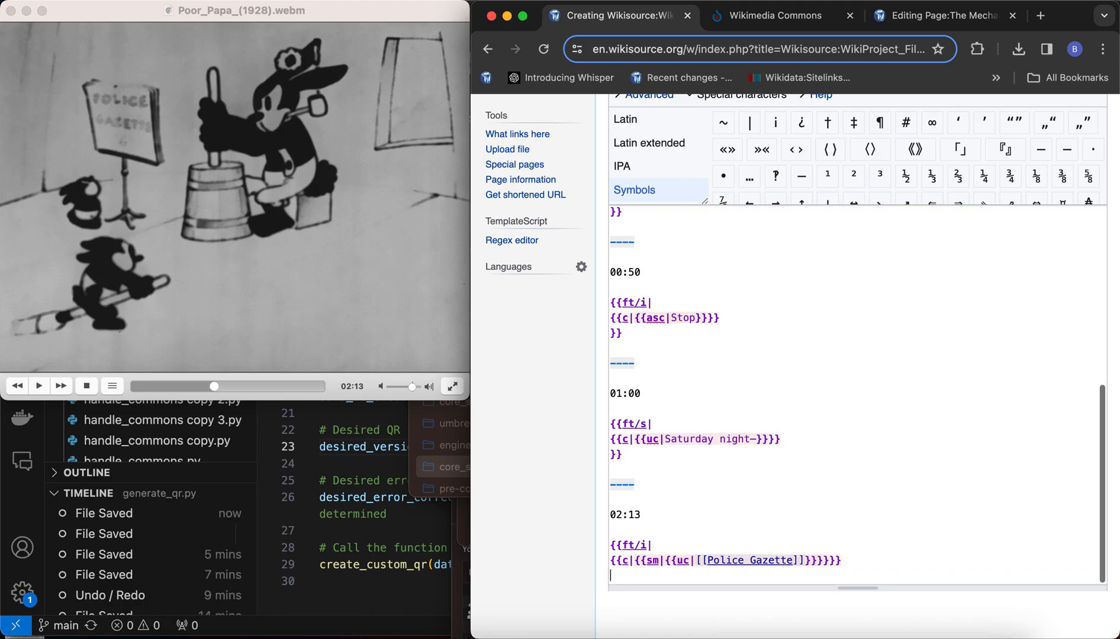
type("}}")
key("Return")
key("Return")
type("---")
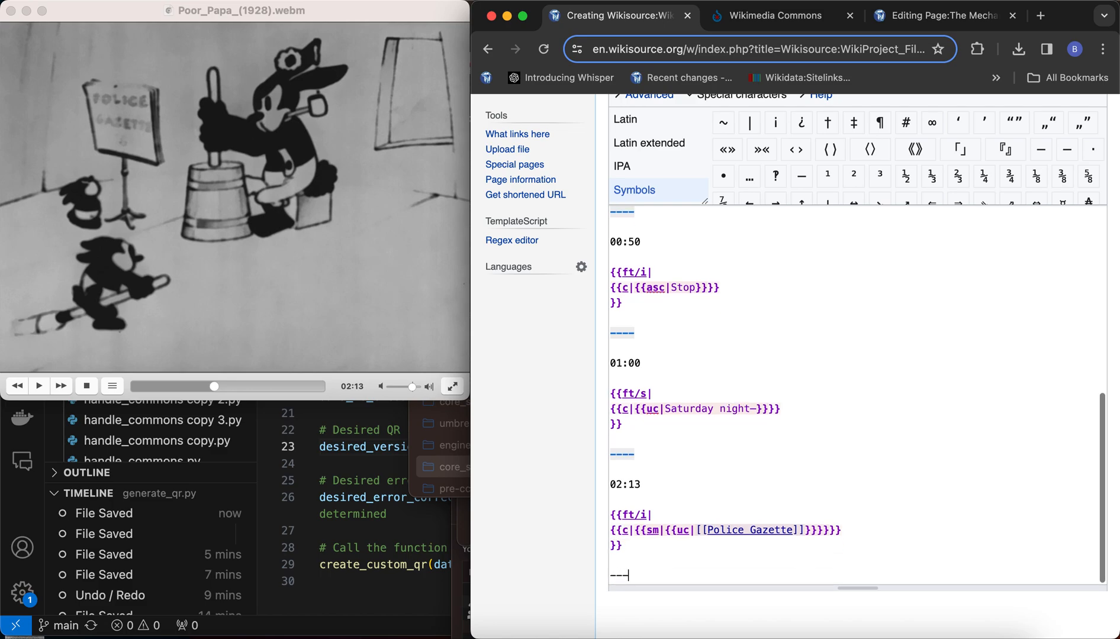
type("-")
key("Return")
key("Return")
Step: Continue playing the film and pause it on the soap tub scene at 03:17
left_click(271, 290)
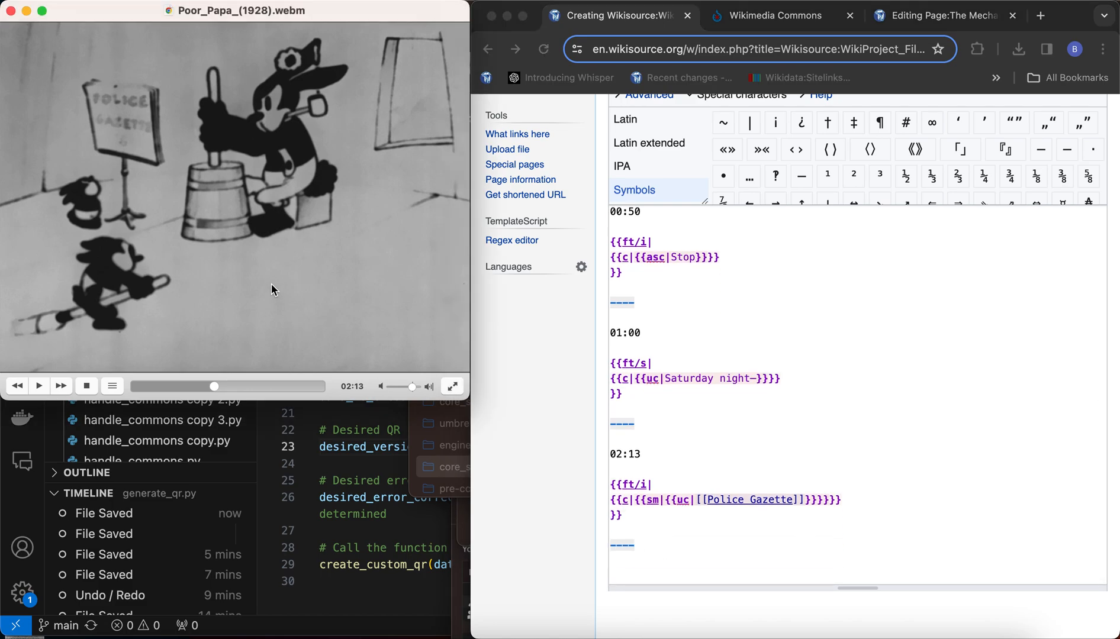
key("space")
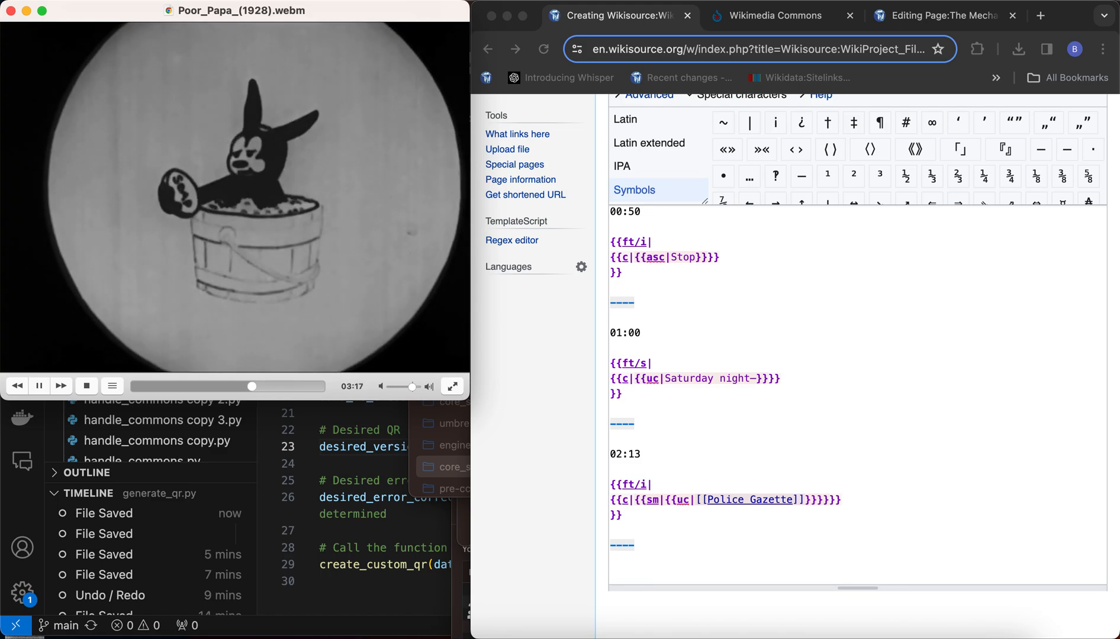
scroll(288, 210, "left", 1)
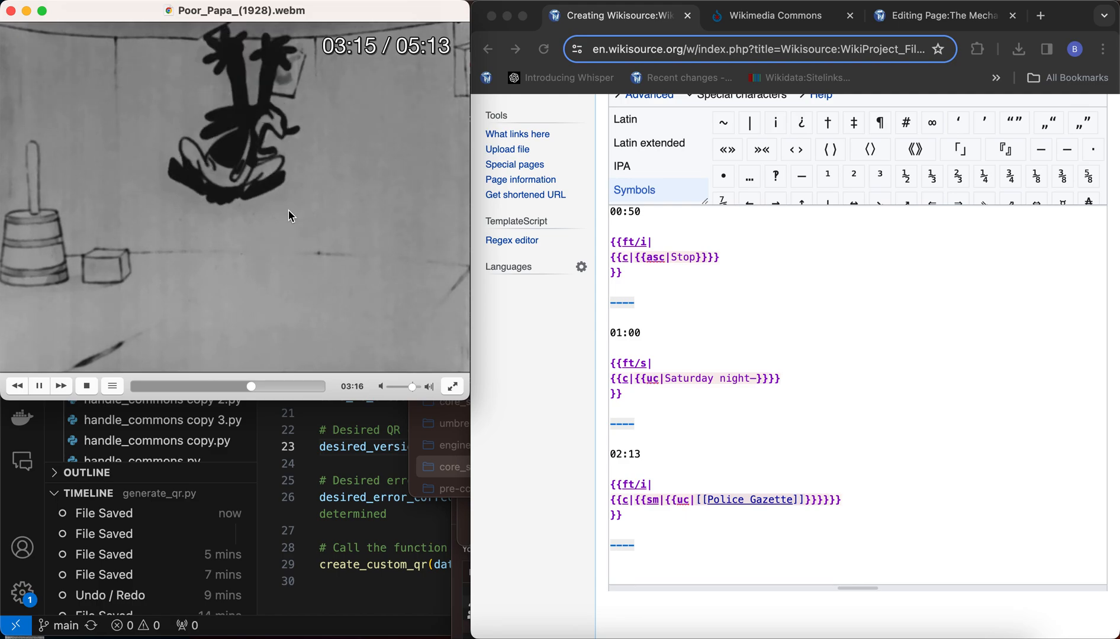
key("space")
Step: Add a 03:17 entry with an ft/i template containing {{c|{{smaller|{{asc|Soap}}}}}}, followed by a ---- separator line
left_click(652, 564)
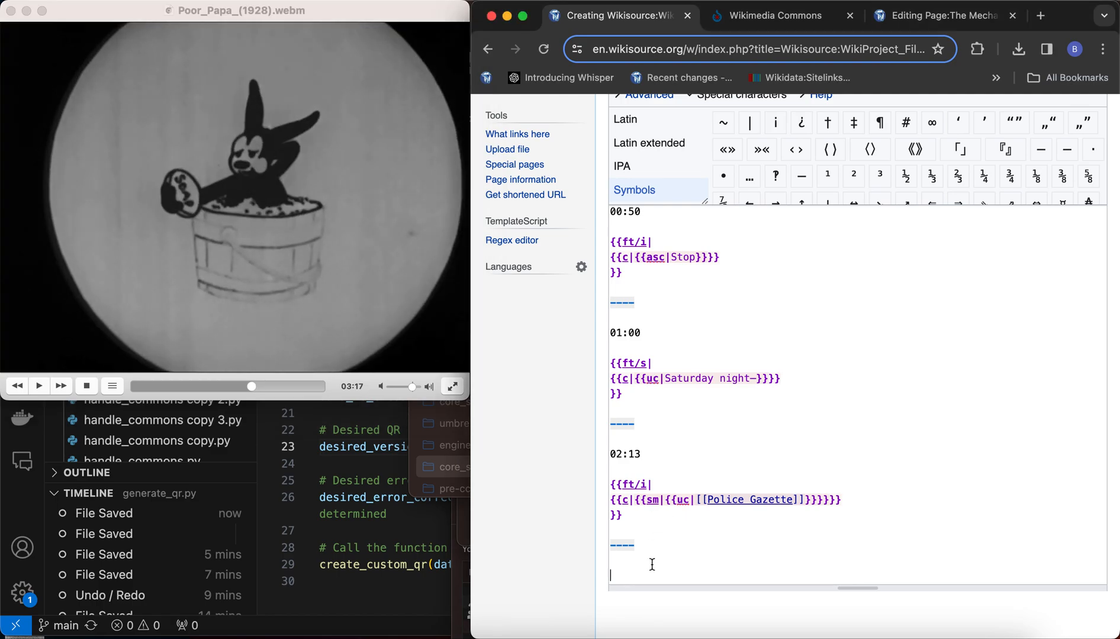
type("03:17")
key("Return")
key("Return")
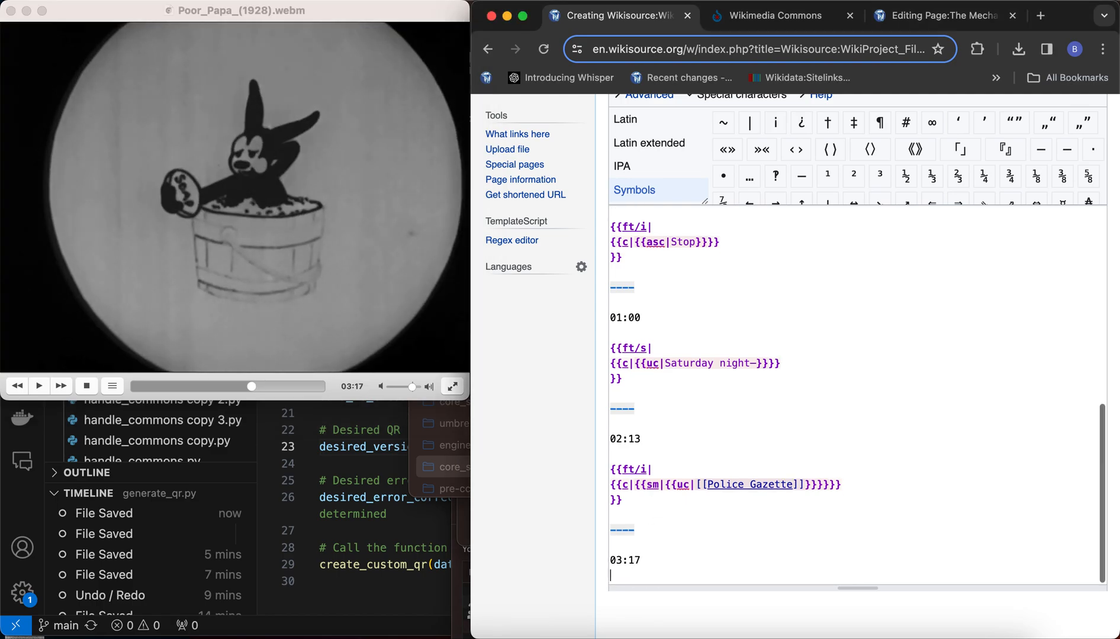
type("{{ft/i|")
key("Return")
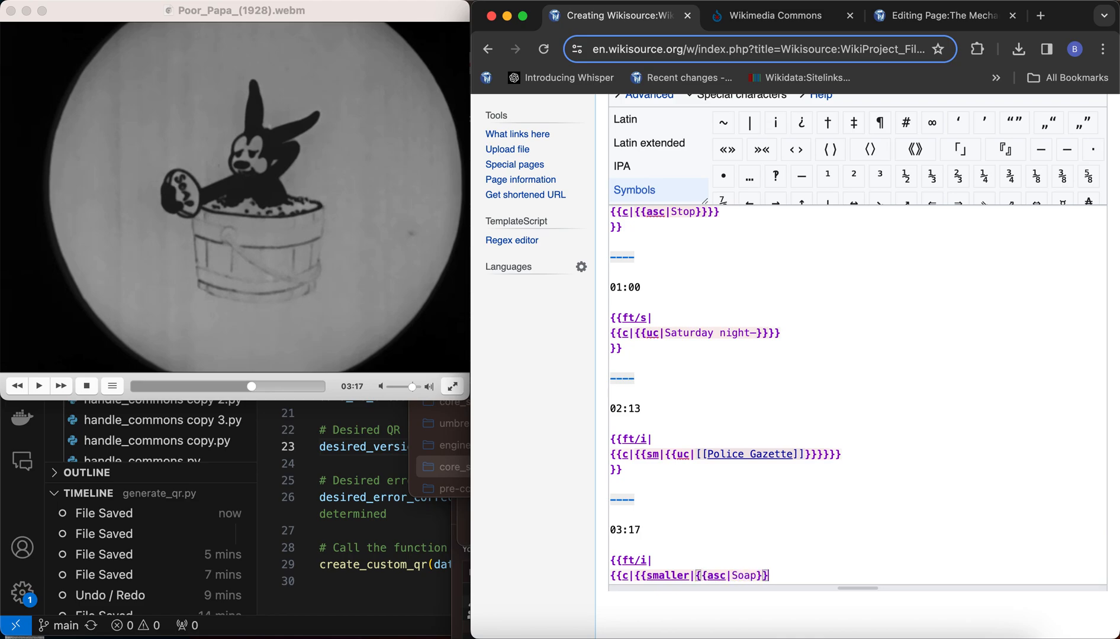
type("}")
key("Return")
type("}}")
key("Return")
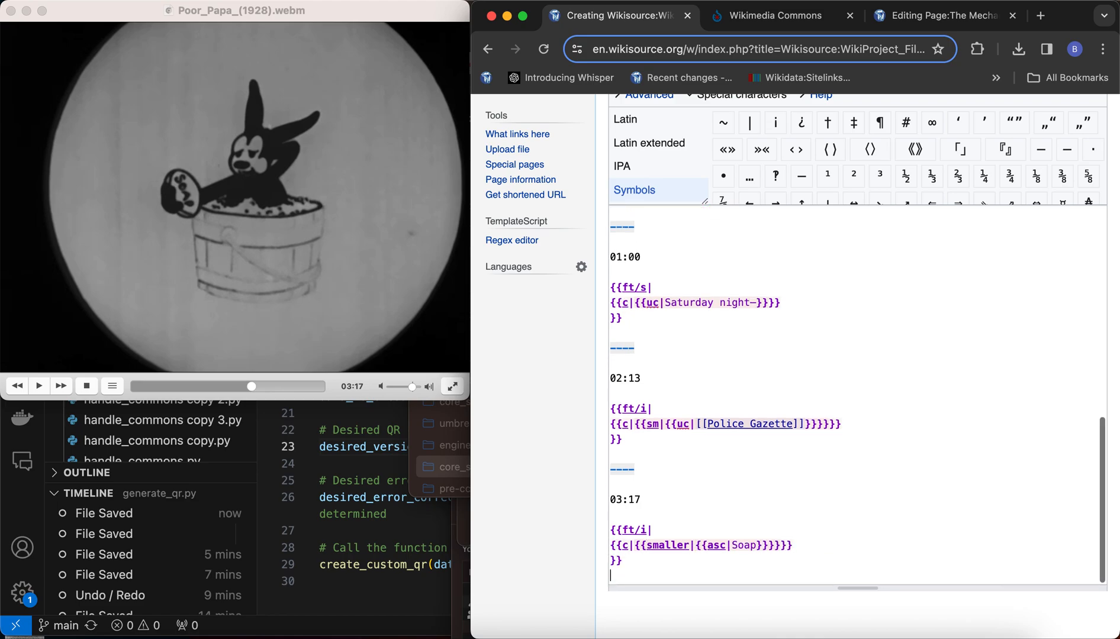
key("Return")
type("--")
key("Return")
key("Return")
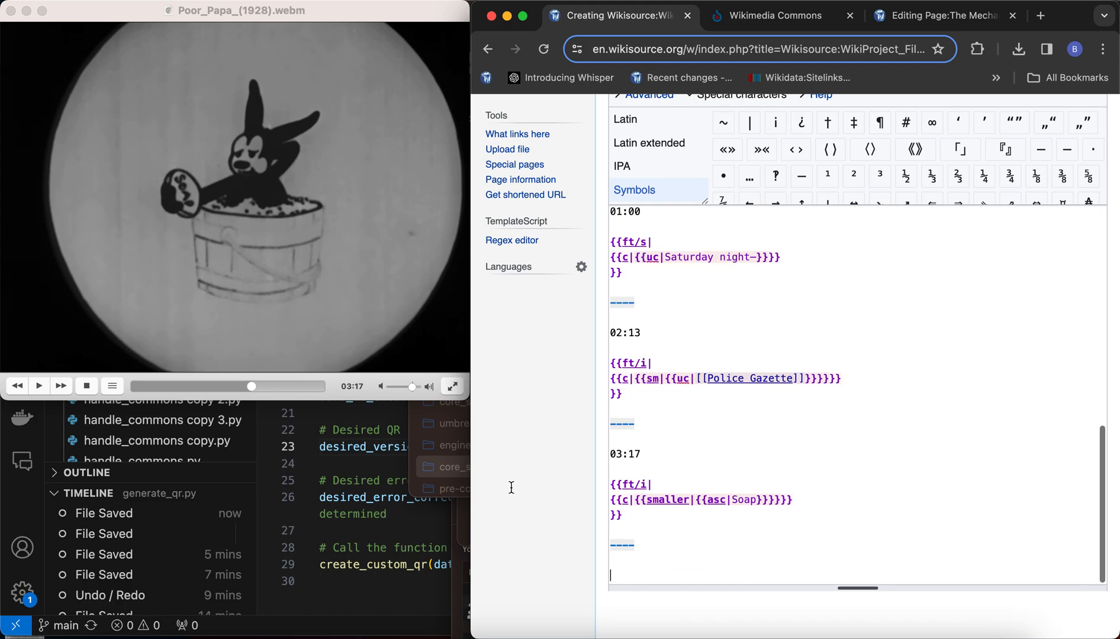
Step: Play the film on and pause it at 04:02 with the "No Vacancies" sign readable
left_click(341, 300)
left_click(341, 298)
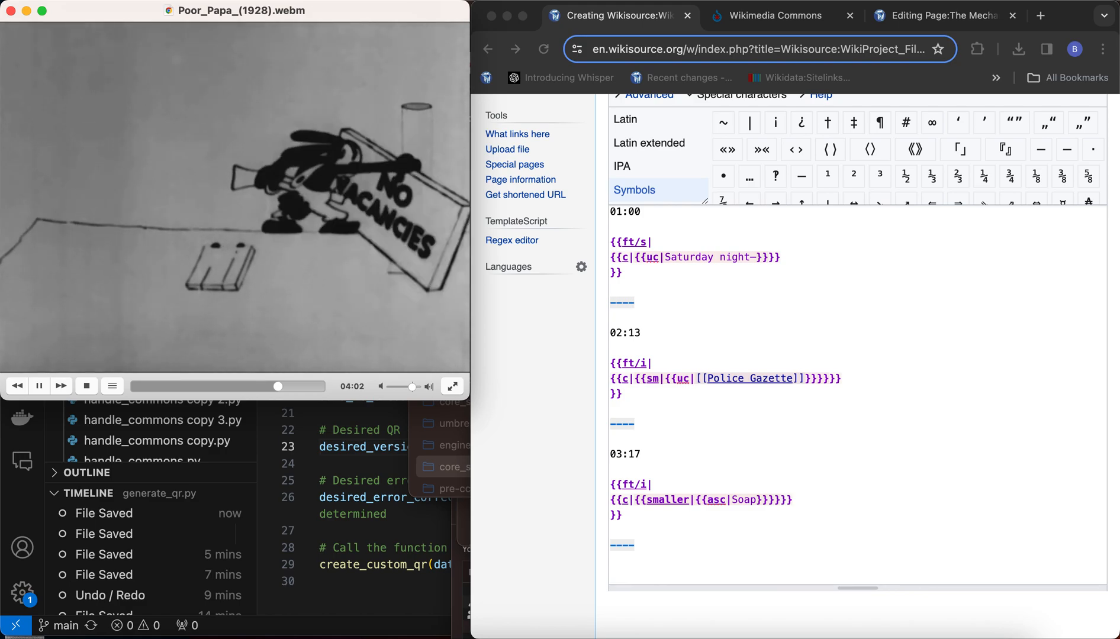
key("space")
Step: Add a 04:02 entry with an ft/i template containing {{c|{{uc|No vacancies}}}}, followed by a ---- separator line
left_click(677, 484)
key("Return")
key("Return")
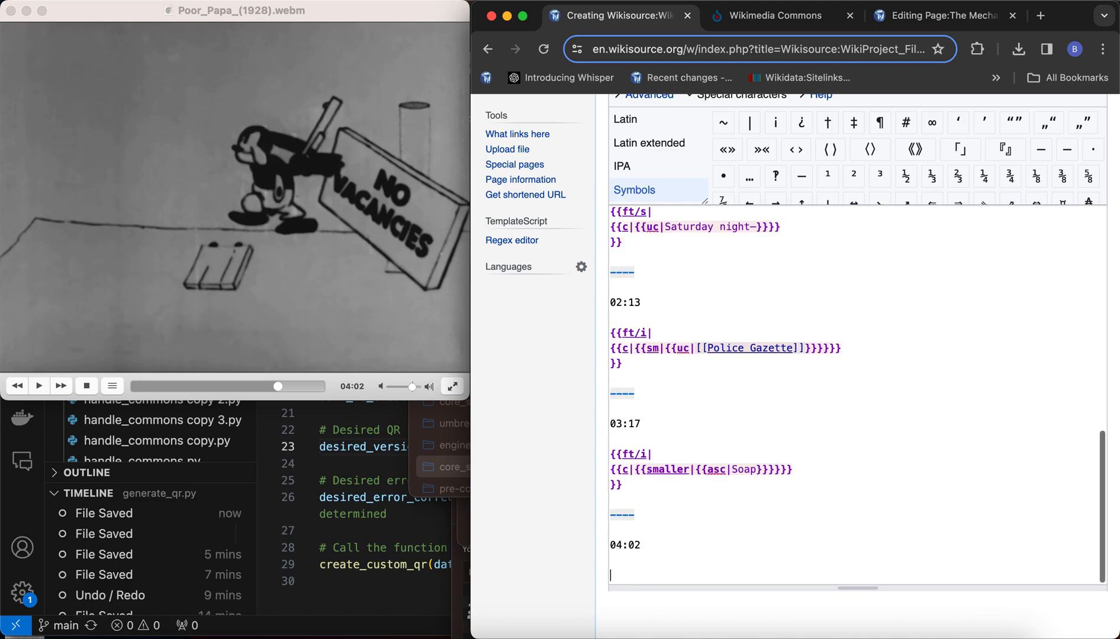
type("{{ft/i|")
key("Return")
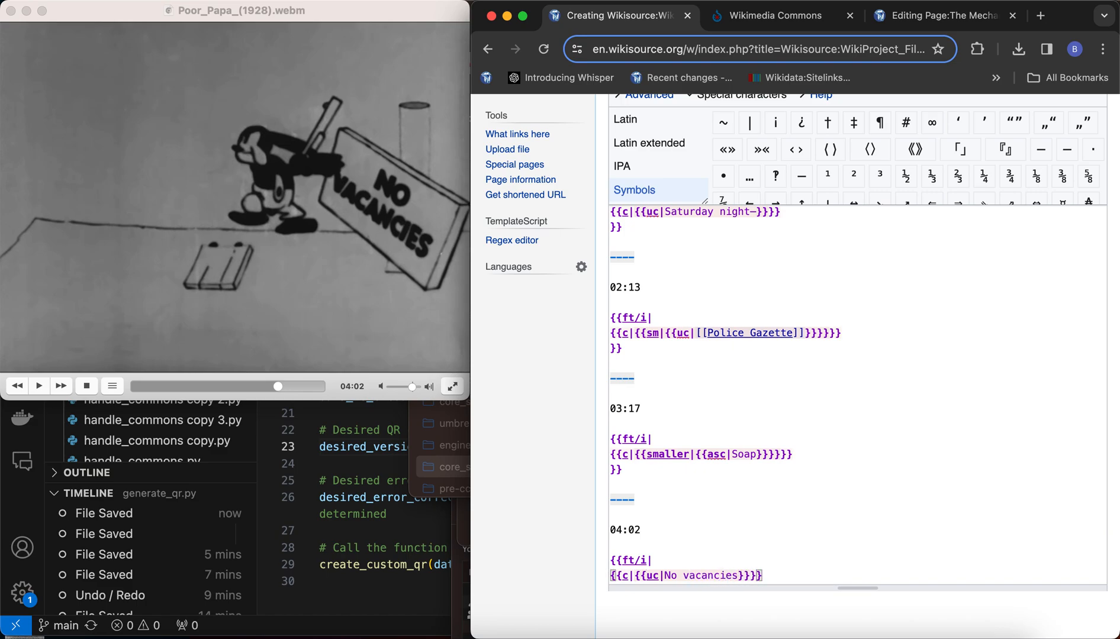
key("Return")
type("}}")
key("Return")
key("Return")
type("-")
key("Return")
key("Return")
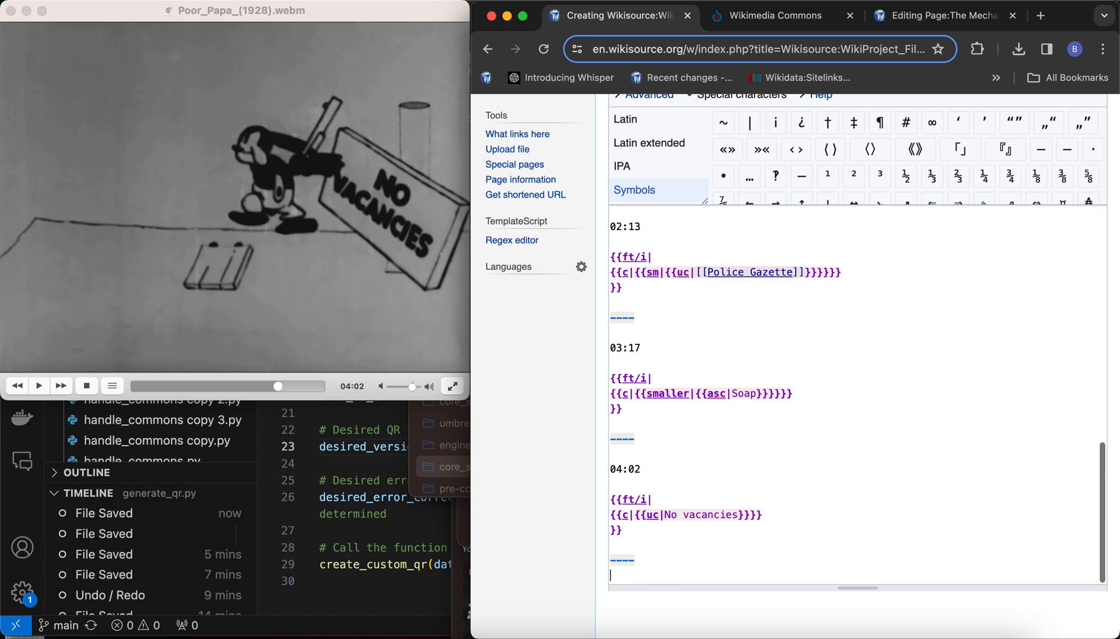
Step: Play the film on to check for further on-screen text, pause it at 04:39 and return to the transcription draft
left_click(227, 319)
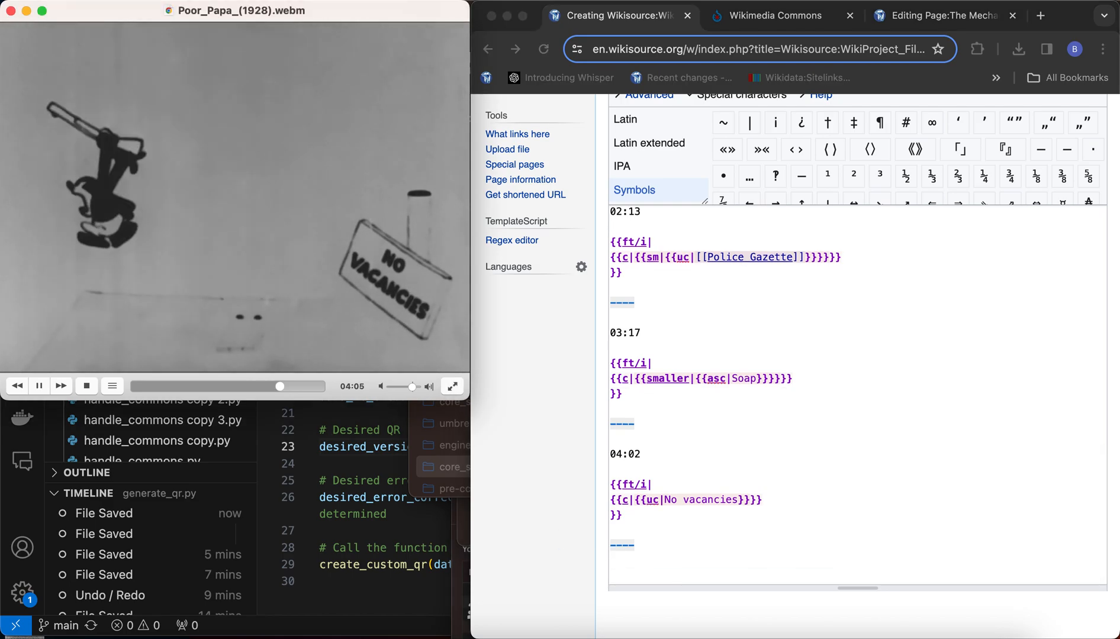
key("j")
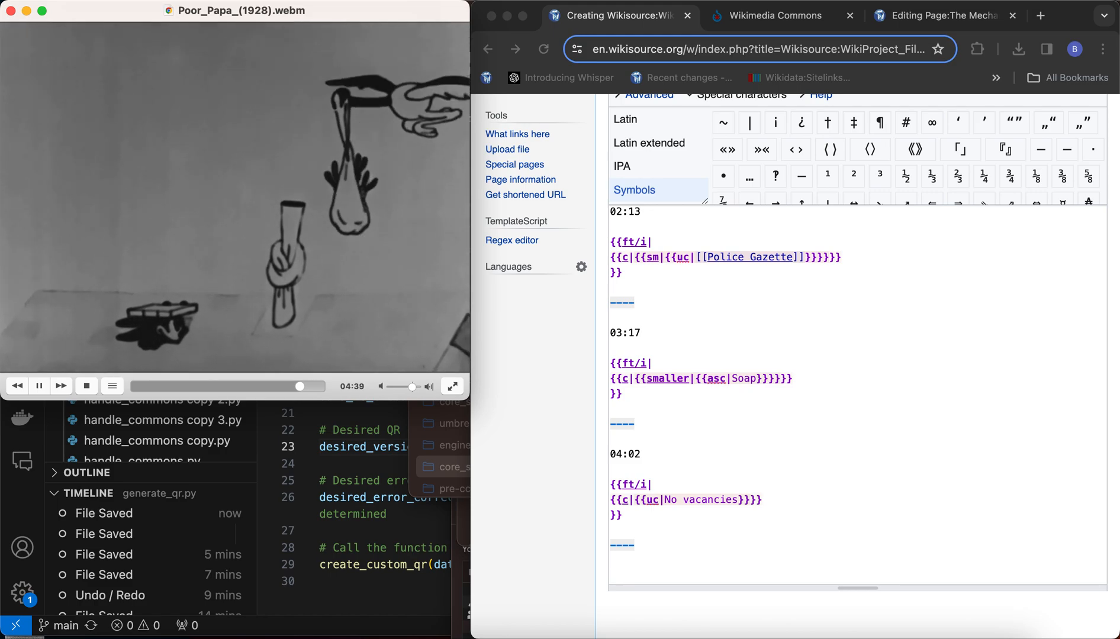
key("space")
key("super+Tab")
scroll(771, 365, "up", 1)
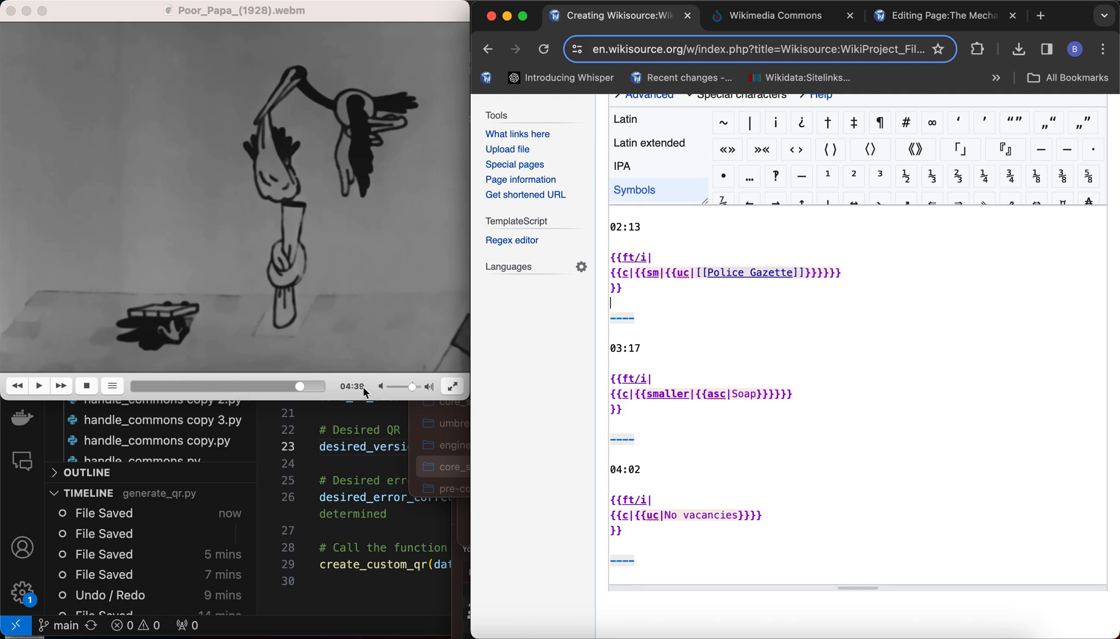
Step: Jump the film back to the piano scene and pause it at 01:54 with the sheet music in view
left_click(201, 388)
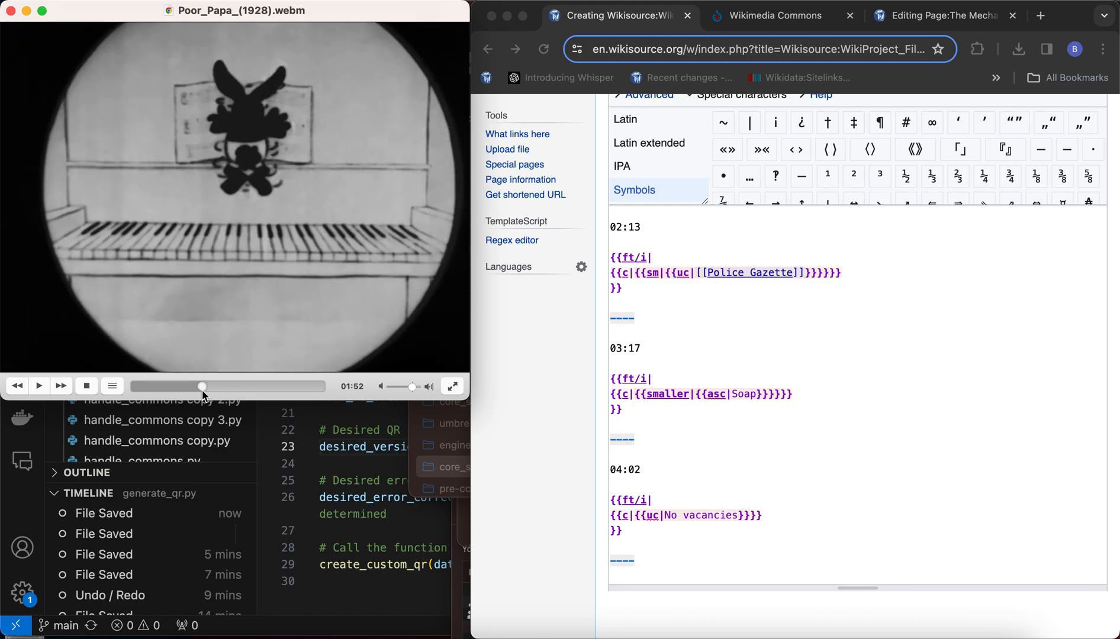
key("space")
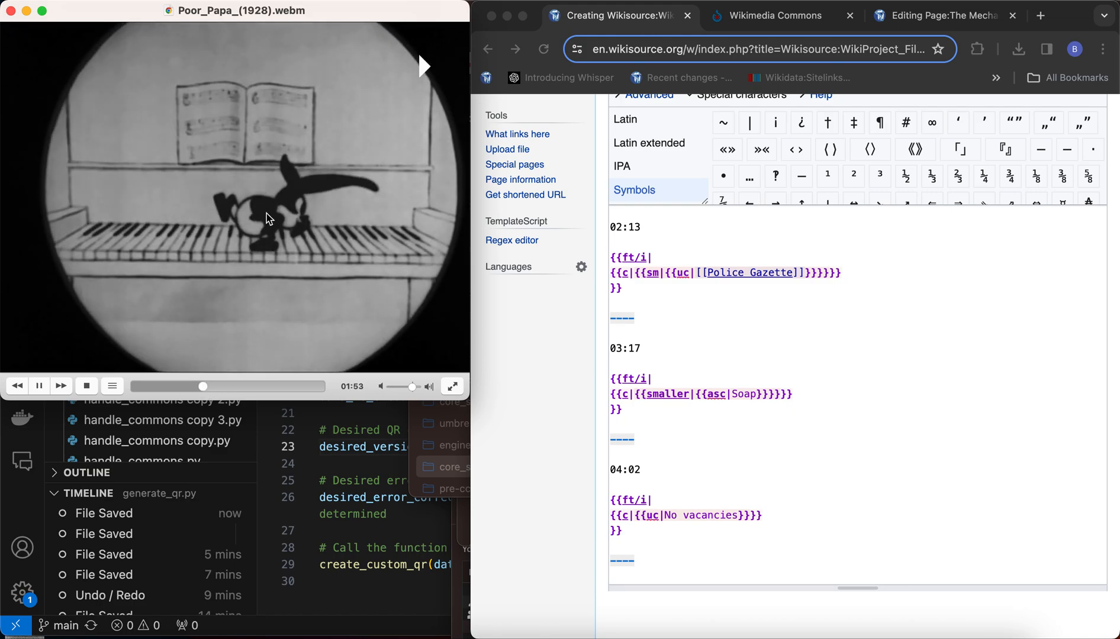
key("space")
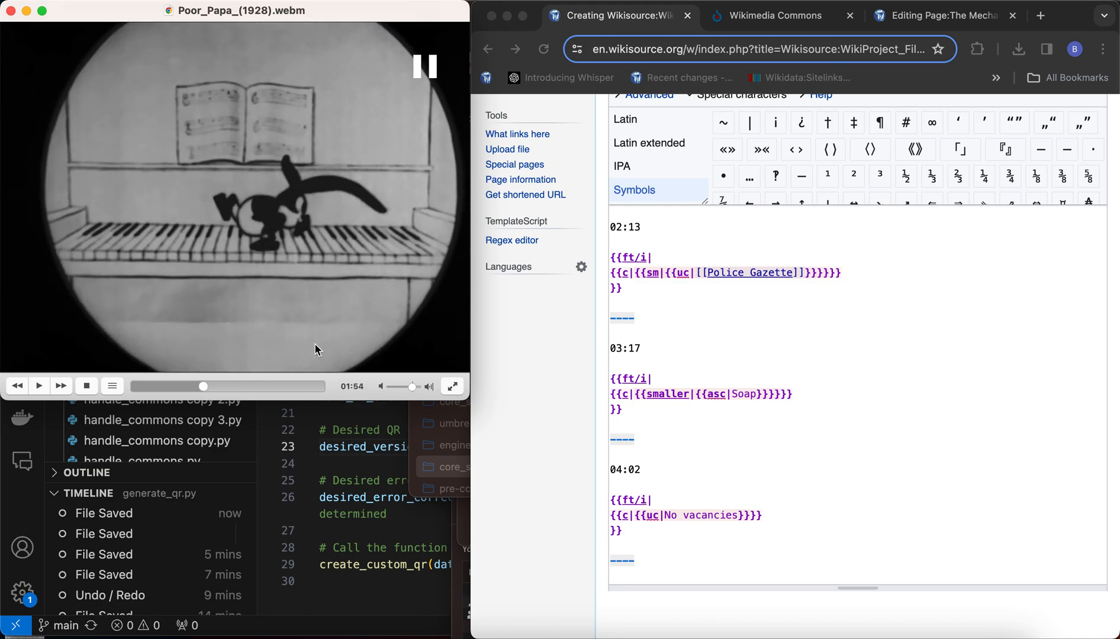
Step: Insert a 01:54 timestamp between the "Saturday night—" entry and the 02:13 entry
scroll(700, 323, "up", 2)
left_click(712, 323)
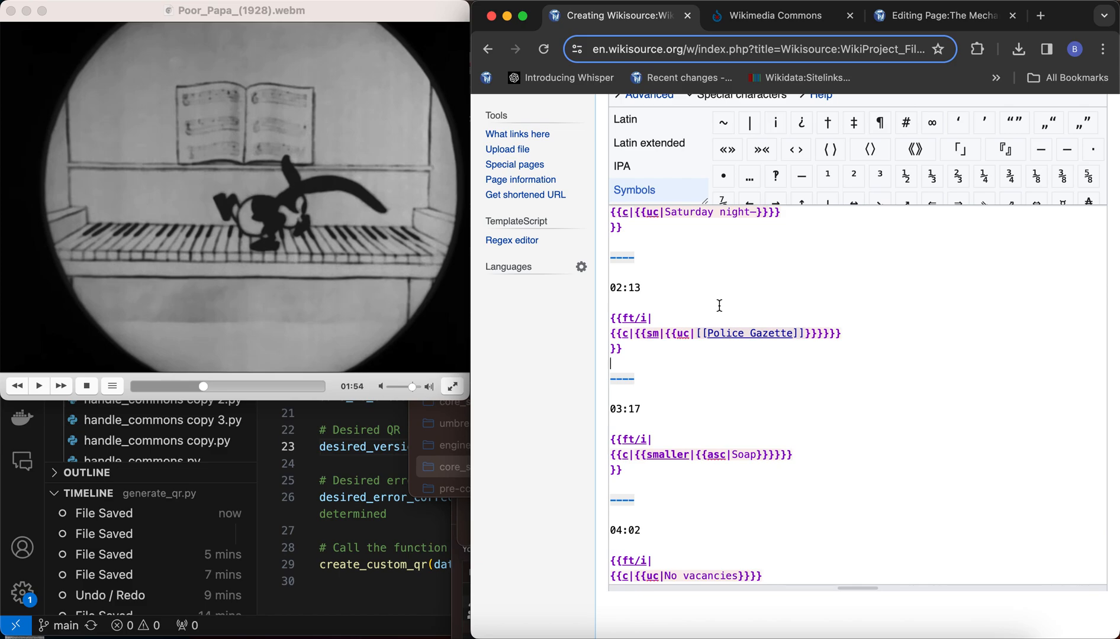
scroll(720, 303, "up", 1)
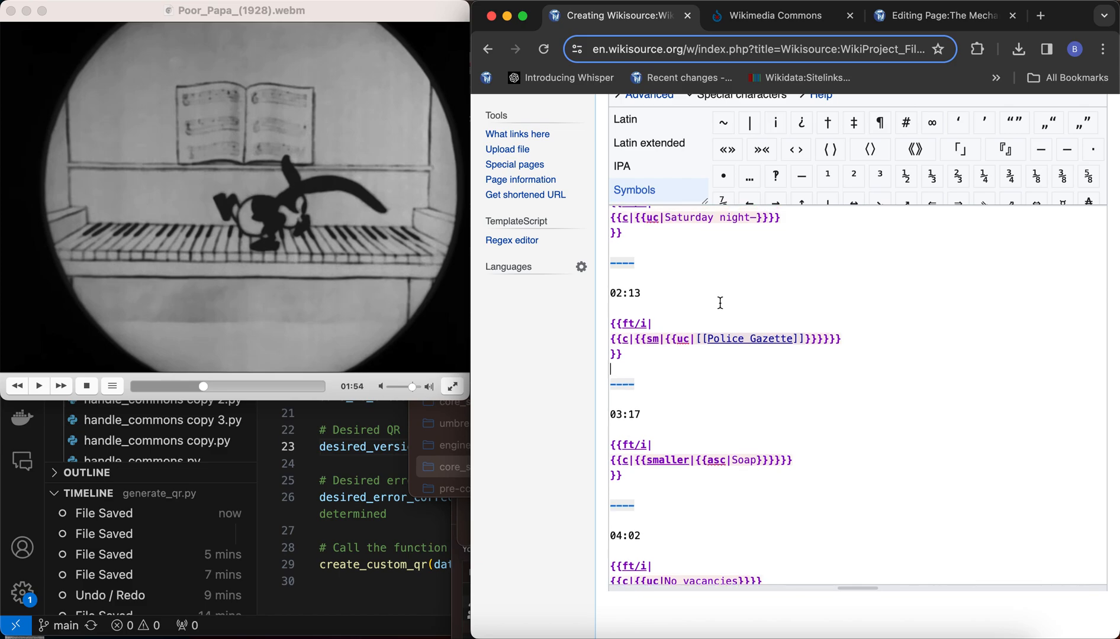
scroll(720, 302, "up", 2)
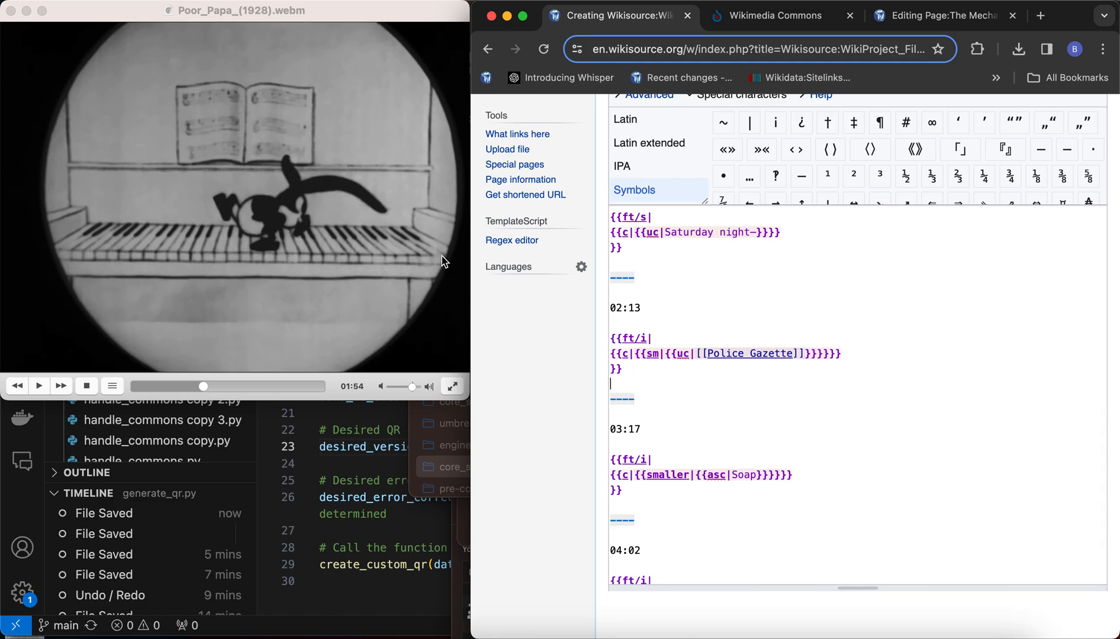
scroll(761, 307, "up", 5)
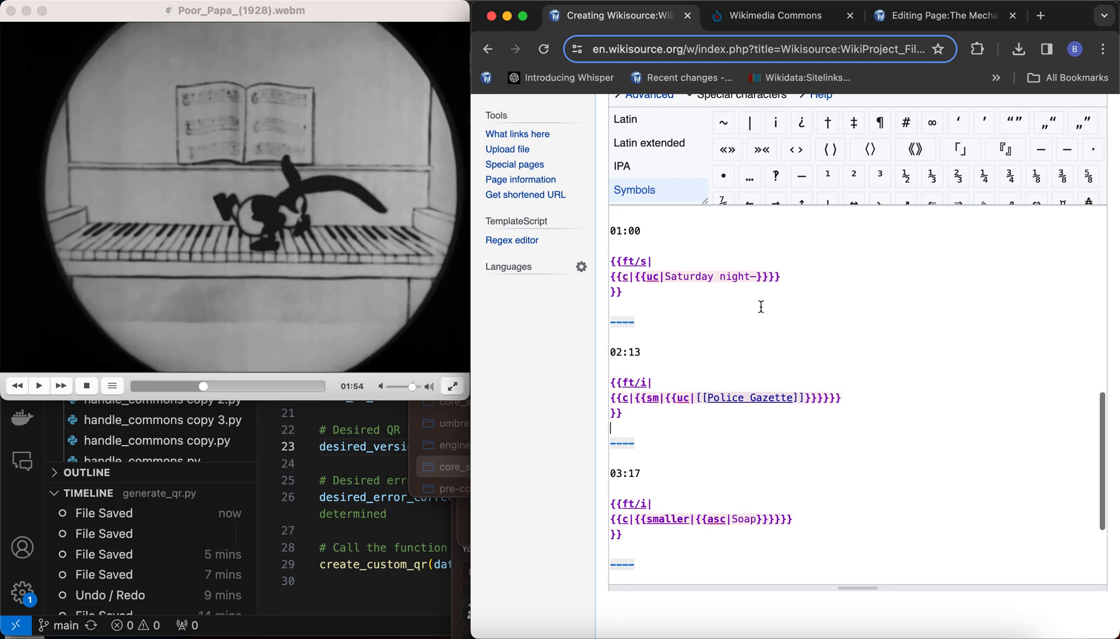
key("Return")
key("Return")
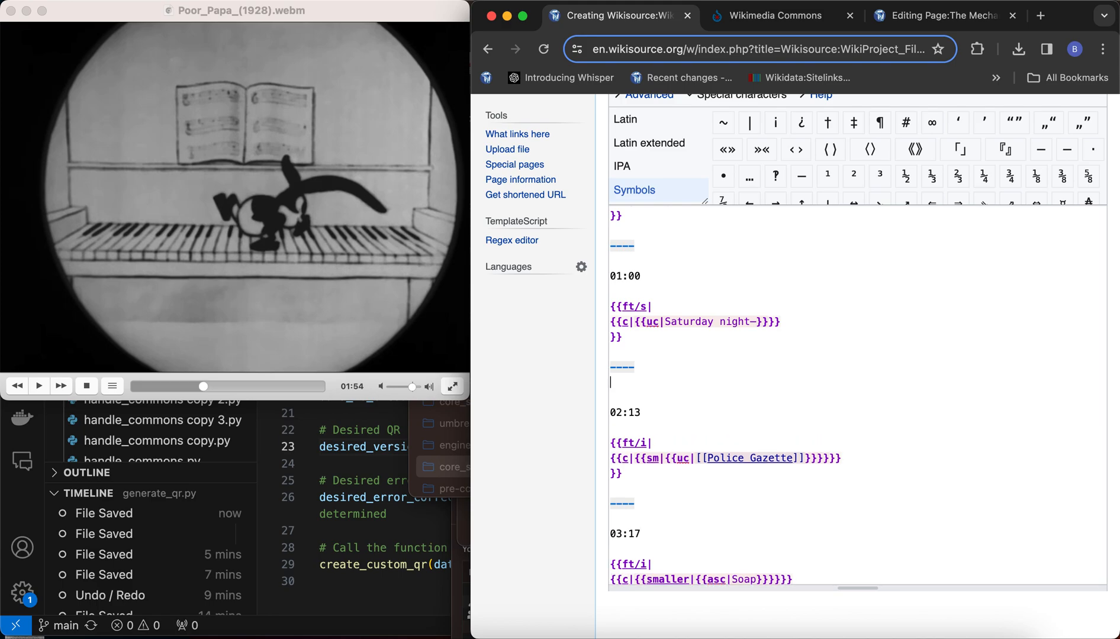
type("01:54")
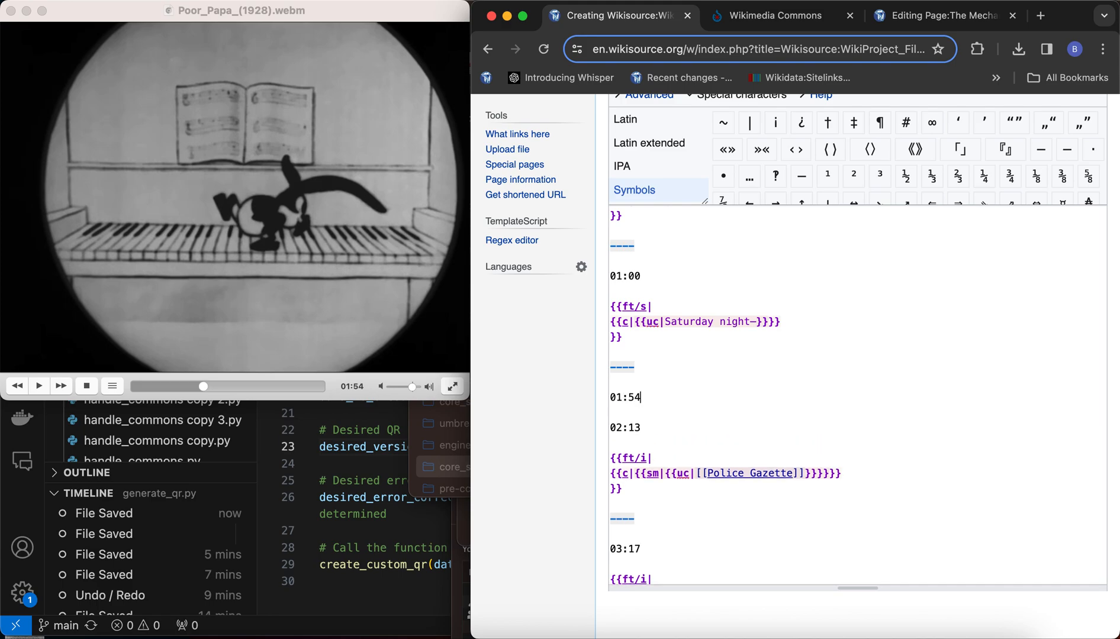
key("Return")
key("Return")
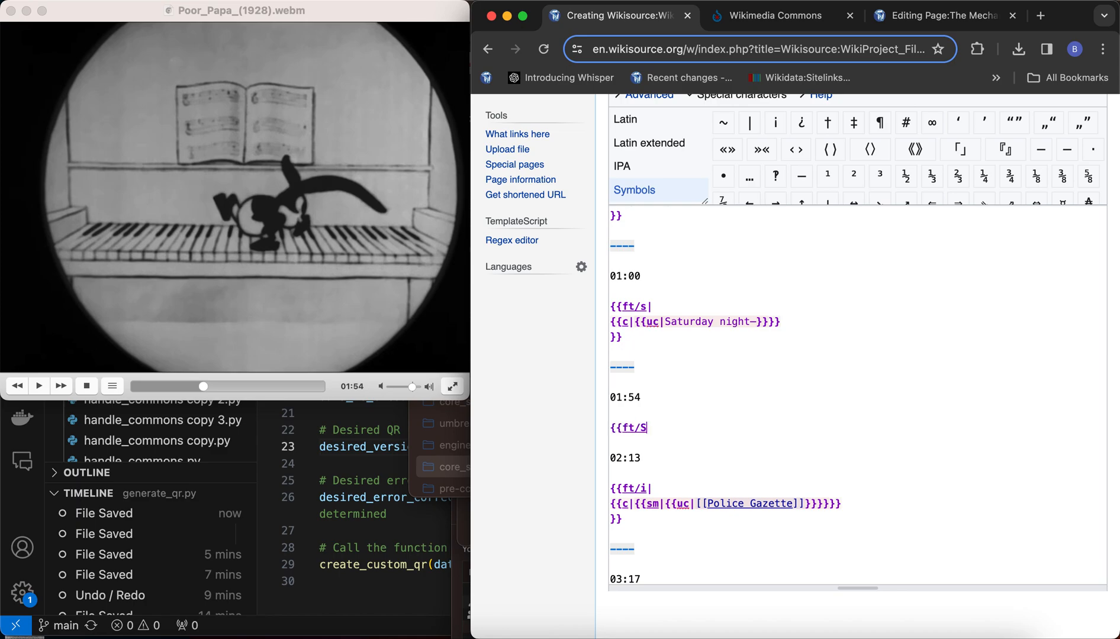
Step: Give the 01:54 entry an ft/s template containing an empty {{c|}}, followed by a ---- separator line
type("{{ft/s|")
key("Return")
type("{")
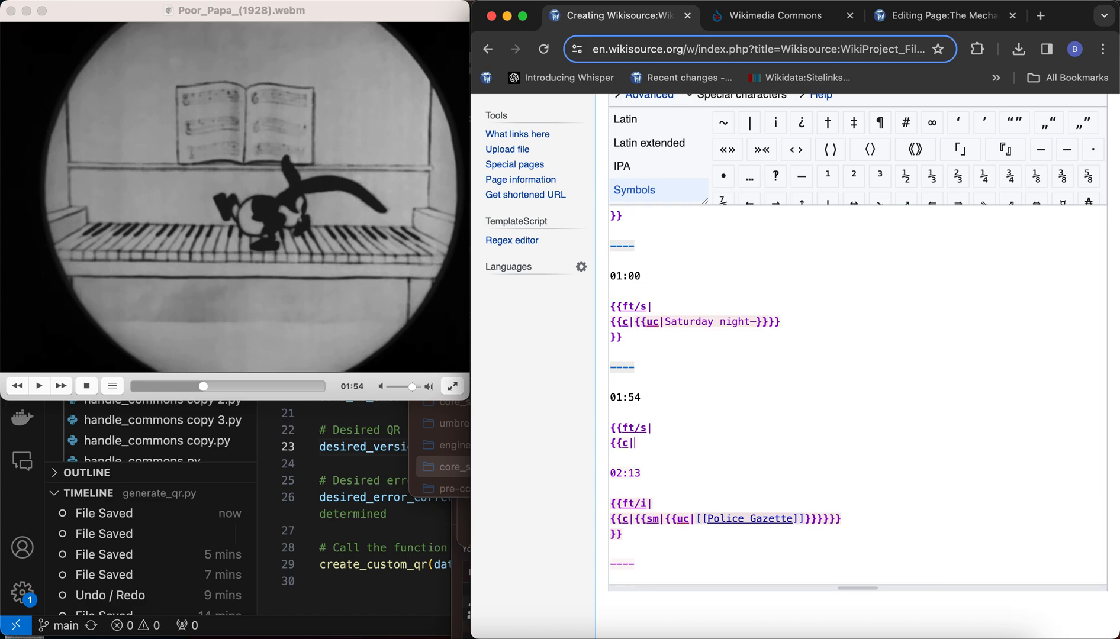
type("{c|")
key("Return")
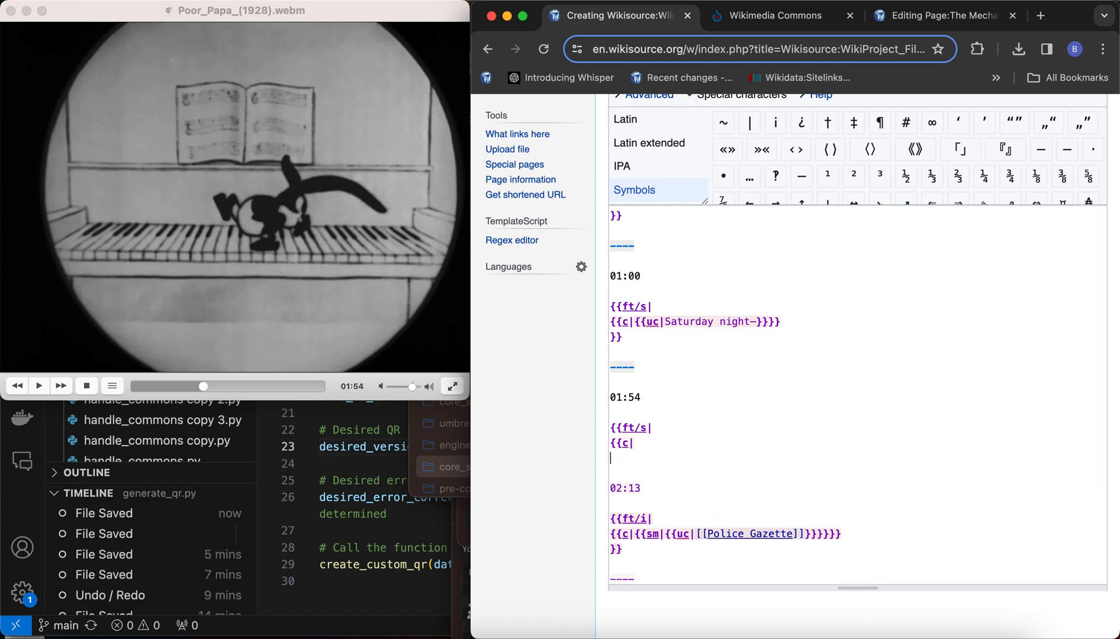
key("BackSpace")
type("}}")
key("Return")
type("}}")
key("Return")
key("Return")
type("0")
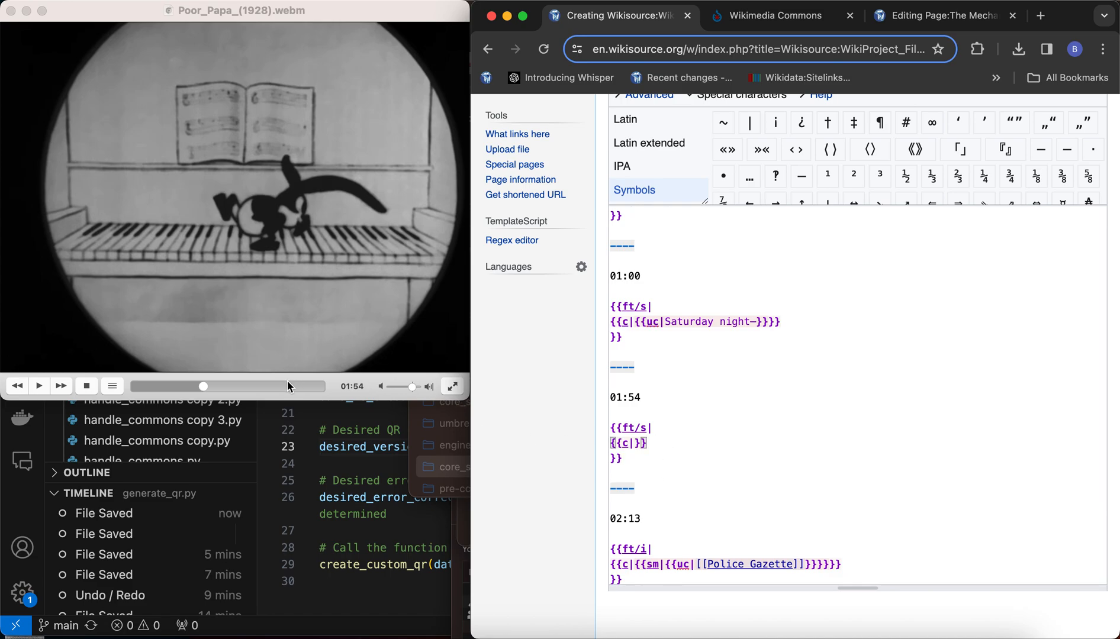
Step: Open the index page of The Mechanical Cow (1927) silent version from its page being edited
left_click(919, 20)
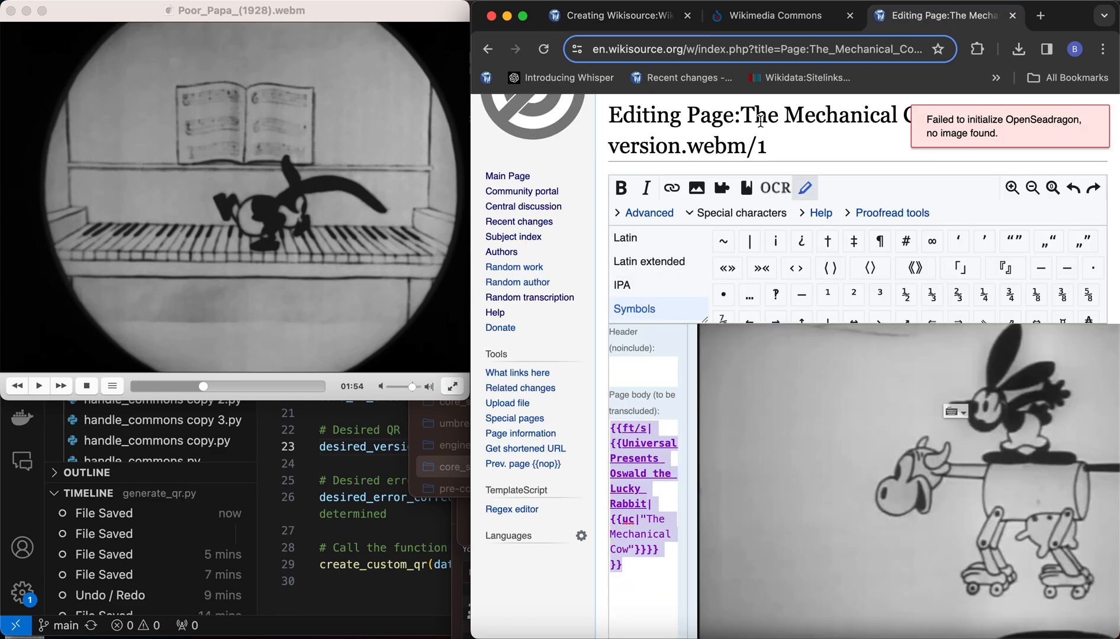
scroll(733, 205, "up", 3)
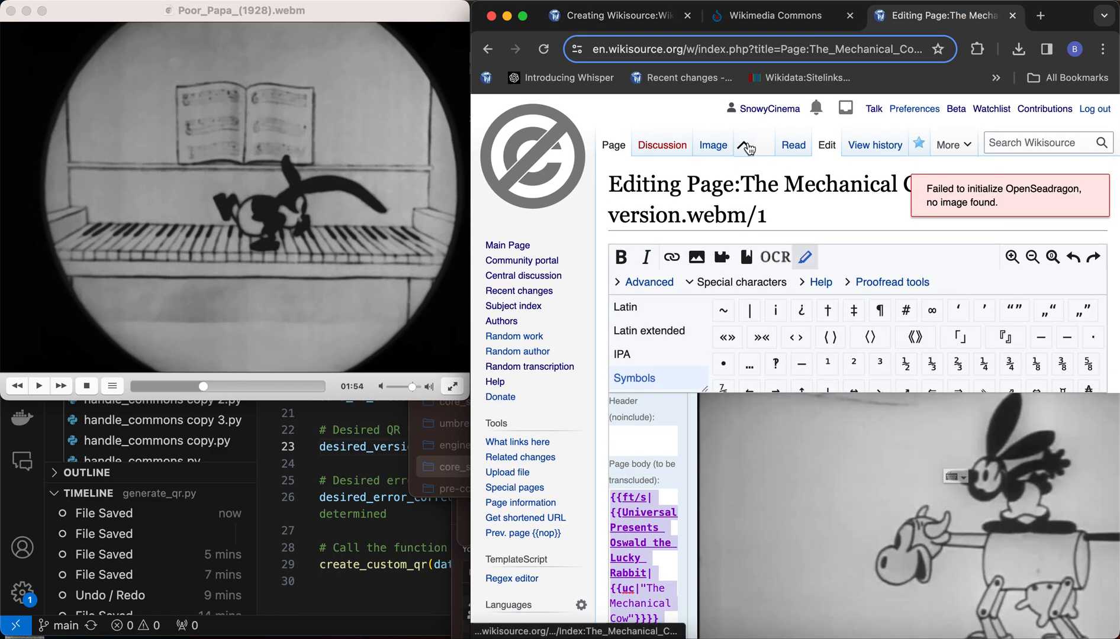
left_click(748, 148)
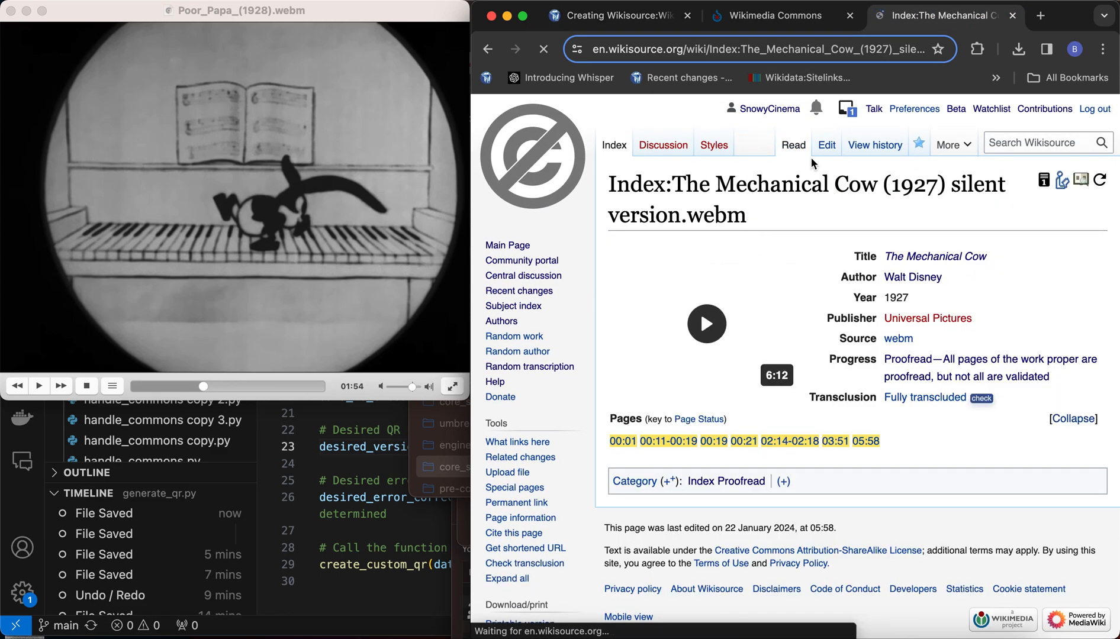
Step: Return to the Poor Papa draft and delete the 01:54 entry along with its empty template and one ---- separator
left_click(734, 439)
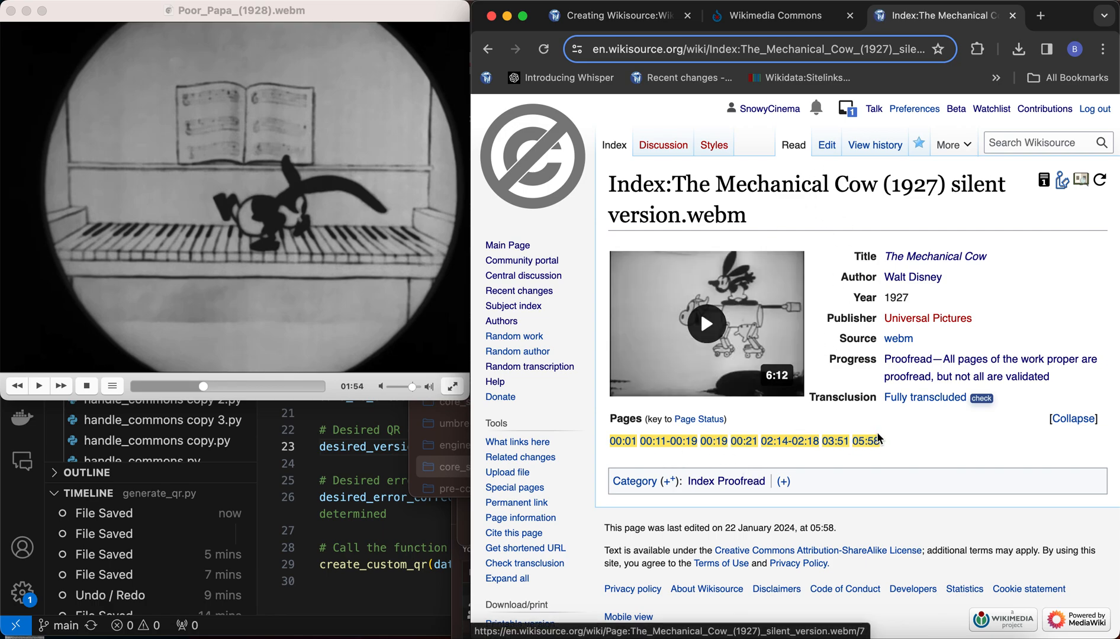
left_click(640, 15)
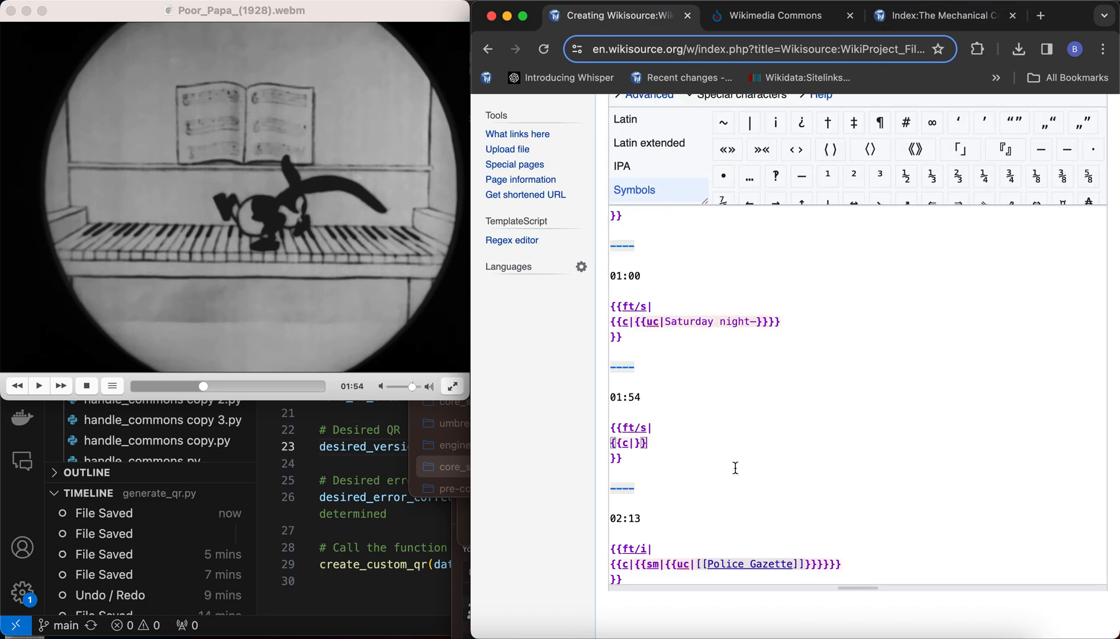
left_click_drag(701, 453, 655, 363)
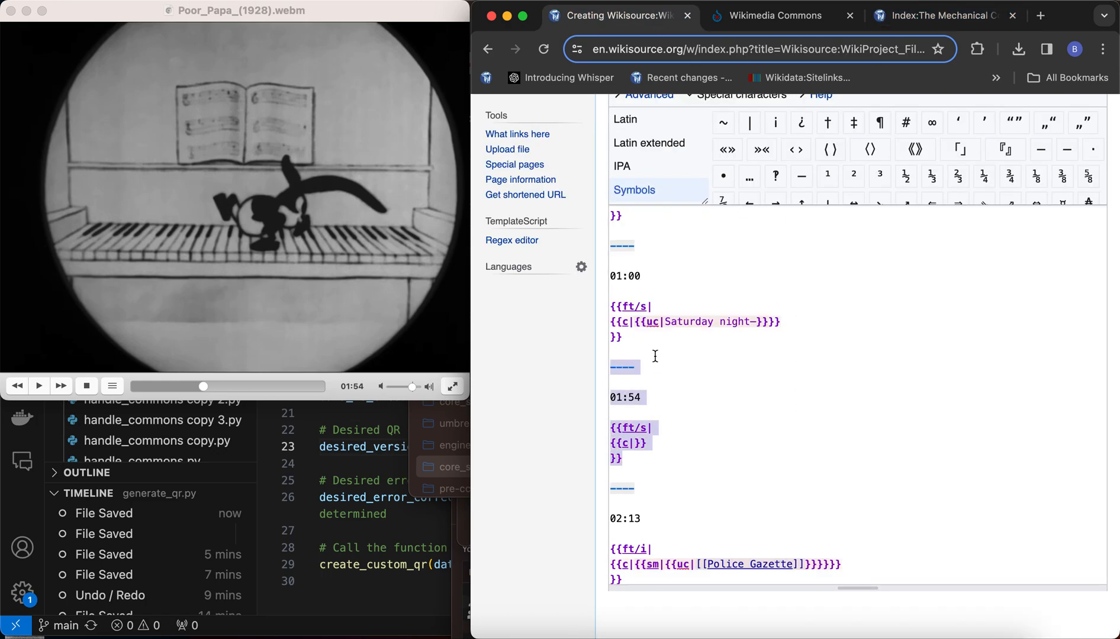
key("BackSpace")
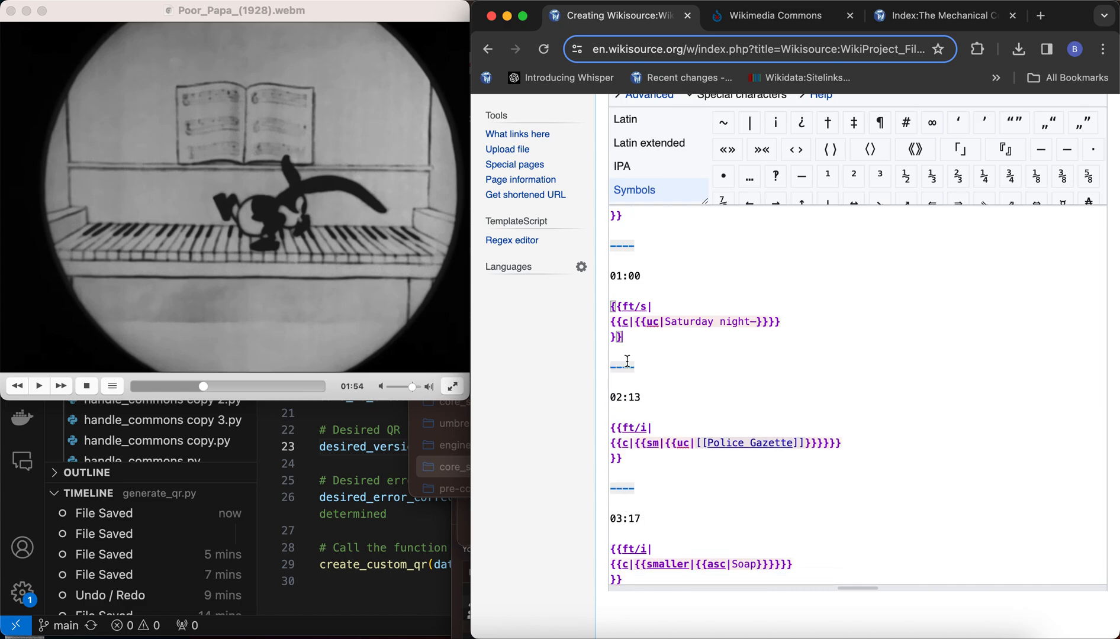
Step: Jump the film ahead to 04:37 and play it from there
scroll(757, 442, "down", 5)
scroll(639, 440, "up", 4)
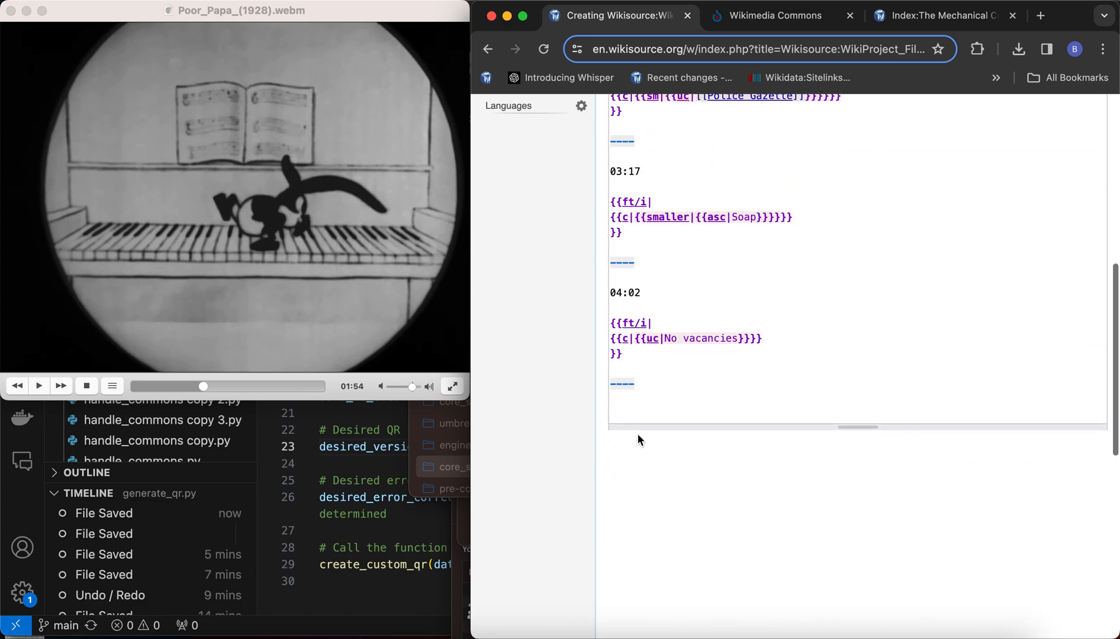
left_click(296, 215)
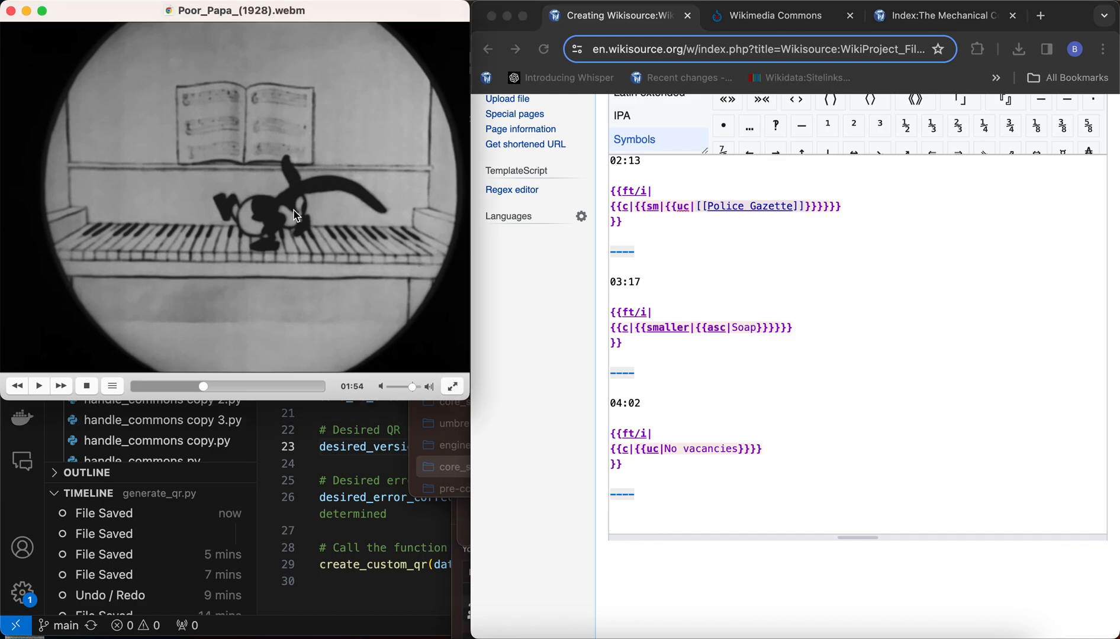
left_click(299, 388)
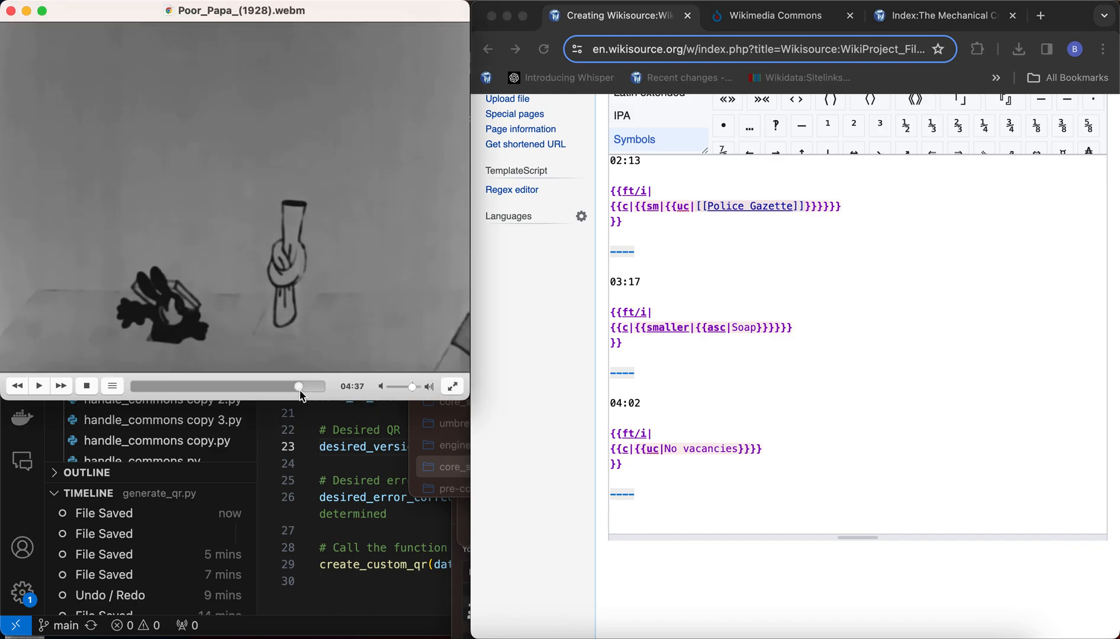
left_click_drag(300, 391, 302, 391)
key("ctrl+super+Left")
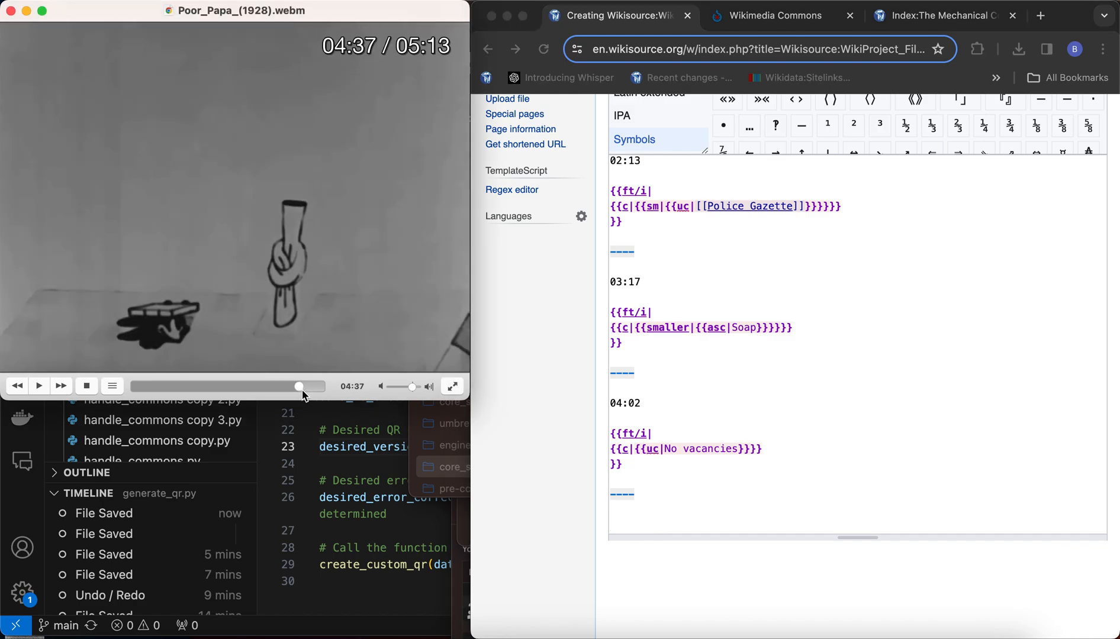
key("space")
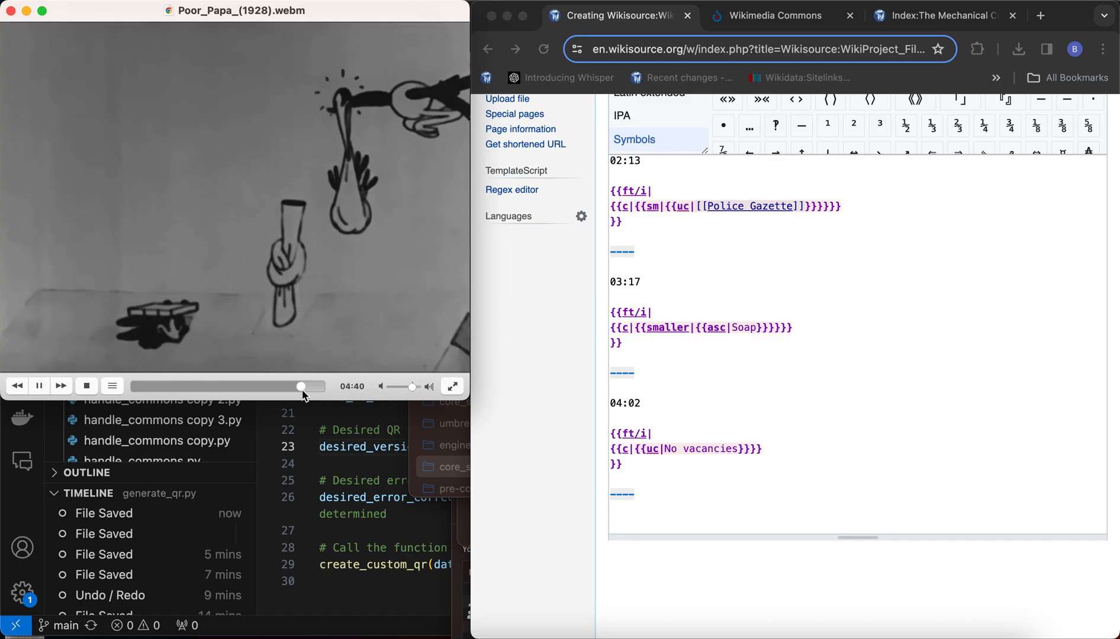
Step: Rewind the film to the water tank scene and pause it at 04:52
left_click(703, 508)
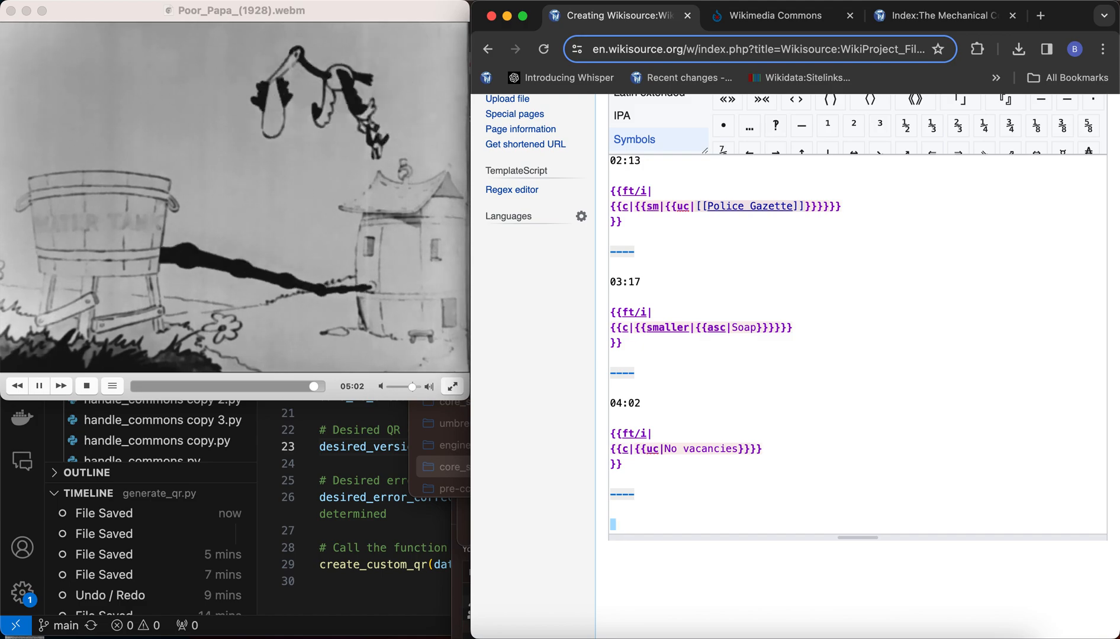
left_click(191, 88)
key("Left")
key("Left")
key("Left")
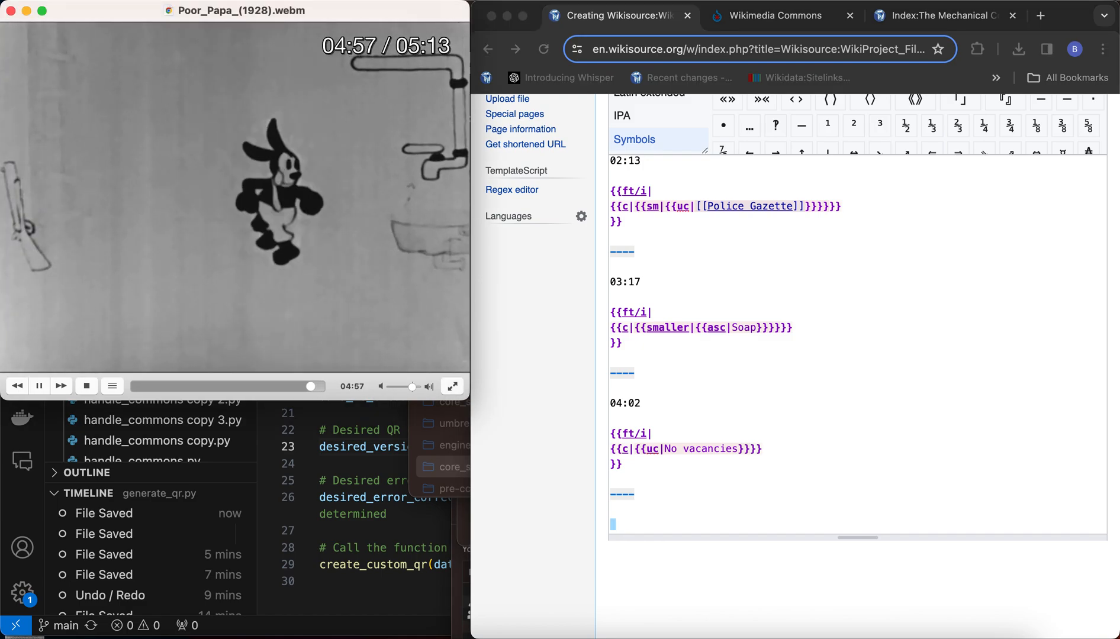
key("Left")
key("Left")
key("Left")
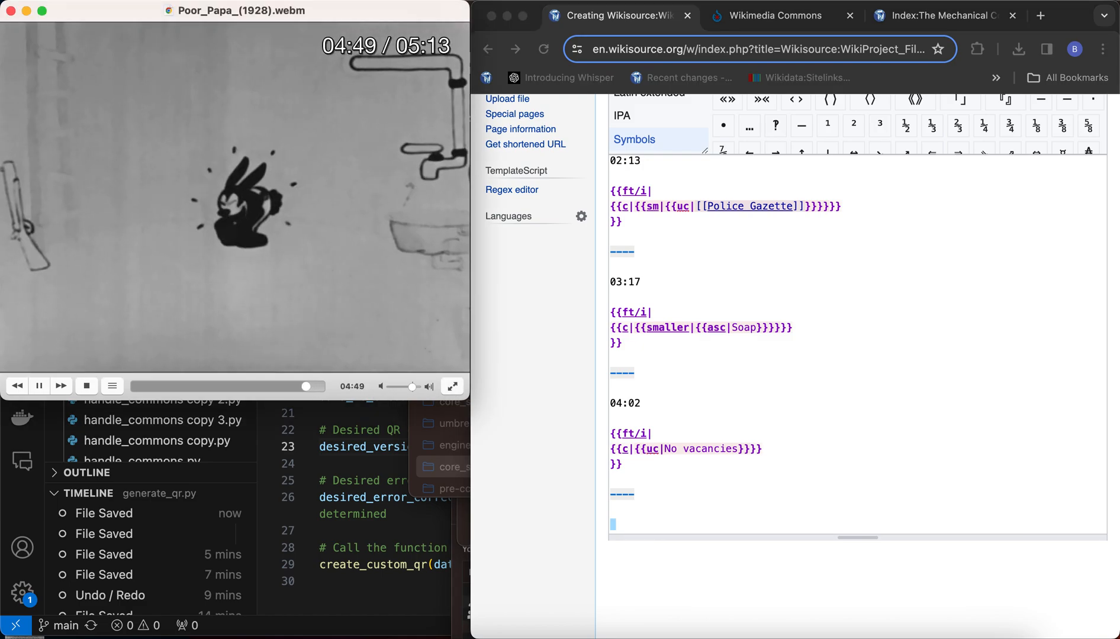
key("Left")
key("Left")
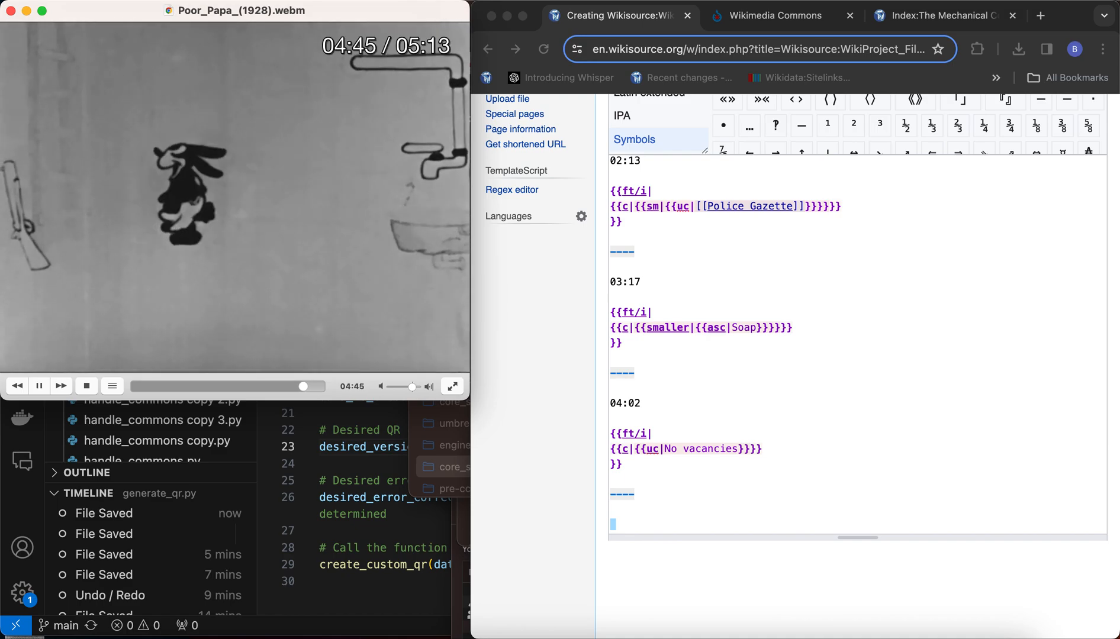
key("Right")
key("Right")
key("Right")
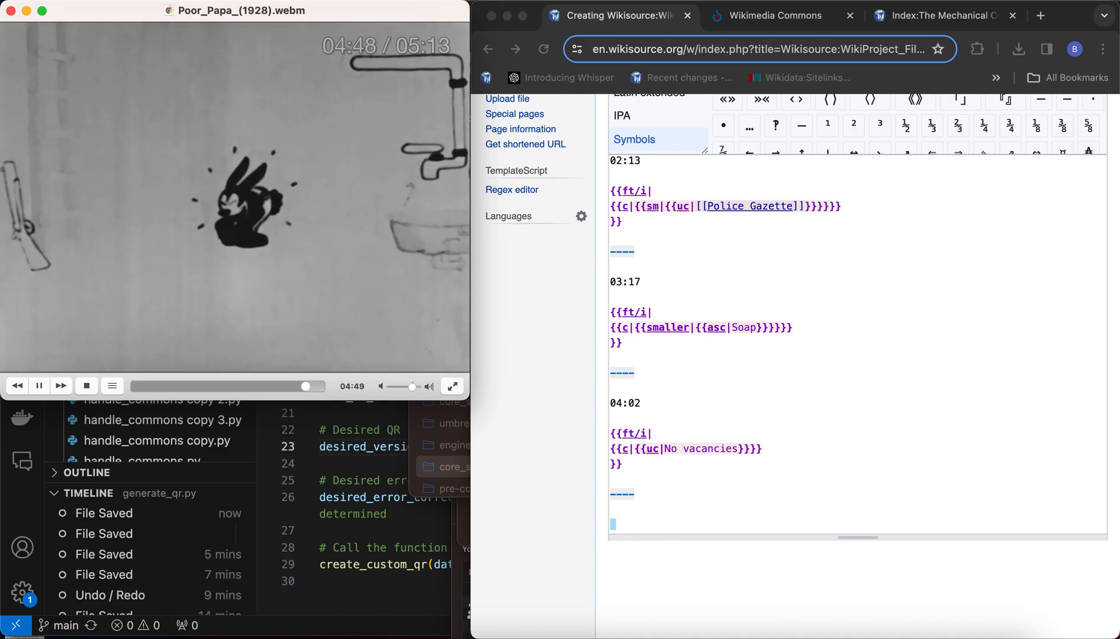
key("Left")
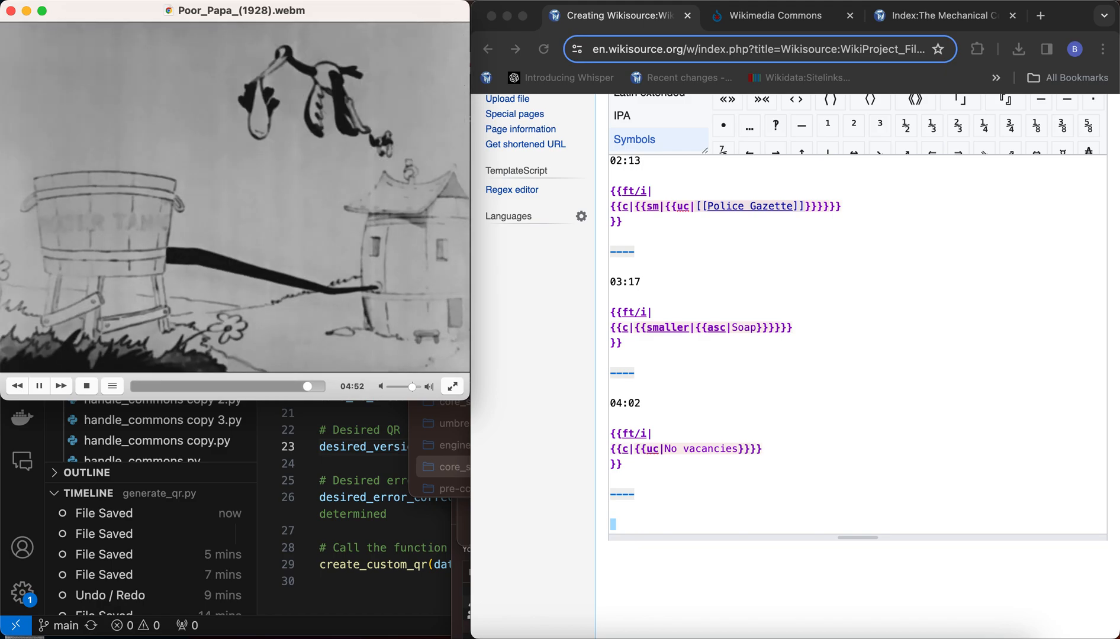
key("space")
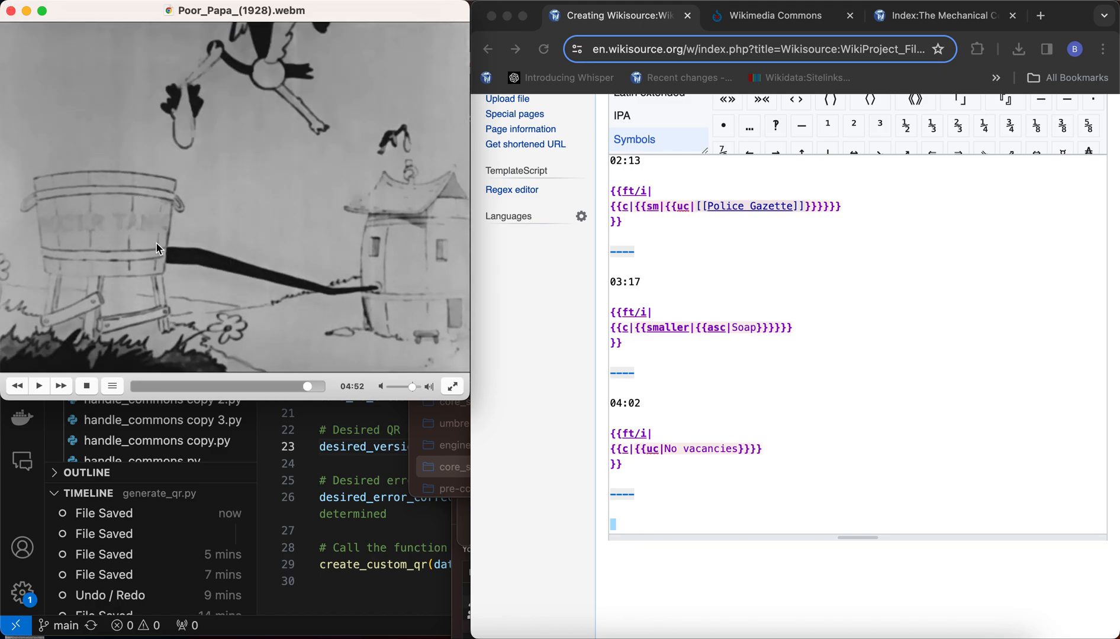
Step: Add a 04:52 entry at the draft's end with an ft/i template containing {{c|{{uc|Water tank}}}}, followed by a ---- separator line
left_click(672, 496)
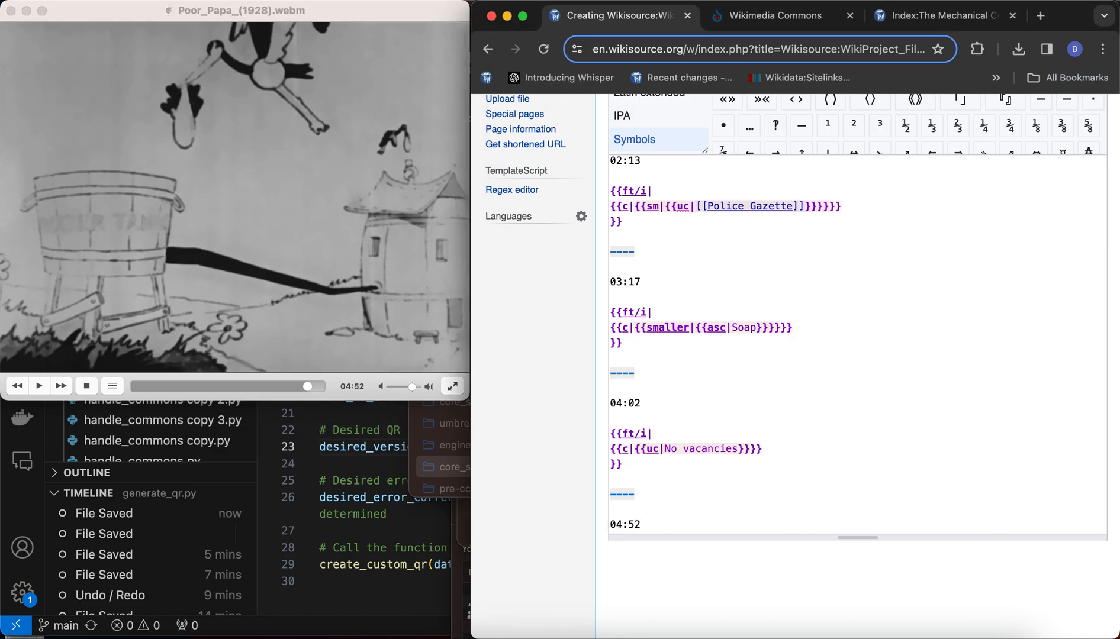
key("Return")
key("Return")
type("{{ft/i|")
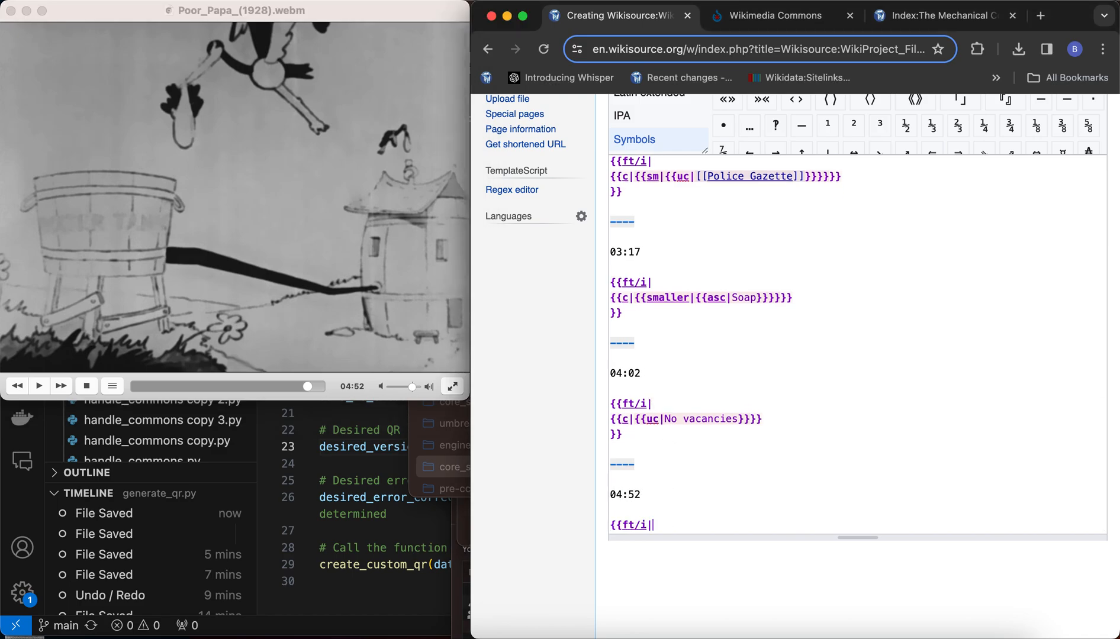
key("Return")
type("{{c|{{uc|Water tank")
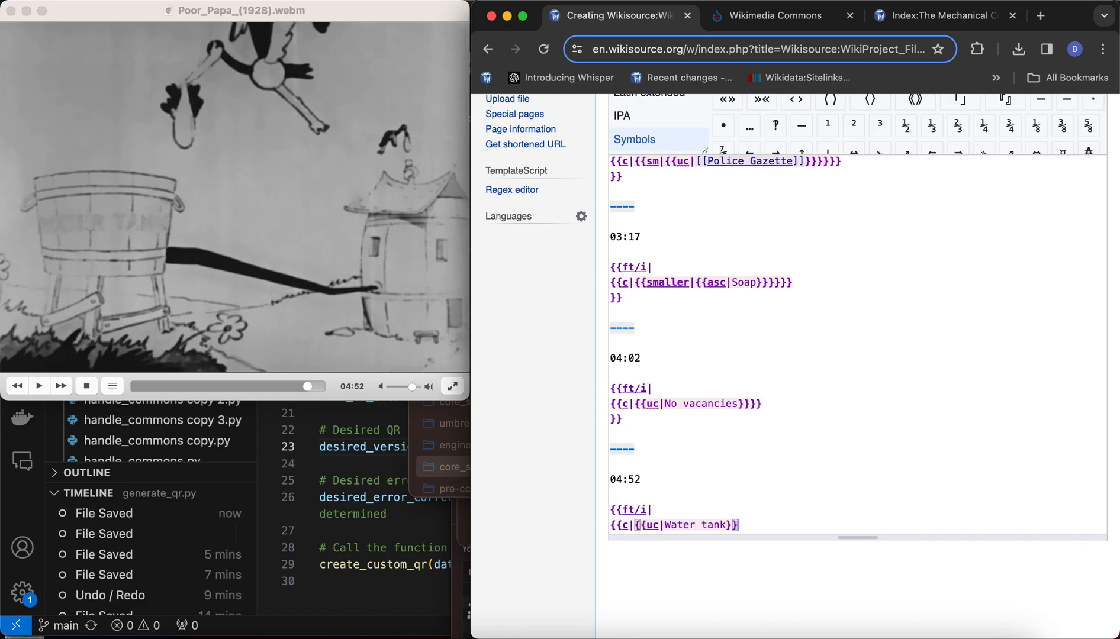
key("Return")
type("}}")
key("Return")
type("----")
key("Return")
key("Return")
Step: Pause the film on the end title at 05:12 and add a 05:12 entry with an ft/s template containing {{An Oswald Comedy}}
left_click(276, 219)
key("space")
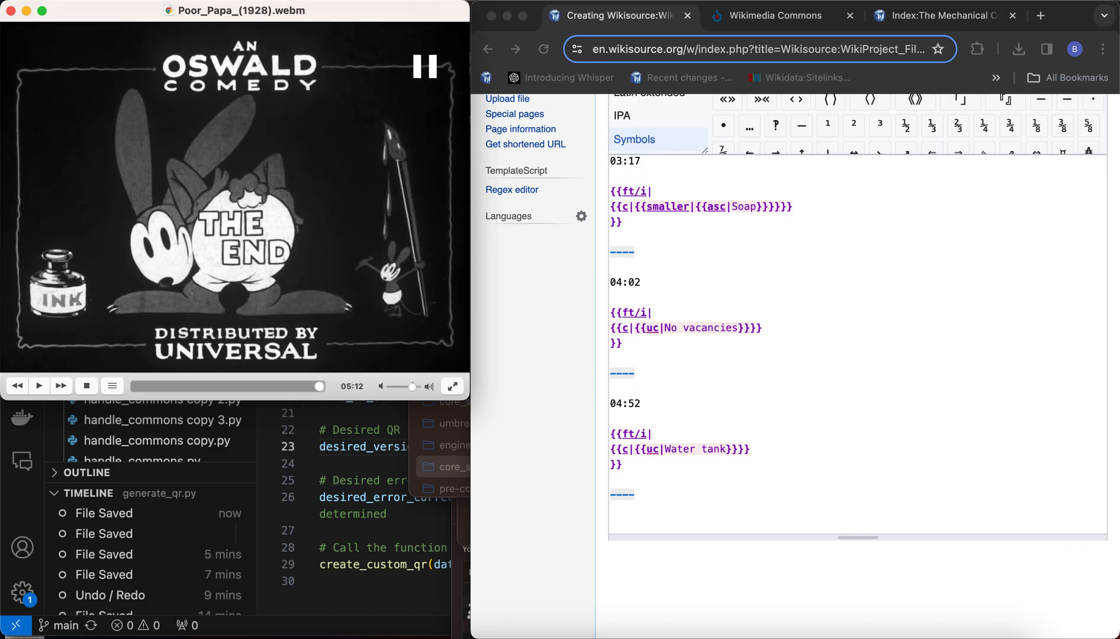
left_click(713, 525)
type("05:12")
key("Return")
key("Return")
type("{{ft/s|")
key("Return")
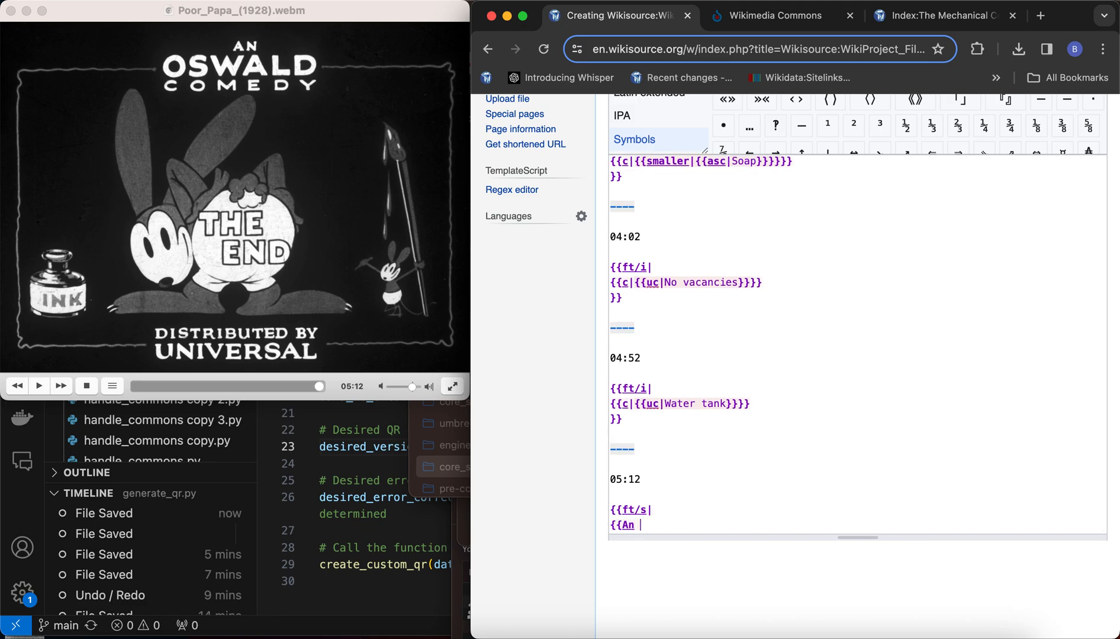
type("{{An Oswald Comedy}}")
key("Return")
type("}}")
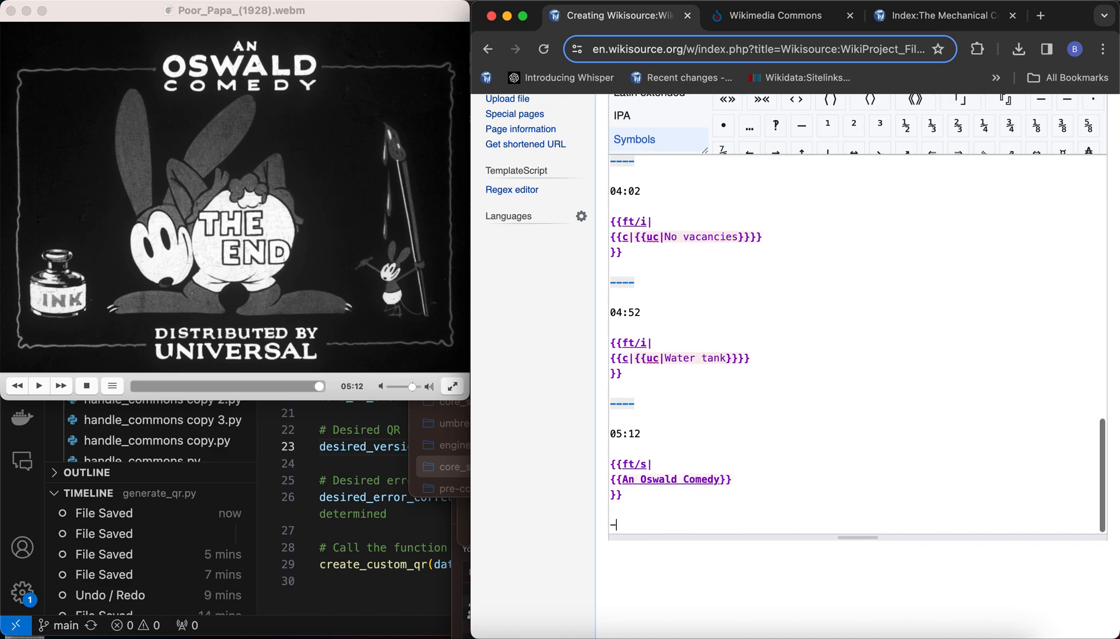
Step: Shrink the film player window to fit beside the browser and return to the draft text
left_click(318, 270)
key("space")
key("space")
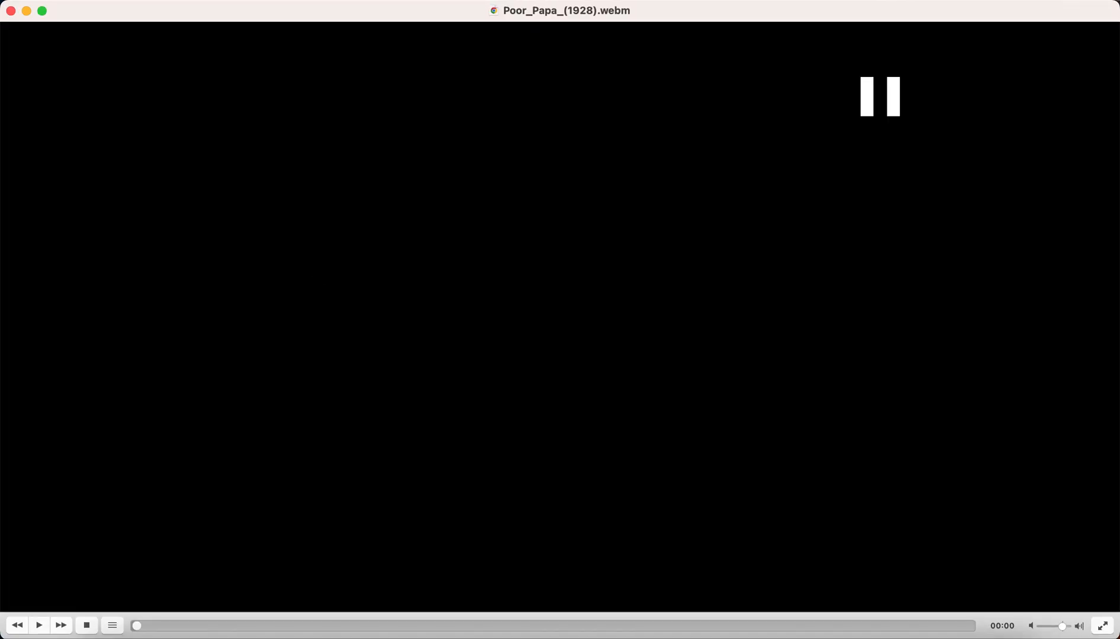
left_click_drag(1116, 209, 333, 229)
left_click_drag(363, 143, 349, 14)
left_click(684, 309)
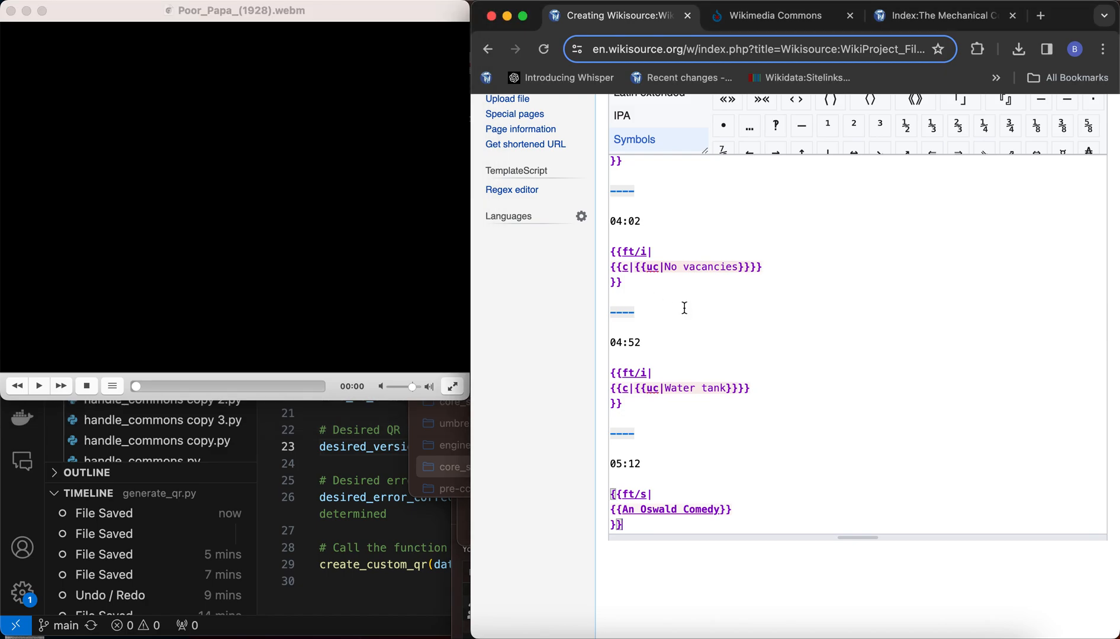
Step: Add a ---- separator after the 05:12 entry and start an ft/d template with a nested {{cd| below it
key("Down")
key("Down")
key("Down")
key("Down")
key("Down")
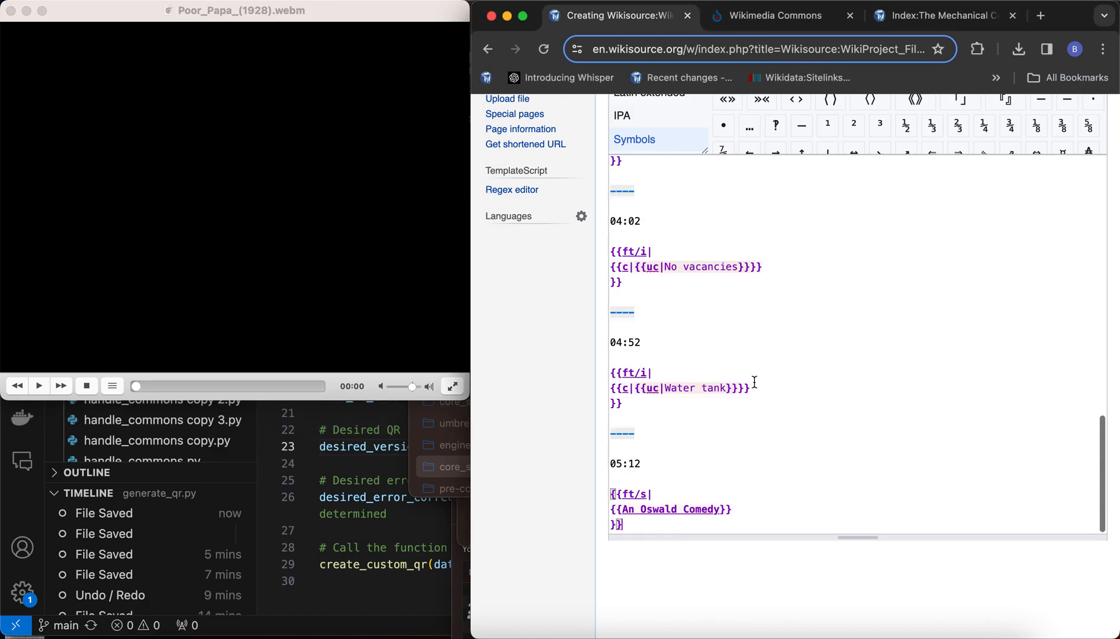
key("Return")
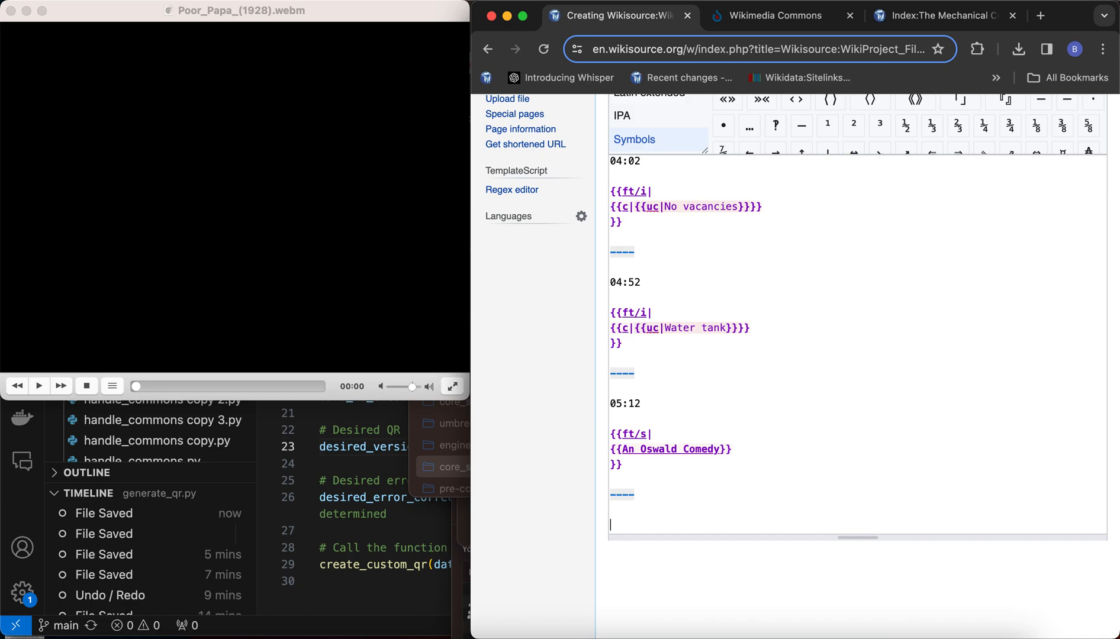
type("{{ft/d|")
key("Return")
type("{{cd|")
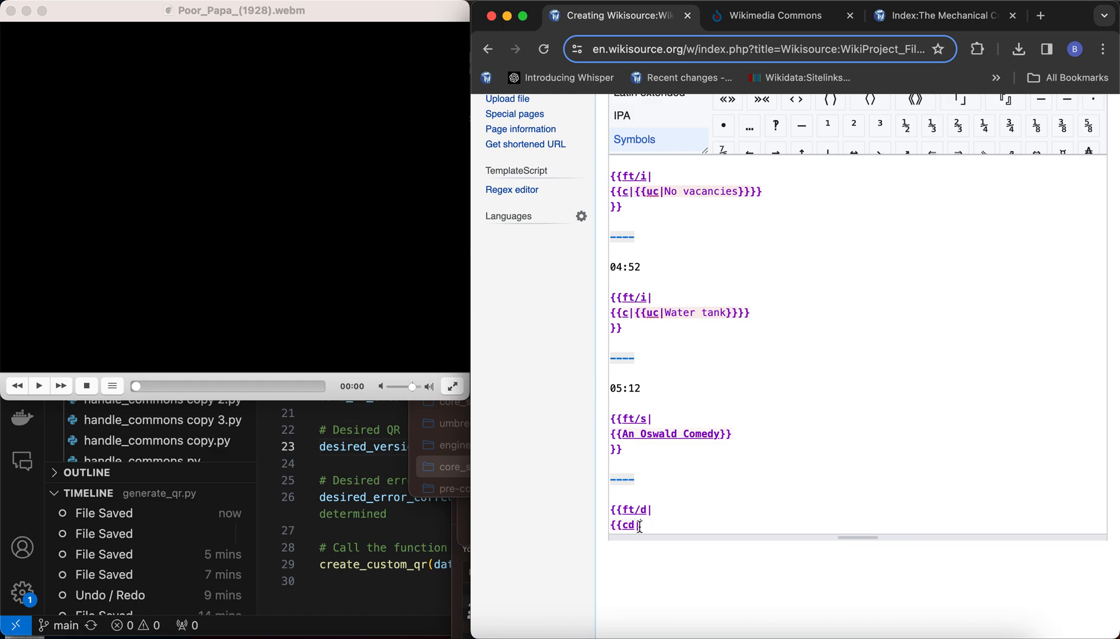
Step: Remove the trailing separator and the unfinished ft/d template after the 05:12 entry
left_click(661, 492)
key("Return")
scroll(661, 491, "down", 1)
key("BackSpace")
key("BackSpace")
key("Return")
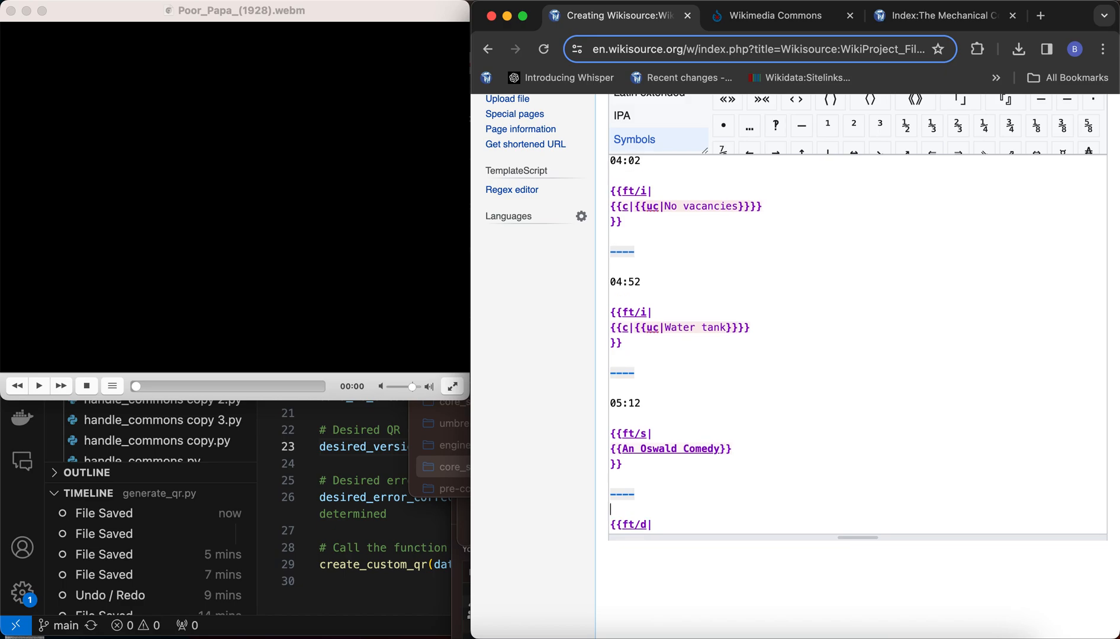
scroll(655, 507, "down", 1)
left_click_drag(655, 531, 624, 469)
key("BackSpace")
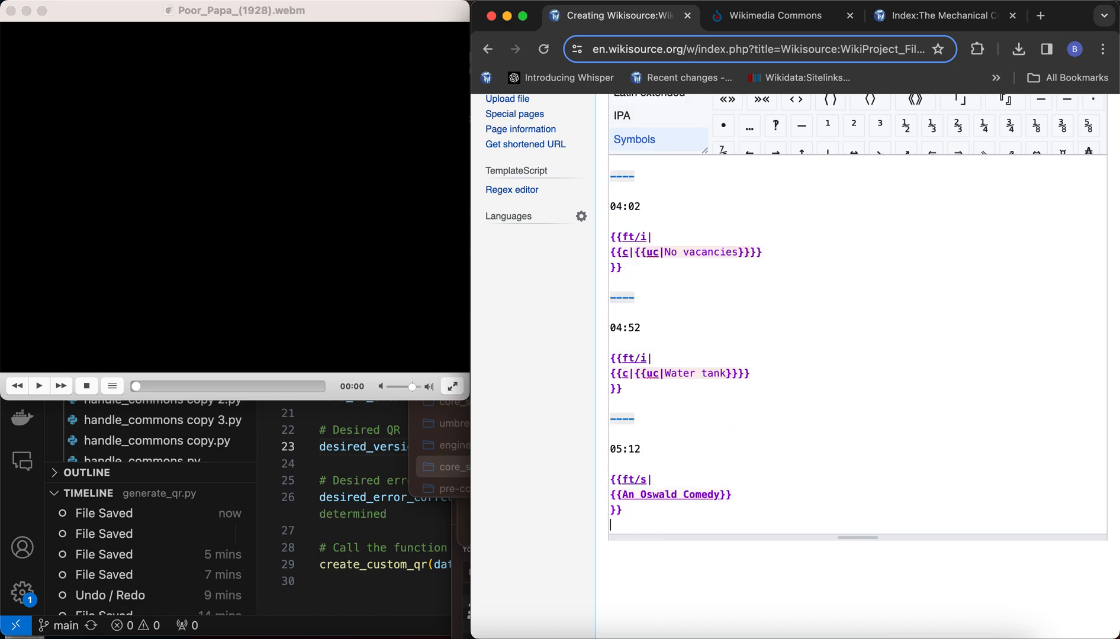
Step: Publish the Poor Papa draft page and widen the browser window to fill the screen
scroll(595, 513, "down", 10)
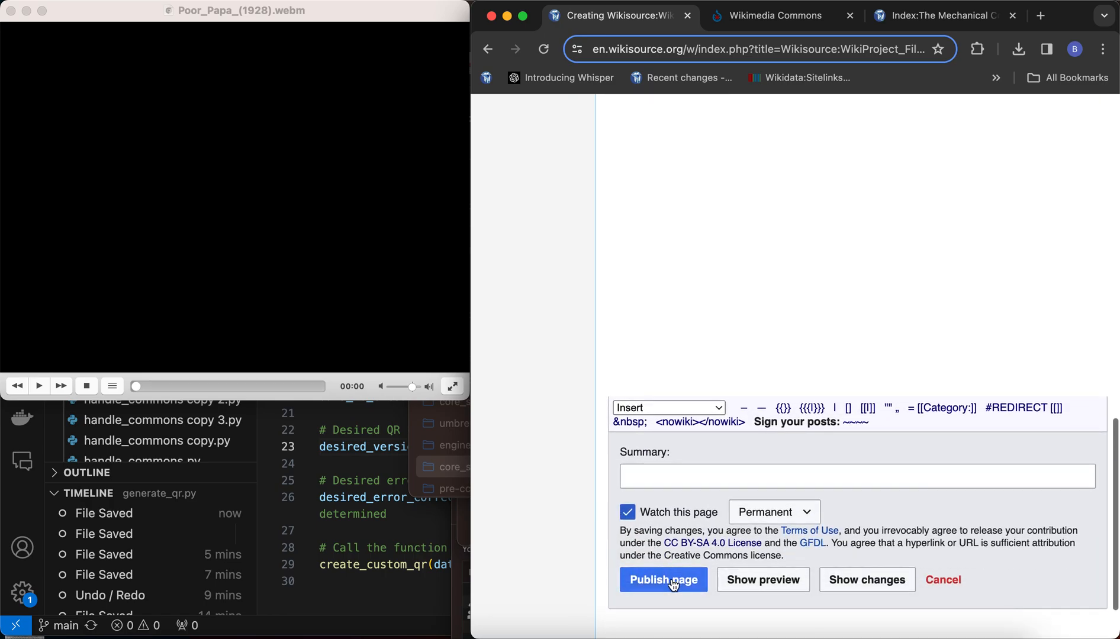
left_click(673, 581)
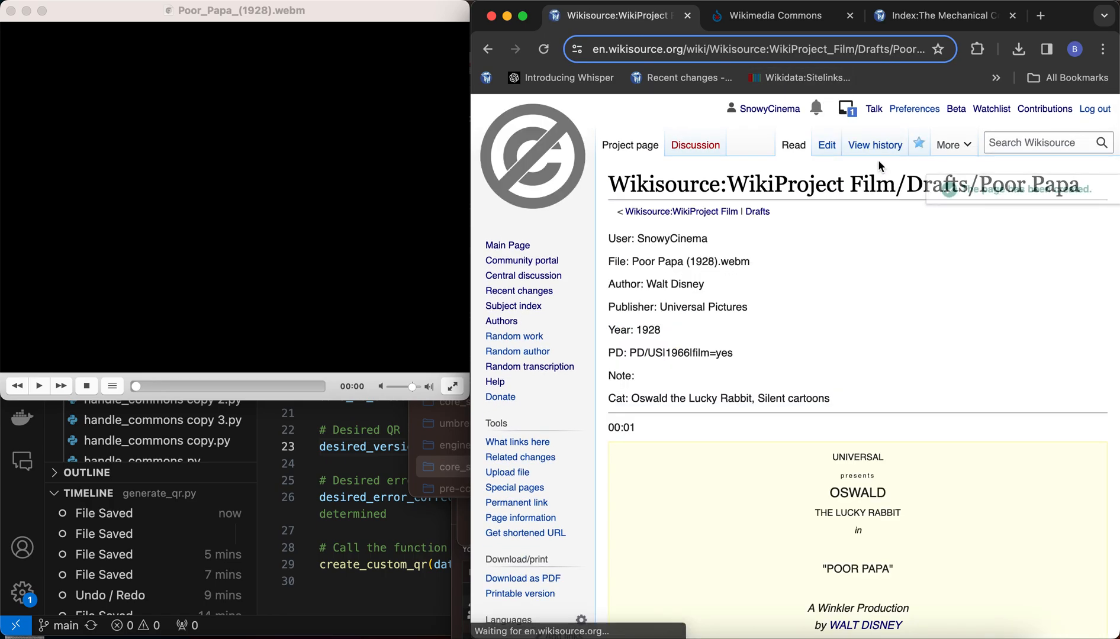
left_click_drag(472, 410, 3, 437)
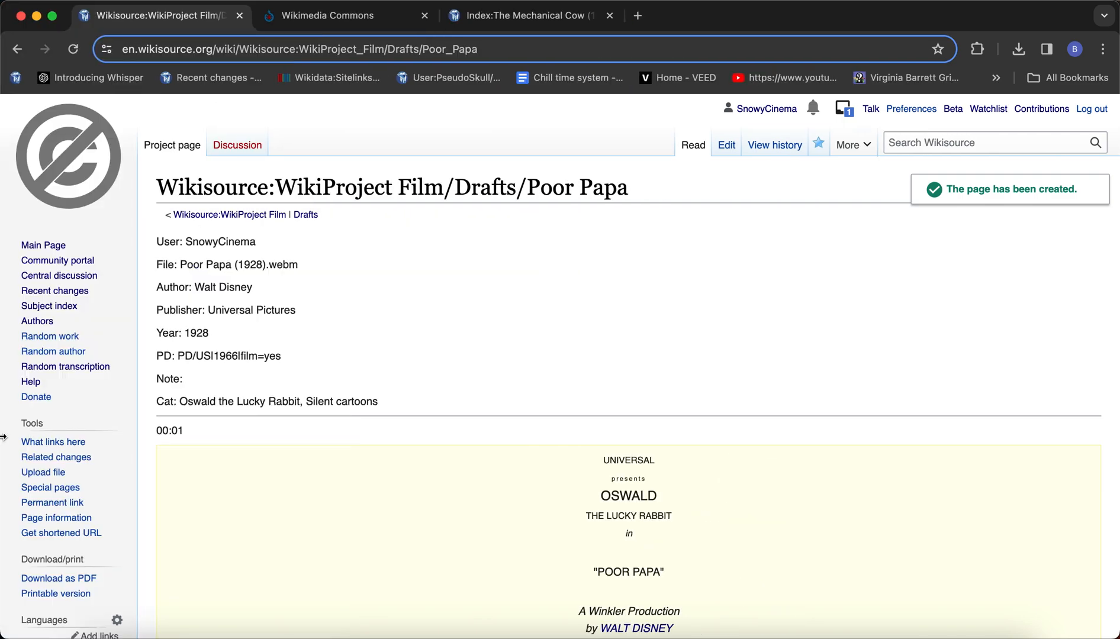
Step: Replace the entire Poor Papa draft text with an ft/d template that contains a nested {{cd|Ouch!}}
left_click(727, 145)
key("super+a")
key("BackSpace")
type("{{ft/d|")
type("{{")
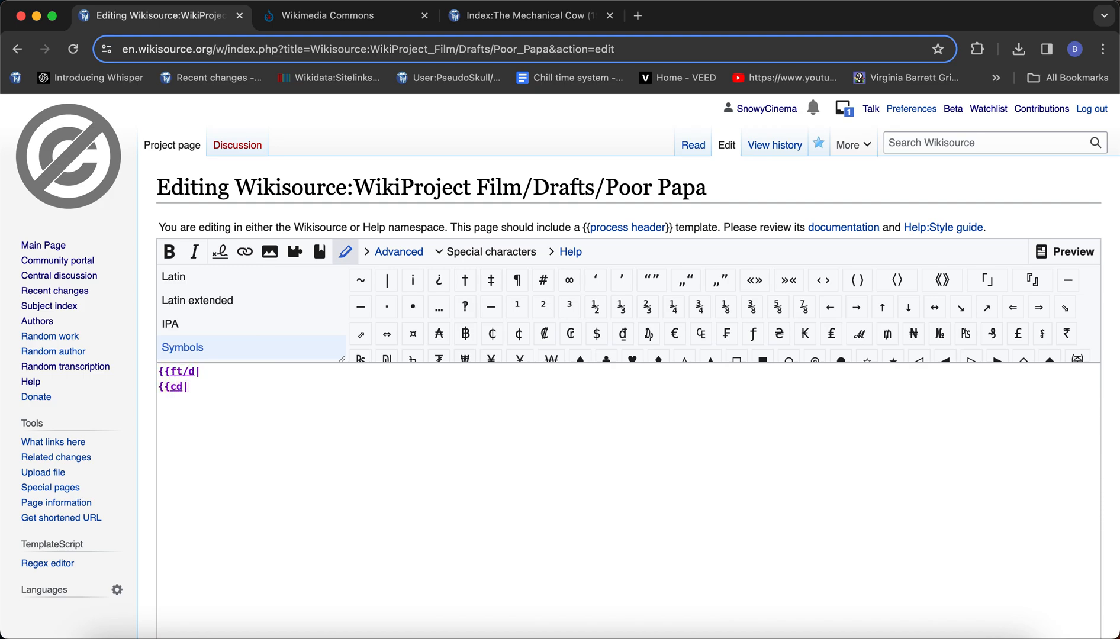
type("cd|Ouce!}}")
key("Return")
type("}}")
Step: Publish the ft/d dialogue edit and examine the rendered "Ouch!" row
scroll(307, 454, "down", 10)
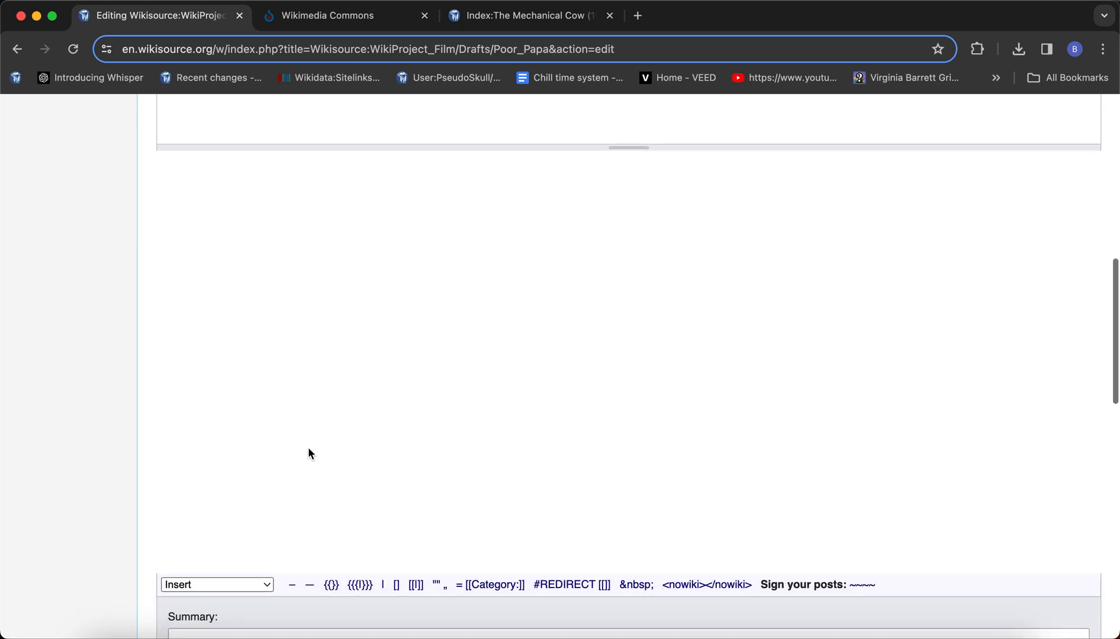
scroll(309, 454, "down", 5)
scroll(229, 422, "up", 1)
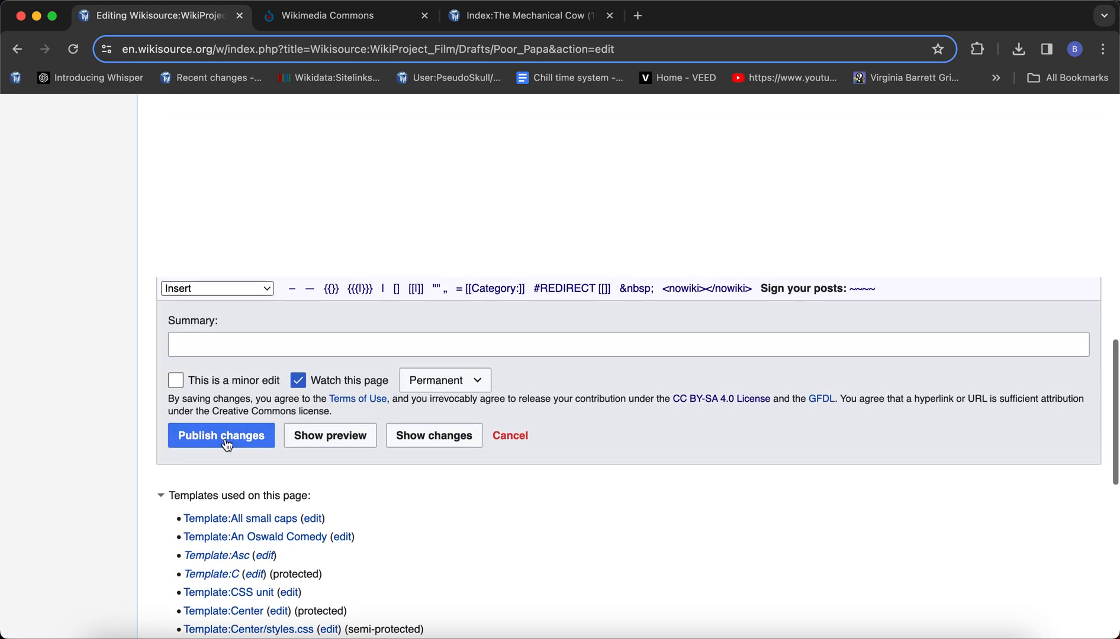
left_click(221, 456)
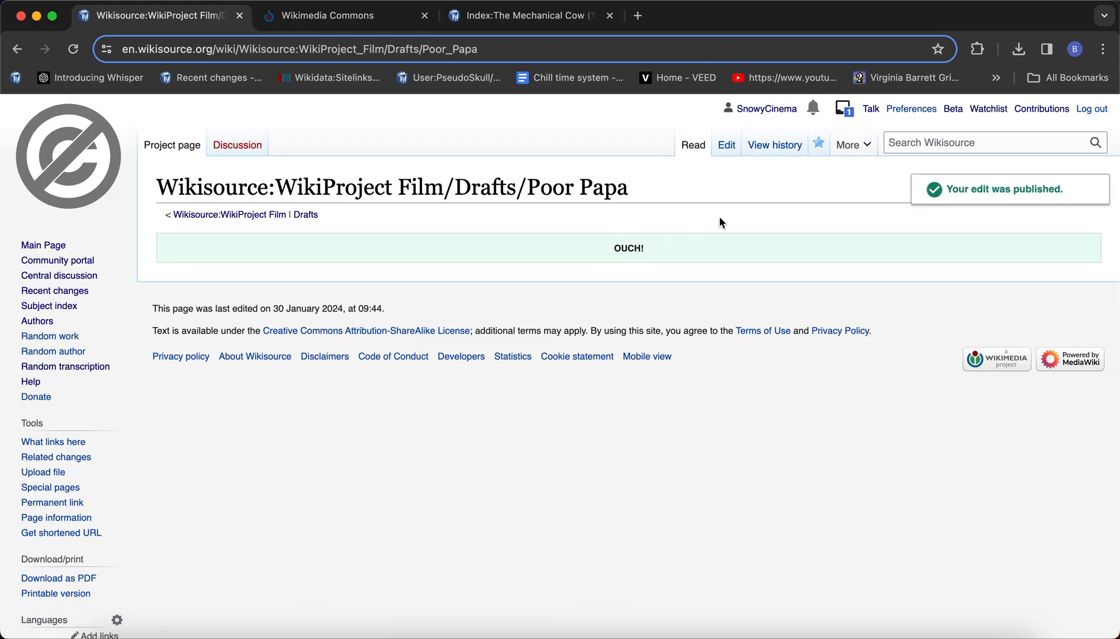
left_click_drag(655, 250, 553, 255)
left_click(552, 255)
left_click_drag(650, 255, 590, 251)
left_click(589, 251)
left_click(687, 251)
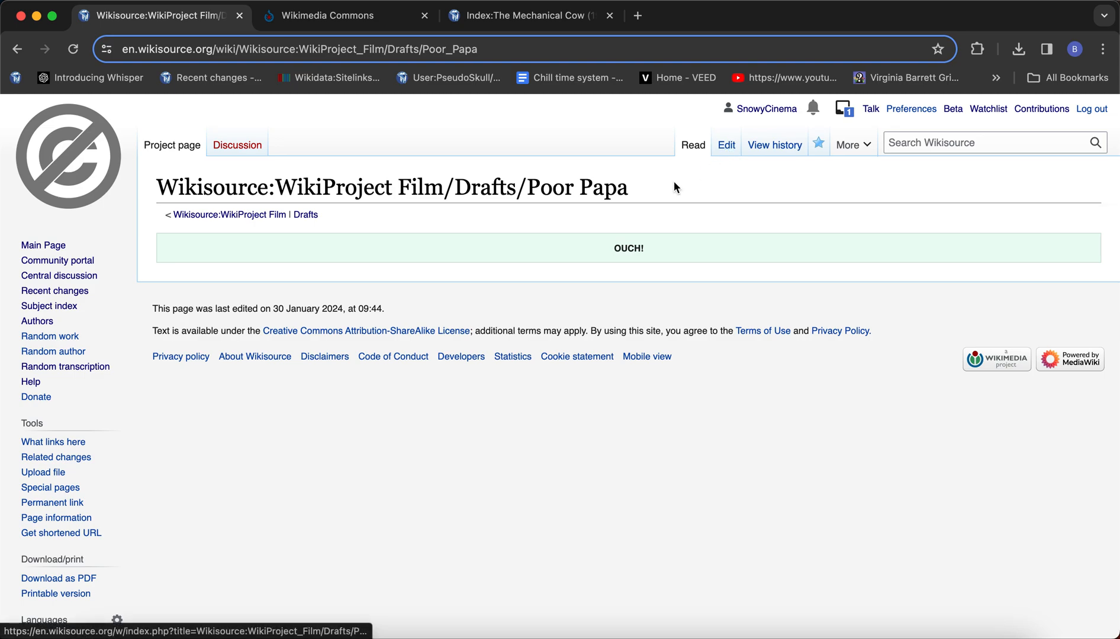
left_click_drag(611, 248, 658, 248)
left_click(658, 248)
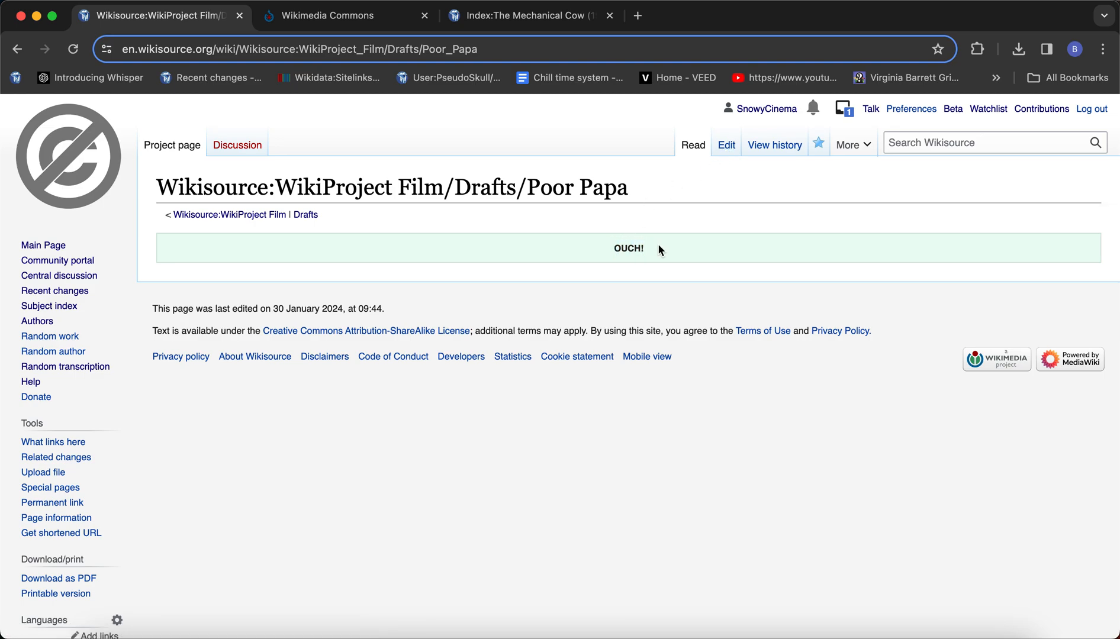
left_click(913, 142)
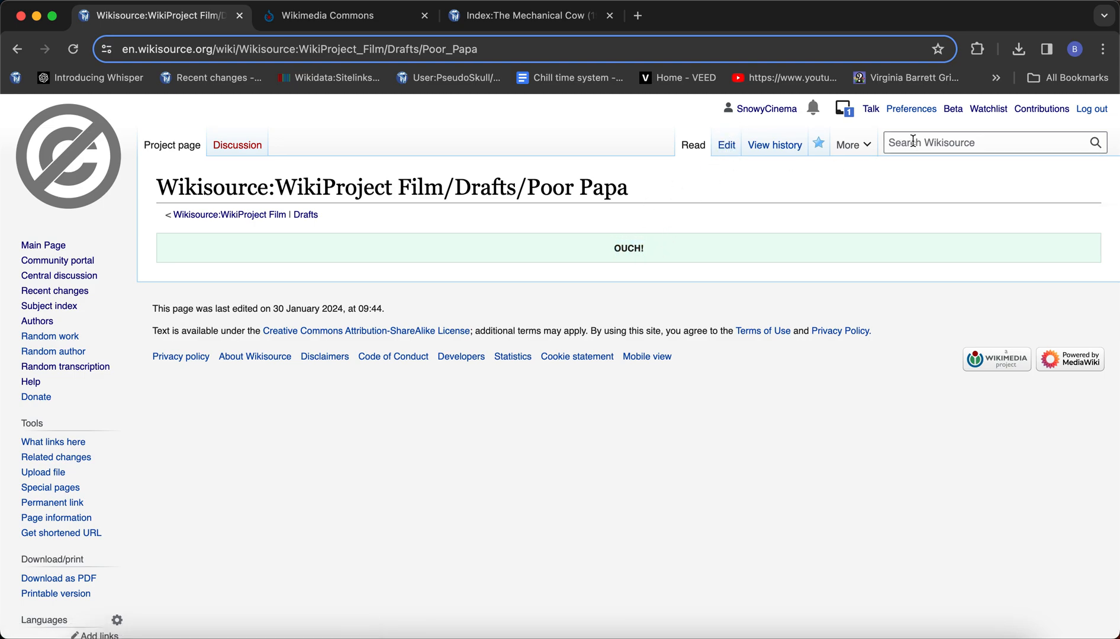
type("The Fi")
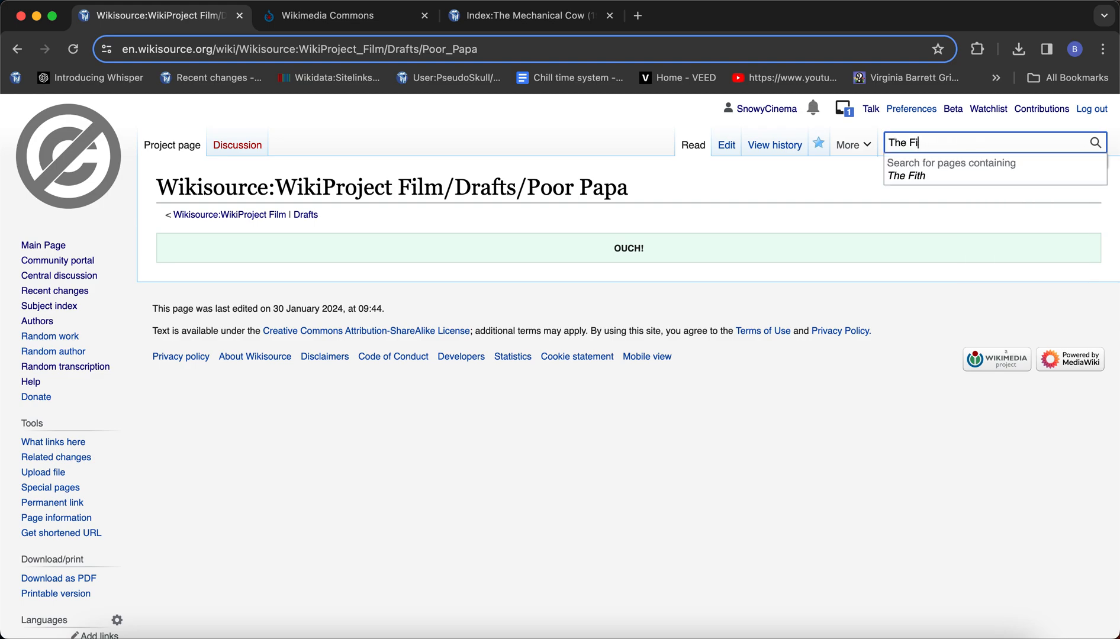
key("BackSpace")
key("BackSpace")
key("BackSpace")
key("BackSpace")
key("BackSpace")
key("BackSpace")
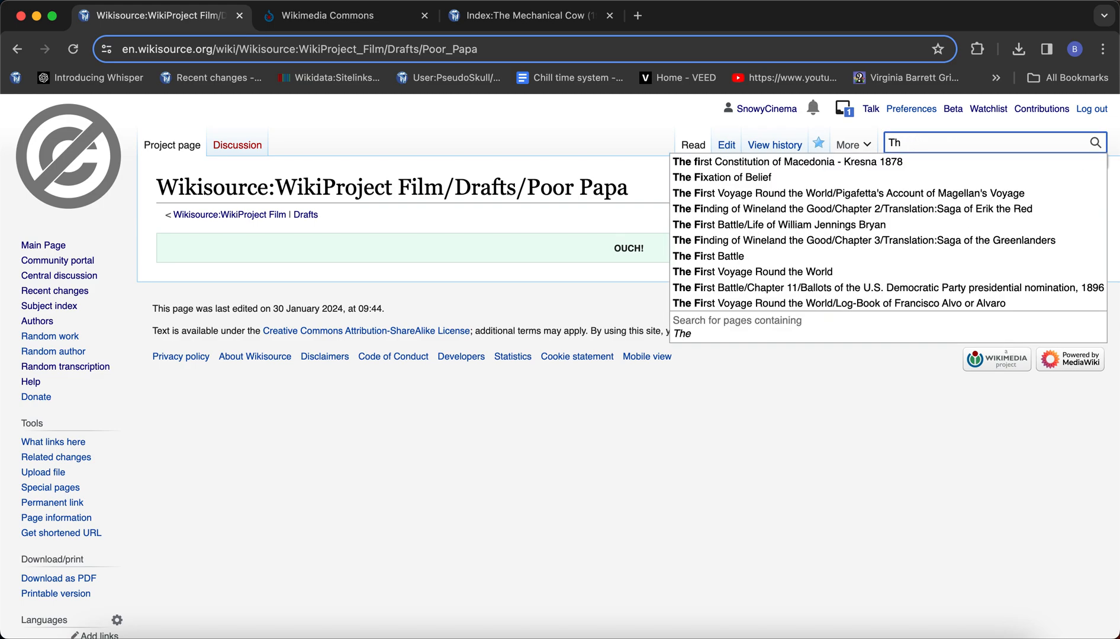
Step: Look up the Safety Last! transcription to examine its coloured title card rows, and return to the Poor Papa draft
type("Safety Last")
key("Return")
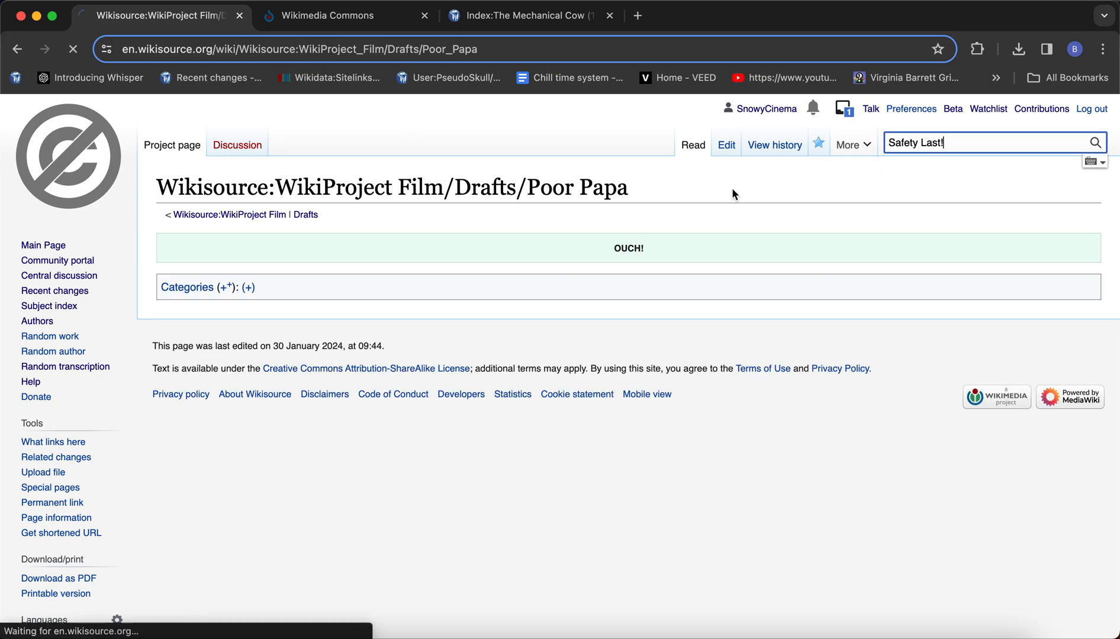
scroll(475, 351, "down", 10)
scroll(474, 349, "down", 15)
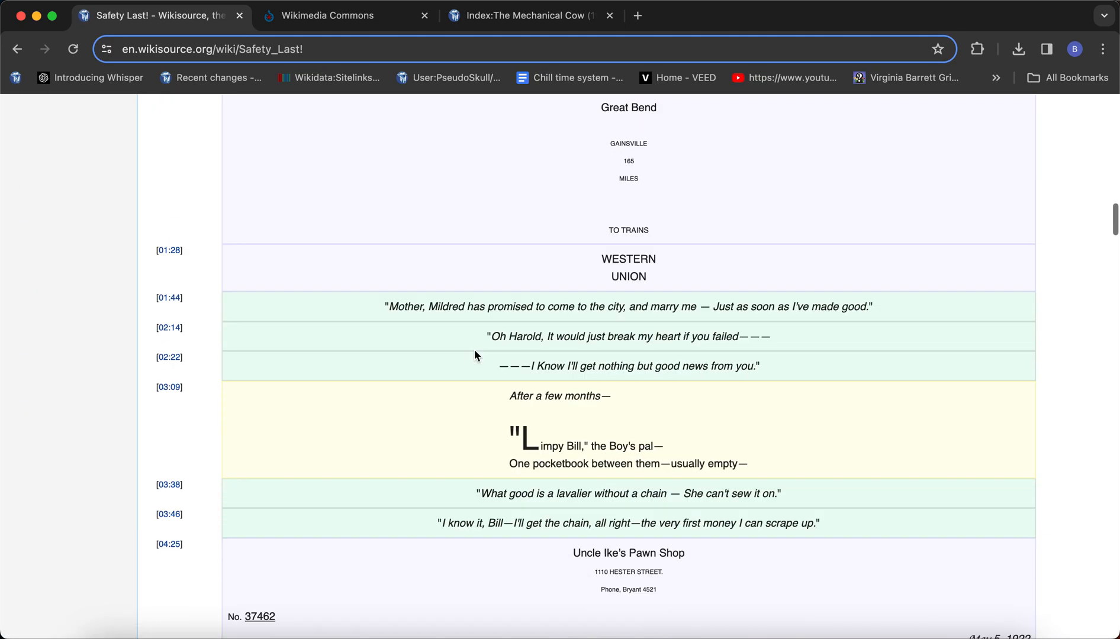
left_click_drag(460, 193, 465, 220)
left_click(20, 55)
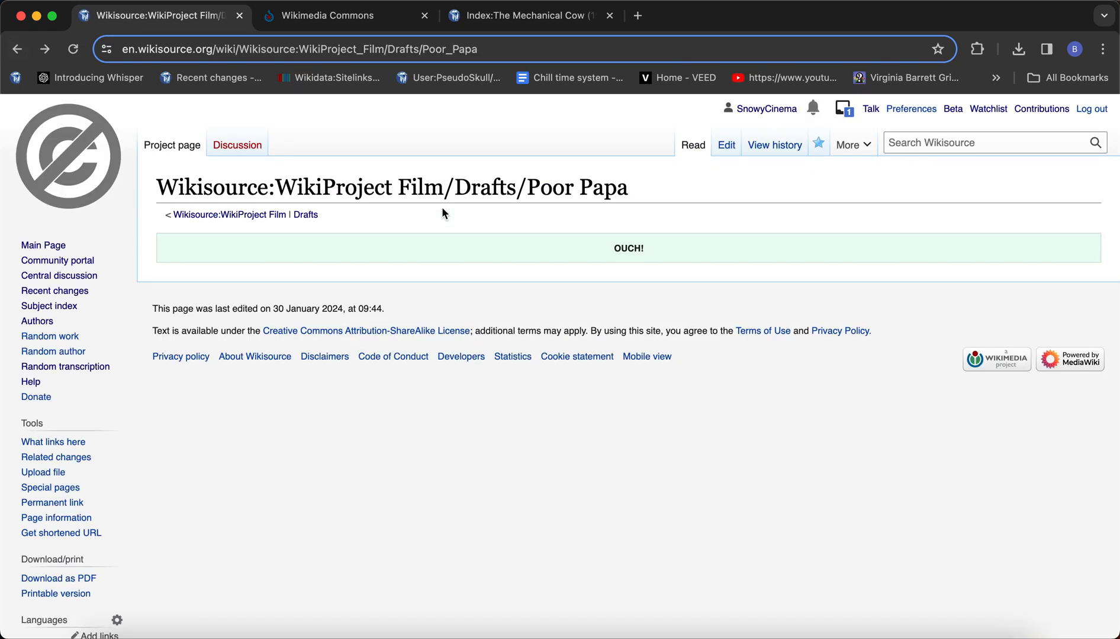
left_click(638, 248)
left_click(585, 251)
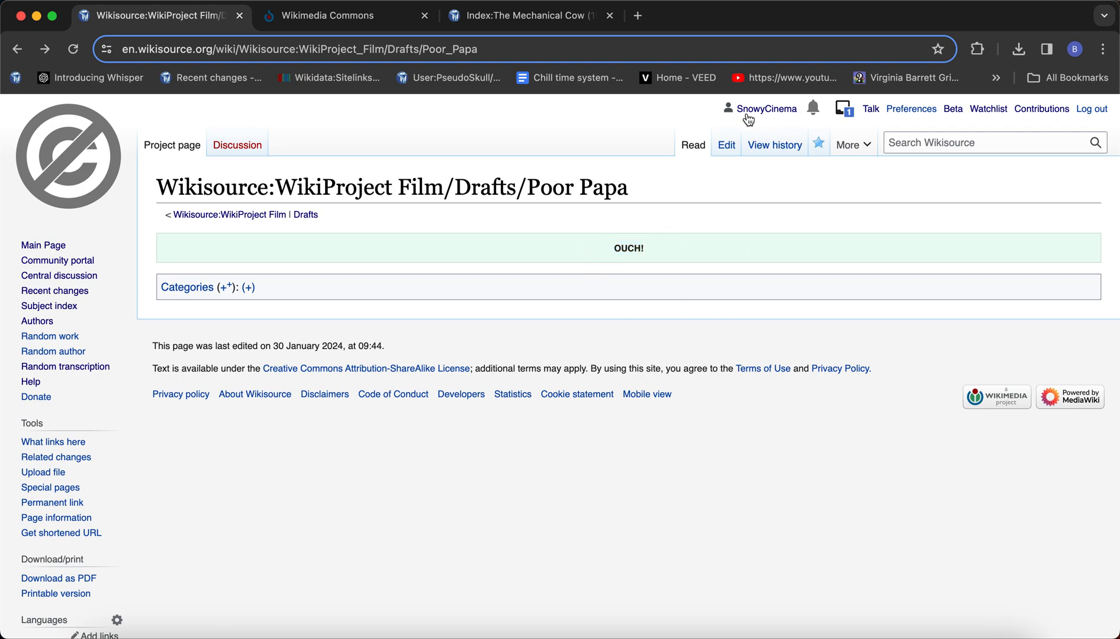
Step: Edit the draft to change the ft/d template to ft/s and its cd text to "Bang"
left_click(727, 145)
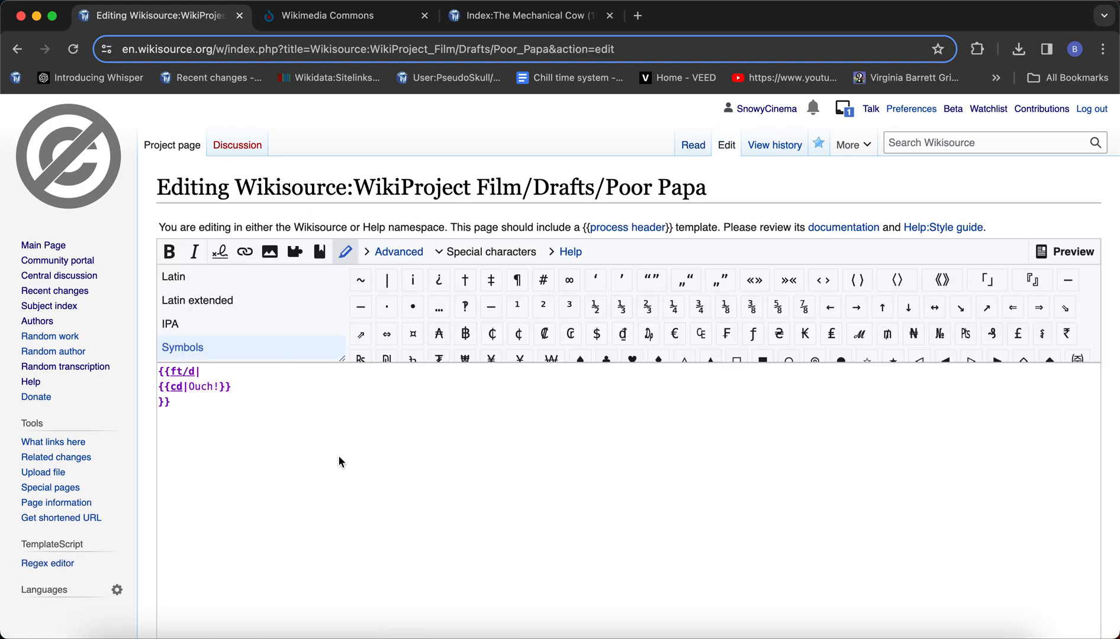
left_click(223, 396)
left_click(193, 372)
key("BackSpace")
type("s")
scroll(215, 421, "down", 1)
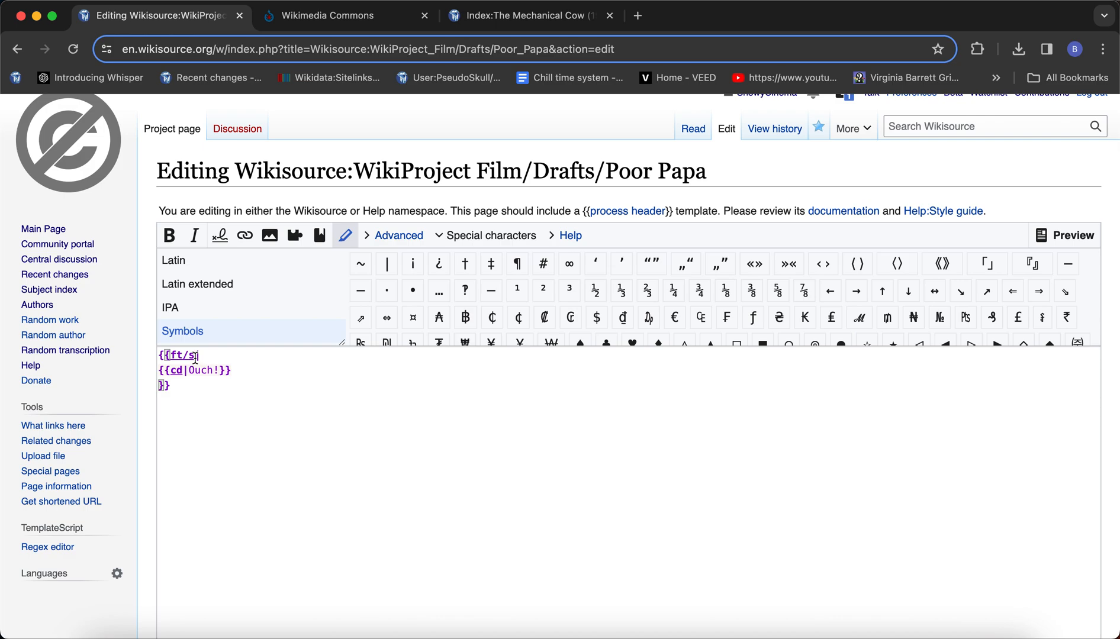
left_click_drag(221, 371, 188, 373)
type("Ba")
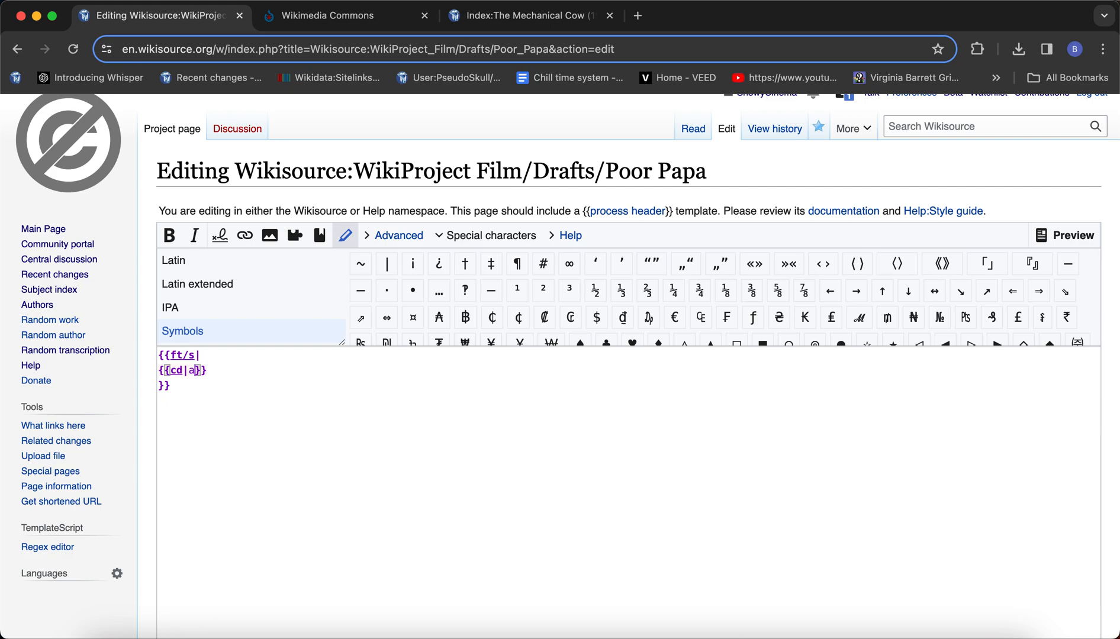
type("ng")
left_click(235, 428)
Step: Publish the ft/s edit and examine the rendered "Bang" row
scroll(236, 428, "down", 1)
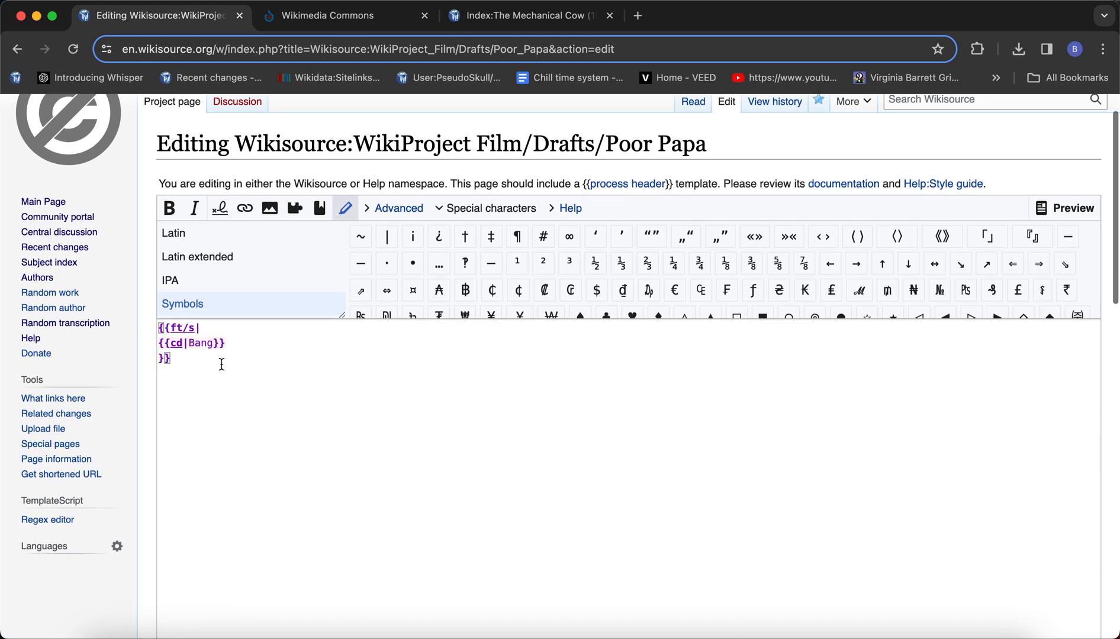
scroll(220, 363, "down", 10)
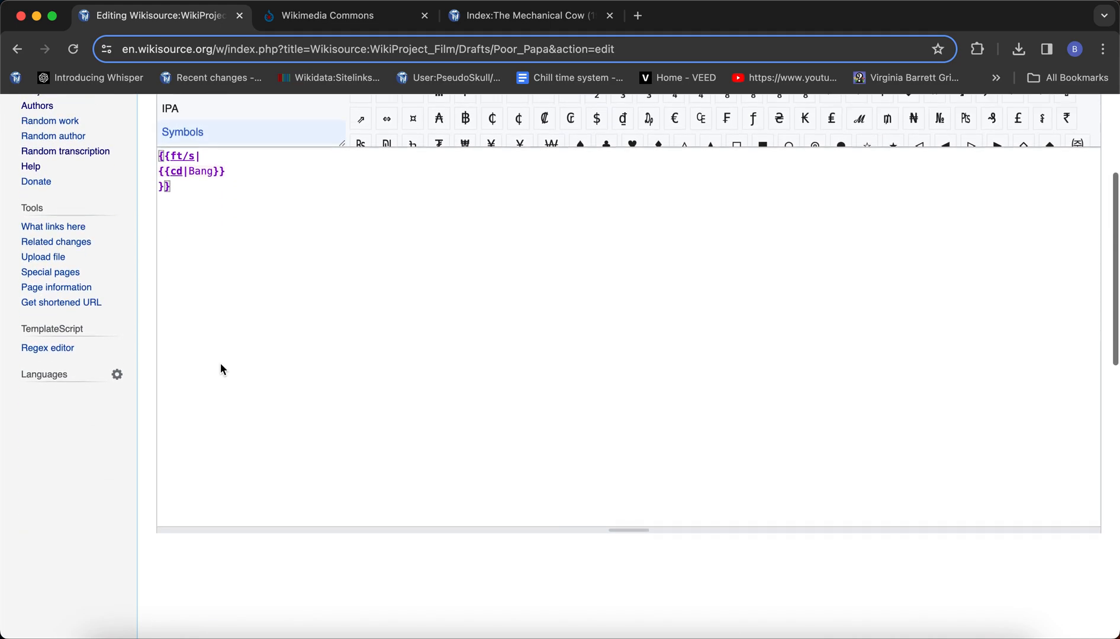
scroll(220, 369, "down", 4)
scroll(259, 504, "up", 15)
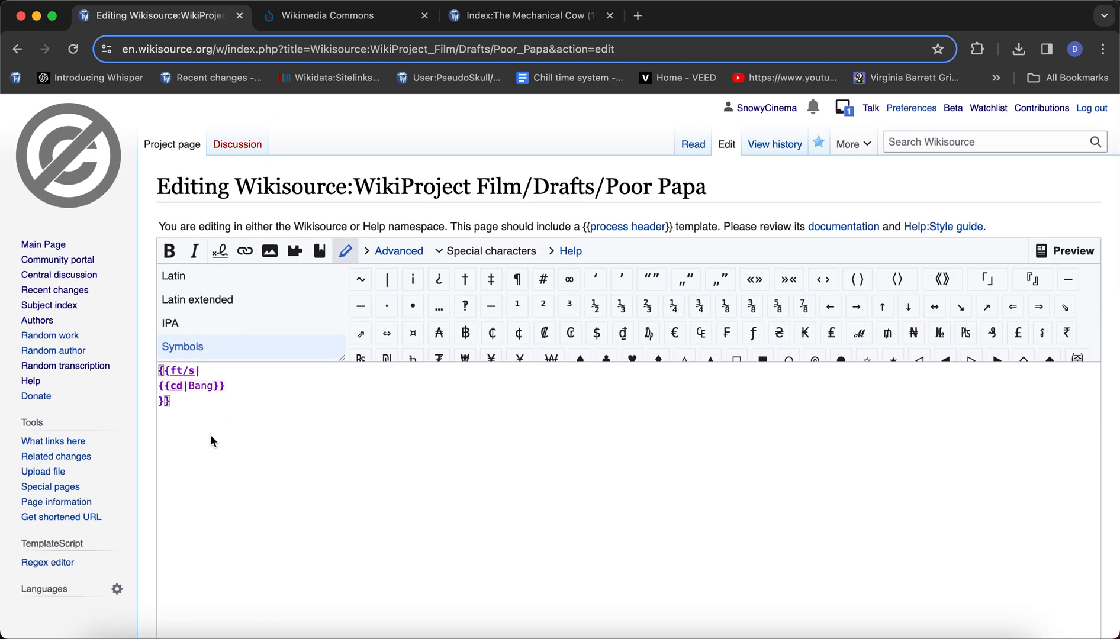
scroll(210, 438, "down", 10)
scroll(210, 442, "down", 2)
left_click(218, 559)
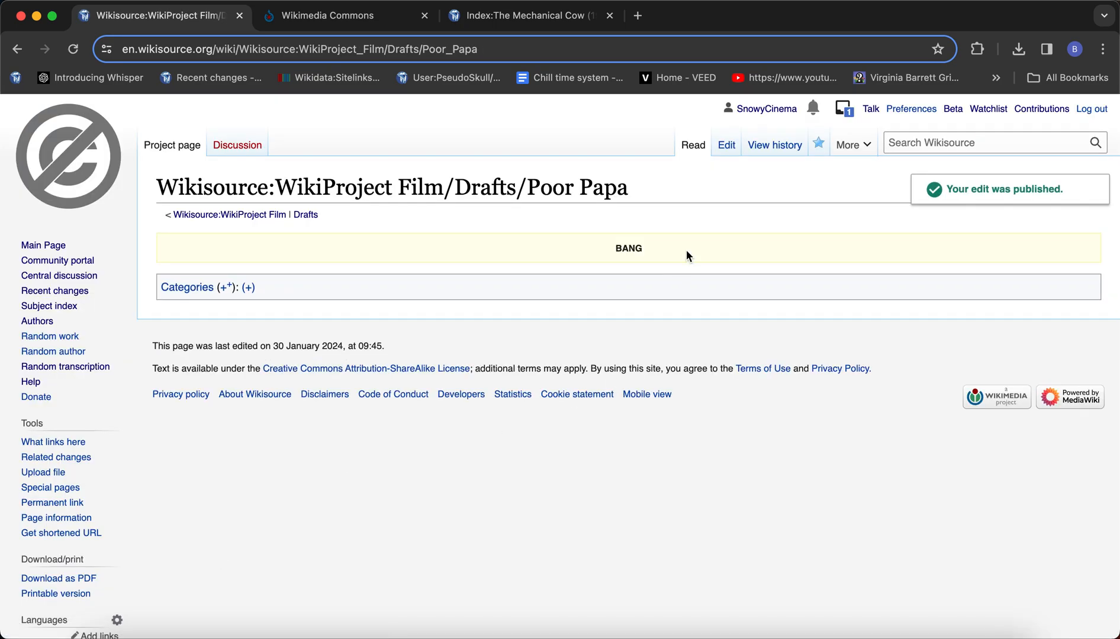
left_click_drag(686, 256, 534, 250)
left_click(534, 249)
Step: Reopen the draft for editing and add an ft/d block with a nested {{cd|Ouch!}} above the ft/s block
left_click(727, 145)
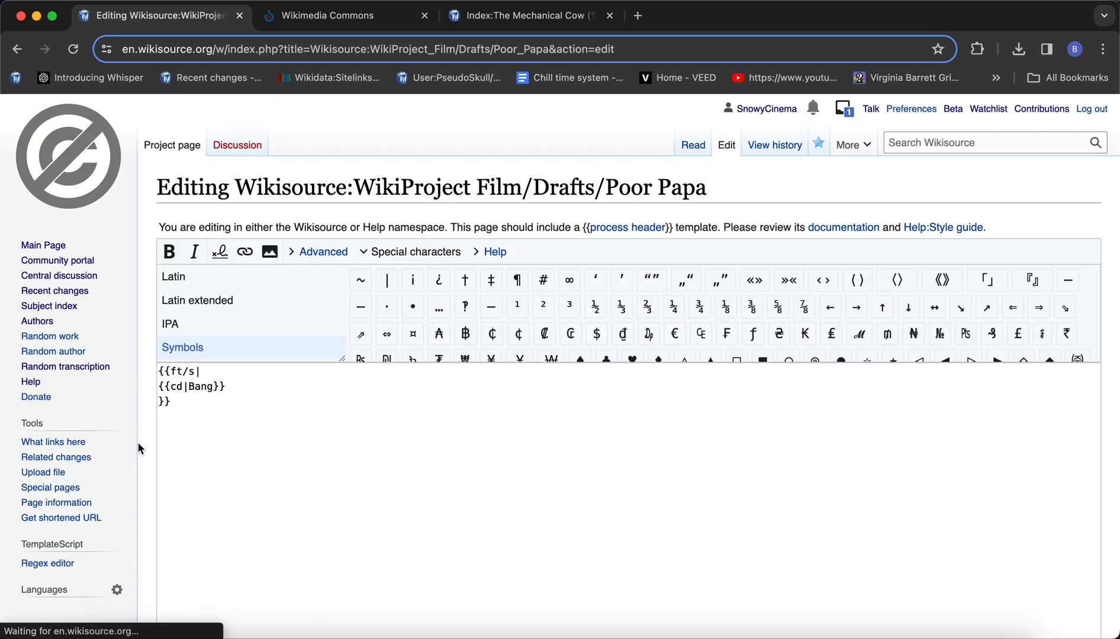
left_click(160, 371)
key("Return")
key("Return")
type("{{fd")
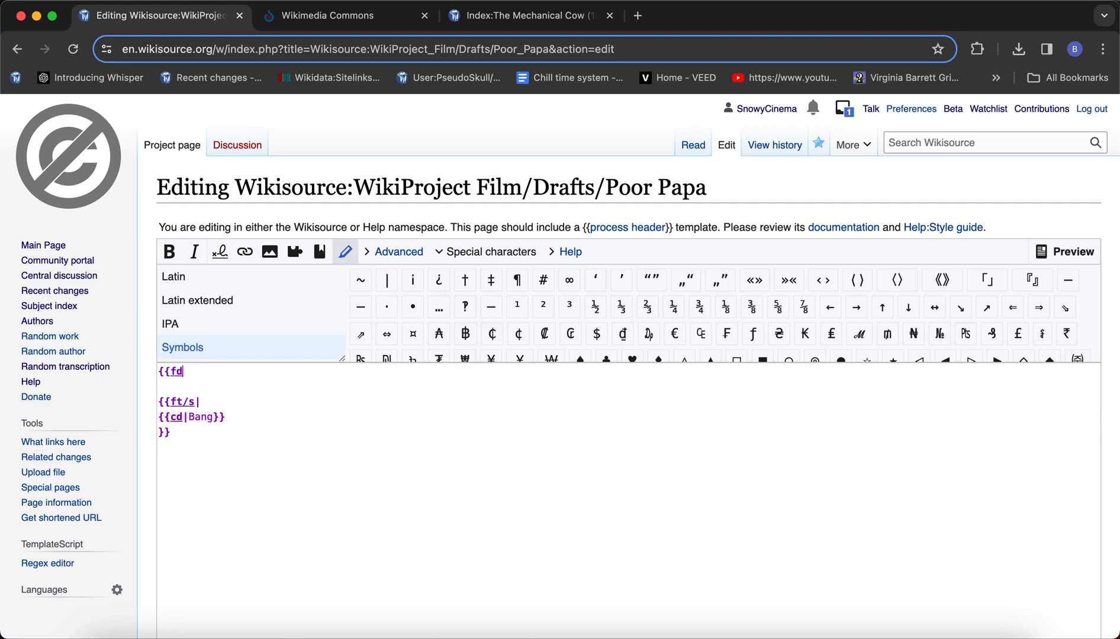
type("/s|")
key("BackSpace")
key("BackSpace")
key("BackSpace")
key("BackSpace")
type("t/d|")
key("Return")
type("{{")
key("BackSpace")
key("BackSpace")
type("{{cd|Ouch!}}")
key("Return")
type("}}")
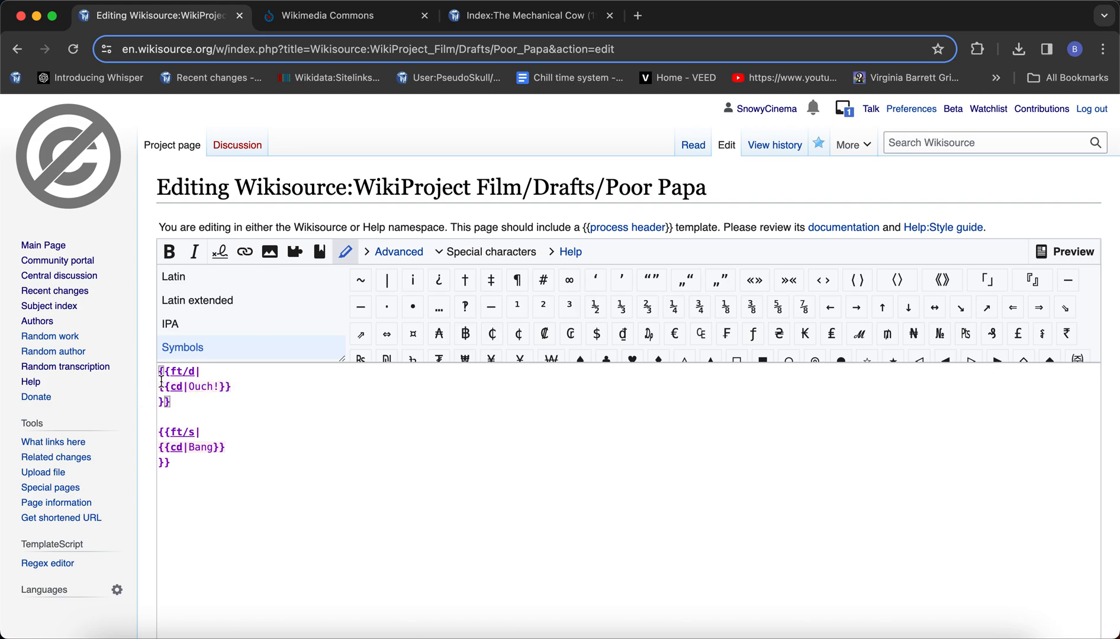
Step: Move the ft/d "Ouch!" block below the ft/s "Bang" block, removing the blank lines left above
left_click_drag(179, 403, 125, 322)
key("super+x")
key("Down")
key("Down")
key("BackSpace")
key("BackSpace")
key("Down")
key("Down")
key("Down")
key("Down")
key("super+v")
Step: Publish the reordered blocks and examine the rendered "Bang" and "Ouch!" rows
scroll(153, 467, "down", 10)
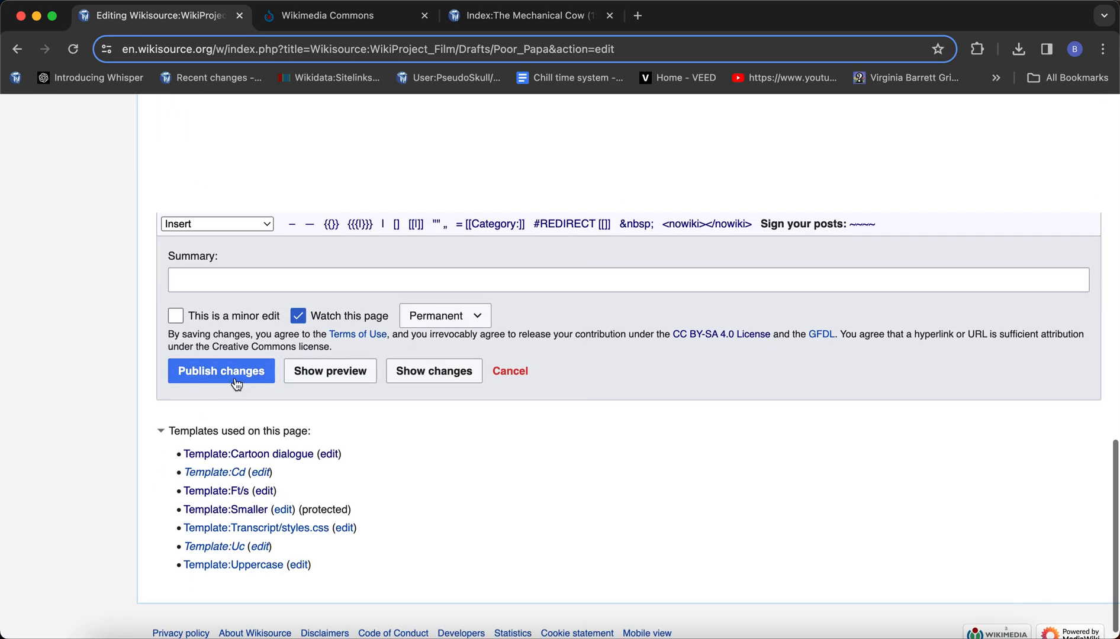
left_click(237, 383)
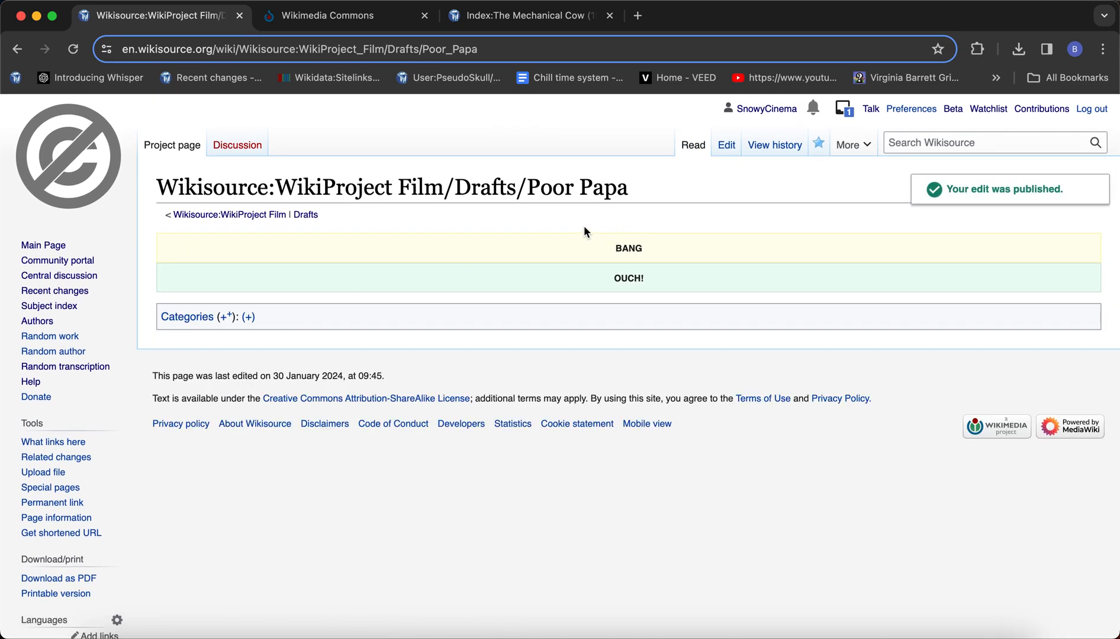
left_click_drag(587, 231, 740, 282)
left_click(700, 281)
Step: Add a copy of the ft/s "Bang" block below the ft/d block and start a nested {{fm| template before its text
left_click(726, 144)
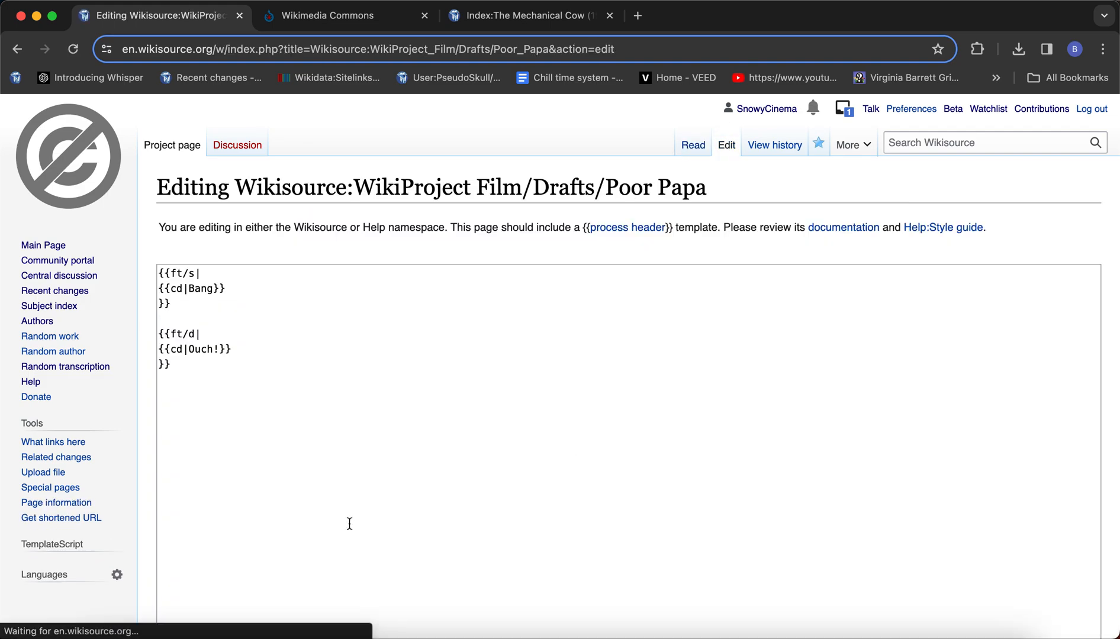
left_click(190, 448)
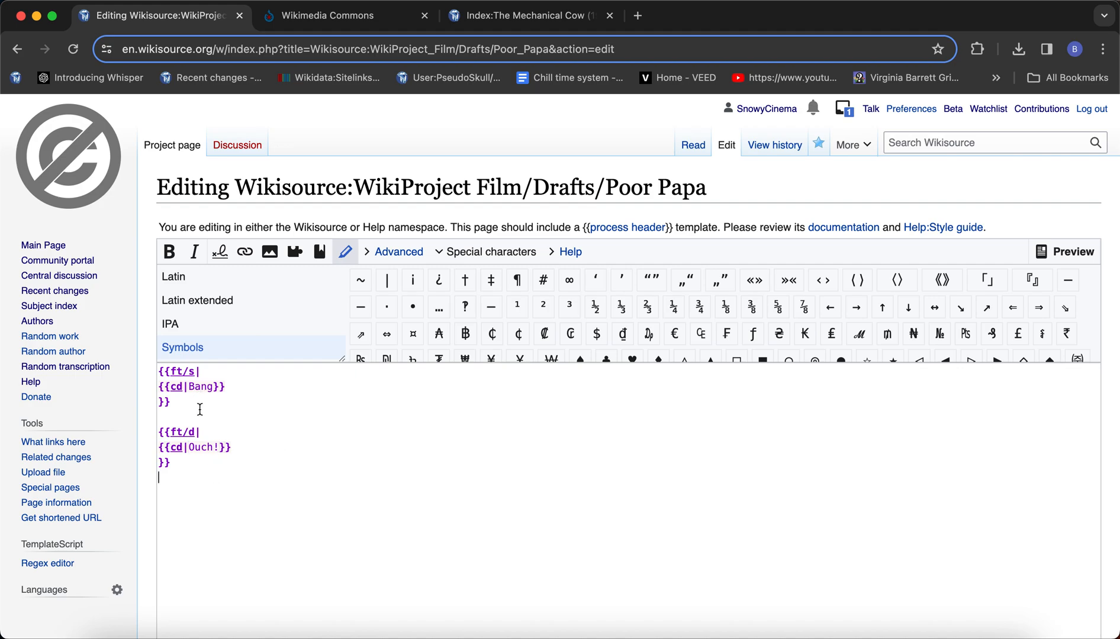
left_click_drag(200, 407, 145, 374)
left_click(222, 509)
key("Return")
key("super+v")
left_click(191, 508)
type("{{fm|")
key("BackSpace")
key("BackSpace")
double_click(173, 508)
left_click(197, 509)
type("film multipled")
key("BackSpace")
key("BackSpace")
type("ied")
key("BackSpace")
key("BackSpace")
key("BackSpace")
key("BackSpace")
key("BackSpace")
key("BackSpace")
key("BackSpace")
key("BackSpace")
key("BackSpace")
key("BackSpace")
key("BackSpace")
key("BackSpace")
key("BackSpace")
key("BackSpace")
type("n")
key("BackSpace")
type("m")
Step: Complete the nested template in the last ft/s block as {{fm|Bang|5}} and review the block
left_click(244, 509)
type("|5}}")
scroll(233, 243, "down", 5)
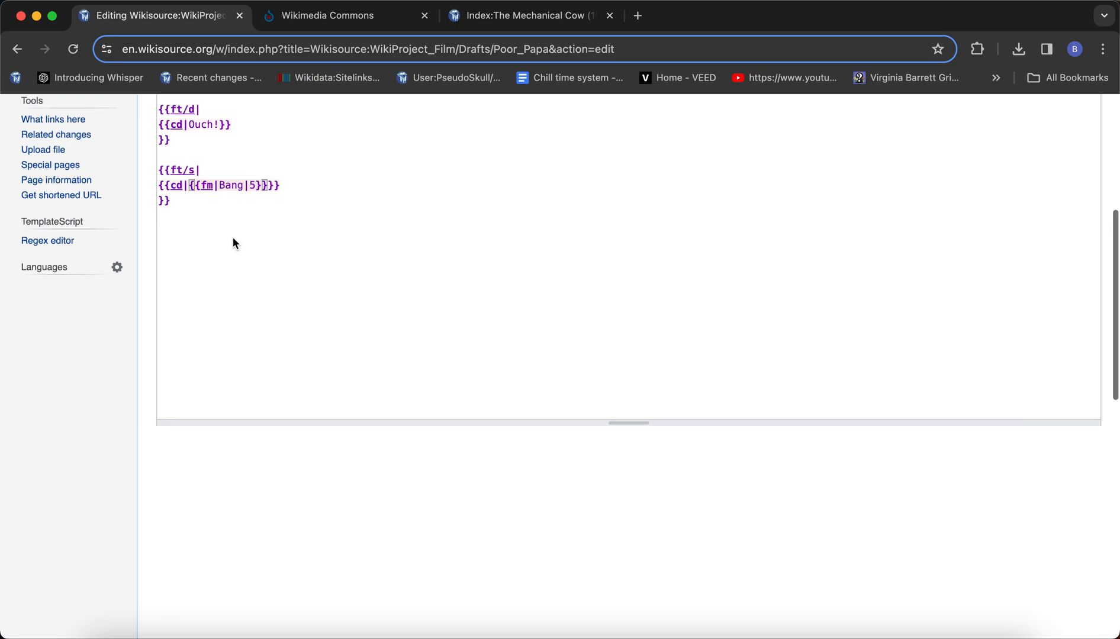
scroll(231, 249, "down", 1)
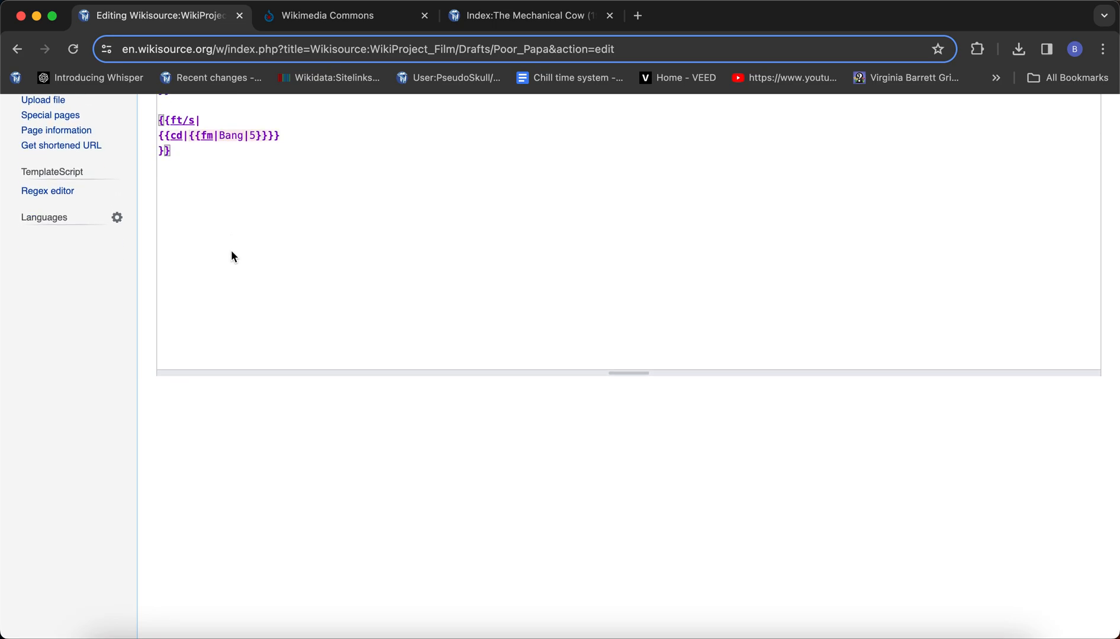
scroll(231, 251, "up", 3)
left_click_drag(196, 295, 142, 255)
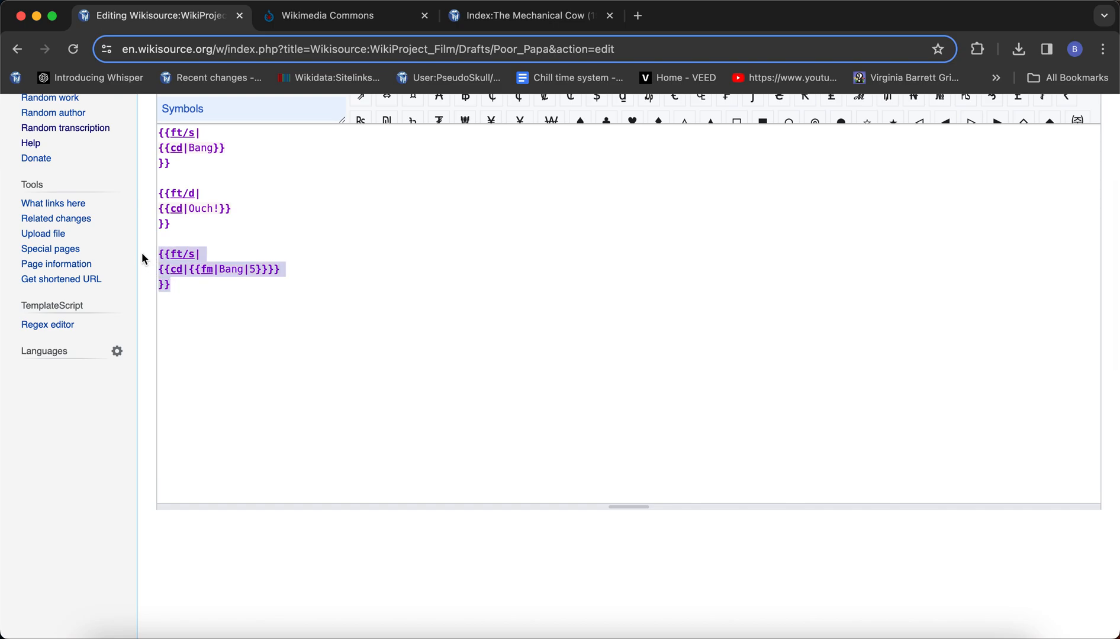
left_click(269, 316)
left_click_drag(270, 316, 152, 260)
left_click(213, 268)
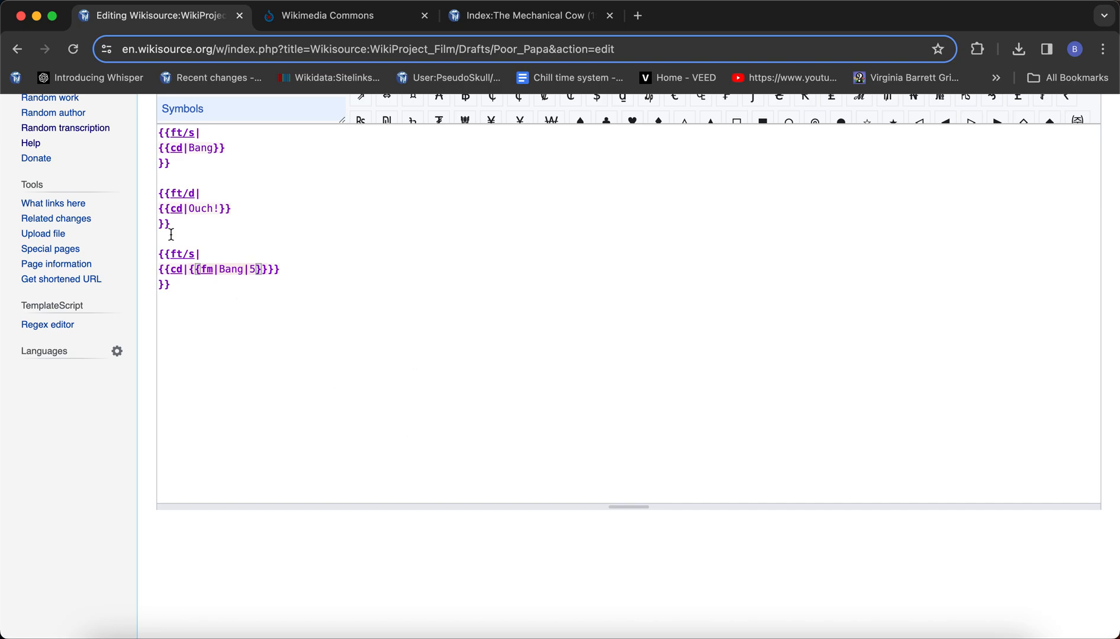
left_click(328, 299)
Step: Publish the fm template edit and show the tooltip of the last "Bang" row
scroll(256, 302, "down", 1)
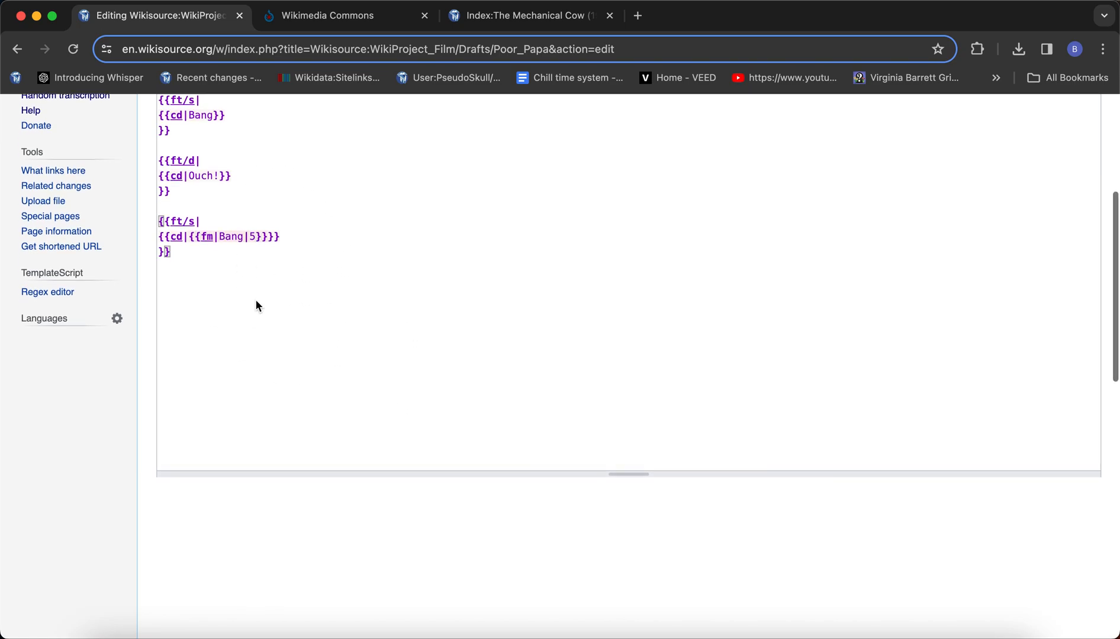
left_click_drag(255, 225, 247, 226)
left_click(263, 273)
scroll(285, 273, "up", 1)
scroll(285, 279, "down", 3)
left_click(237, 484)
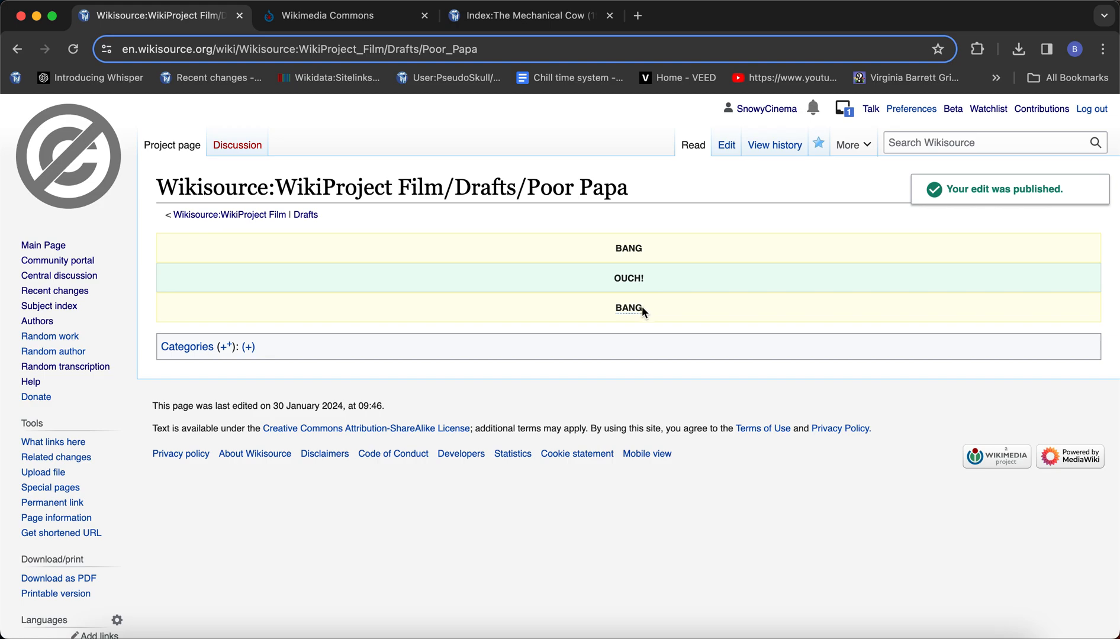
mouse_move(632, 307)
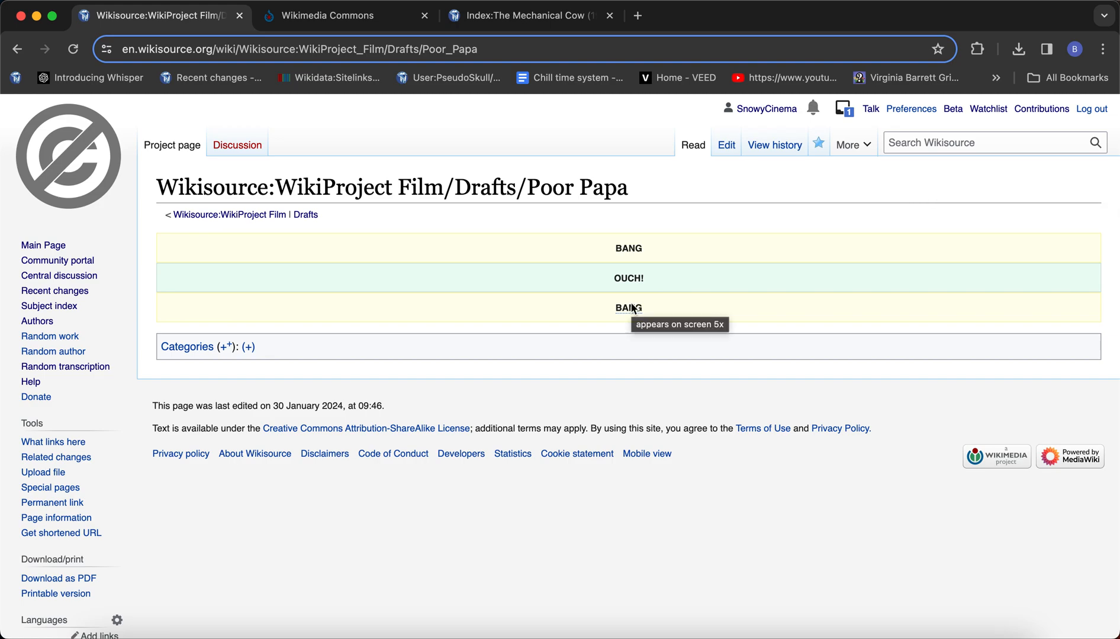
Step: Reopen the Poor Papa draft for editing and start another ft/s block below the last one
left_click(727, 145)
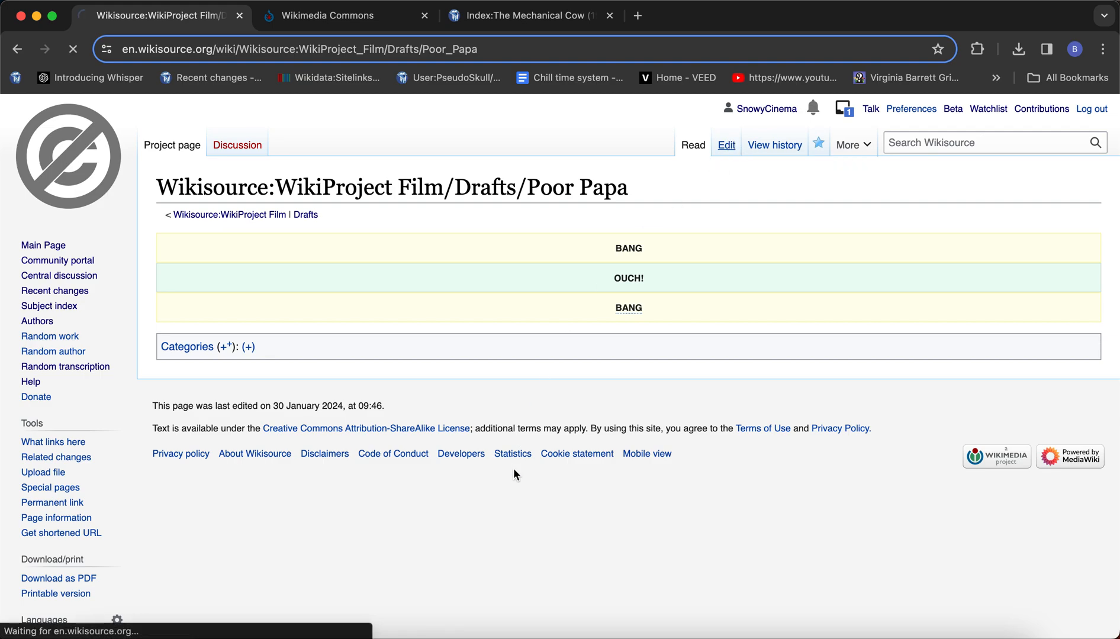
scroll(514, 469, "down", 1)
left_click(514, 469)
key("Return")
type("{{ft/s| ")
type("{{")
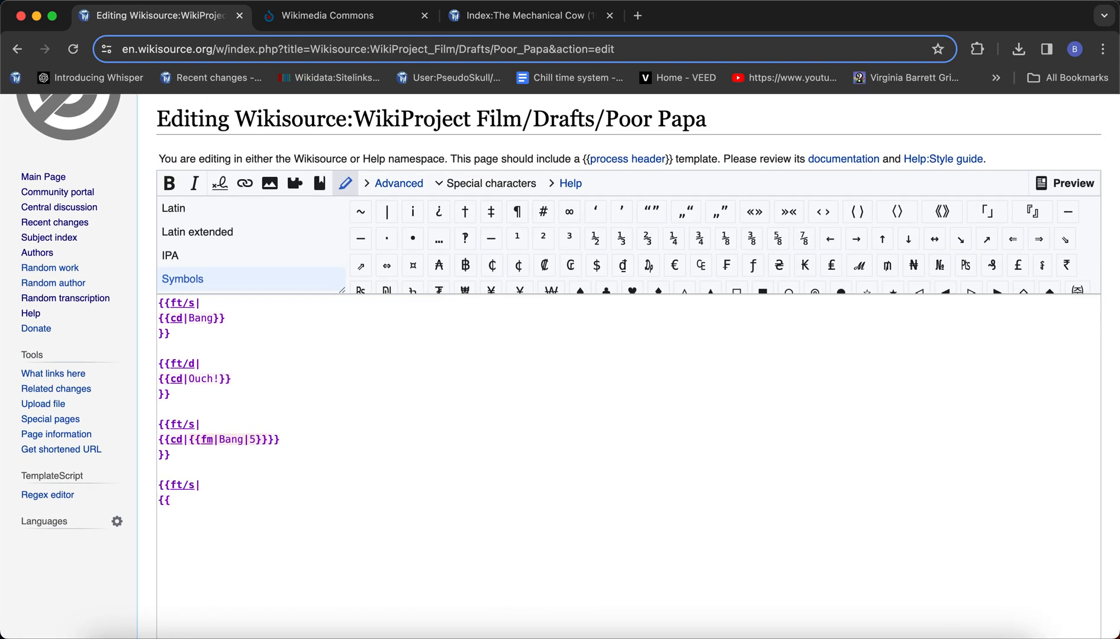
Step: Complete the new ft/s block with a nested {{film exclamation|!}} template and its closing braces
type("film")
key("BackSpace")
key("BackSpace")
key("BackSpace")
key("BackSpace")
key("BackSpace")
key("BackSpace")
type("film exclamatio")
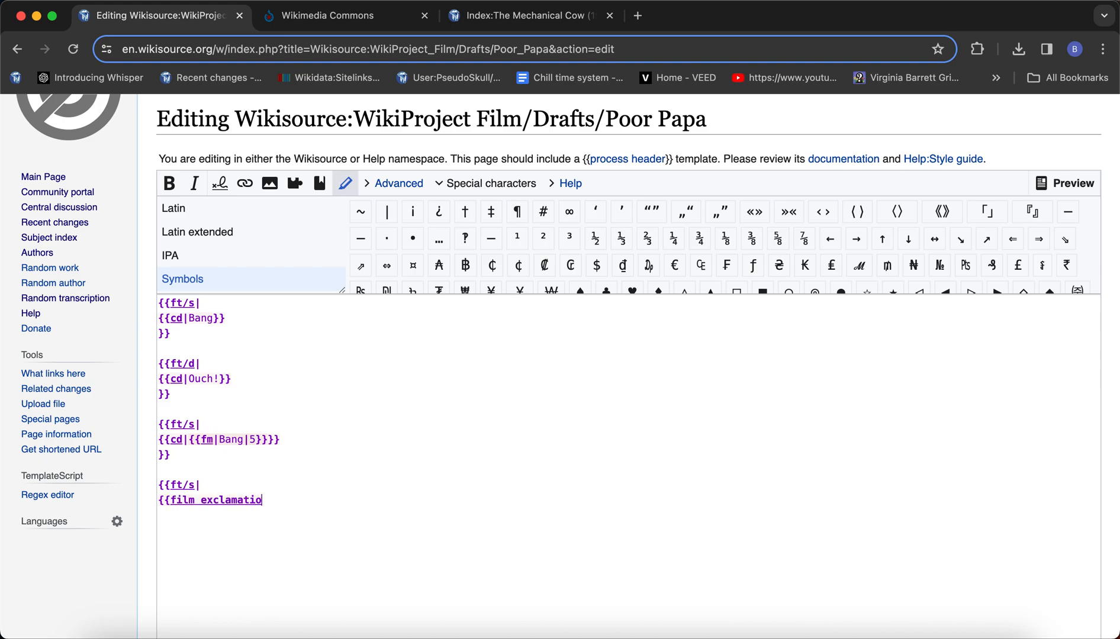
type("n|!}}")
key("Return")
type("}}")
Step: Try ?! as the film exclamation template's text and put back the single exclamation mark
left_click(281, 499)
key("BackSpace")
type("?!")
key("BackSpace")
key("BackSpace")
type("!")
Step: Review the new ft/s block and its film exclamation template in the page source
left_click(244, 544)
scroll(244, 544, "down", 1)
scroll(245, 548, "down", 5)
left_click_drag(293, 206, 168, 204)
left_click(321, 359)
scroll(321, 359, "down", 10)
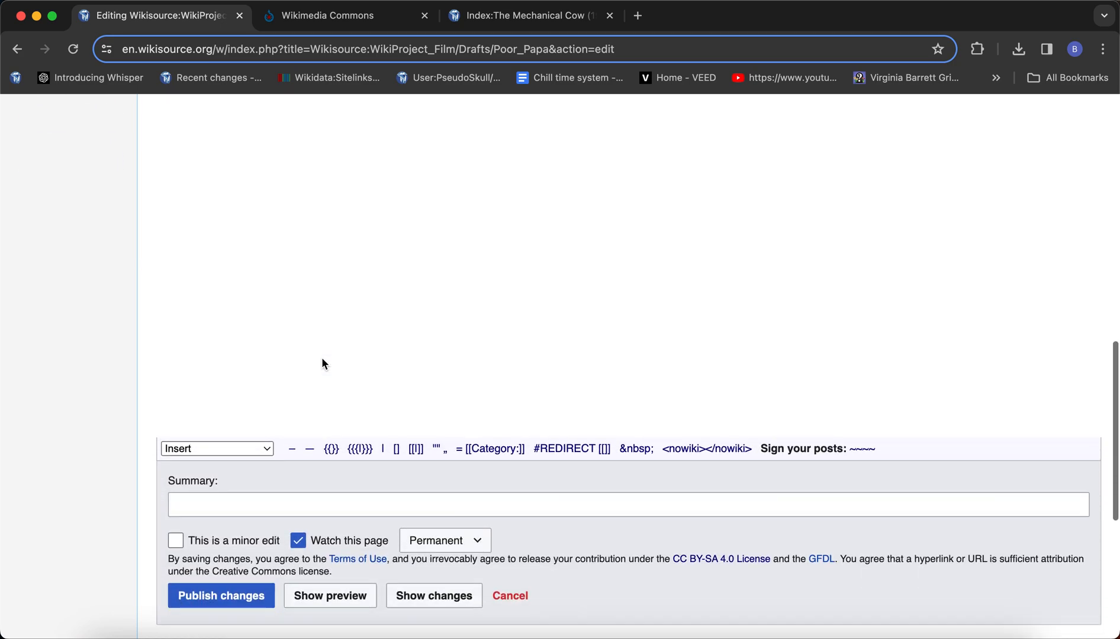
scroll(322, 361, "down", 3)
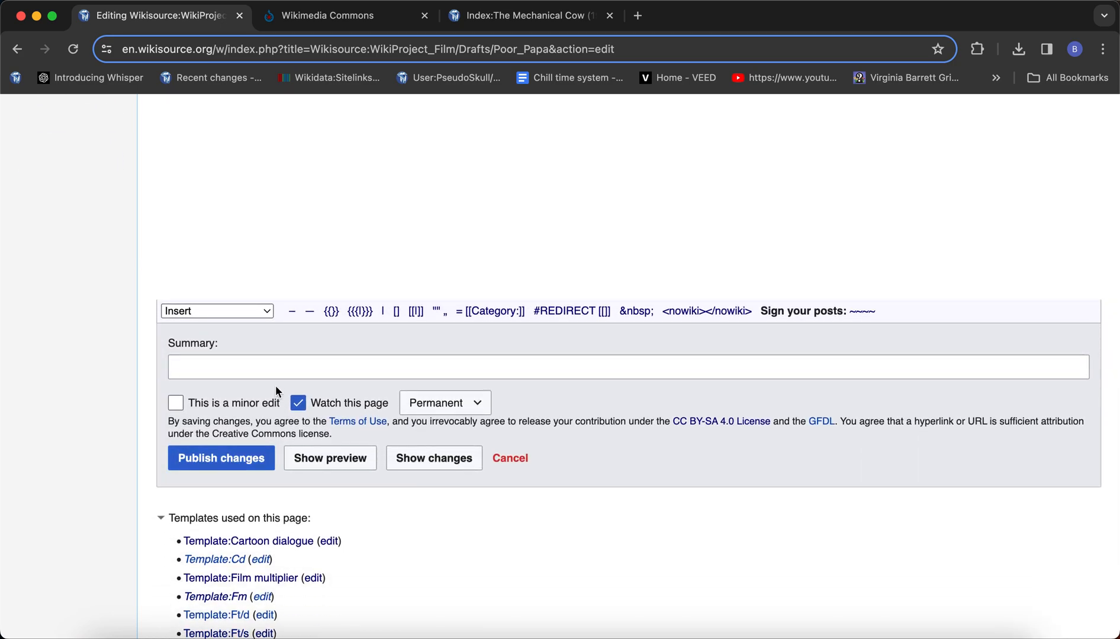
scroll(276, 386, "up", 10)
left_click(191, 339)
left_click(155, 350)
left_click_drag(155, 349, 385, 347)
left_click(385, 348)
key("Down")
scroll(395, 441, "down", 2)
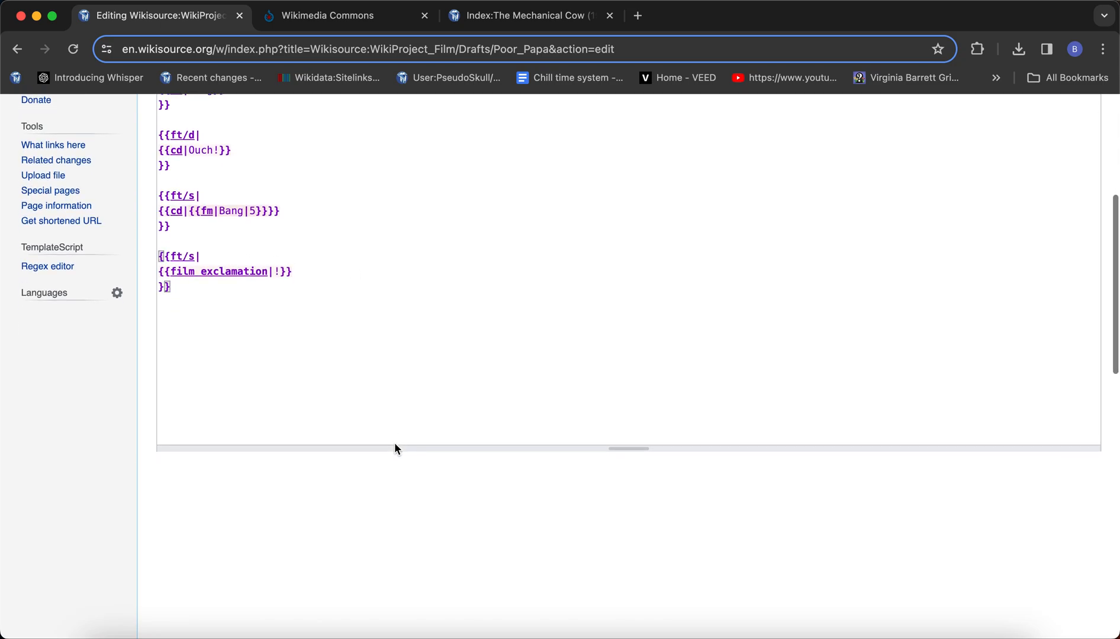
scroll(395, 442, "down", 6)
scroll(377, 459, "up", 10)
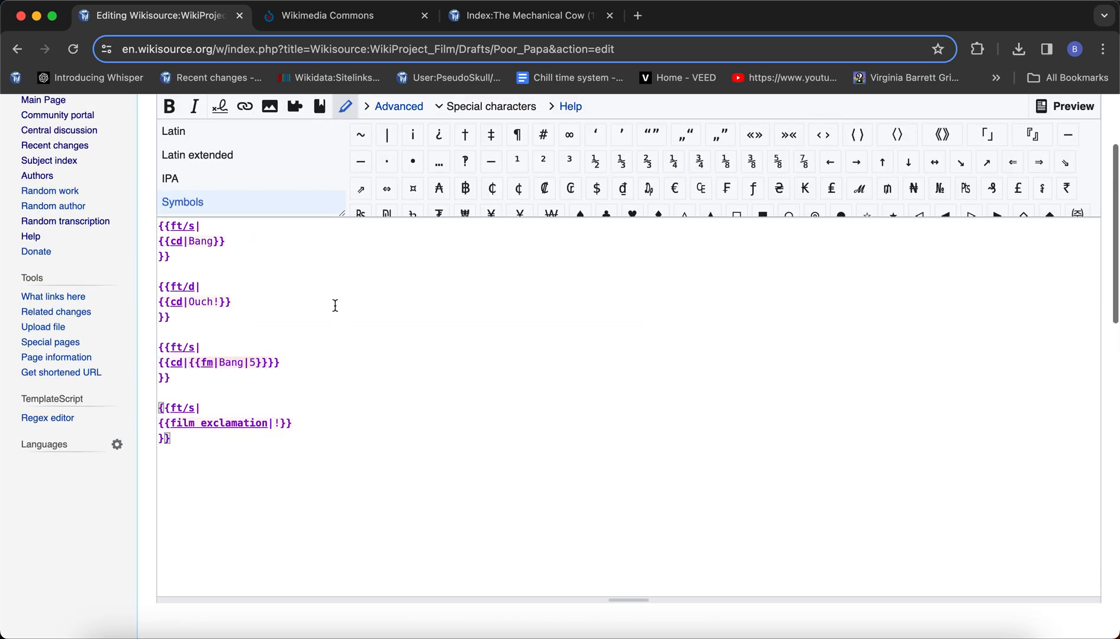
left_click(324, 423)
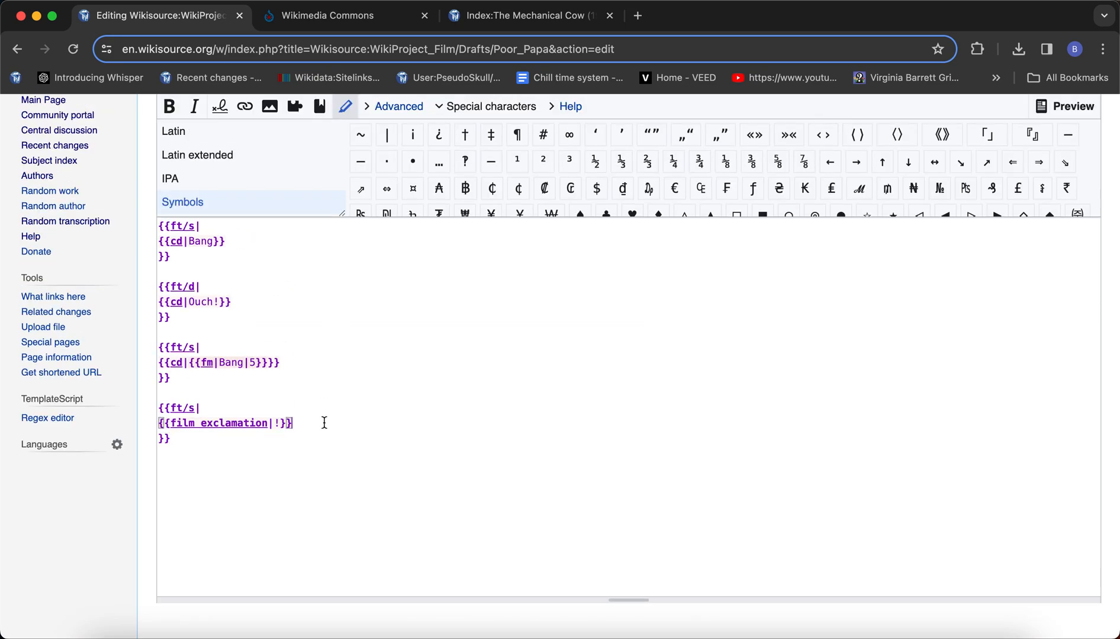
scroll(324, 422, "down", 1)
left_click_drag(325, 423, 60, 423)
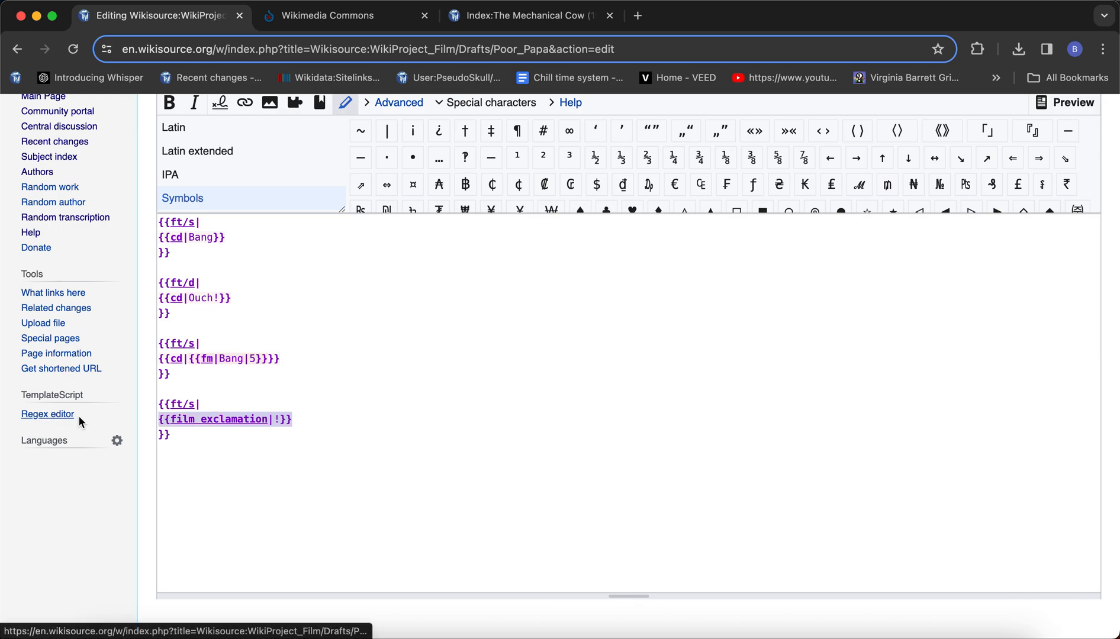
left_click(306, 481)
Step: Shorten the film exclamation template's name to fe in the last ft/s block and publish the draft
left_click_drag(269, 419, 172, 419)
type("fm")
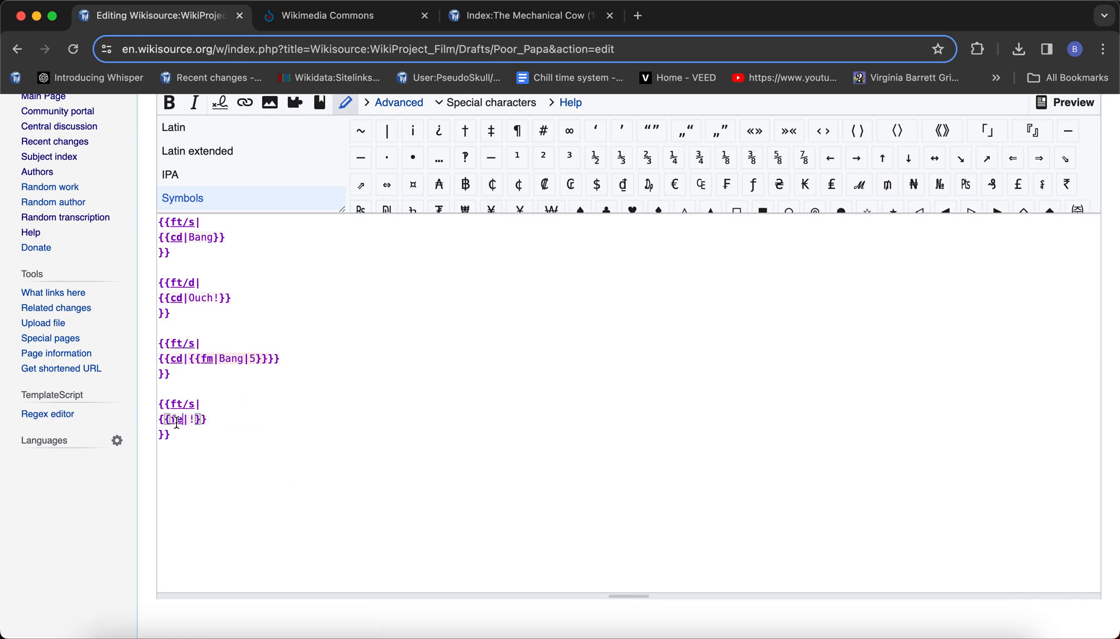
scroll(257, 533, "down", 10)
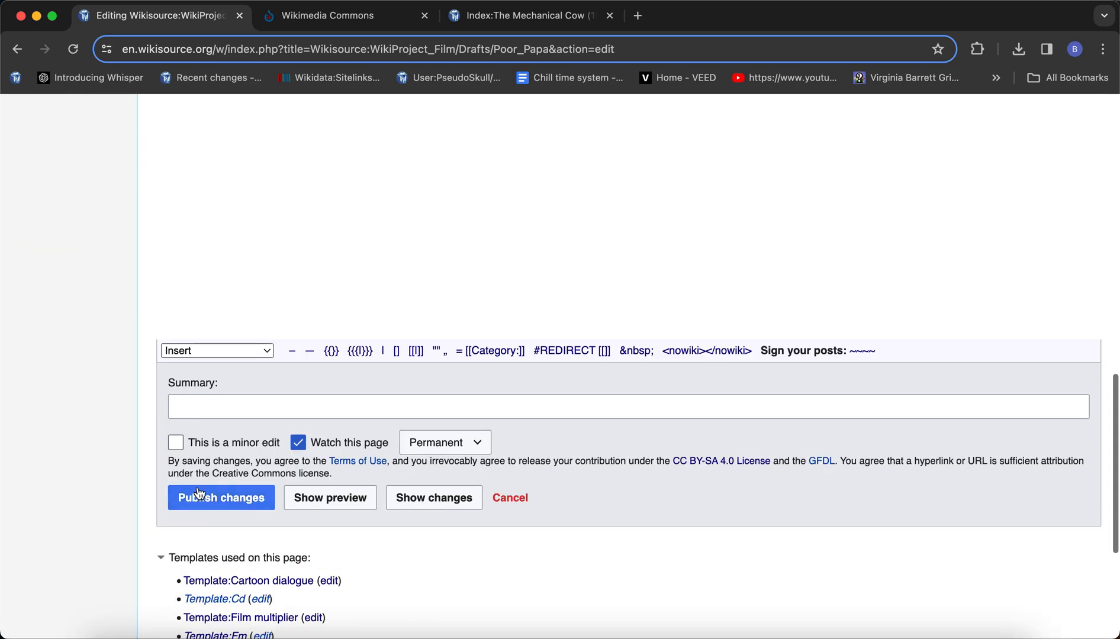
left_click(200, 495)
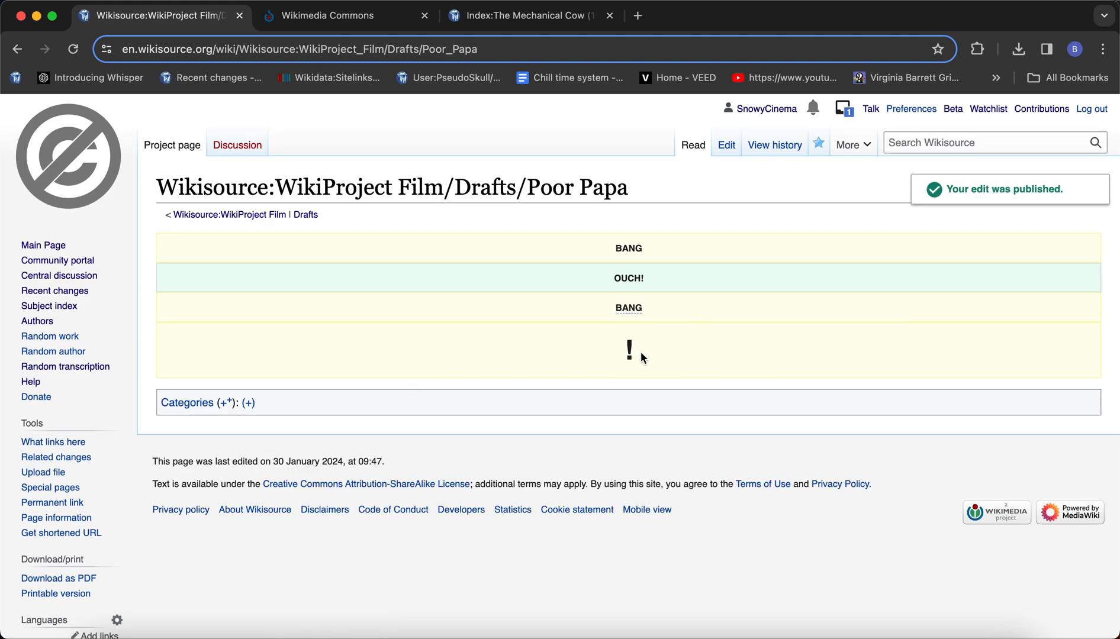
Step: Change the fe template's text to a question mark and publish the draft
left_click(727, 147)
left_click(197, 569)
scroll(190, 568, "down", 10)
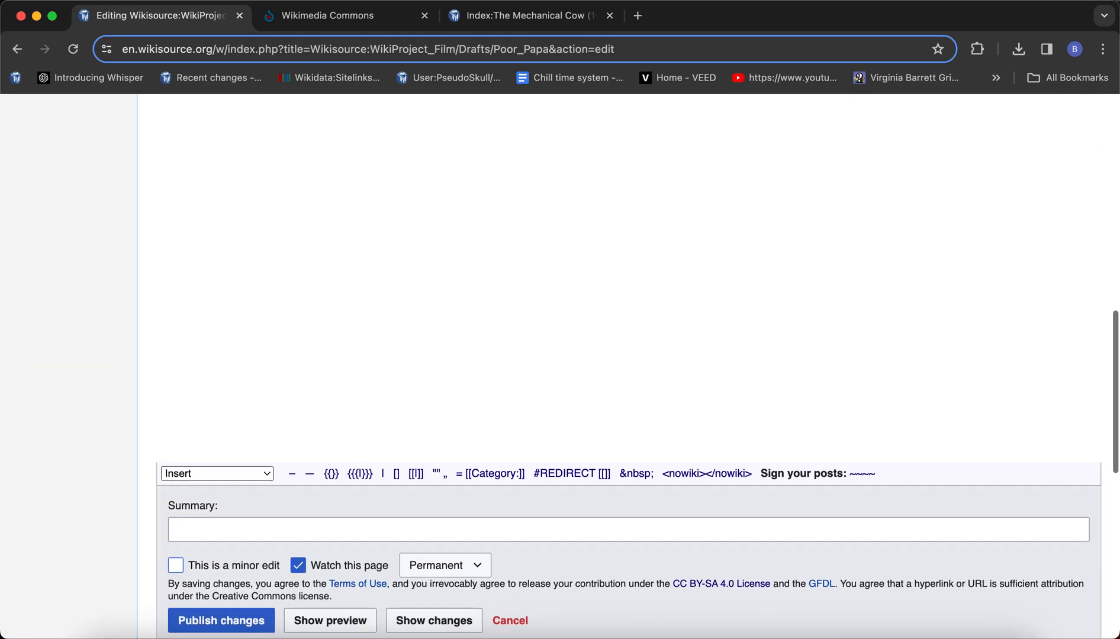
left_click(186, 627)
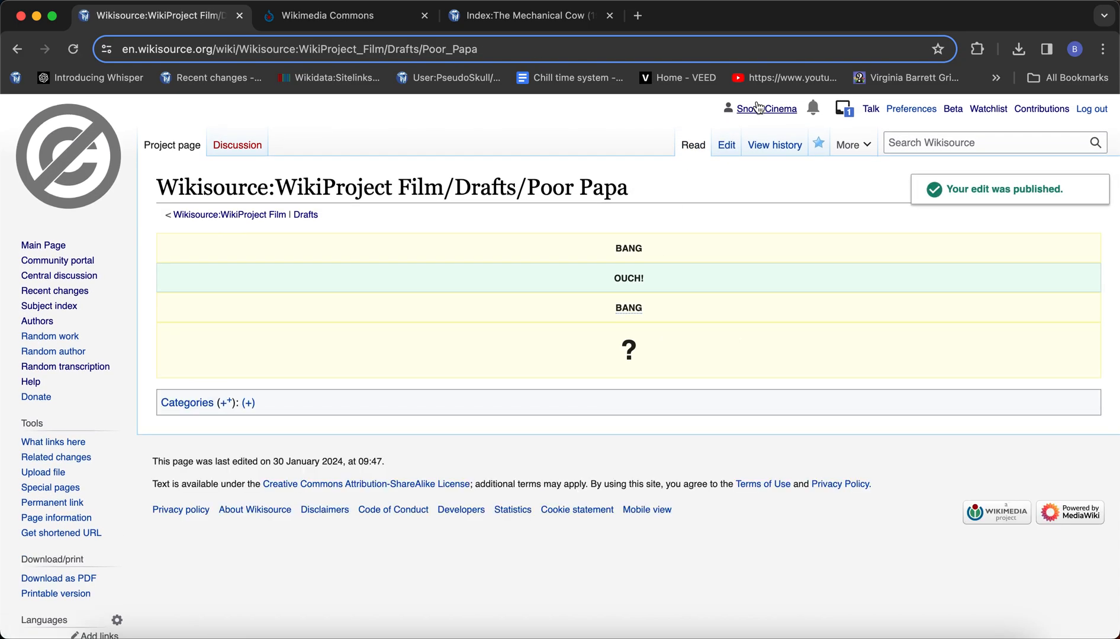
Step: Change the fe template's text to three dots (...) and publish the draft
left_click(724, 145)
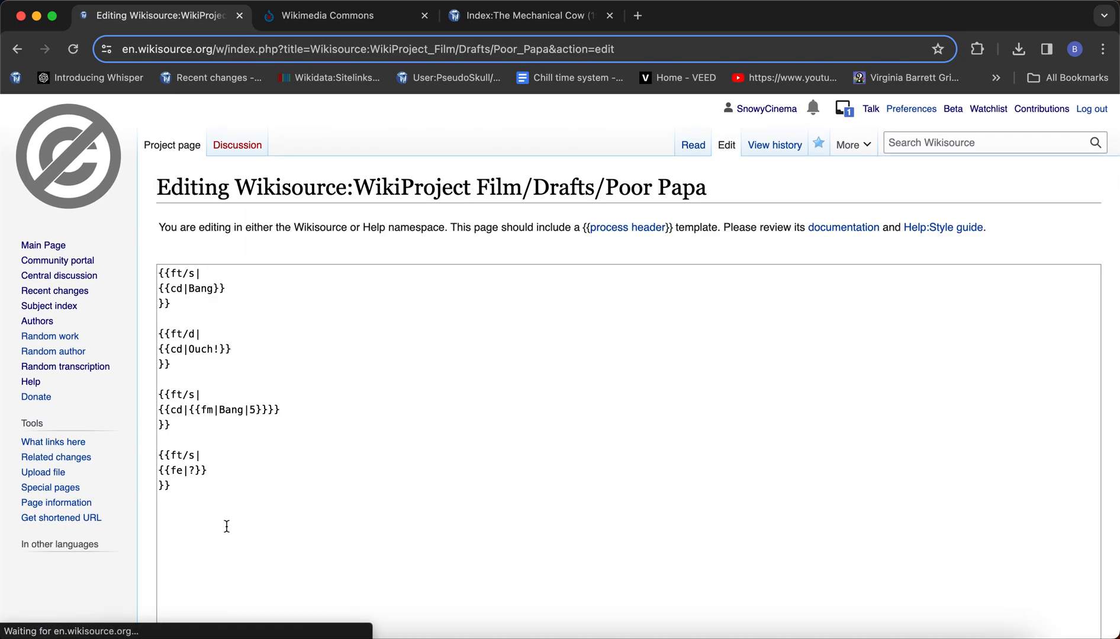
left_click(194, 461)
left_click(196, 471)
type("....")
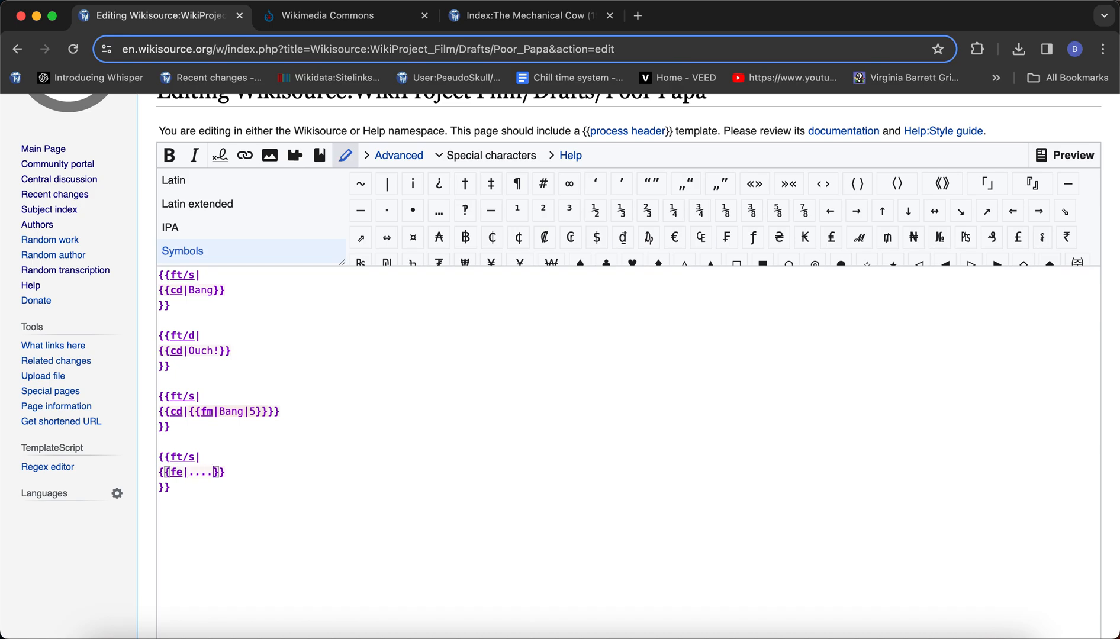
key("BackSpace")
scroll(249, 261, "down", 10)
left_click(249, 244)
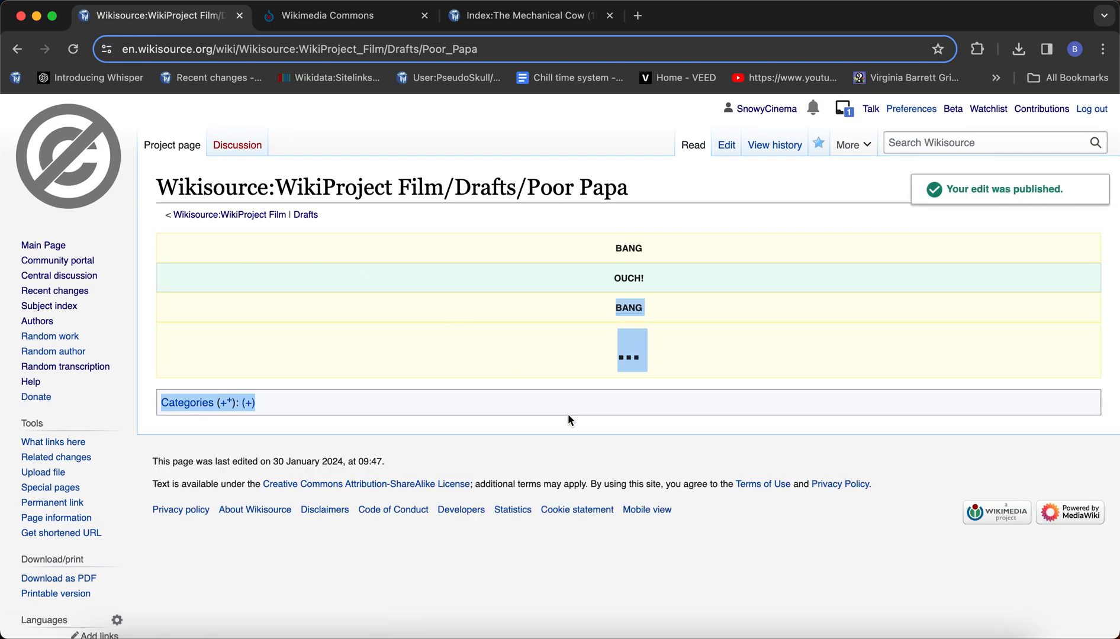
Step: View the Poor Papa draft's revision history and open its oldest revision
left_click(727, 145)
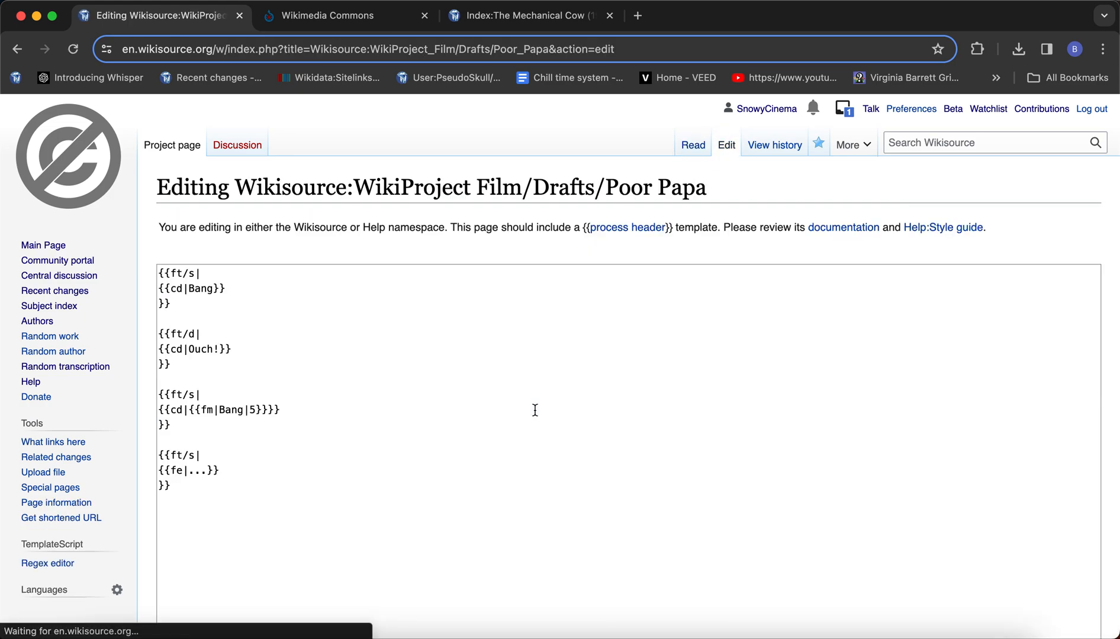
left_click(775, 145)
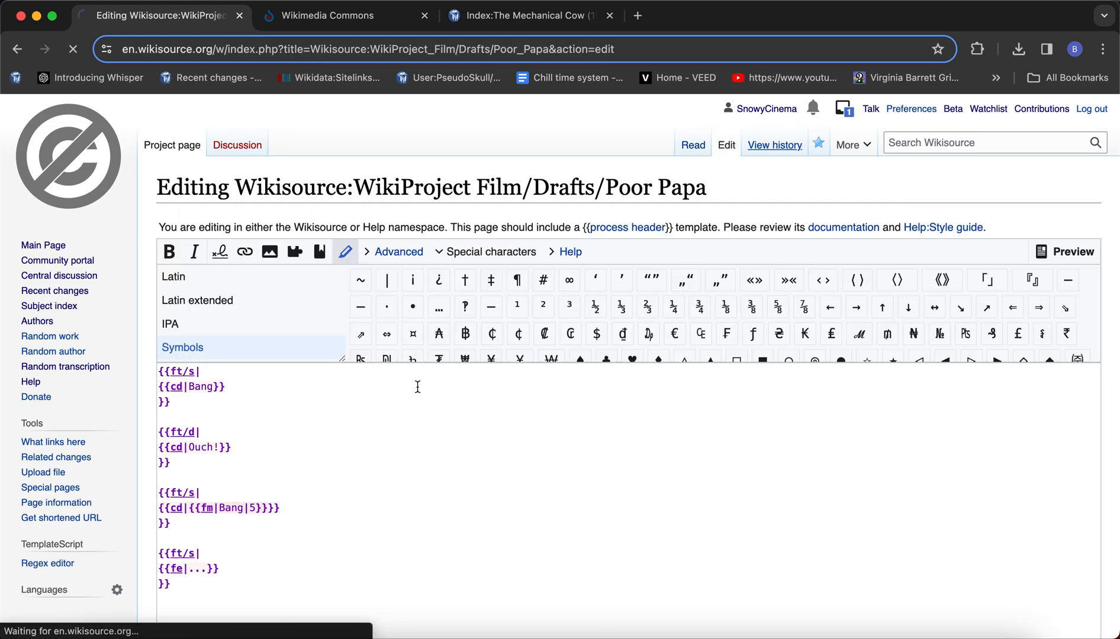
scroll(416, 386, "down", 1)
scroll(418, 386, "down", 1)
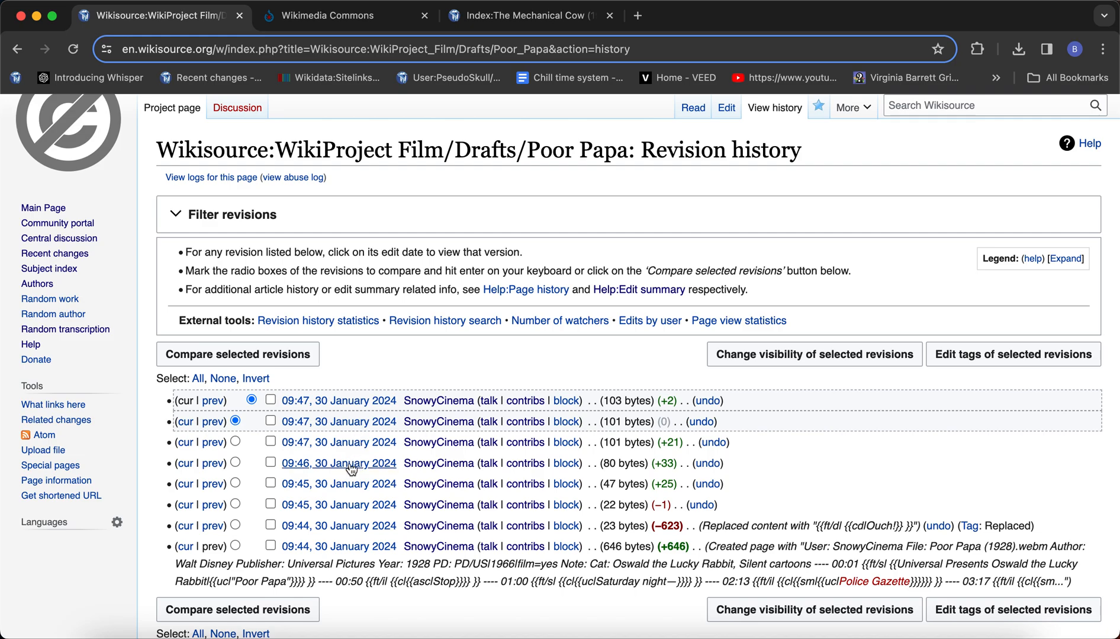
left_click(320, 548)
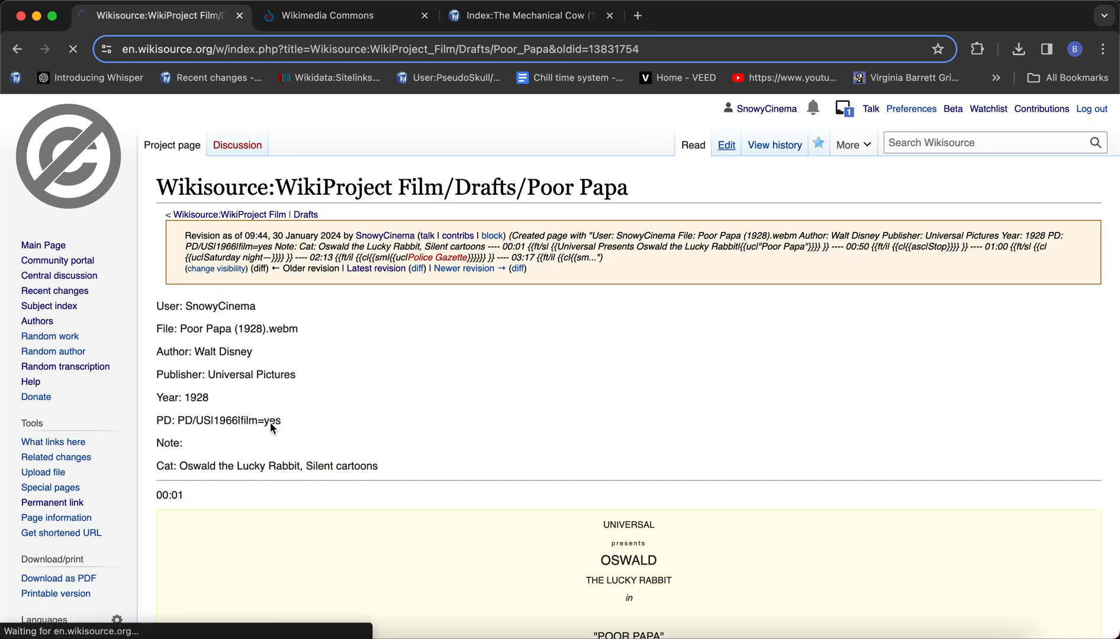
Step: Edit the opened oldest revision and publish it to restore the full Poor Papa transcription
scroll(252, 443, "down", 10)
scroll(253, 445, "down", 15)
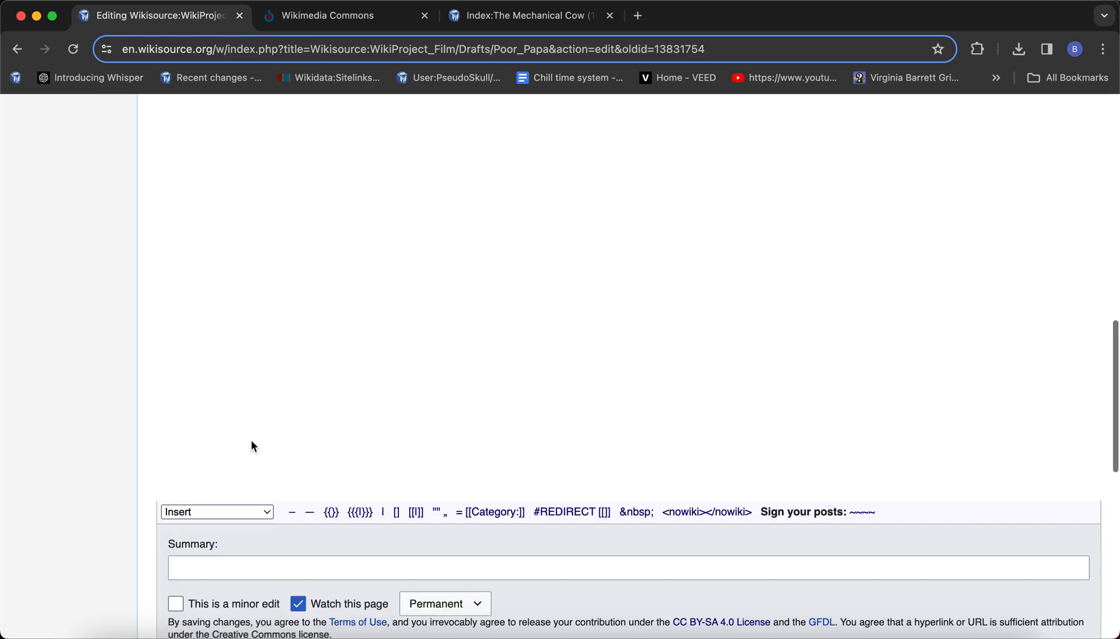
scroll(251, 447, "down", 6)
left_click(211, 387)
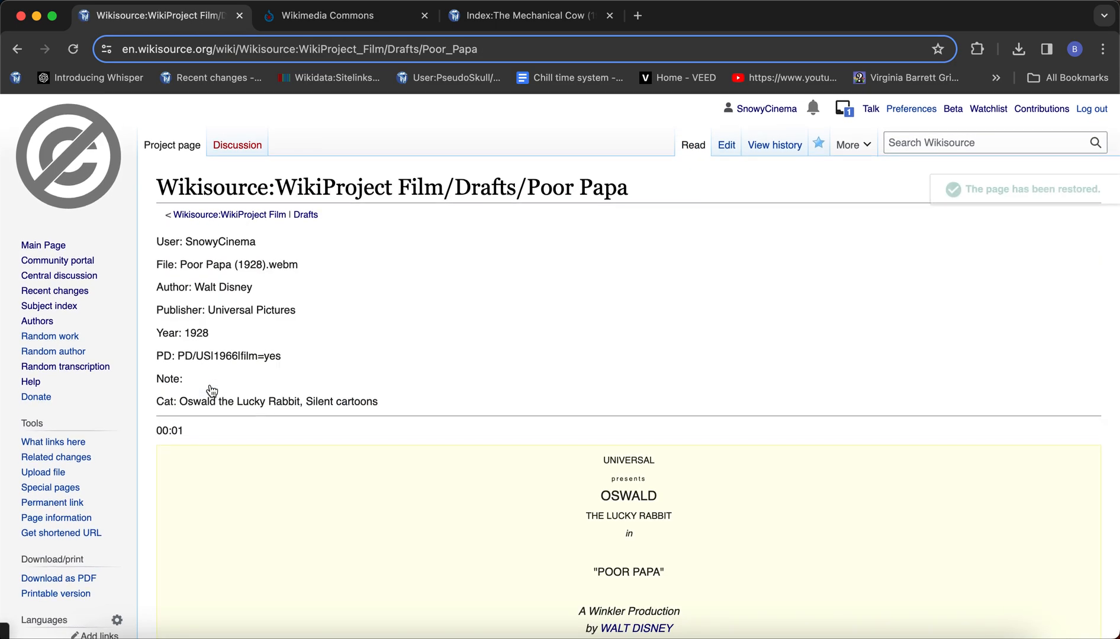
Step: Examine the restored Poor Papa draft's film details, title card and timestamped intertitles
scroll(321, 220, "down", 14)
scroll(320, 221, "up", 4)
scroll(321, 220, "up", 5)
scroll(320, 220, "down", 7)
scroll(597, 401, "down", 1)
scroll(597, 401, "up", 9)
scroll(517, 384, "down", 1)
scroll(433, 394, "up", 2)
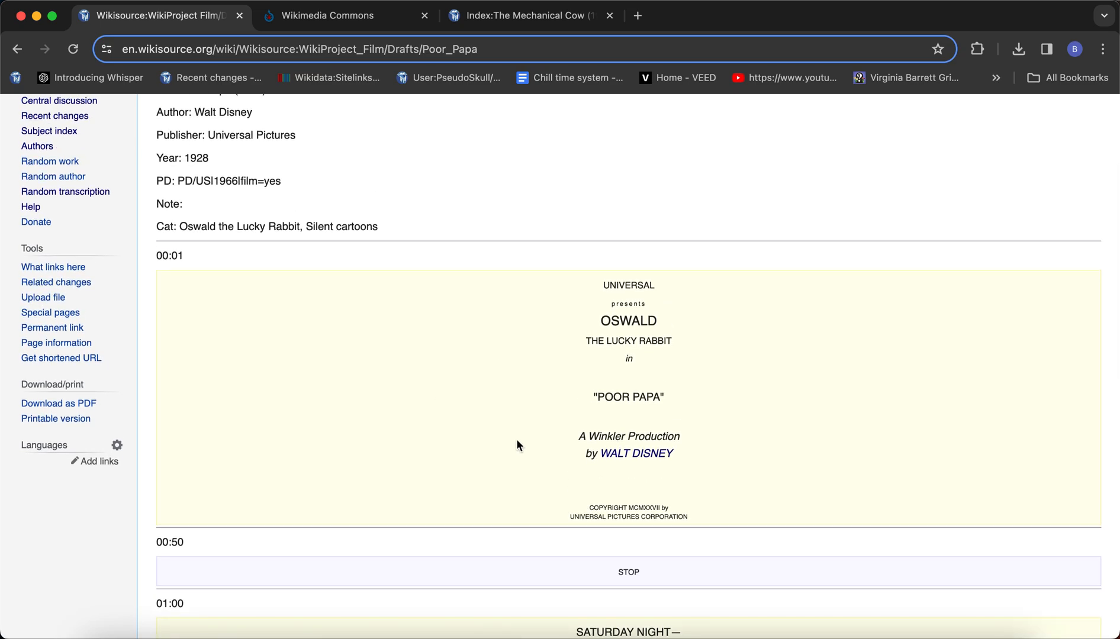
scroll(516, 444, "up", 3)
scroll(453, 355, "down", 7)
scroll(424, 323, "up", 4)
Step: Search the restored draft page for leftover { and | template characters
key("super+f")
type("{")
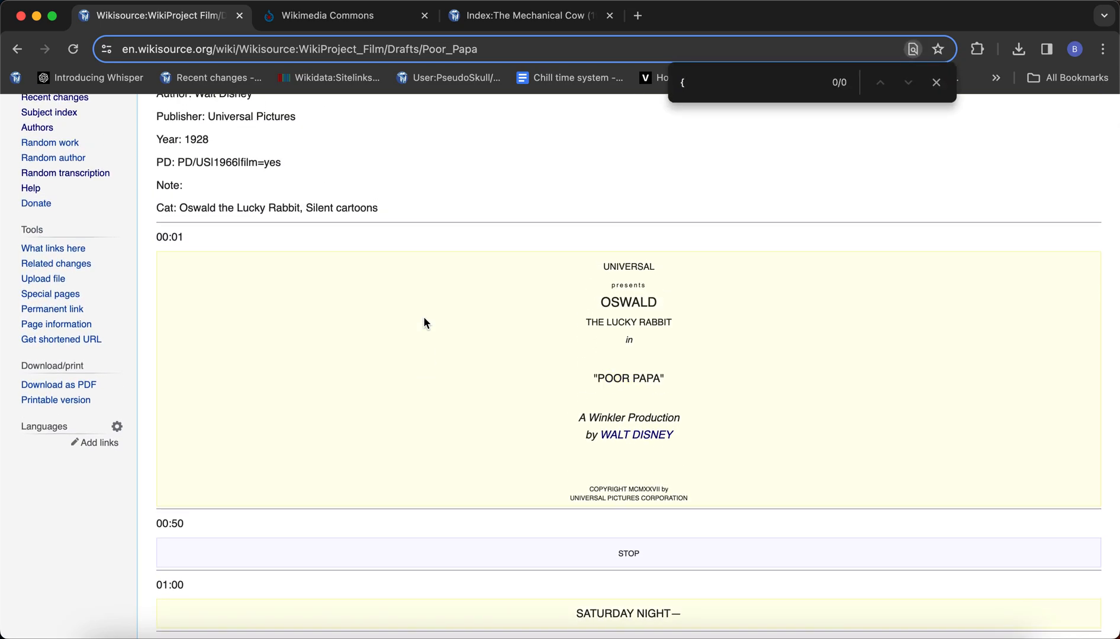
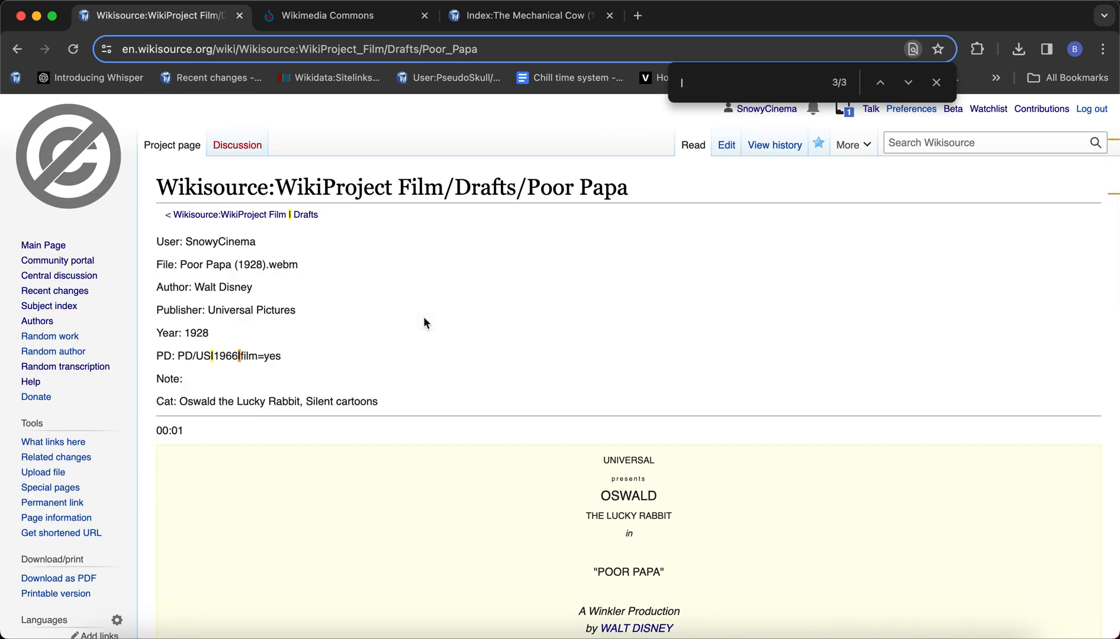
left_click(852, 144)
left_click(936, 83)
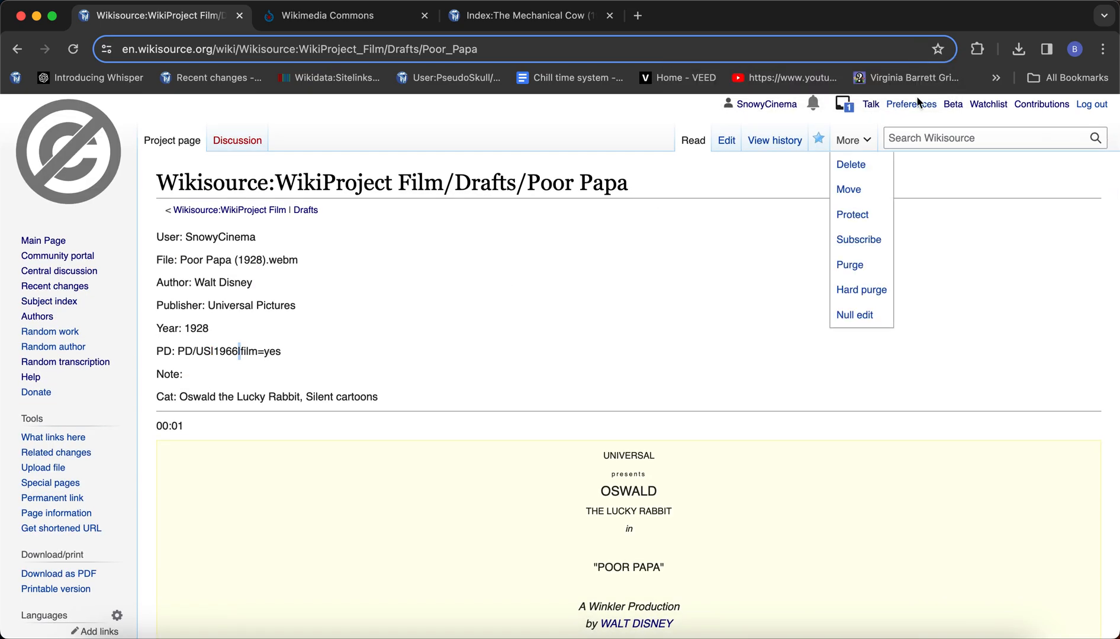
Step: Open the film Drafts list for editing and remove the Poor Papa entry from the In progress section
left_click(305, 212)
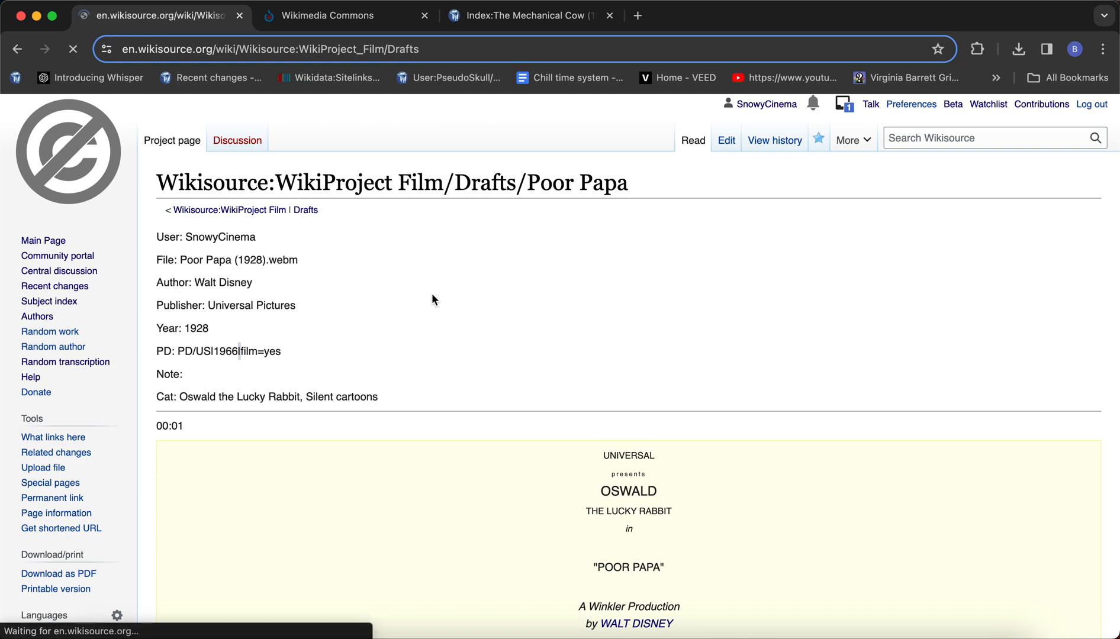
scroll(432, 293, "down", 2)
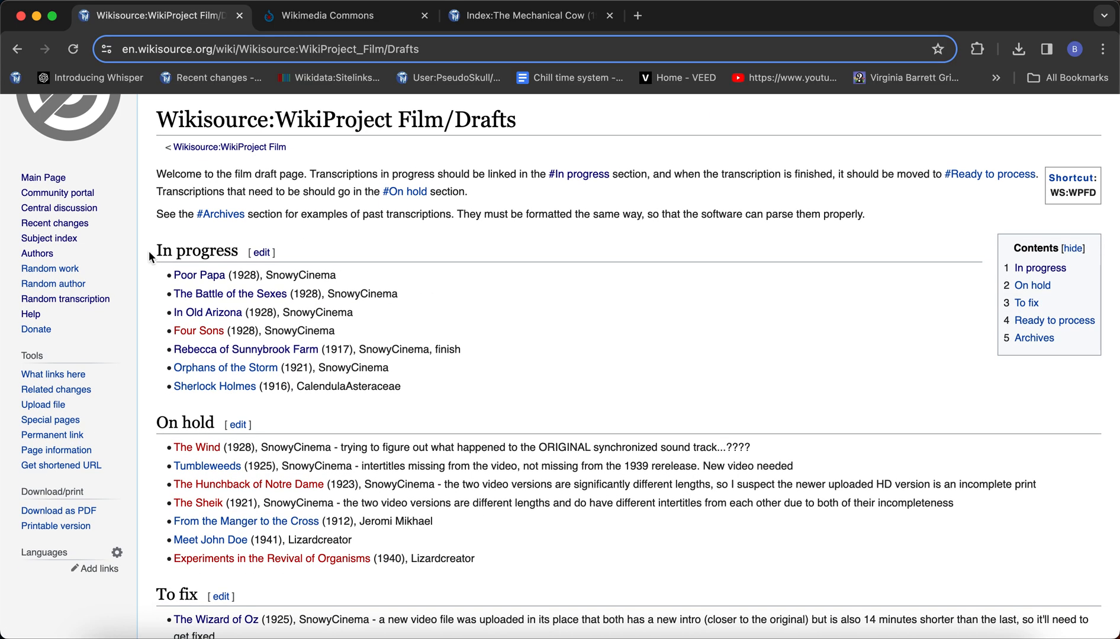
scroll(677, 172, "up", 2)
left_click(726, 146)
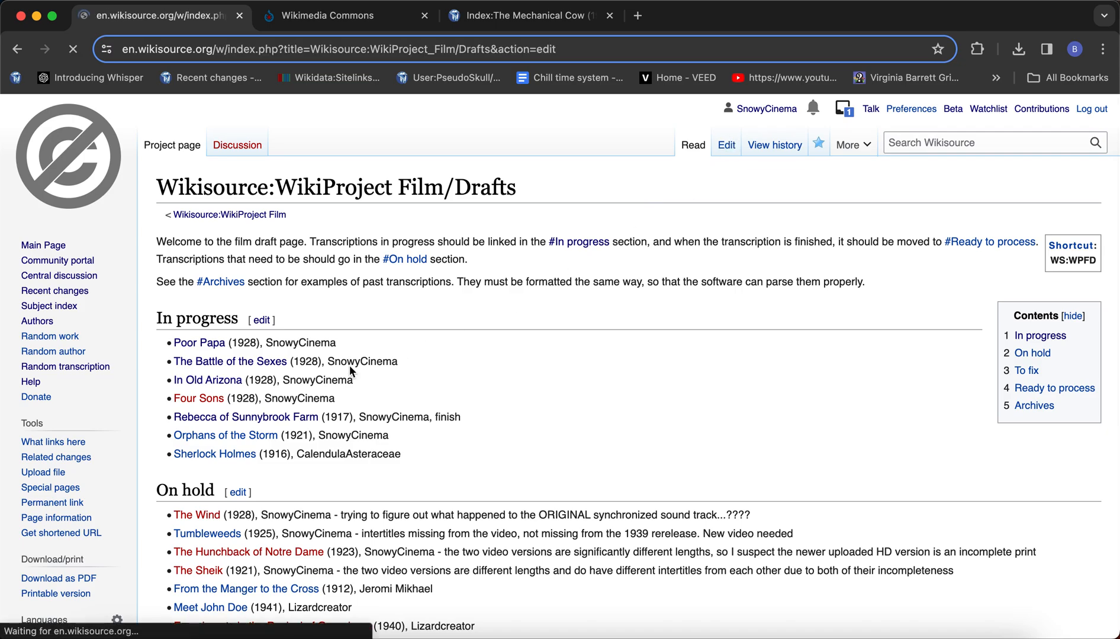
scroll(420, 421, "down", 1)
left_click_drag(461, 439, 66, 445)
key("BackSpace")
key("BackSpace")
Step: Add the [[/Poor Papa|Poor Papa]] (1928) entry with its contributor under Ready to process and publish the Drafts list
scroll(67, 445, "down", 1)
scroll(395, 393, "down", 5)
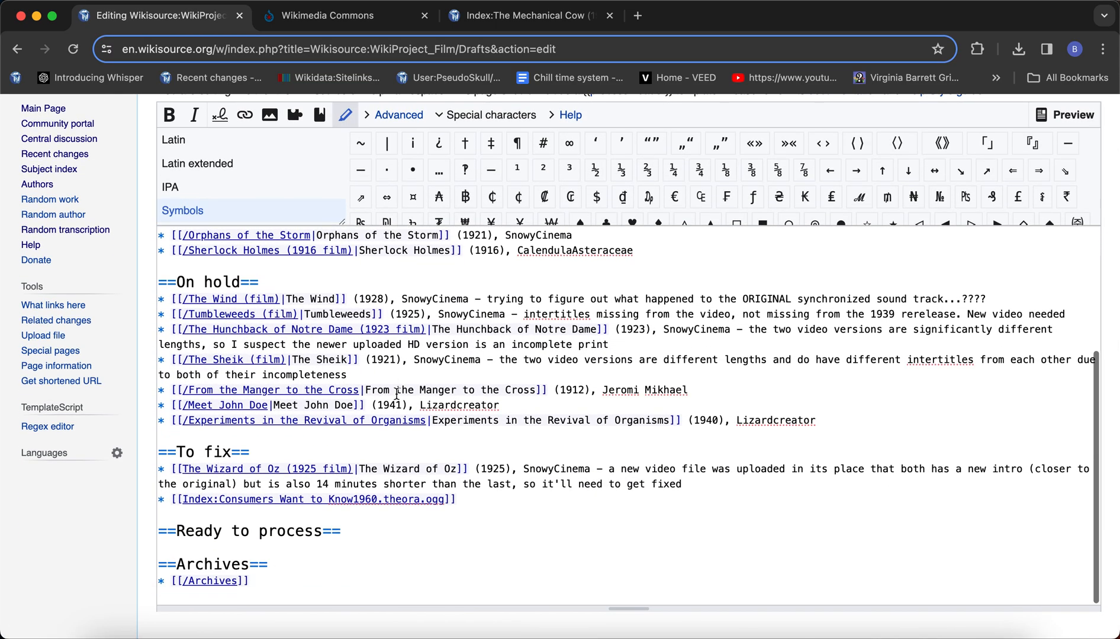
left_click(387, 531)
key("Return")
type("* [[/Poor Papa|Poor Papa]] (1928), SnowyCinema")
scroll(133, 561, "down", 2)
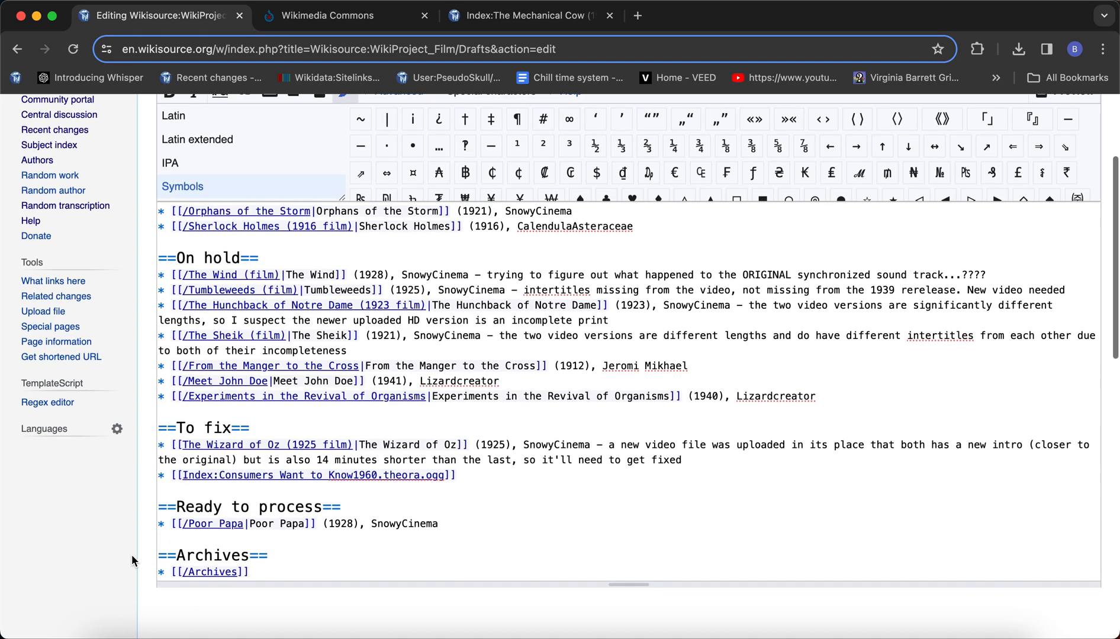
scroll(133, 560, "down", 10)
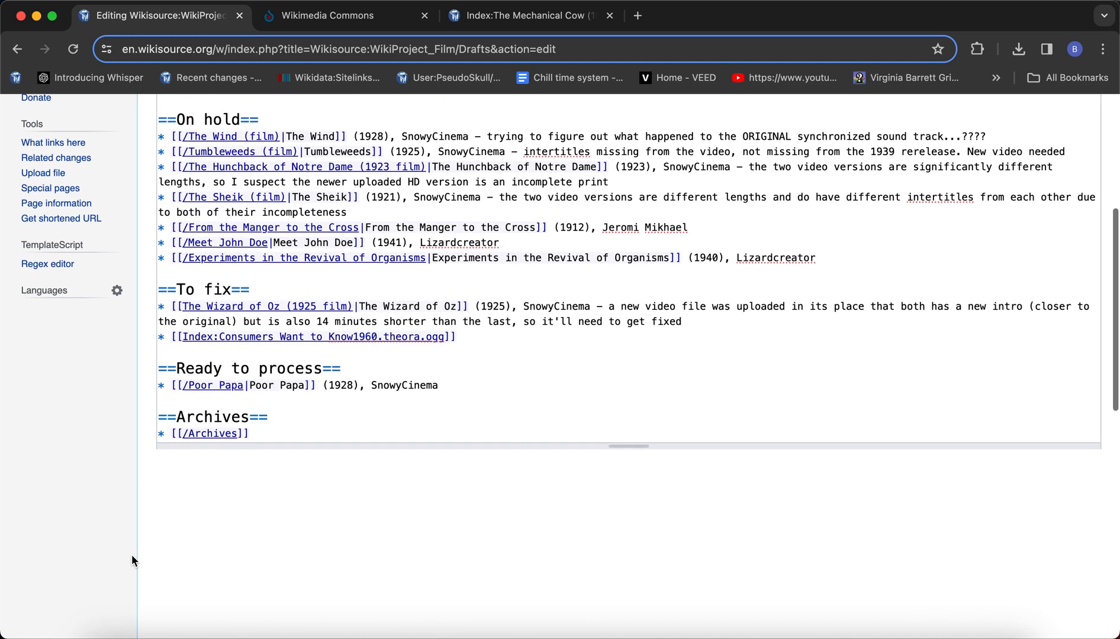
scroll(131, 560, "down", 1)
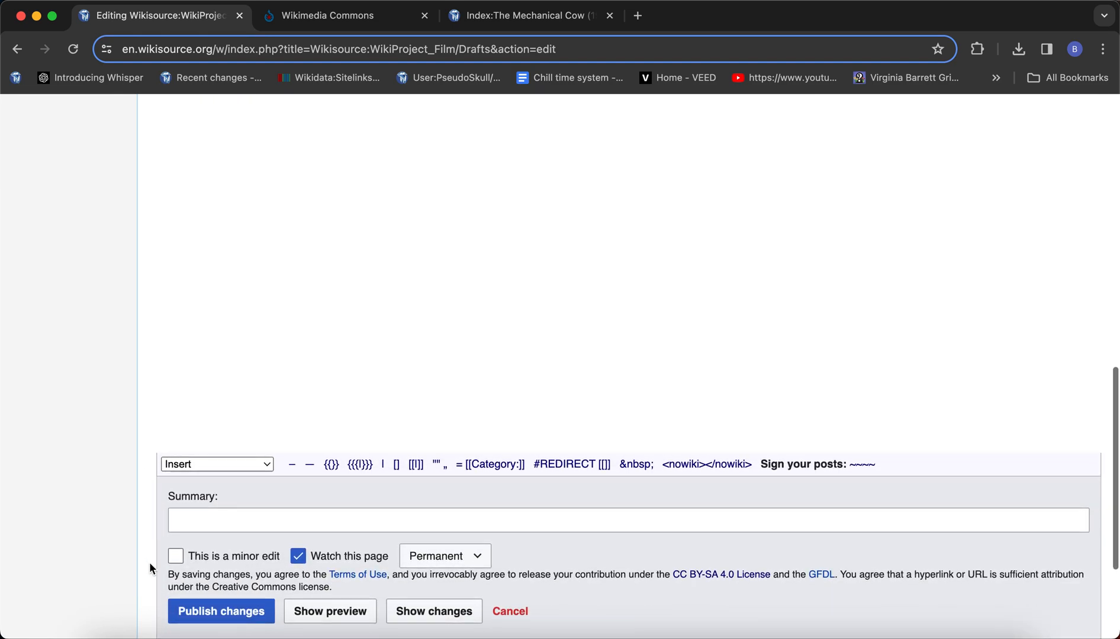
left_click(201, 616)
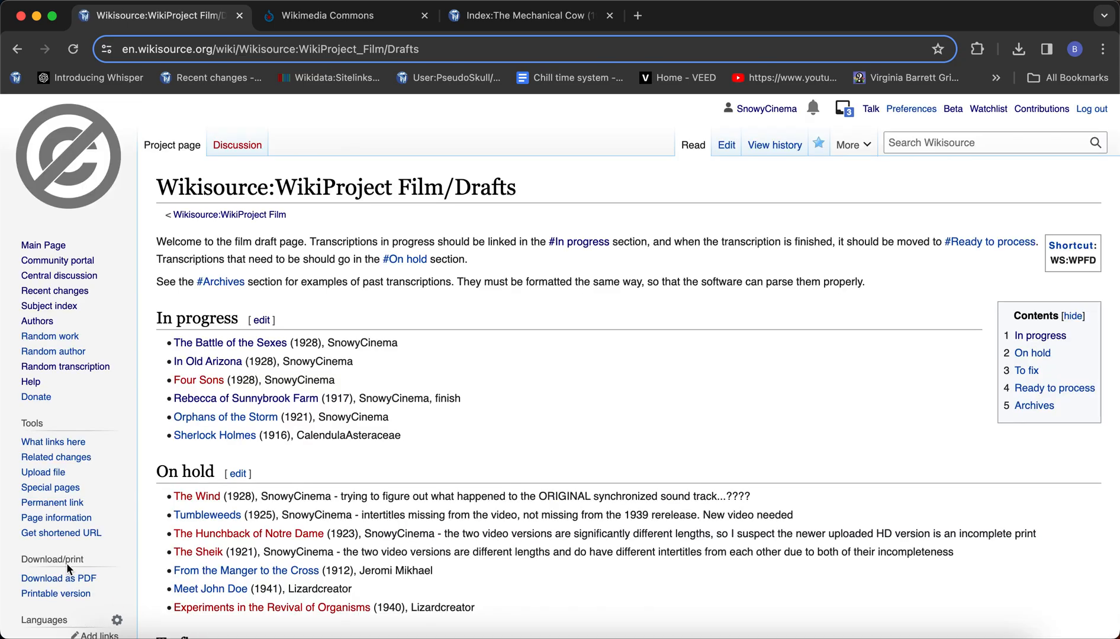
Step: Review the film Drafts list from In progress through On hold, To fix, Ready to process and Archives
scroll(314, 422, "down", 3)
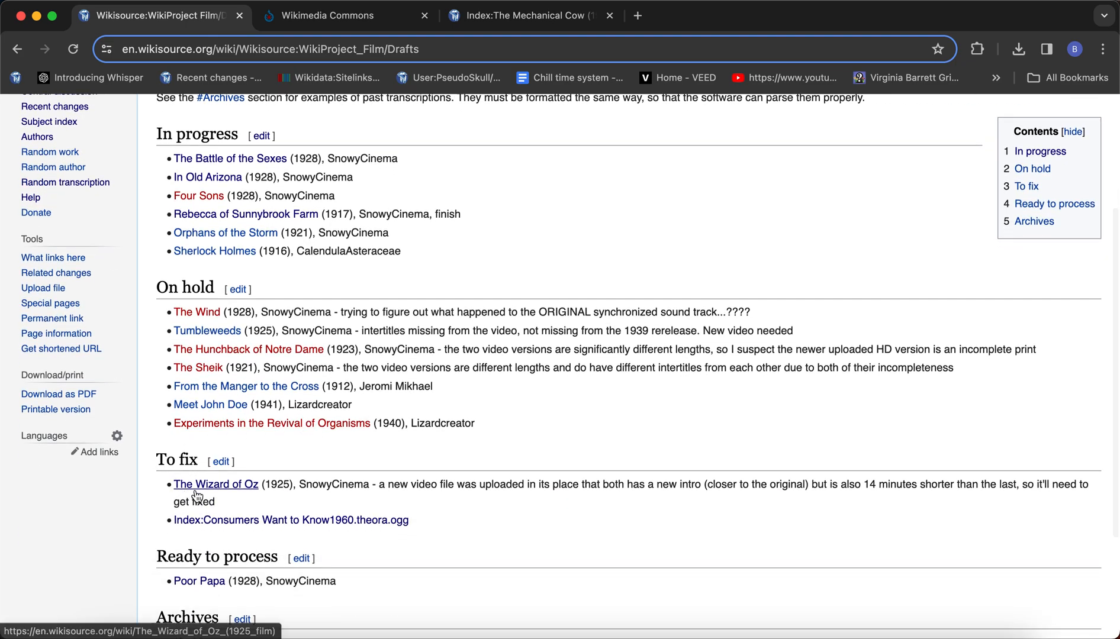
scroll(305, 595, "down", 3)
left_click_drag(343, 430, 148, 393)
left_click(148, 395)
scroll(253, 438, "up", 6)
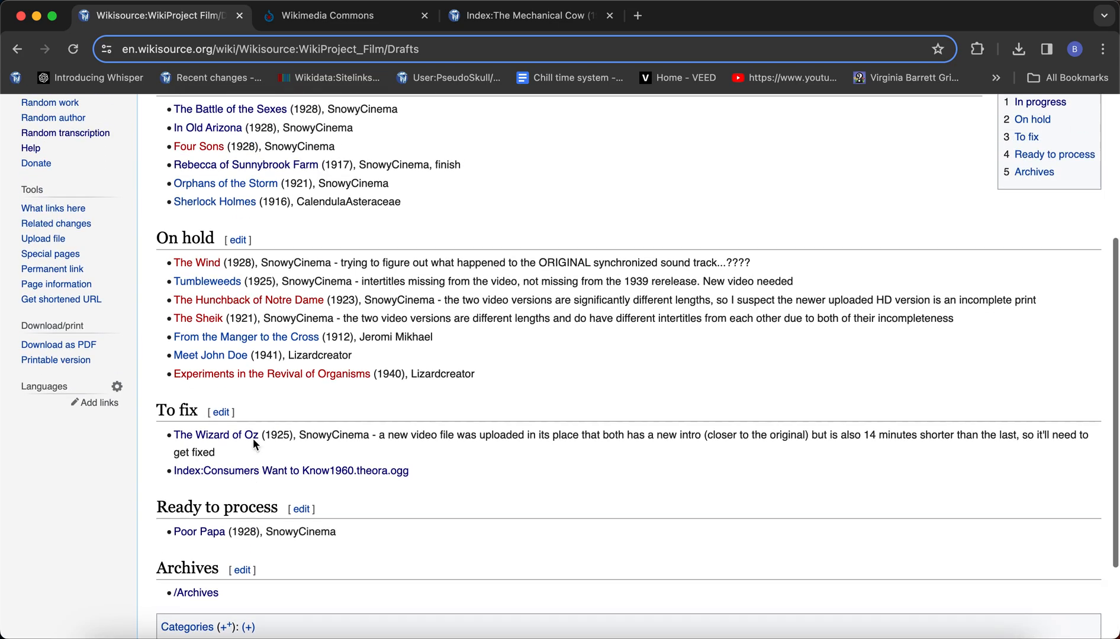
scroll(514, 503, "down", 6)
scroll(514, 511, "up", 6)
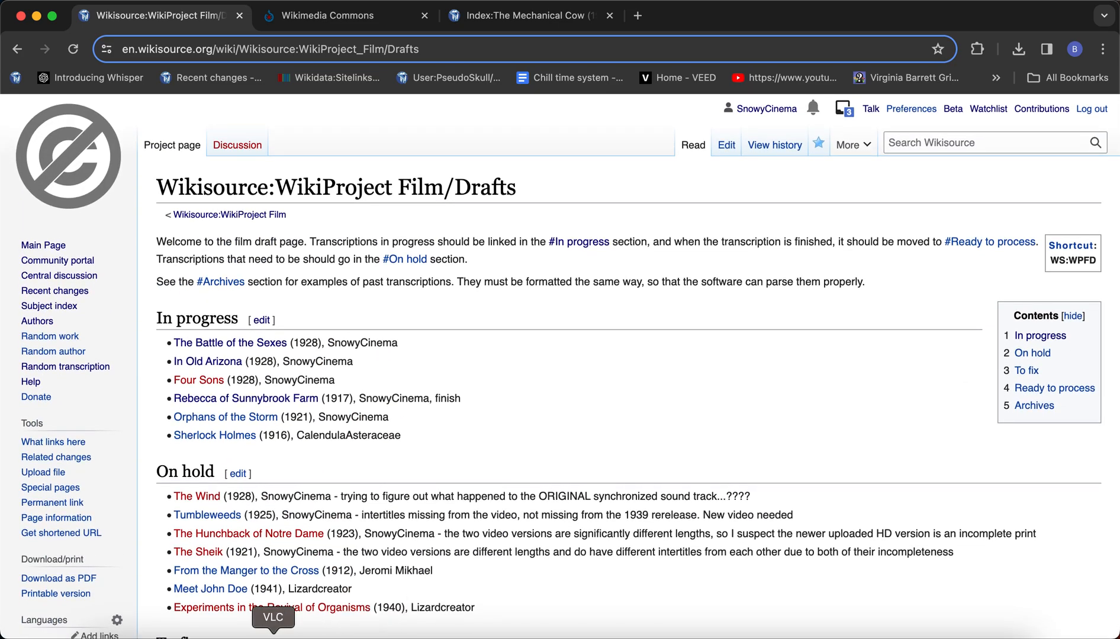
scroll(378, 444, "down", 6)
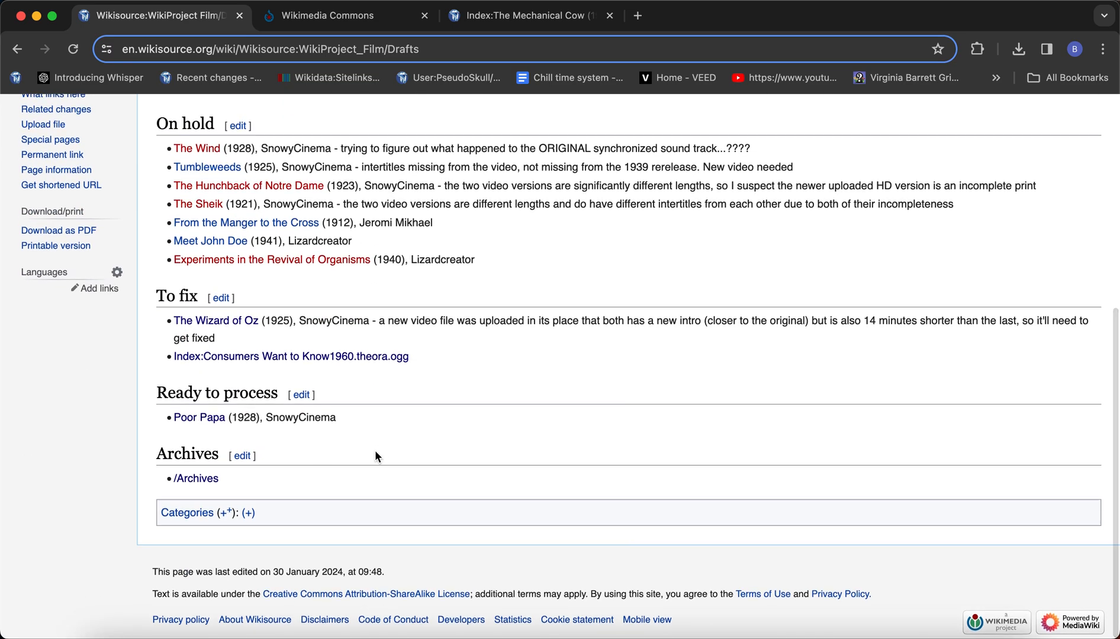
Step: Switch to iTerm and run python3 films.py with the page name Poor Papa, continuing past the question about titles
left_click(301, 634)
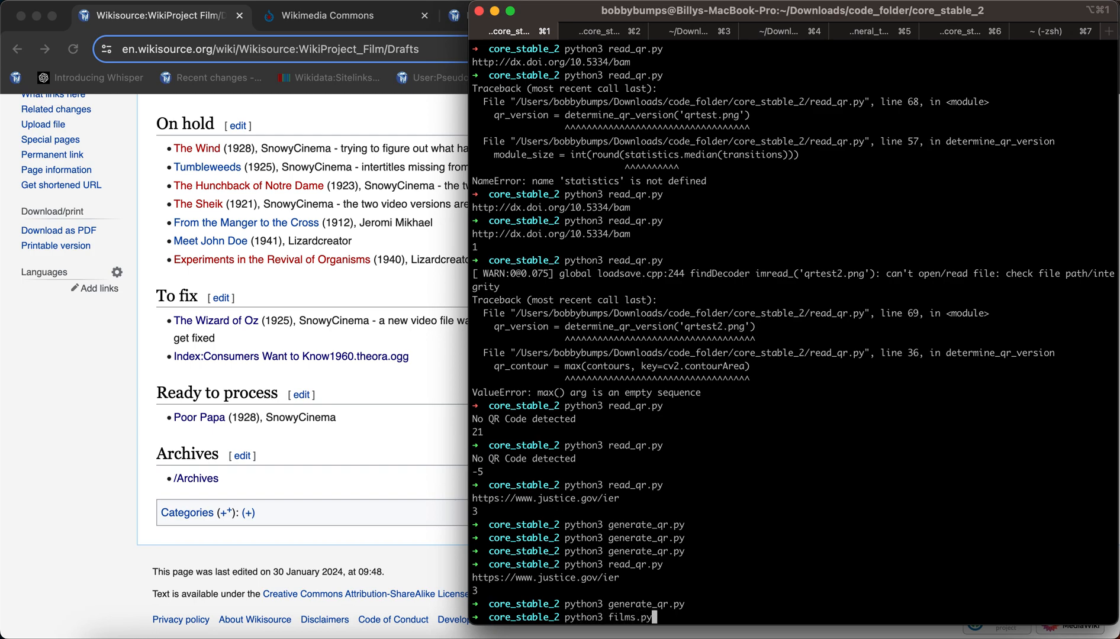
left_click(138, 410)
left_click_drag(150, 417, 337, 419)
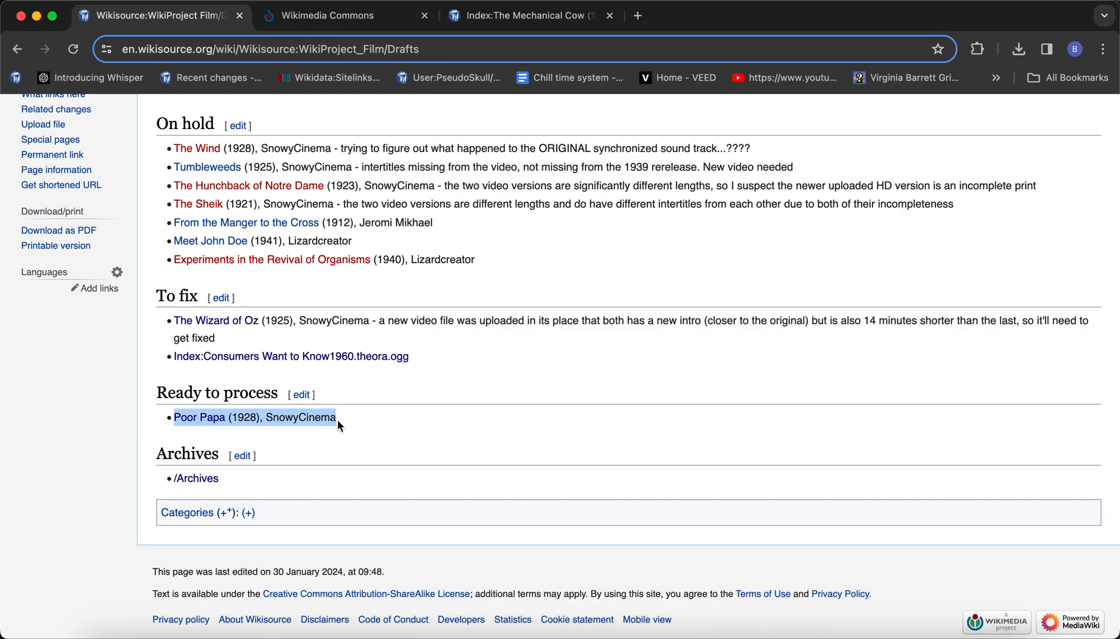
left_click(360, 419)
left_click(302, 627)
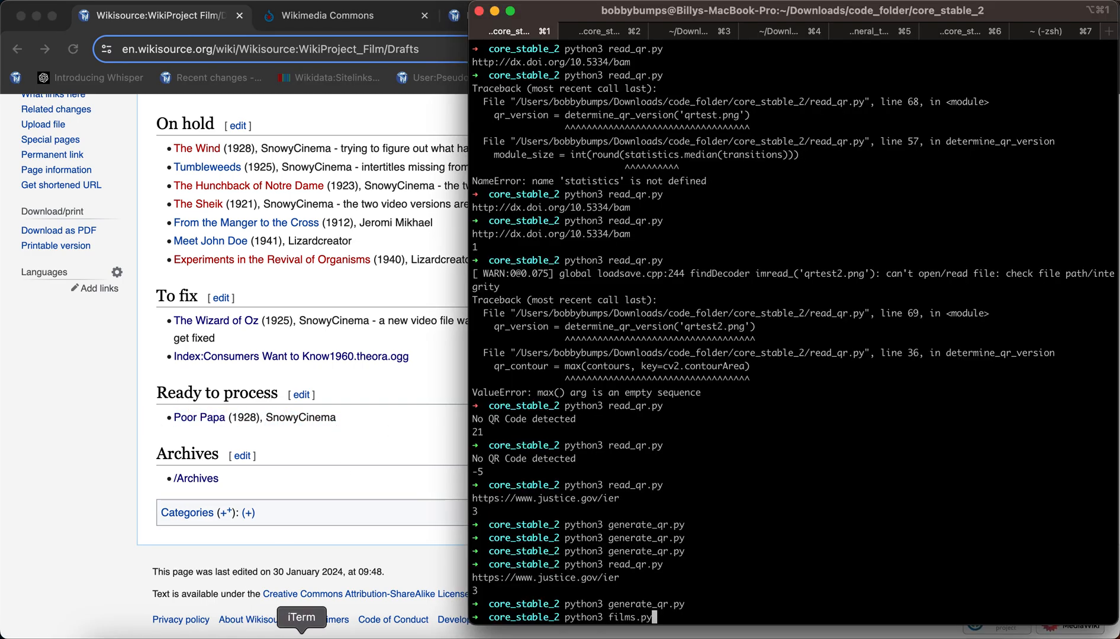
key("Return")
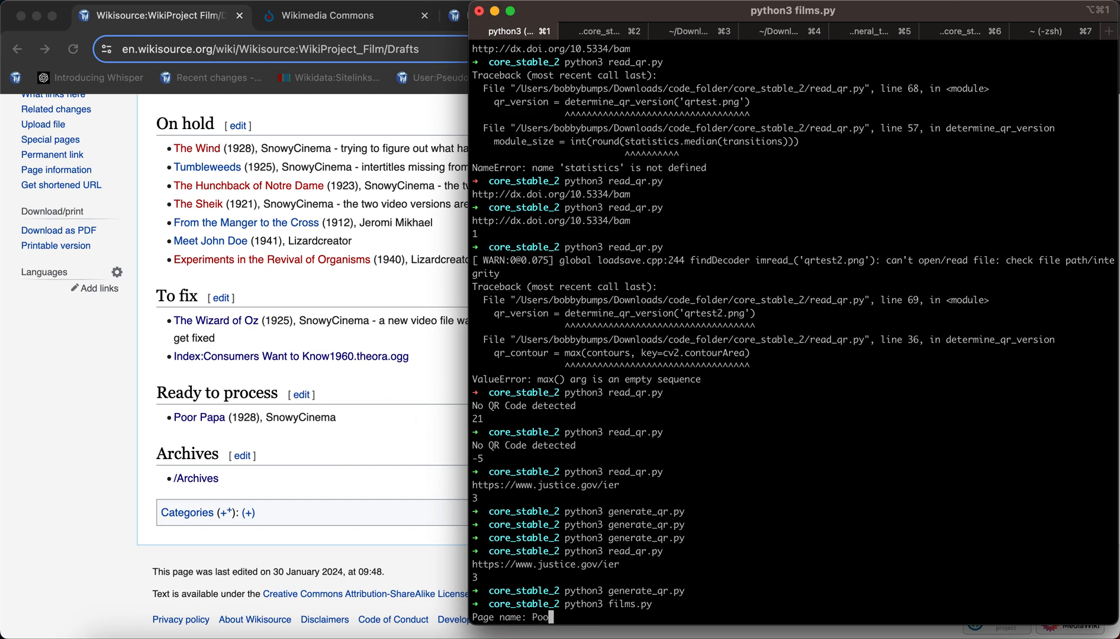
key("Return")
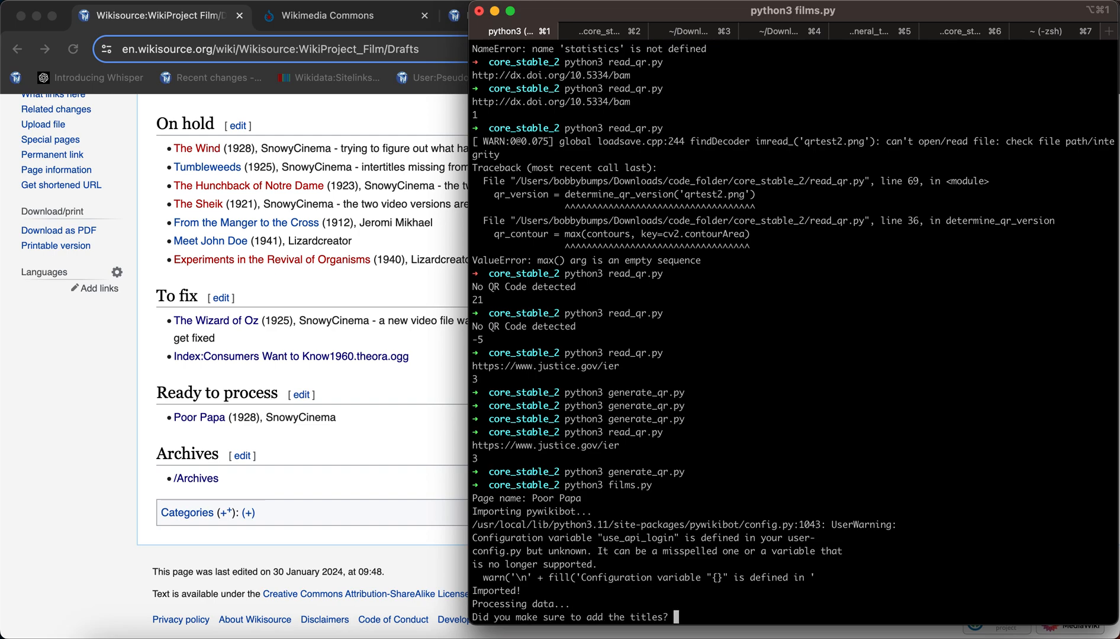
key("Return")
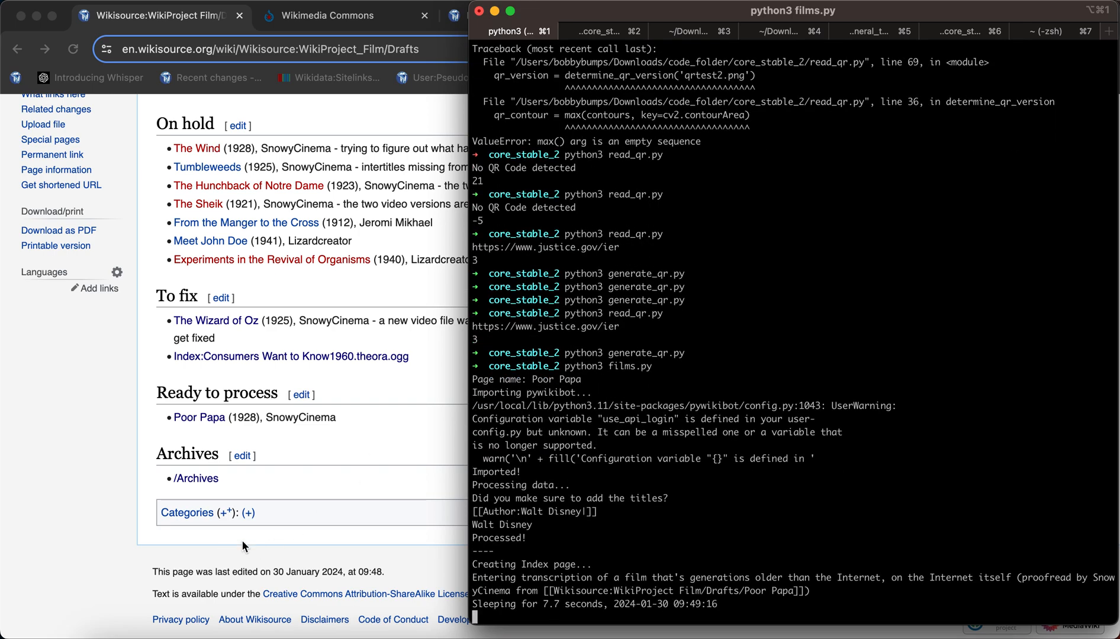
Step: Switch back to the browser and open Index:Poor Papa (1928).webm from the account's contributions
left_click(397, 421)
scroll(397, 420, "up", 6)
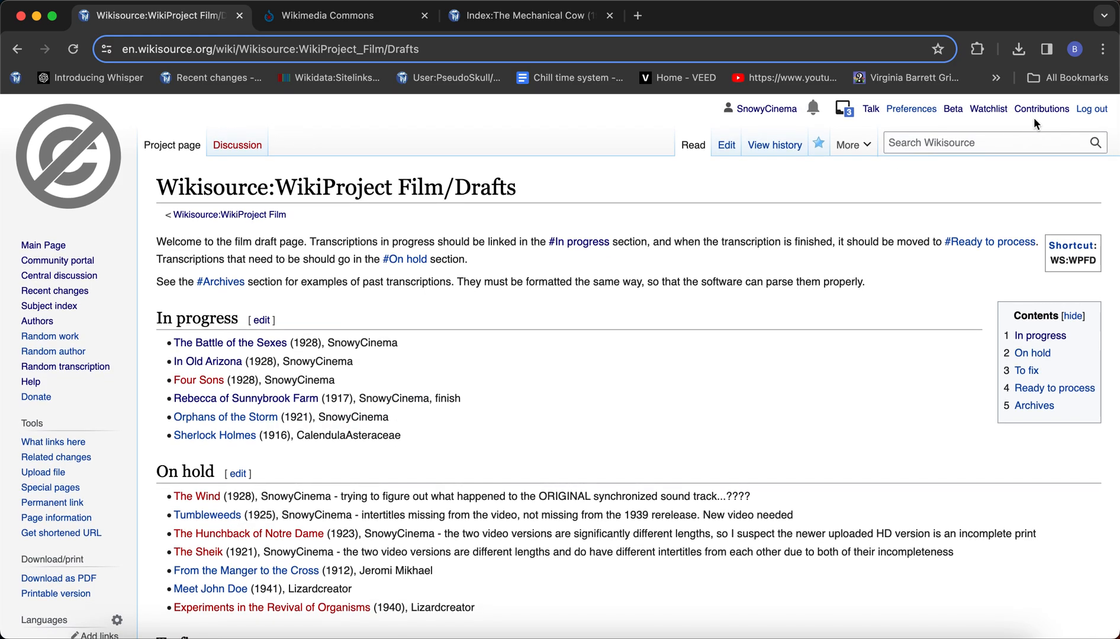
left_click(1039, 113)
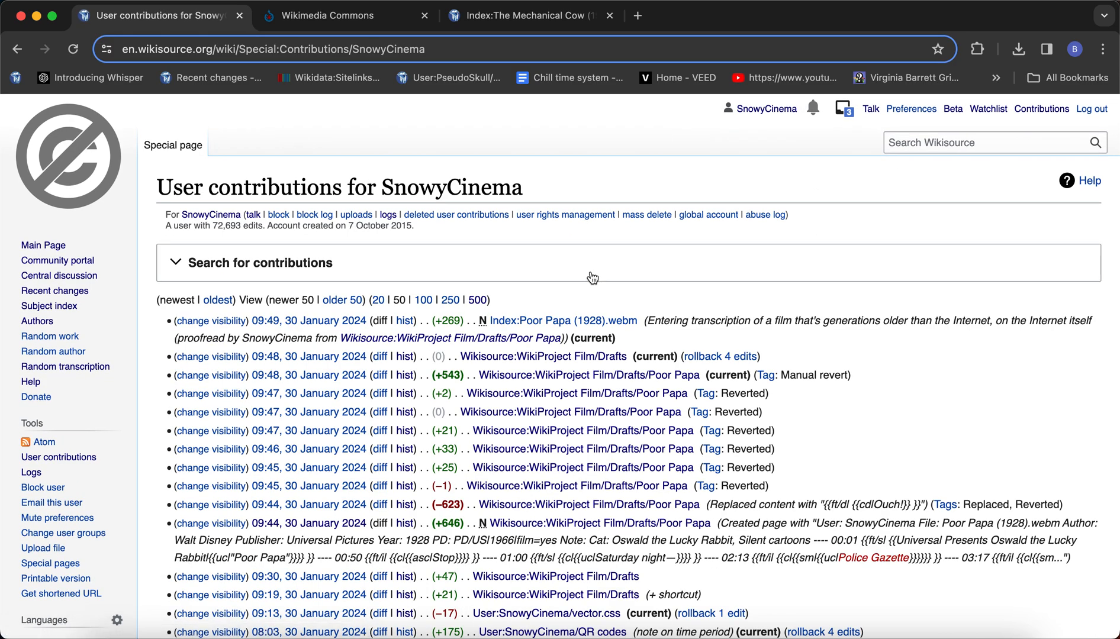
left_click(562, 322)
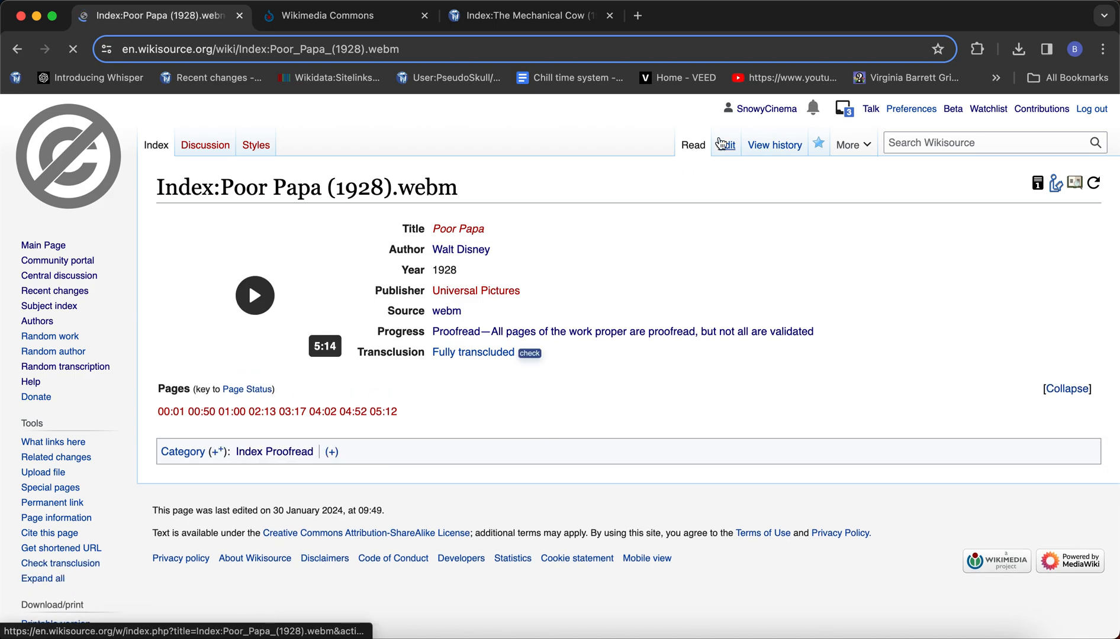
Step: Briefly play the film's video on the Index page and examine the timestamped page list
left_click(282, 301)
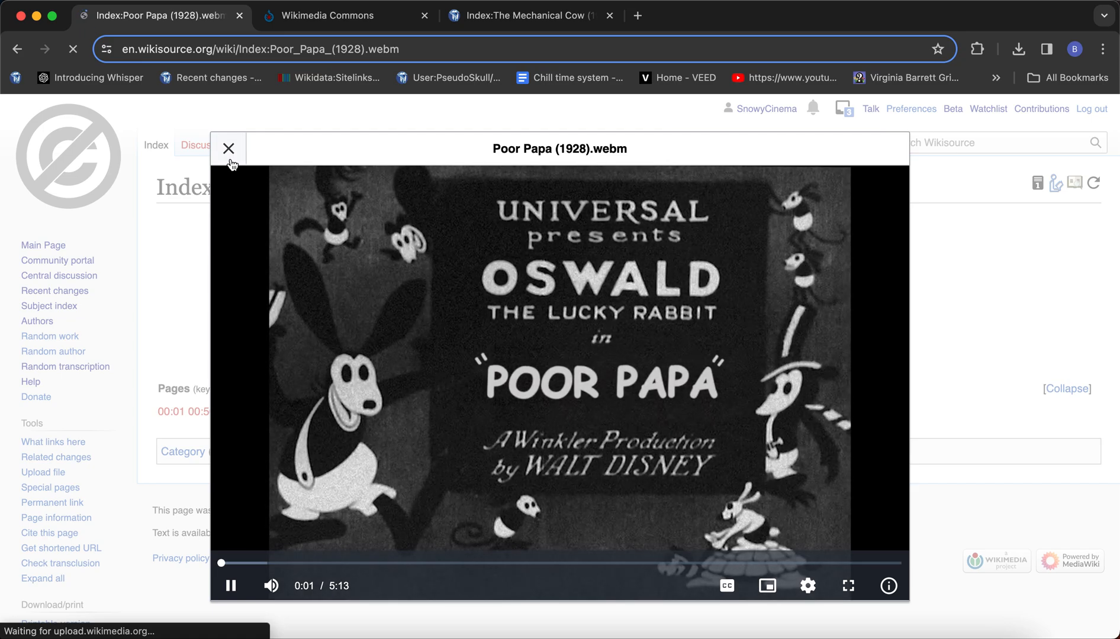
left_click(230, 152)
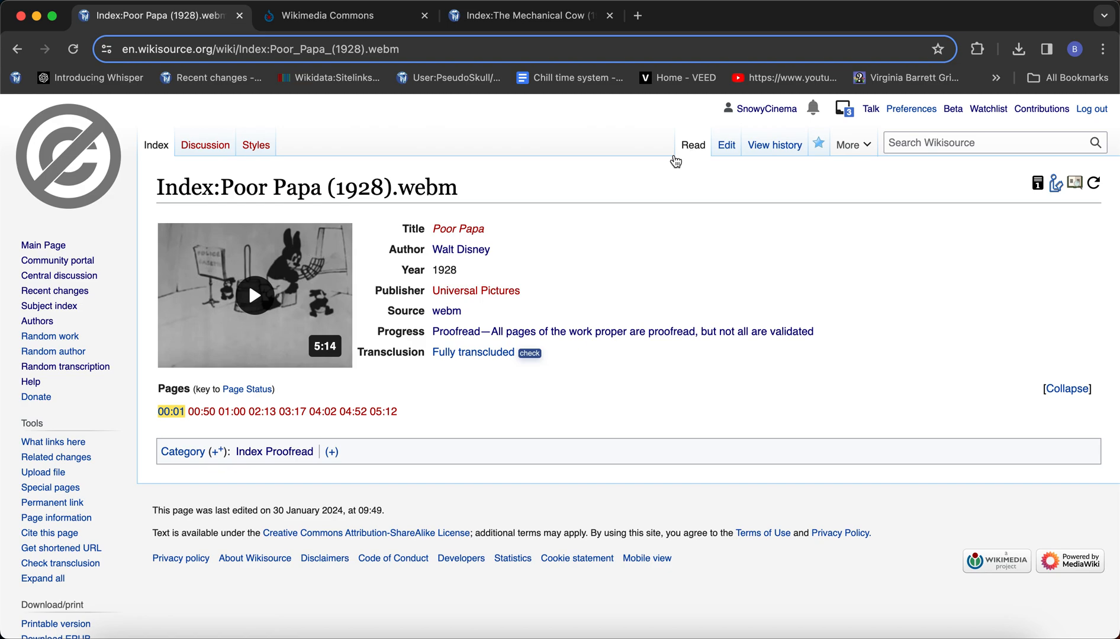
left_click_drag(505, 413, 157, 386)
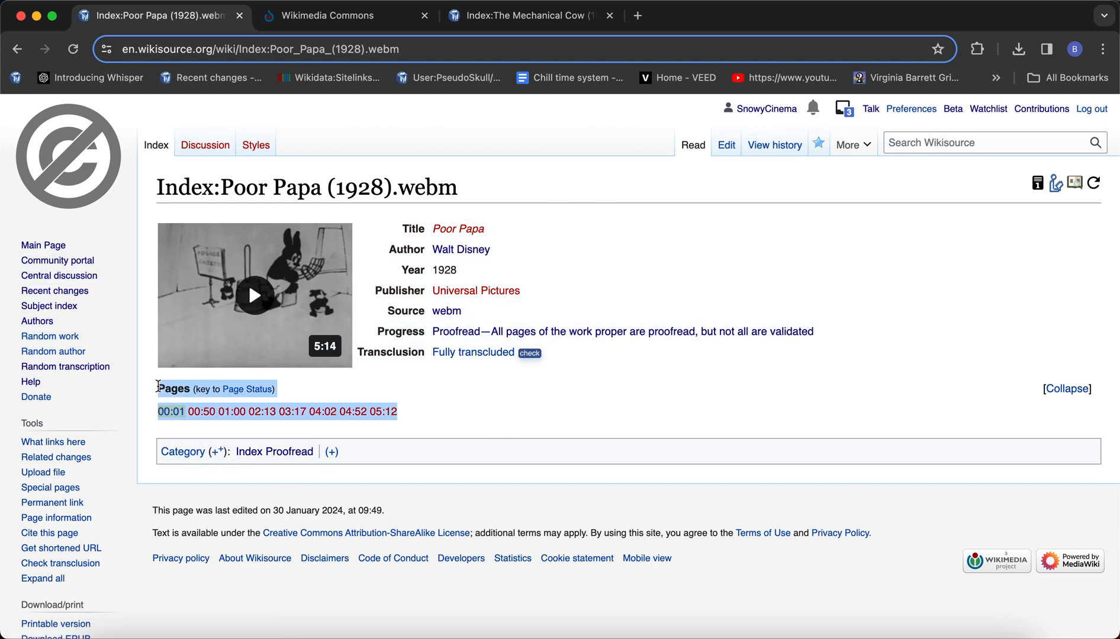
left_click(158, 386)
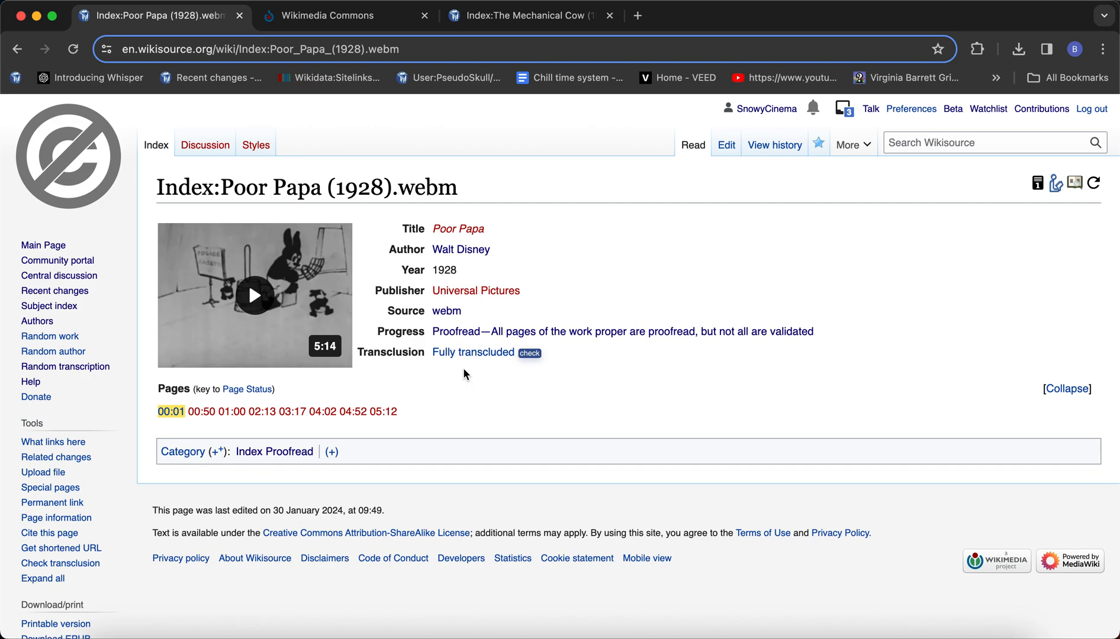
Step: Reload the Poor Papa Index page repeatedly to monitor the creation of its timestamped pages
left_click(685, 148)
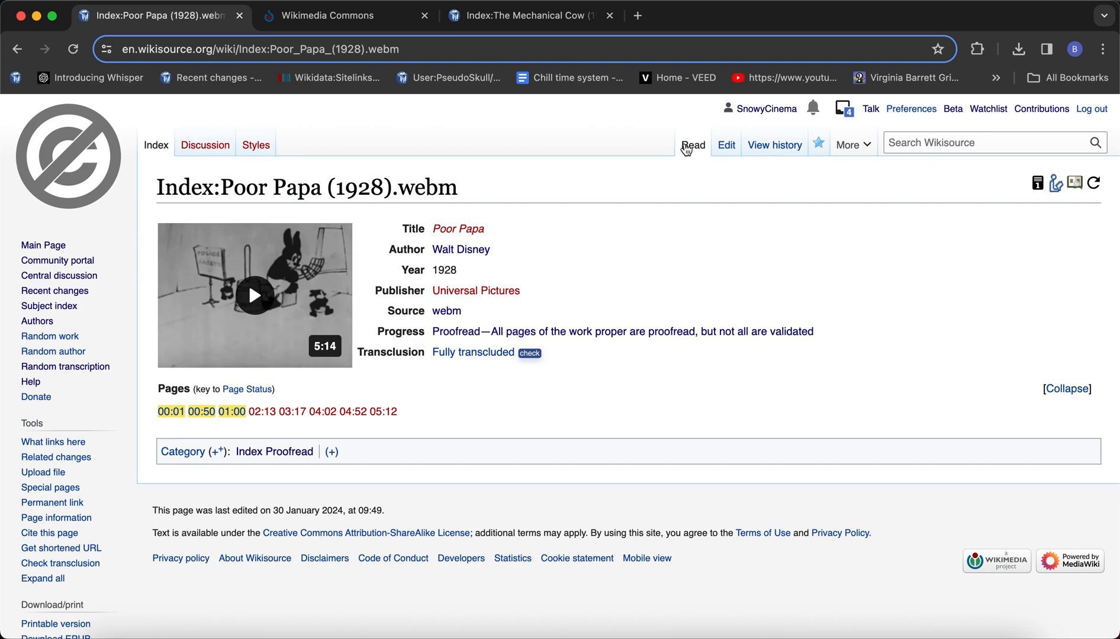
left_click(685, 148)
left_click(686, 148)
left_click(686, 148)
left_click(687, 148)
left_click(686, 148)
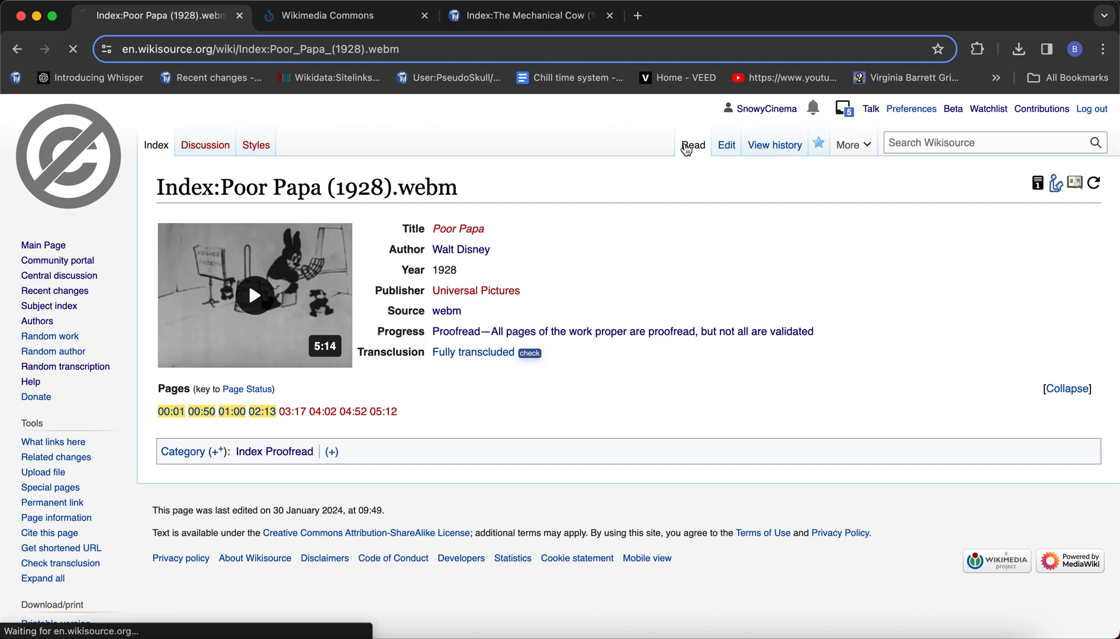
left_click(686, 148)
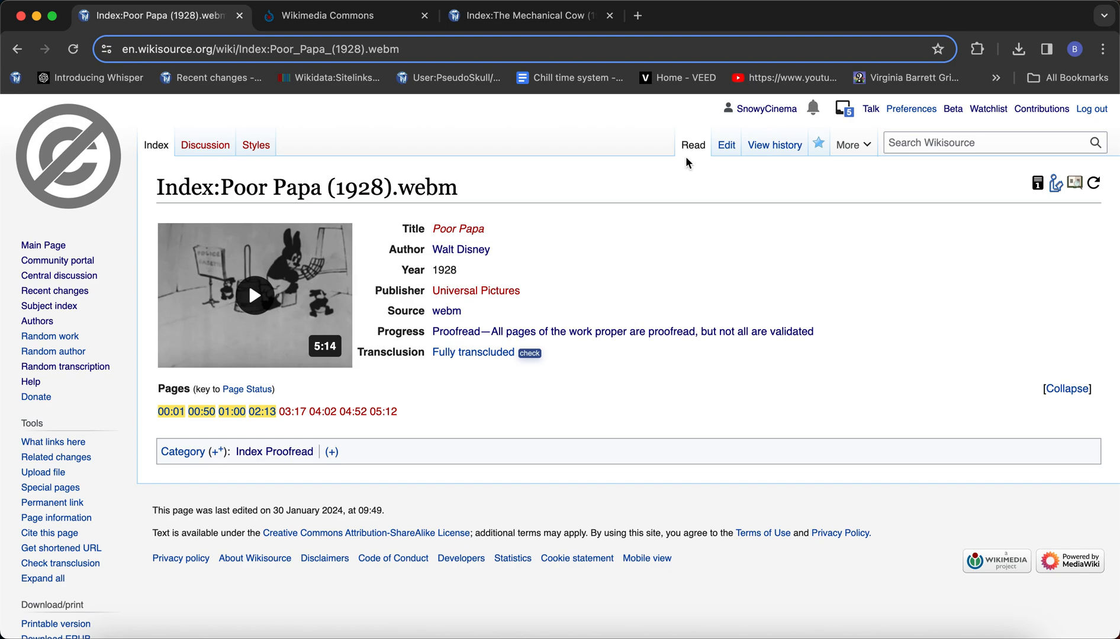
left_click(689, 151)
left_click(691, 137)
Step: Check the cartoons and series listed on Walt Disney's author page and return to the Poor Papa Index page
left_click(461, 249)
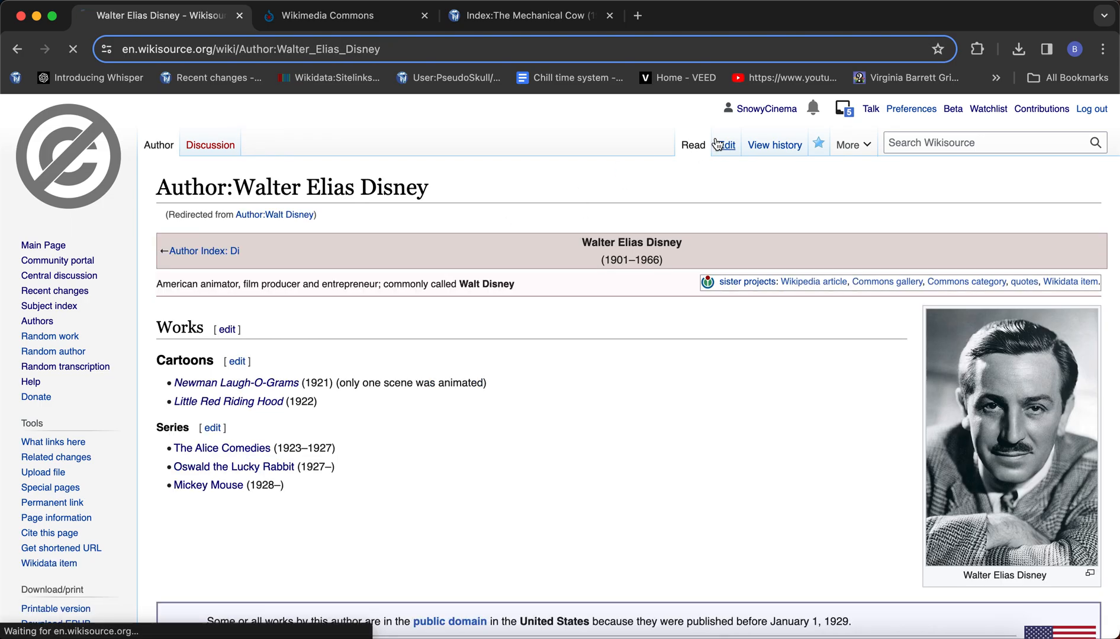
left_click(725, 145)
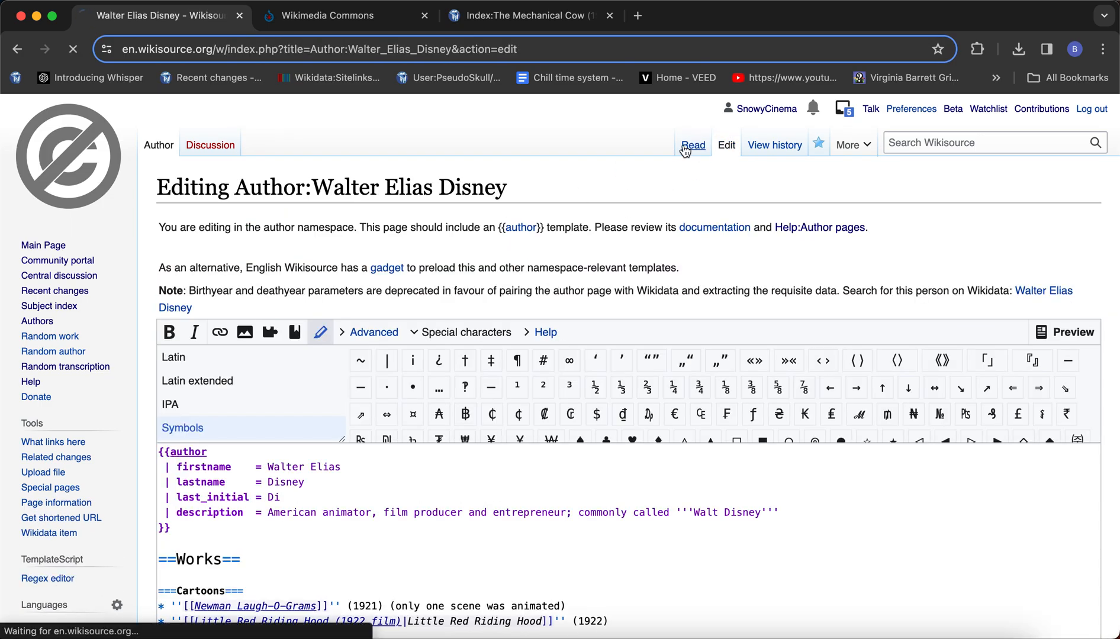
scroll(499, 352, "down", 2)
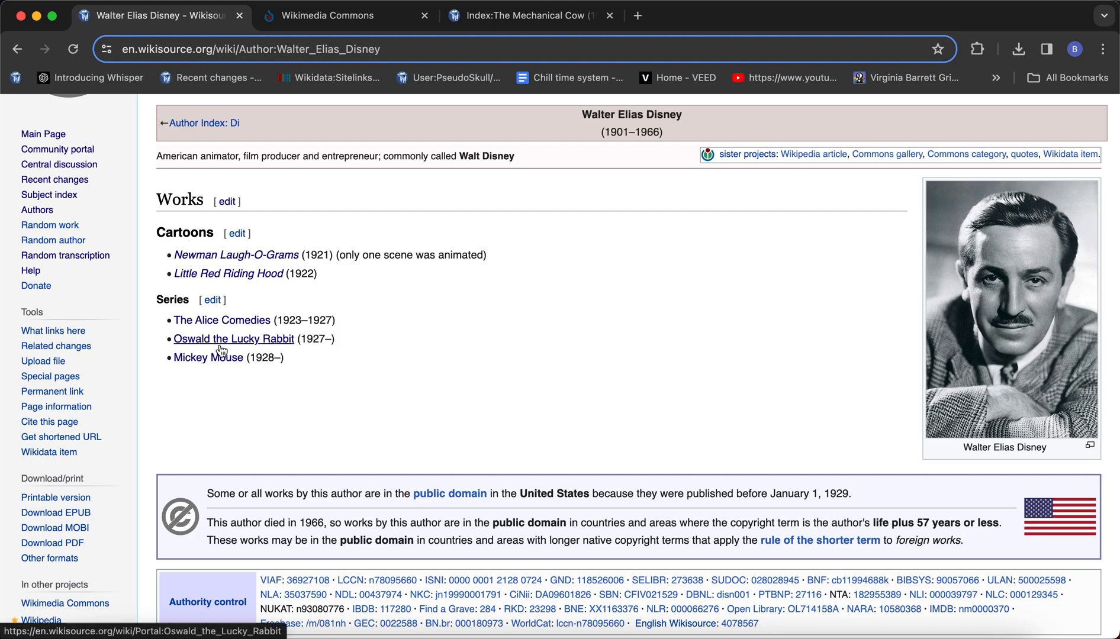
left_click(17, 49)
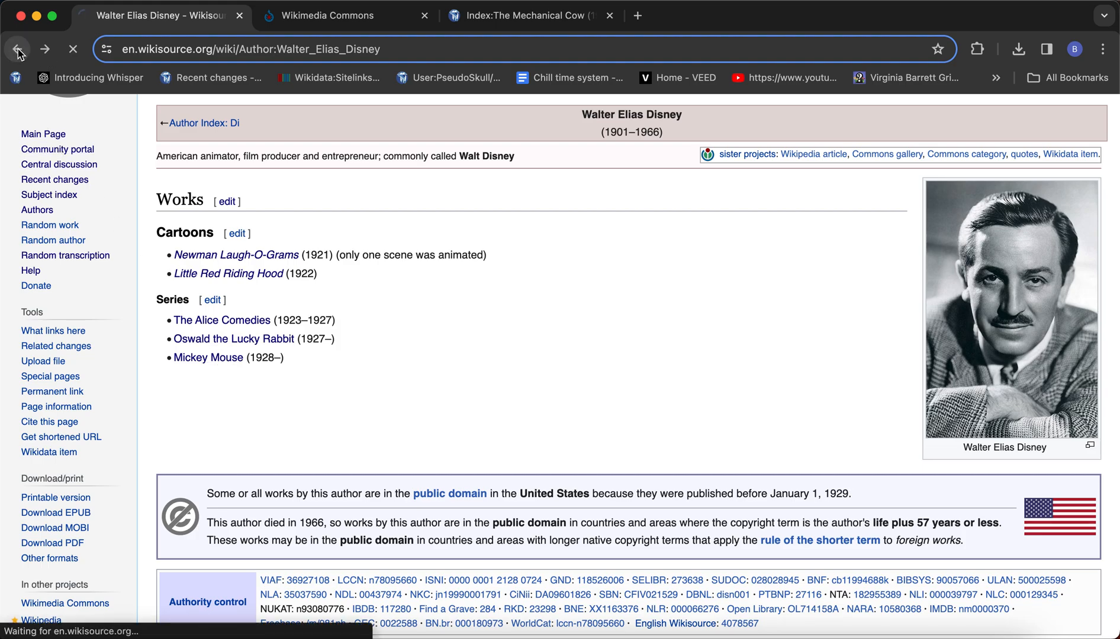
left_click(12, 50)
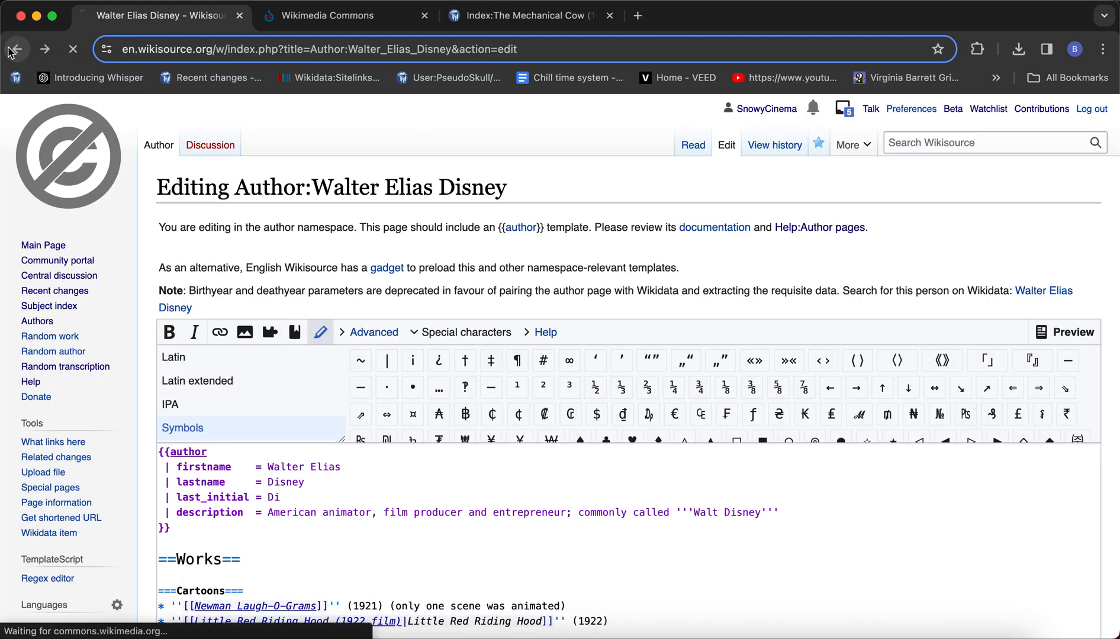
left_click(12, 50)
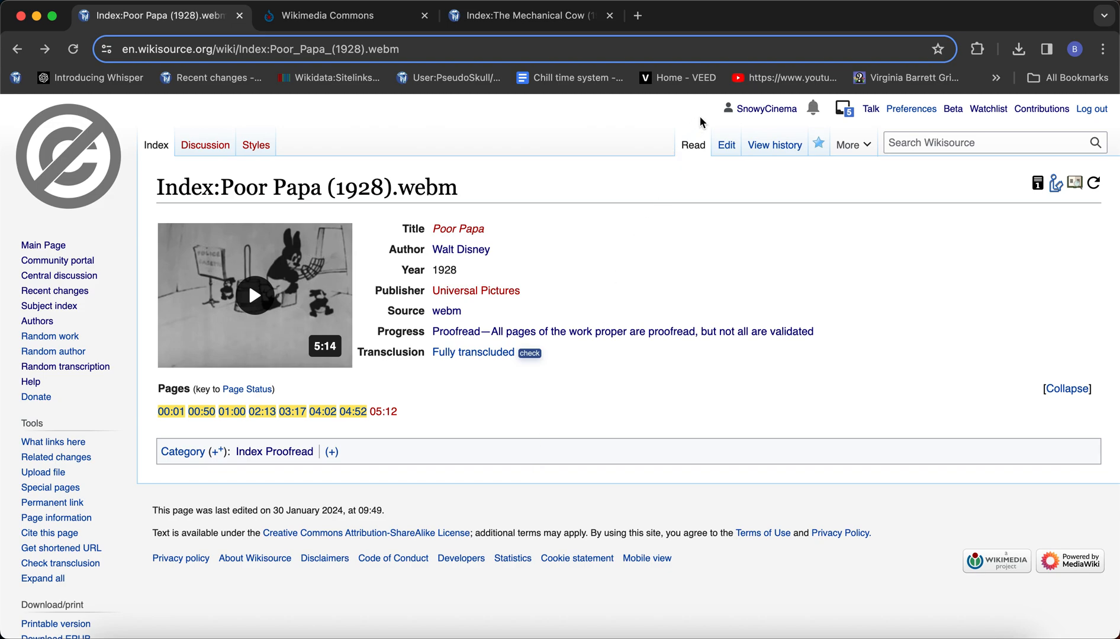
Step: Keep refreshing the Index page to check the last timestamped page, 05:12, and the transclusion
left_click(697, 140)
left_click(692, 148)
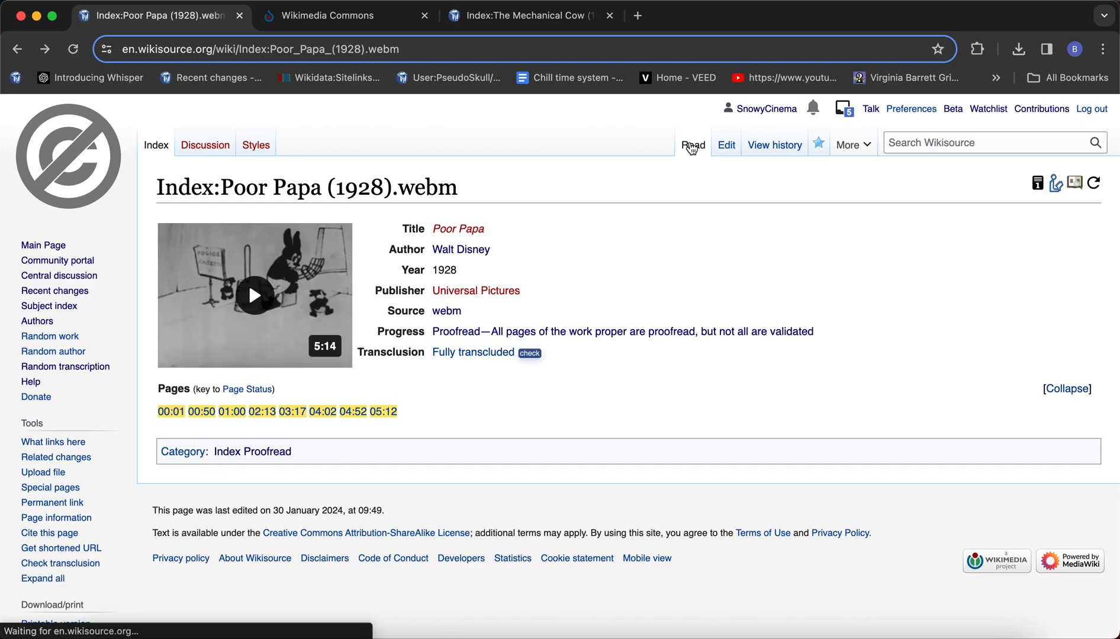
left_click(692, 148)
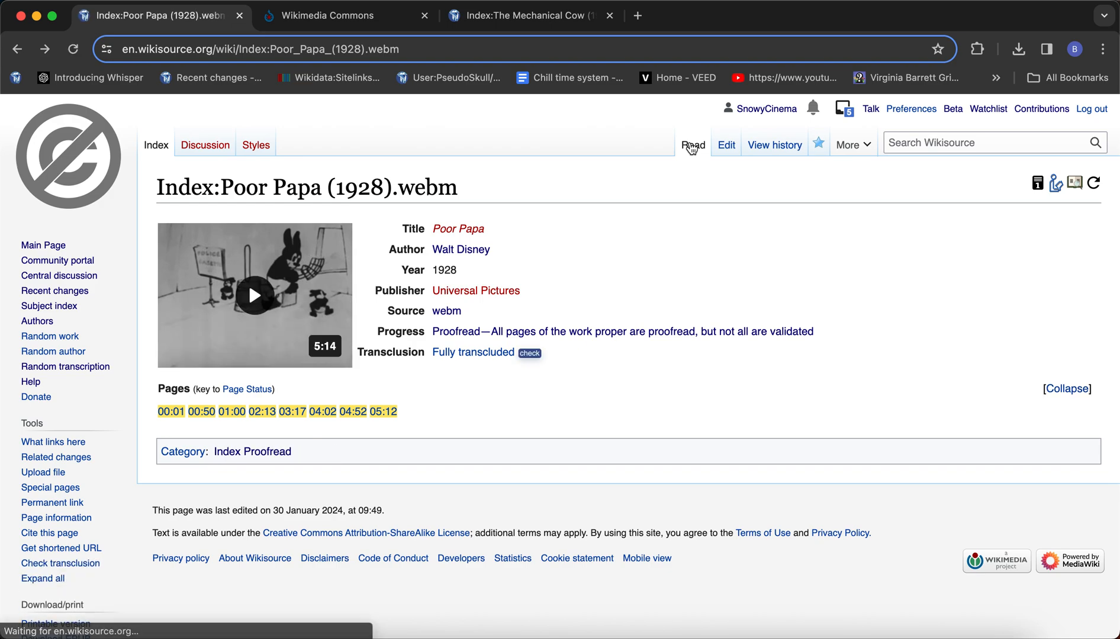
left_click(692, 148)
left_click(692, 148)
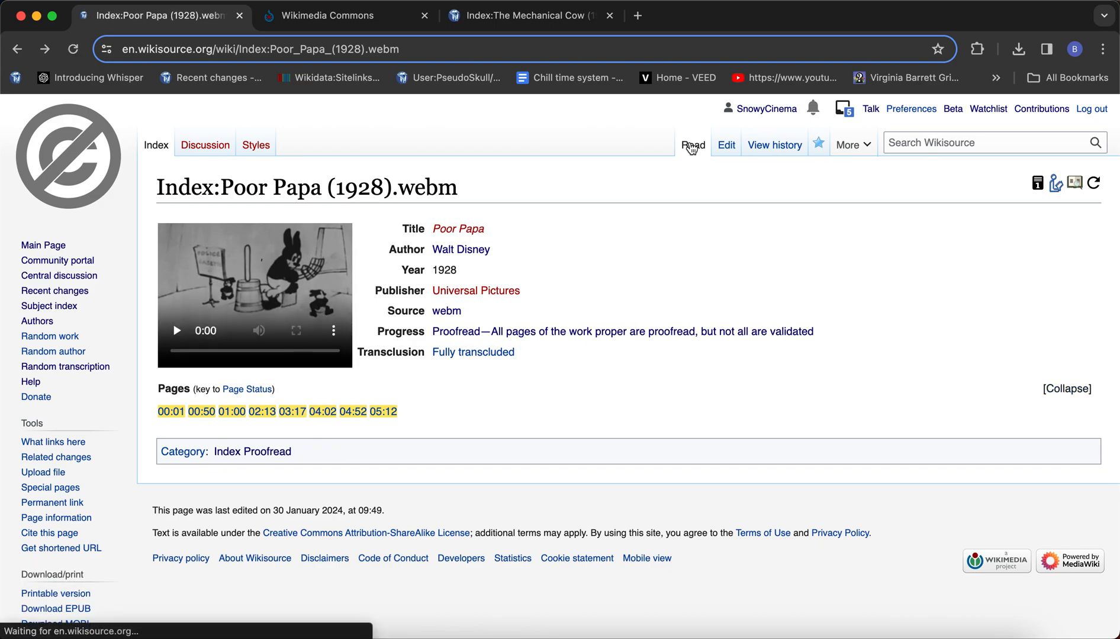
left_click(692, 148)
Step: Open the Poor Papa work page from the Index and examine its title, header, video, timestamped intertitles and license section
left_click(459, 229)
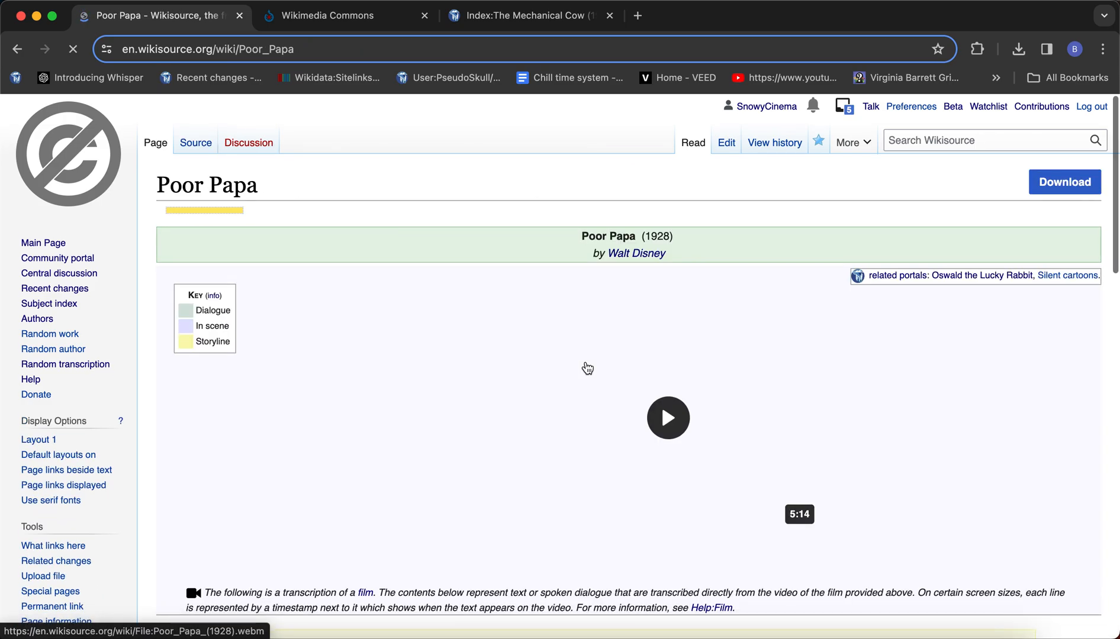
scroll(586, 367, "down", 2)
scroll(588, 367, "down", 20)
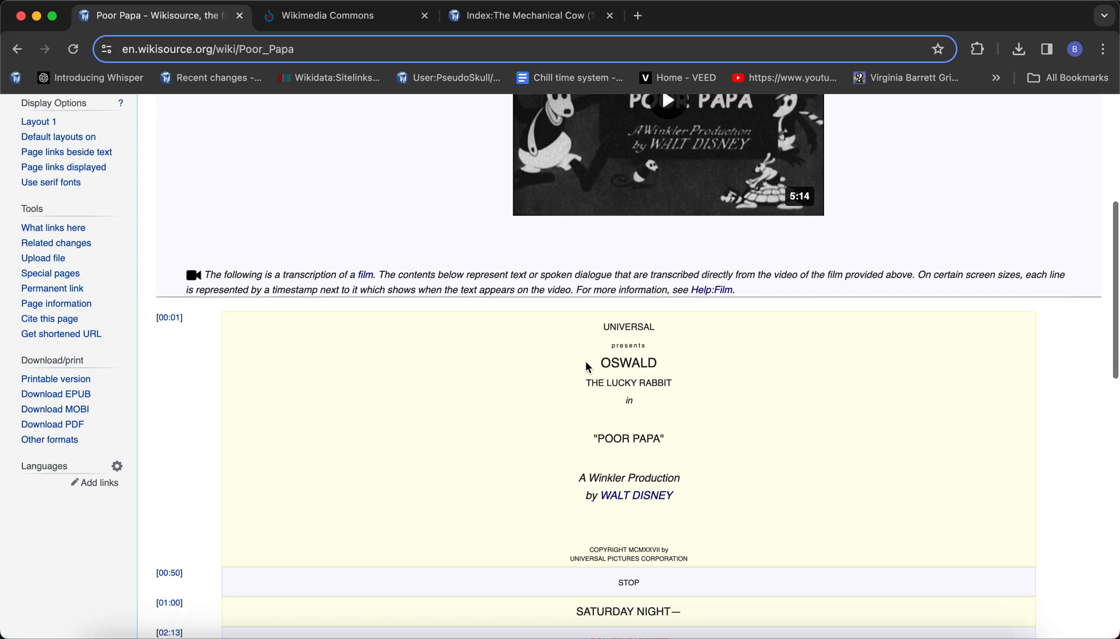
scroll(586, 365, "up", 20)
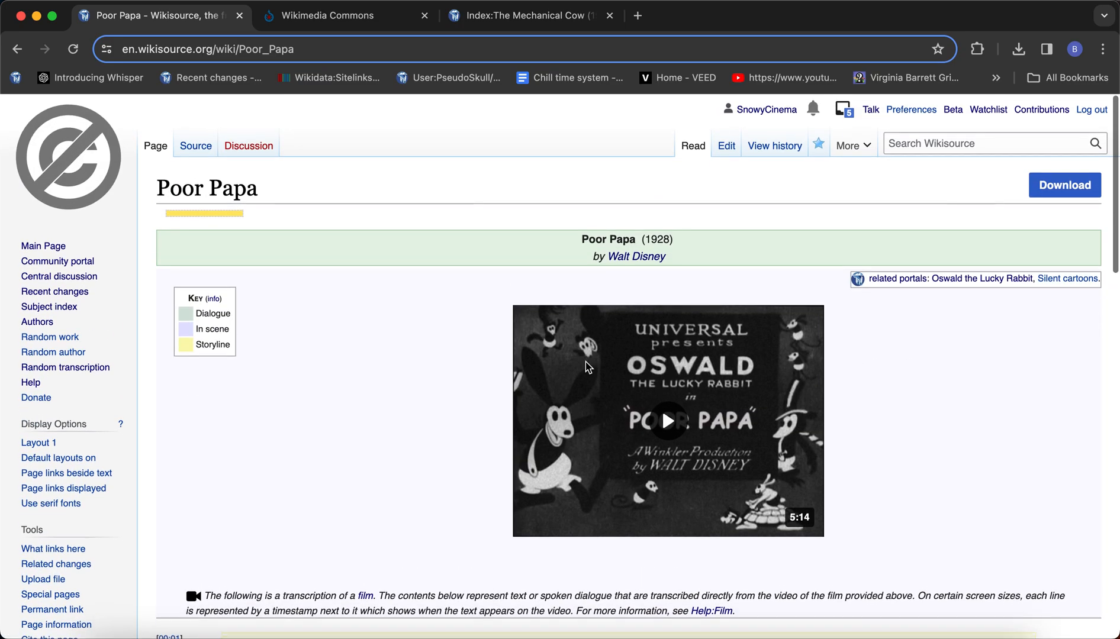
left_click_drag(282, 189, 160, 185)
left_click(337, 193)
scroll(400, 247, "down", 3)
scroll(400, 253, "up", 3)
left_click_drag(259, 189, 163, 196)
scroll(396, 263, "down", 7)
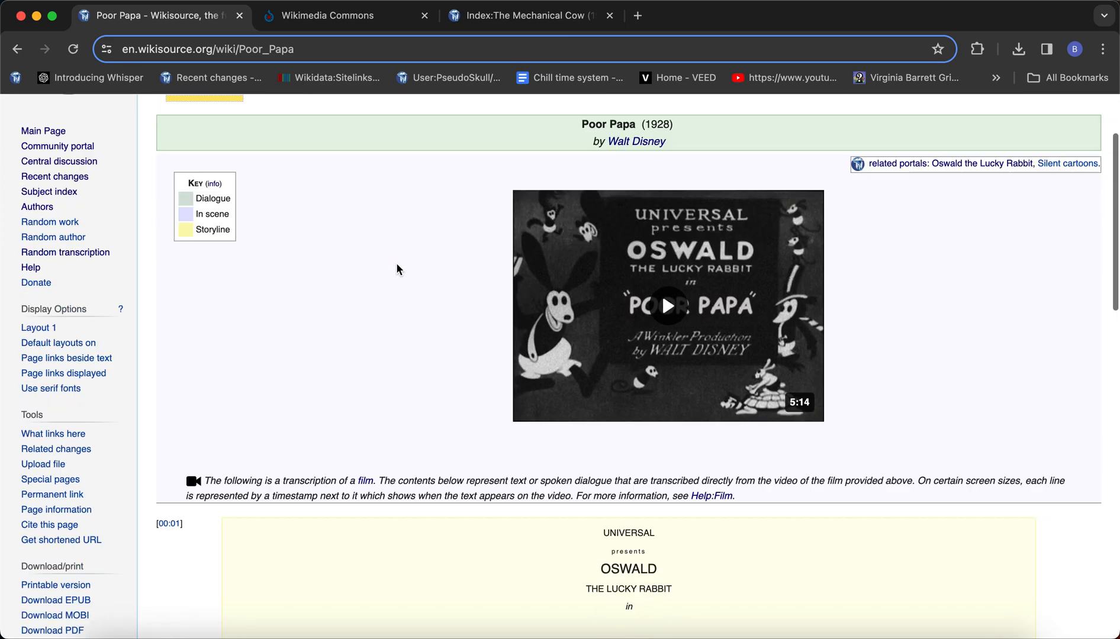
scroll(498, 375, "down", 7)
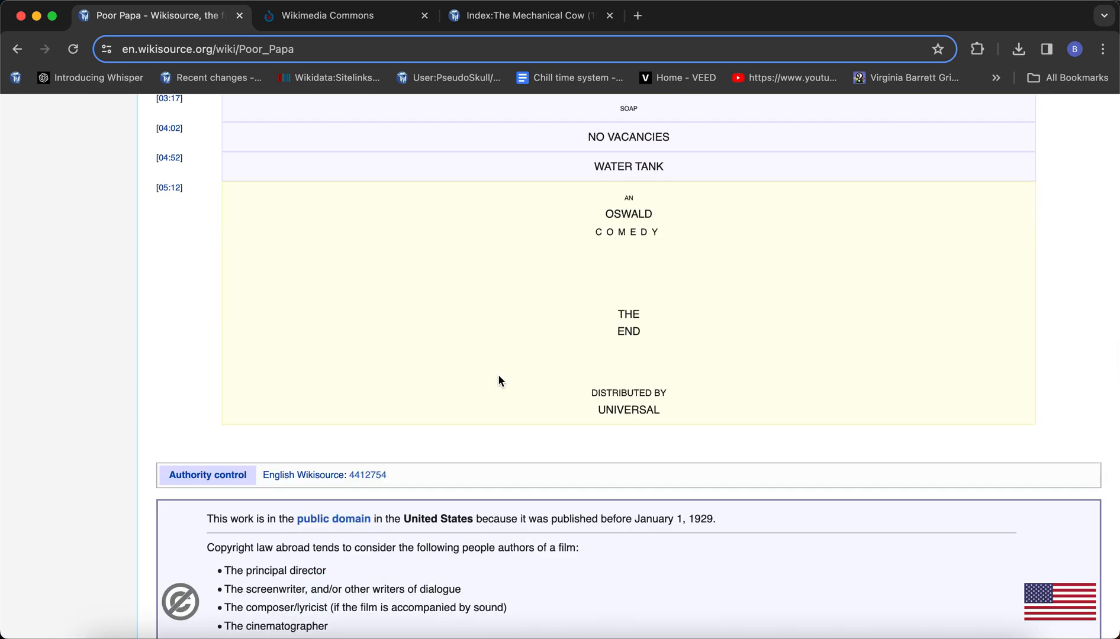
scroll(499, 378, "up", 14)
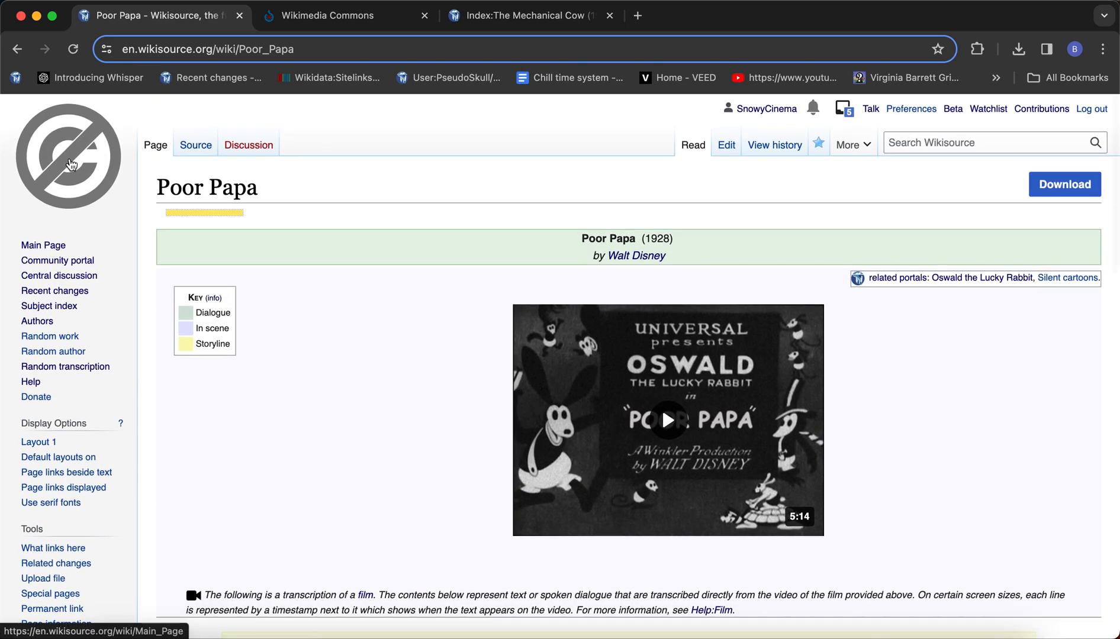
Step: Open the Main Page's New Texts template for editing through its option to add to the list
left_click(68, 178)
scroll(645, 322, "down", 3)
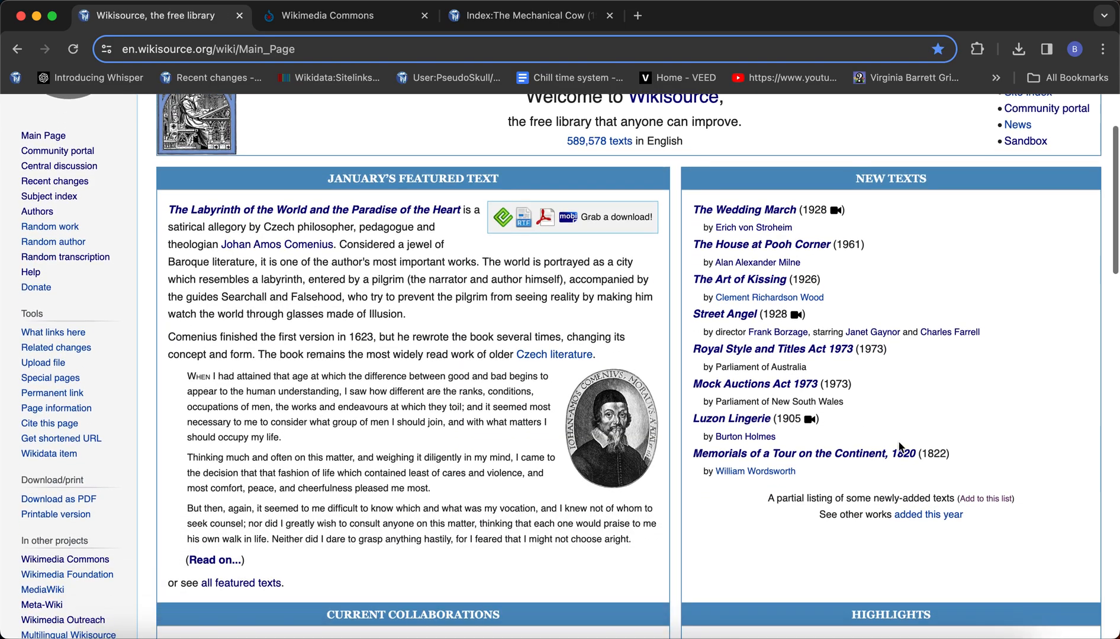
left_click(986, 499)
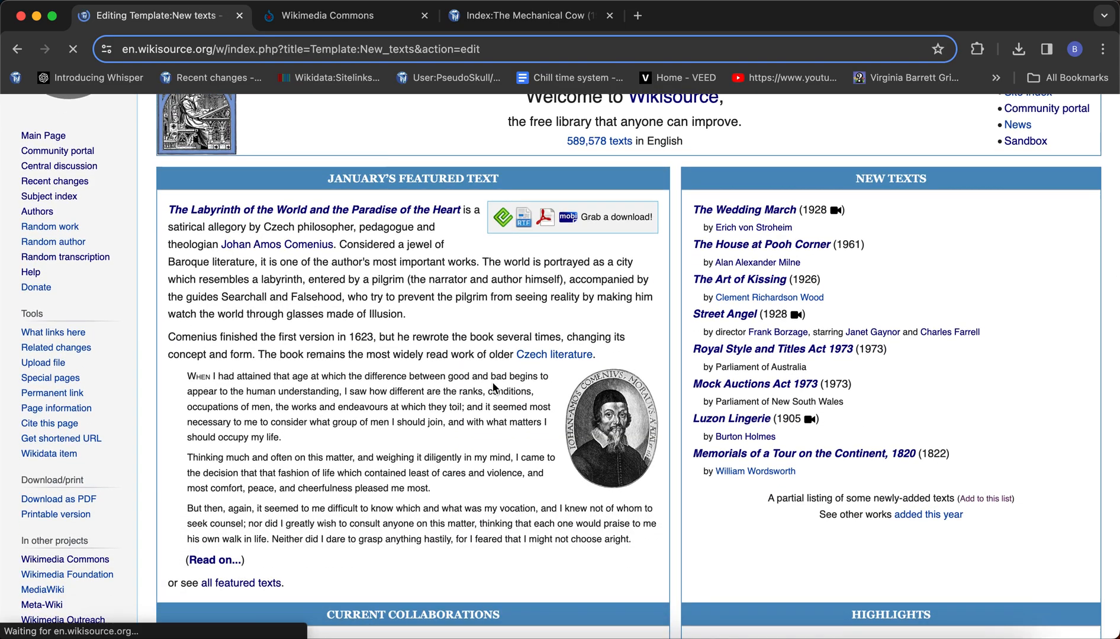
scroll(258, 435, "down", 10)
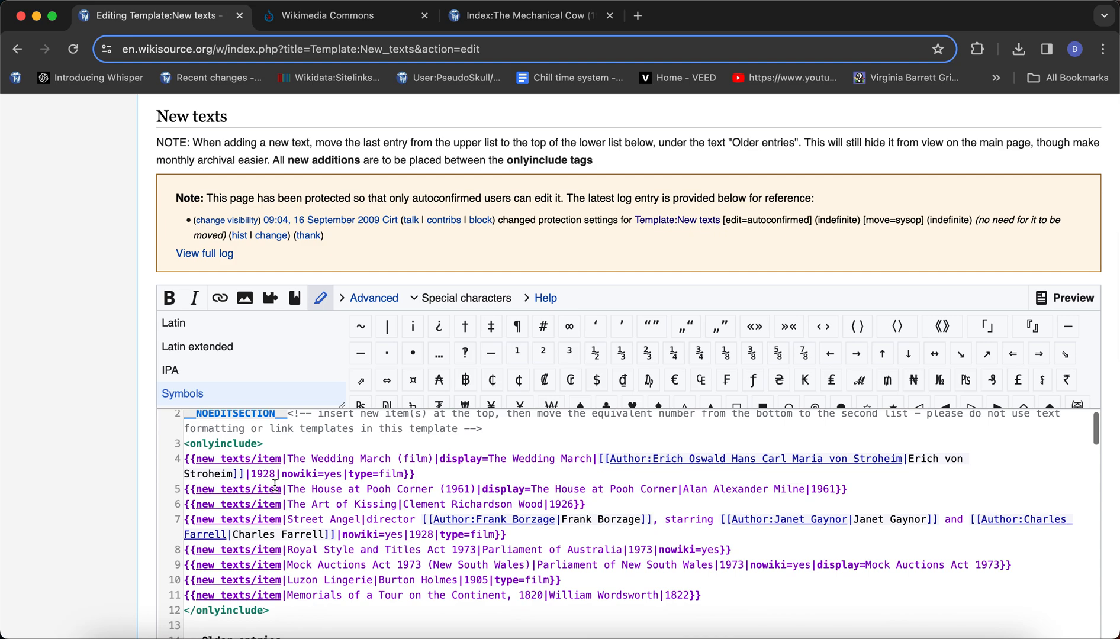
Step: Add a film entry for Poor Papa by Walt Disney, 1928, as the first item inside the onlyinclude list
scroll(258, 431, "up", 1)
left_click(325, 459)
key("Return")
type("{{new texts/item|Poor Papa|Walt Disney|19")
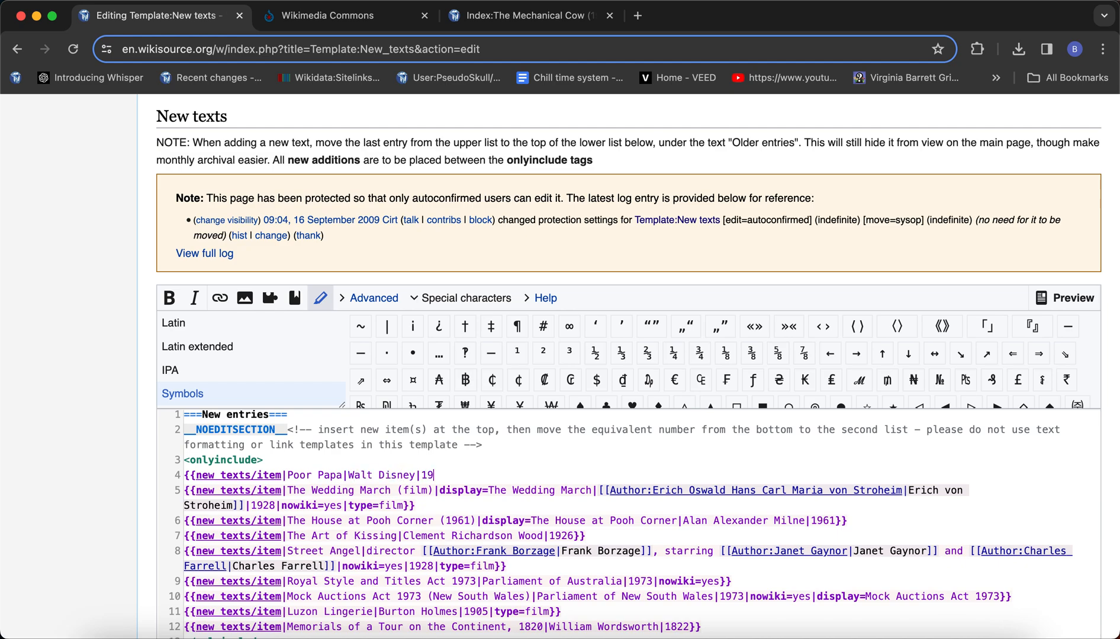
type("28|type=film}}")
Step: Move the Memorials of a Tour on the Continent, 1820 entry to the start of the Older entries list
scroll(555, 485, "down", 5)
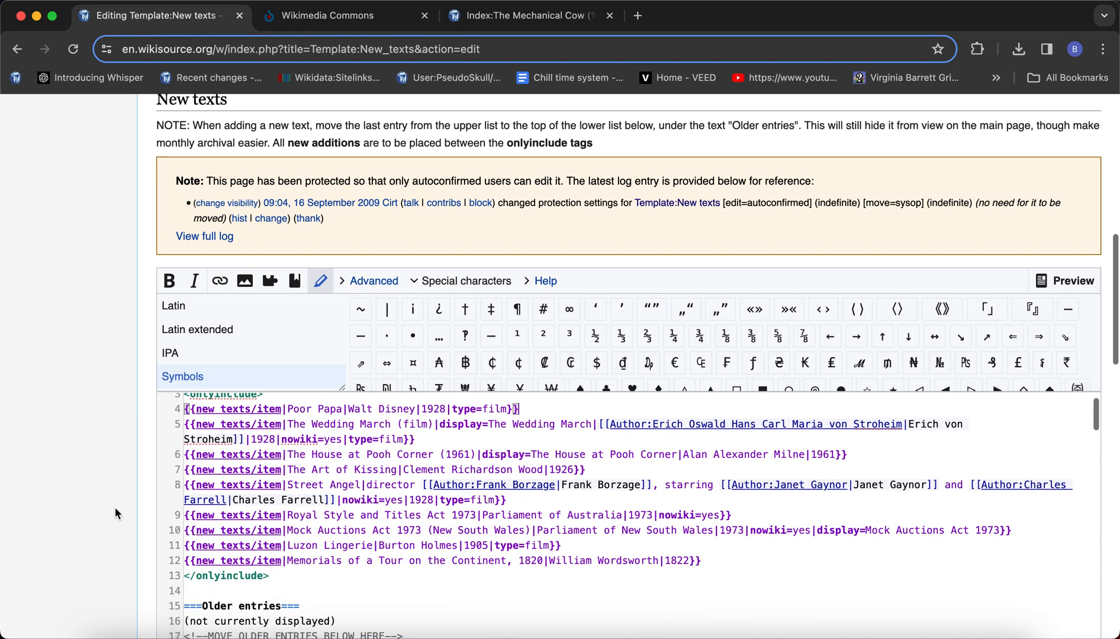
left_click(716, 509)
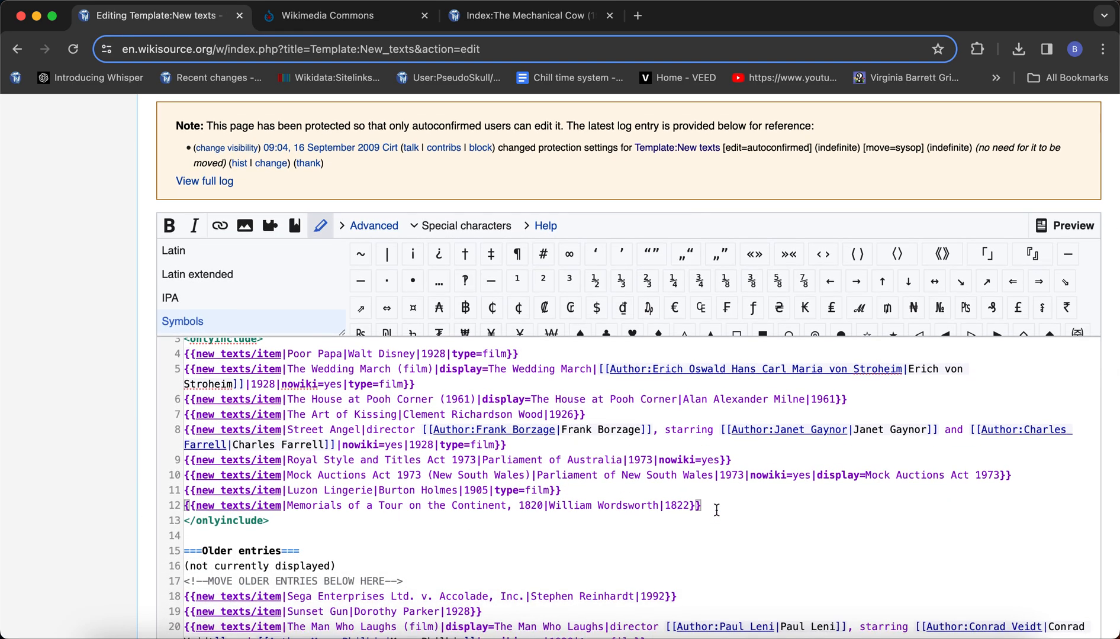
key("super+x")
left_click(518, 560)
key("Return")
key("super+v")
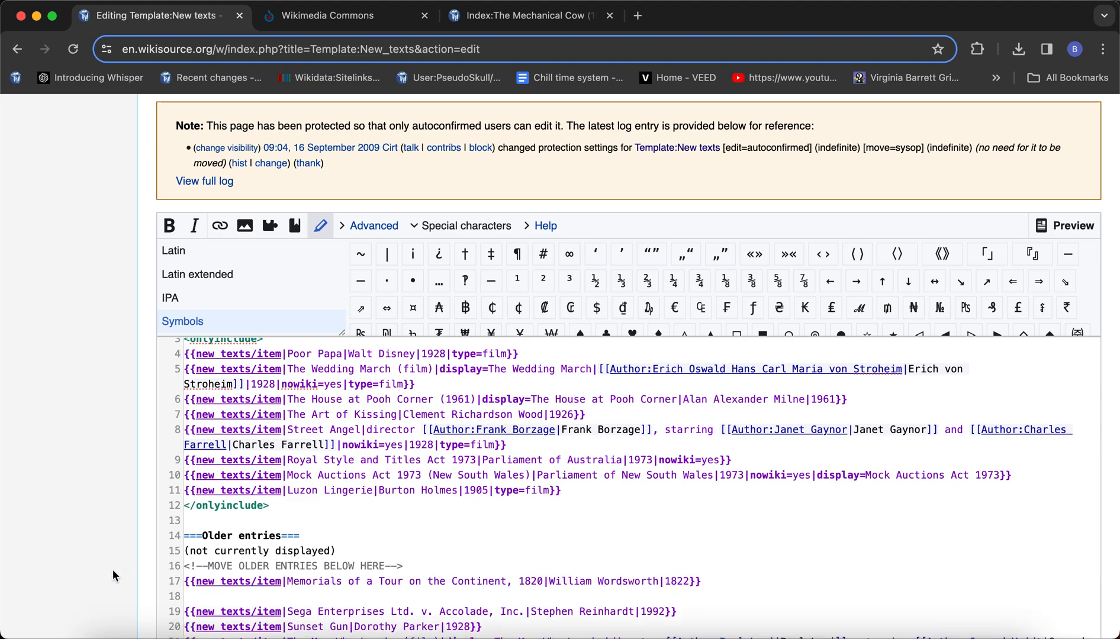
Step: Publish the template edit with the summary "+ [[Poor Papa]], Oswald the Lucky Rabbit"
scroll(99, 554, "down", 15)
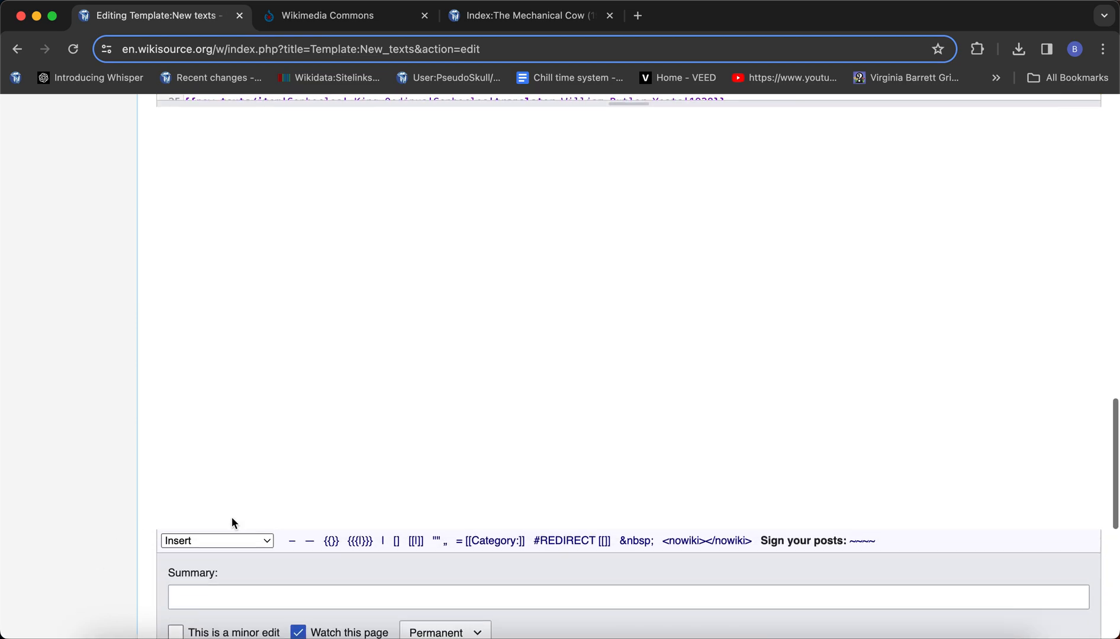
scroll(232, 518, "down", 1)
left_click(254, 562)
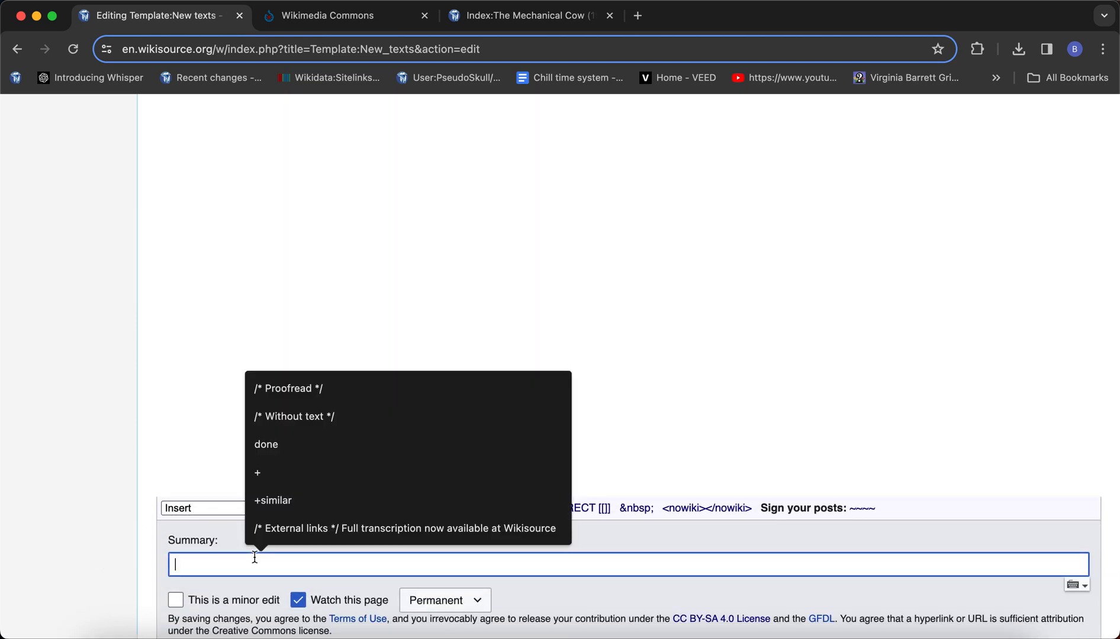
type("+ [[Poor Papa]], Oswald the Luck")
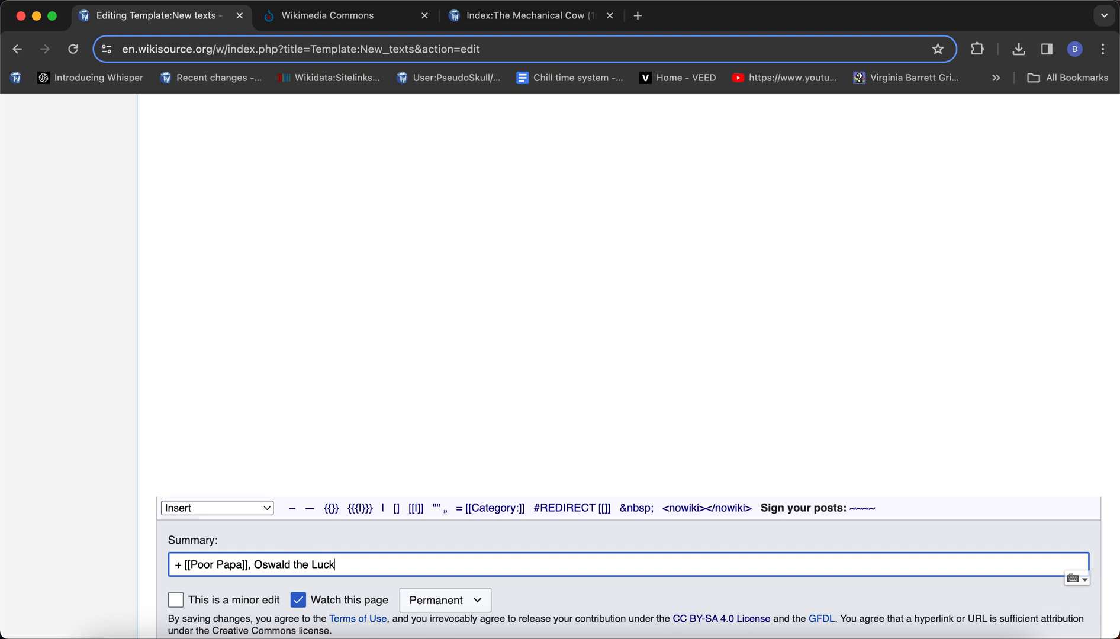
type("bit")
scroll(150, 533, "down", 5)
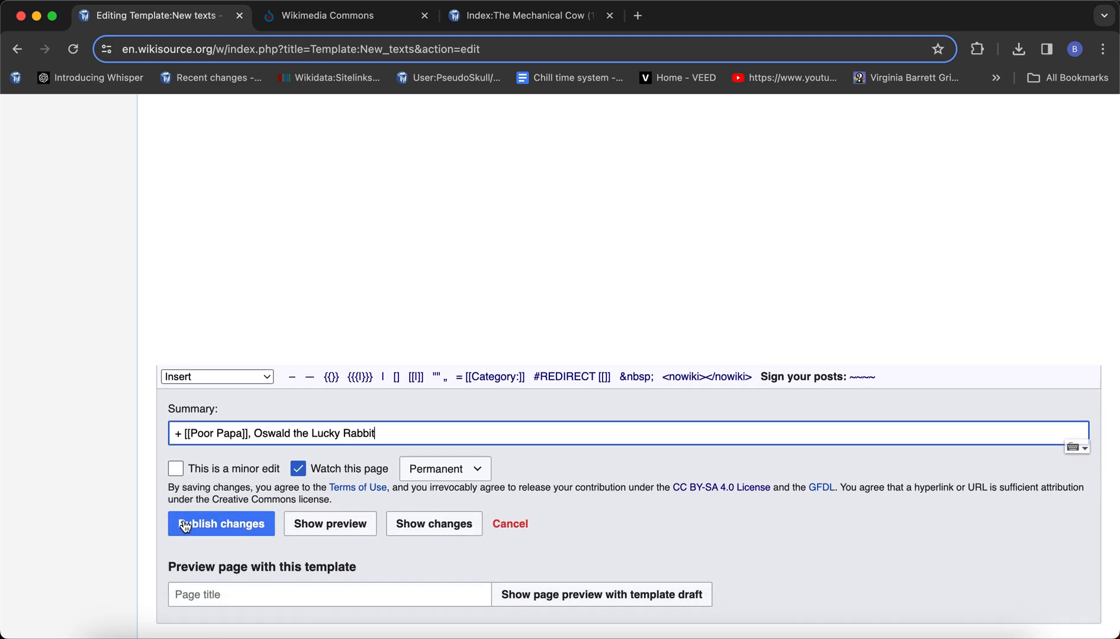
left_click(185, 525)
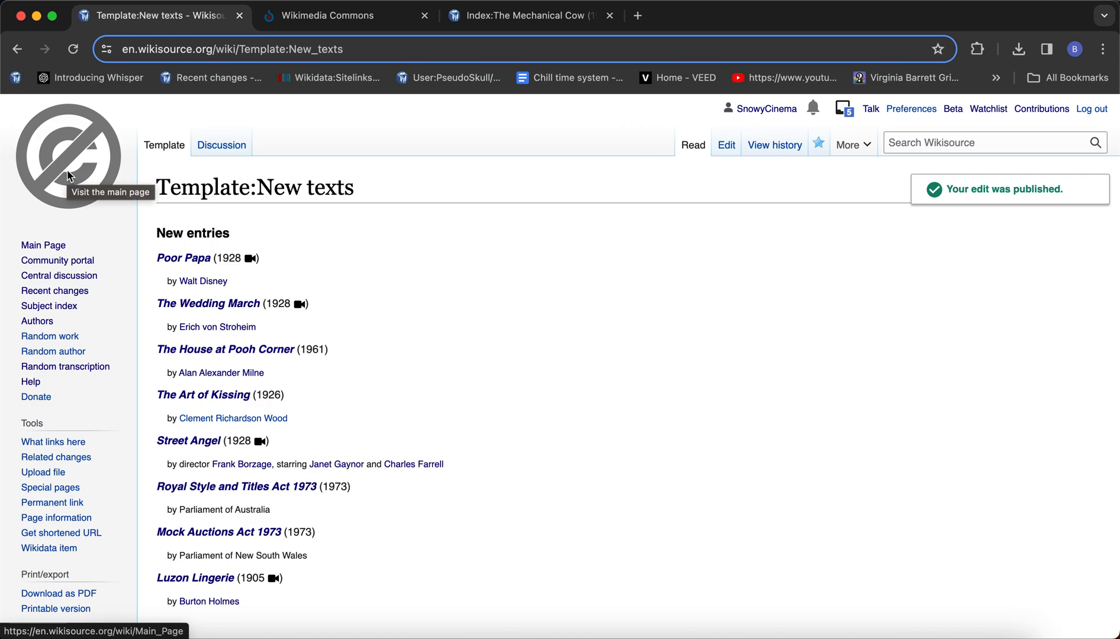
Step: Review the revision history of the New texts template and return to the template page
left_click(776, 146)
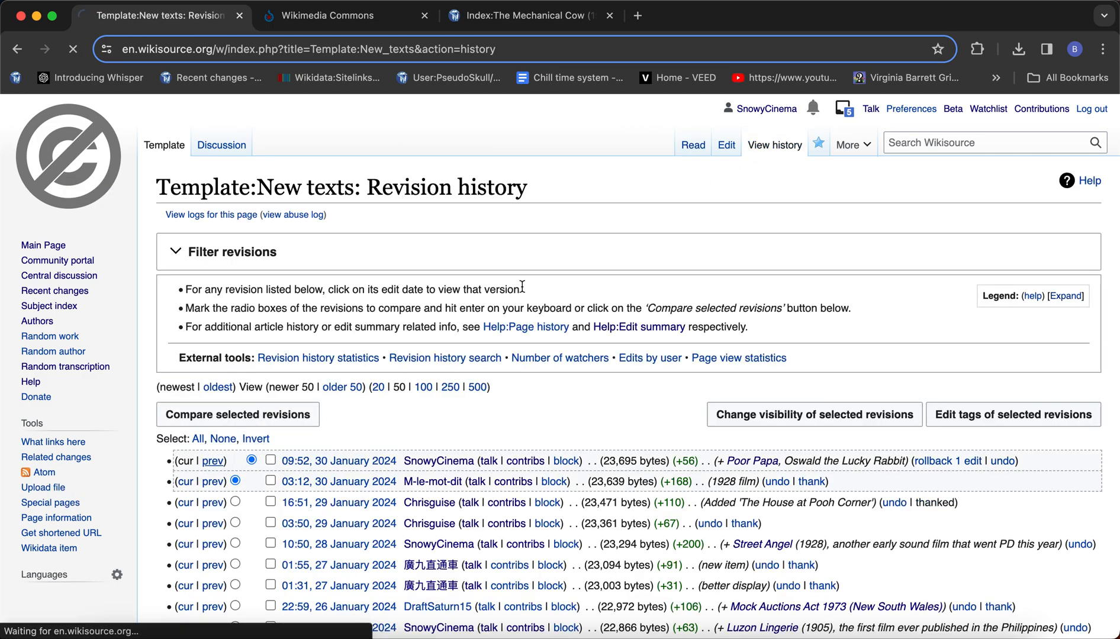
scroll(553, 283, "down", 10)
scroll(553, 284, "up", 10)
left_click(693, 145)
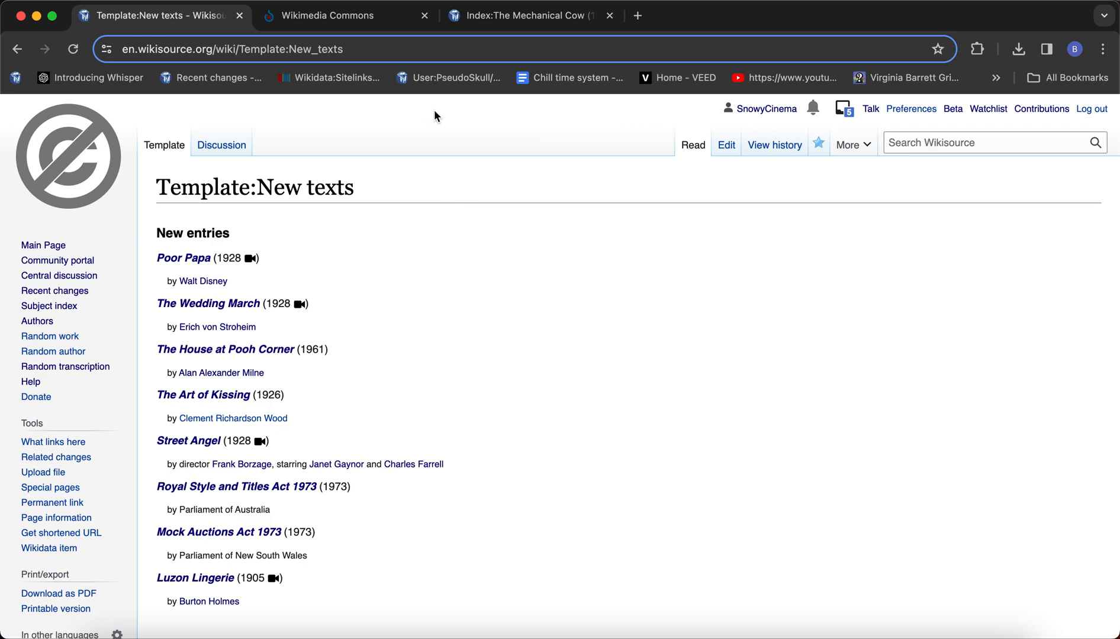
Step: Open Poor Papa from the New entries list and look over its transcription, license section and categories
left_click(195, 258)
scroll(379, 315, "down", 8)
left_click_drag(445, 172, 580, 481)
left_click(581, 480)
scroll(581, 480, "down", 10)
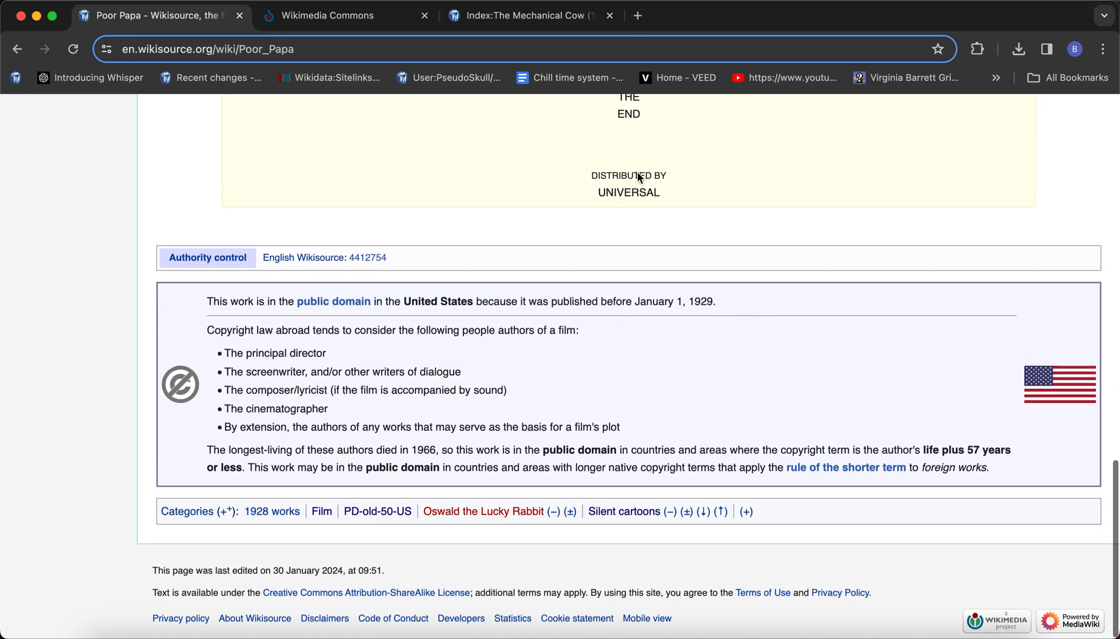
scroll(705, 235, "up", 20)
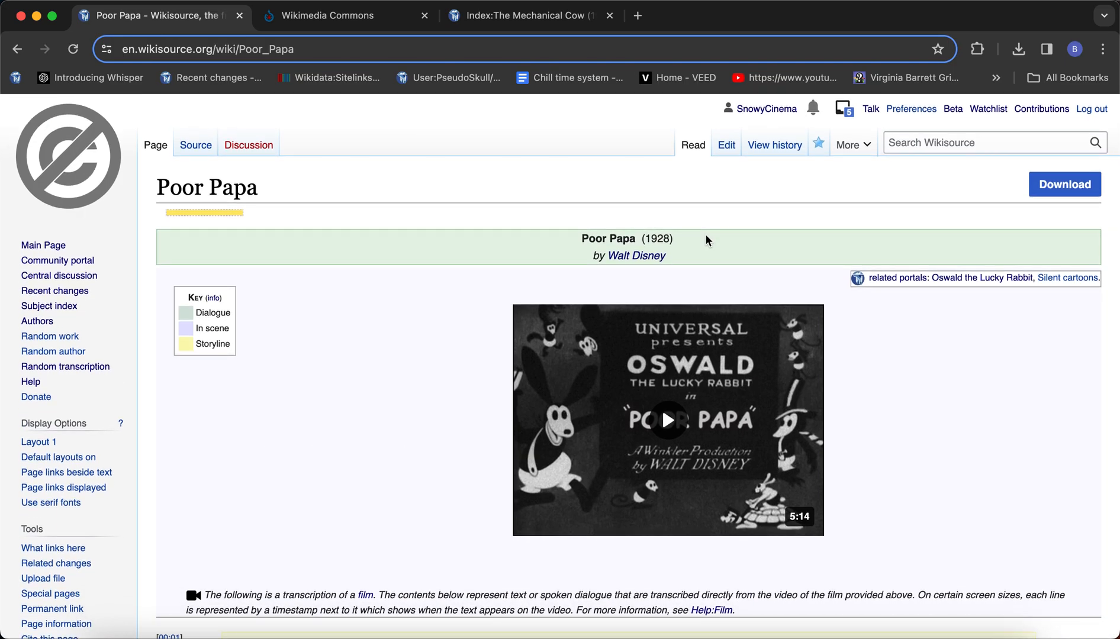